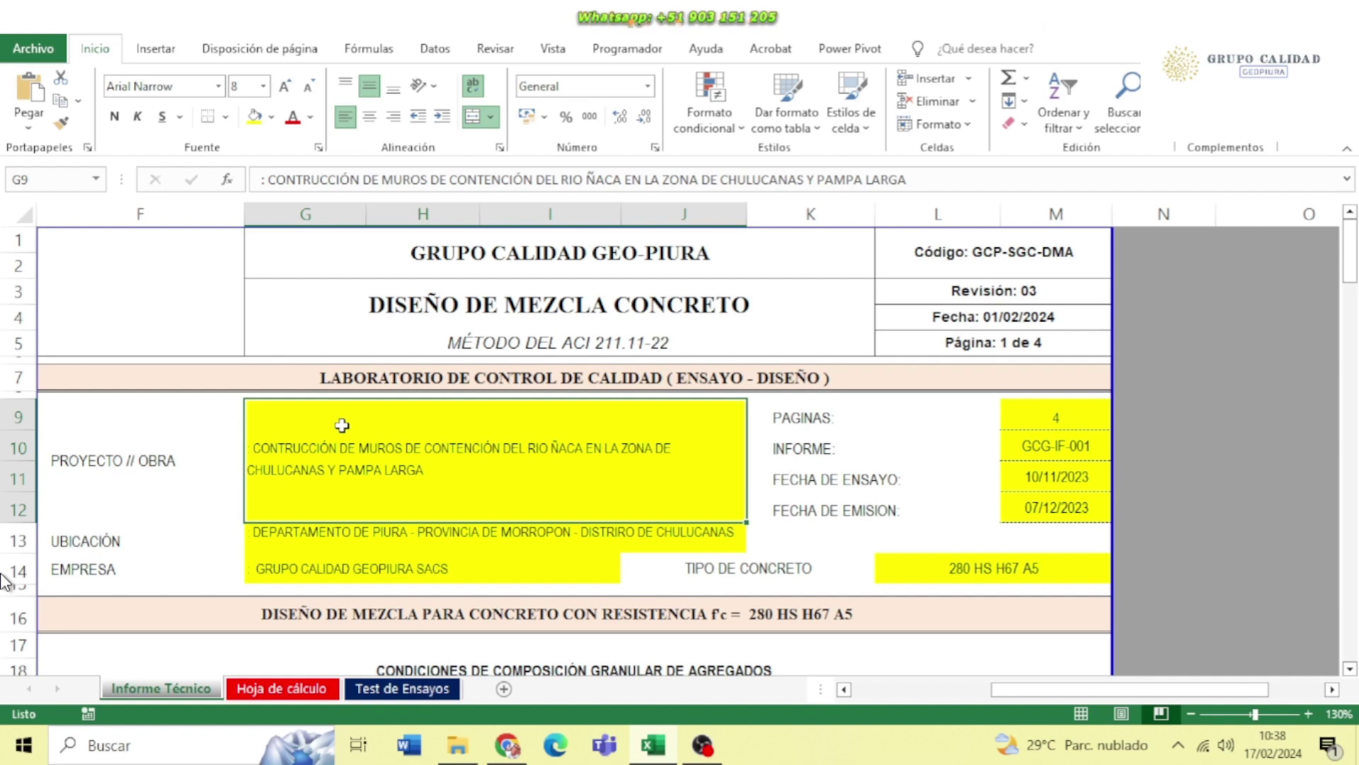
# Examine the title block and project data fields at the start of the Informe Técnico sheet
pyautogui.click(1056, 414)
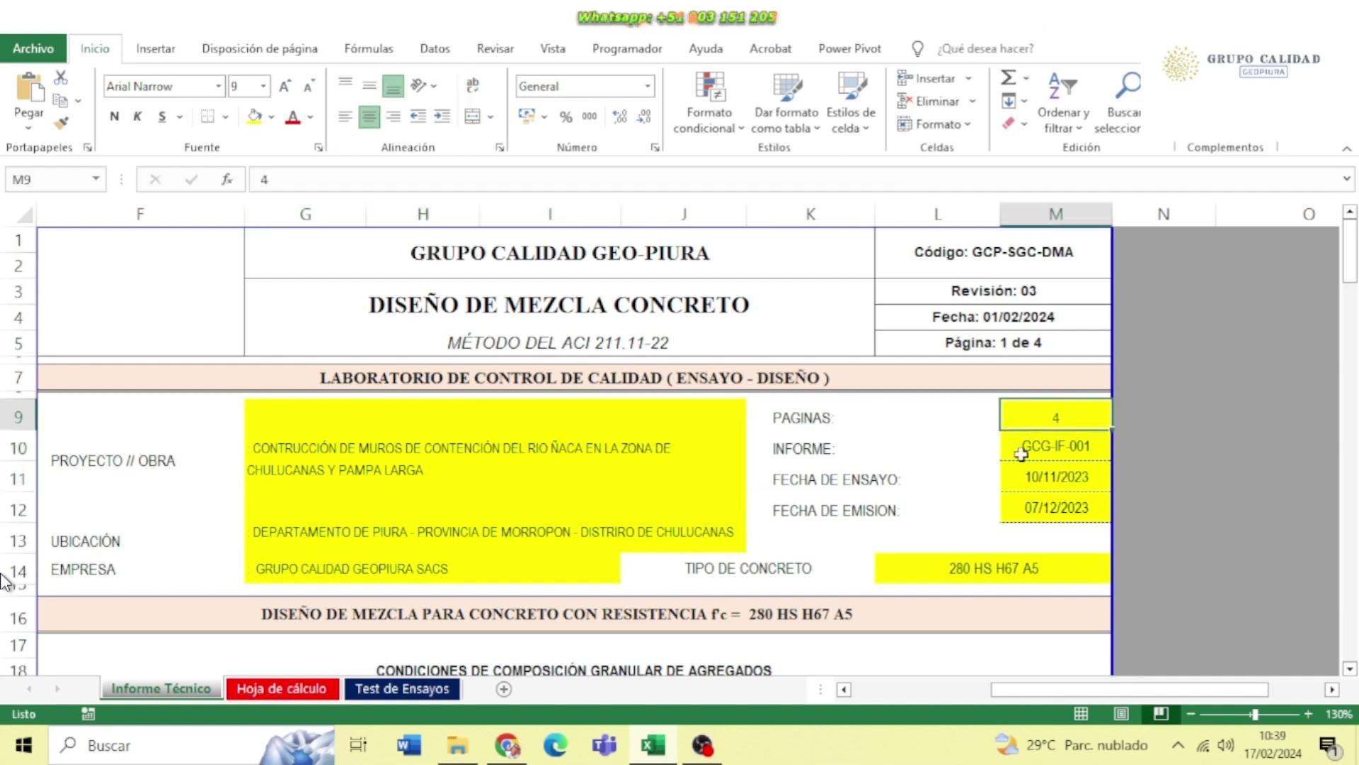
pyautogui.click(1053, 453)
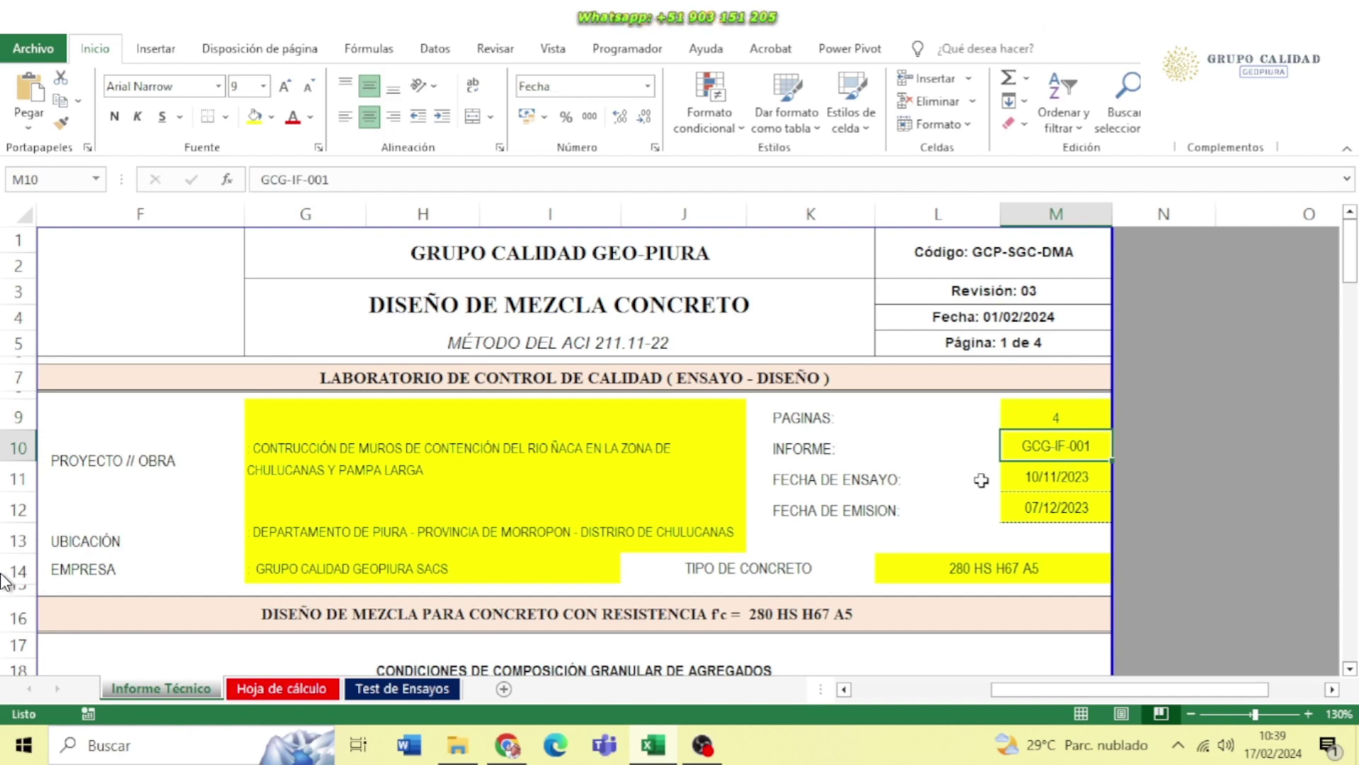
pyautogui.moveTo(1041, 259); pyautogui.dragTo(342, 295)
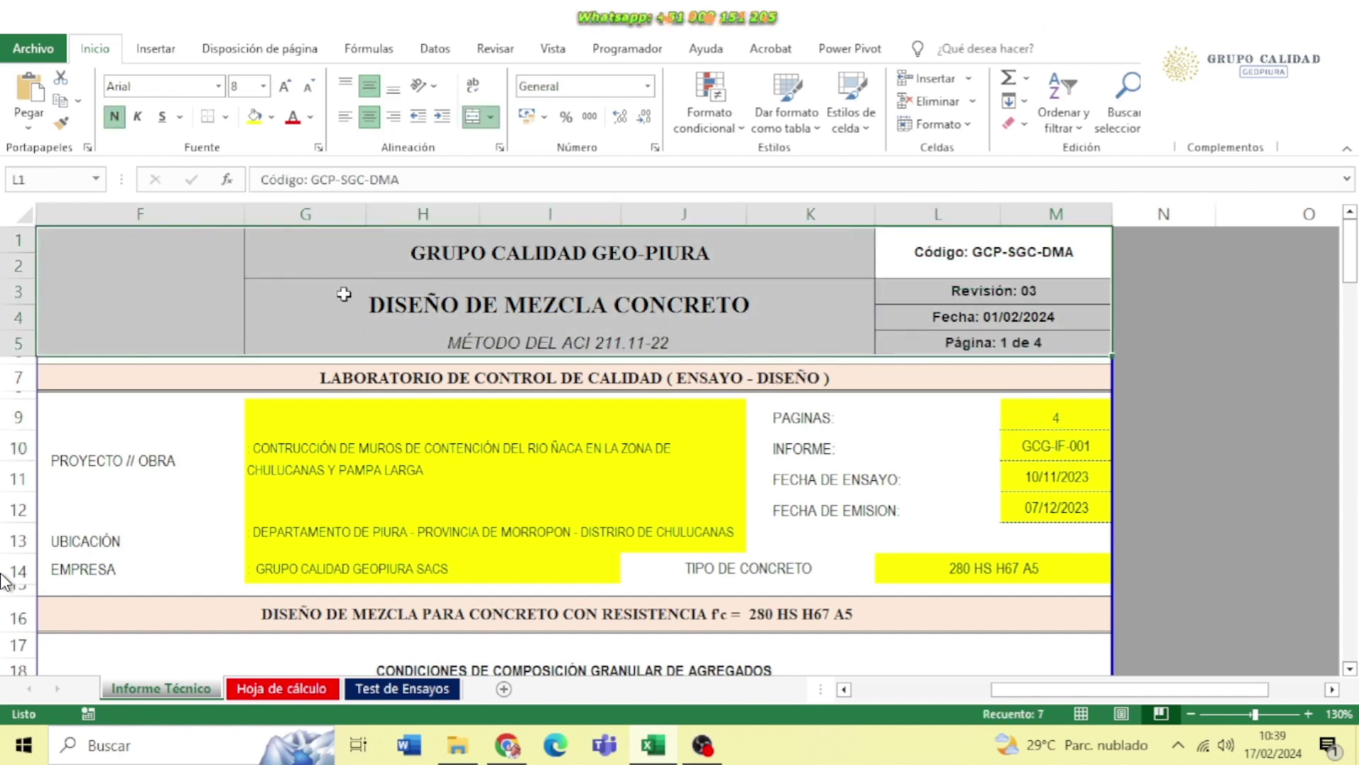
pyautogui.click(425, 269)
pyautogui.click(469, 308)
pyautogui.press('Down')
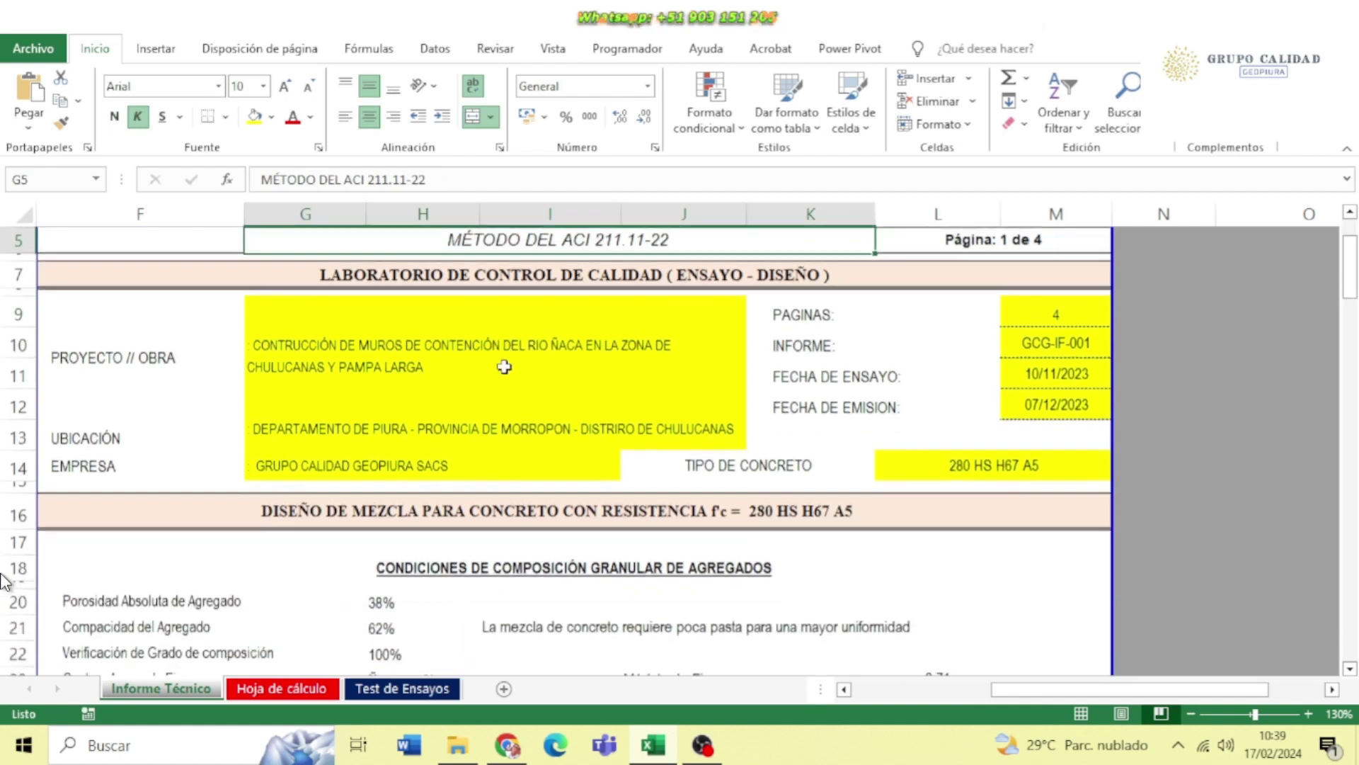
pyautogui.scroll(-2, 504, 368)
# Open the Hoja de cálculo sheet and examine its physical parameters for fine aggregate, coarse aggregate and cement
pyautogui.click(301, 687)
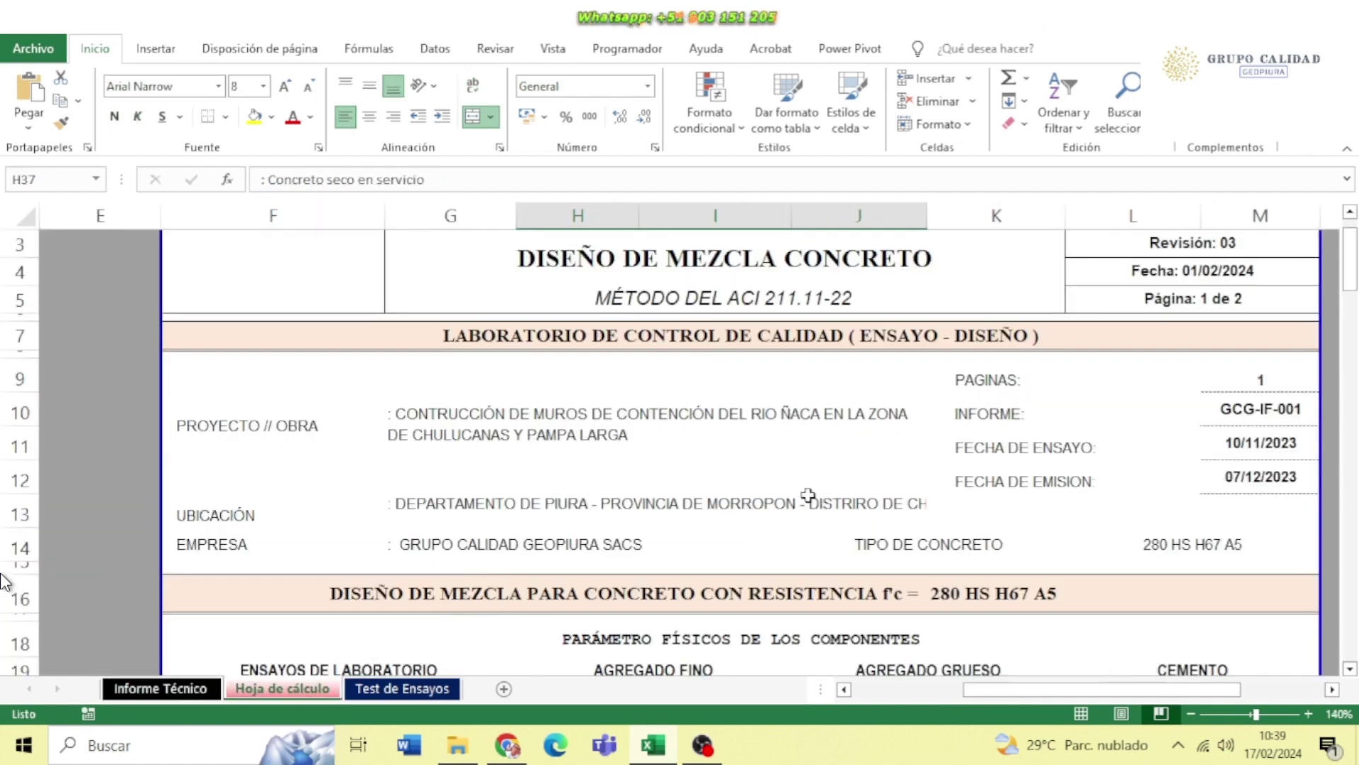
pyautogui.scroll(1, 896, 480)
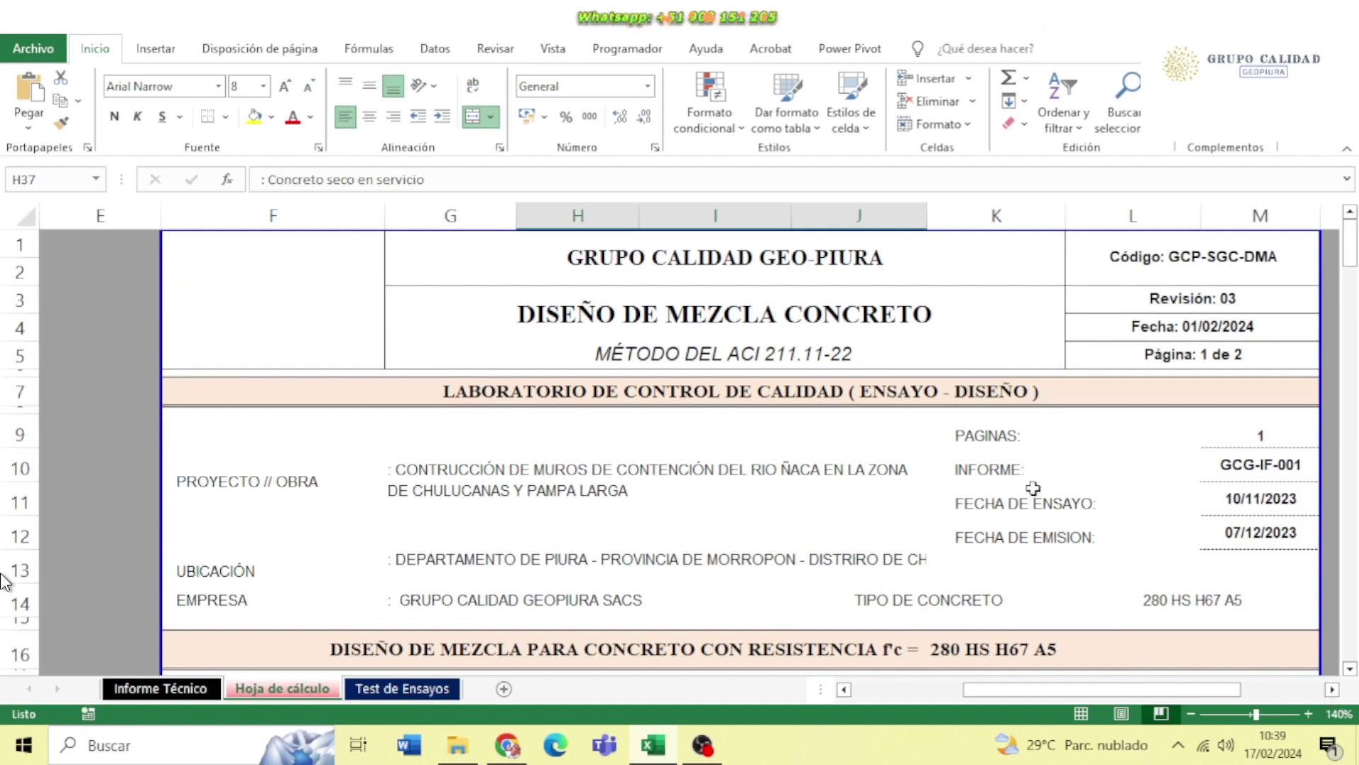
pyautogui.scroll(-4, 885, 453)
pyautogui.scroll(-2, 879, 419)
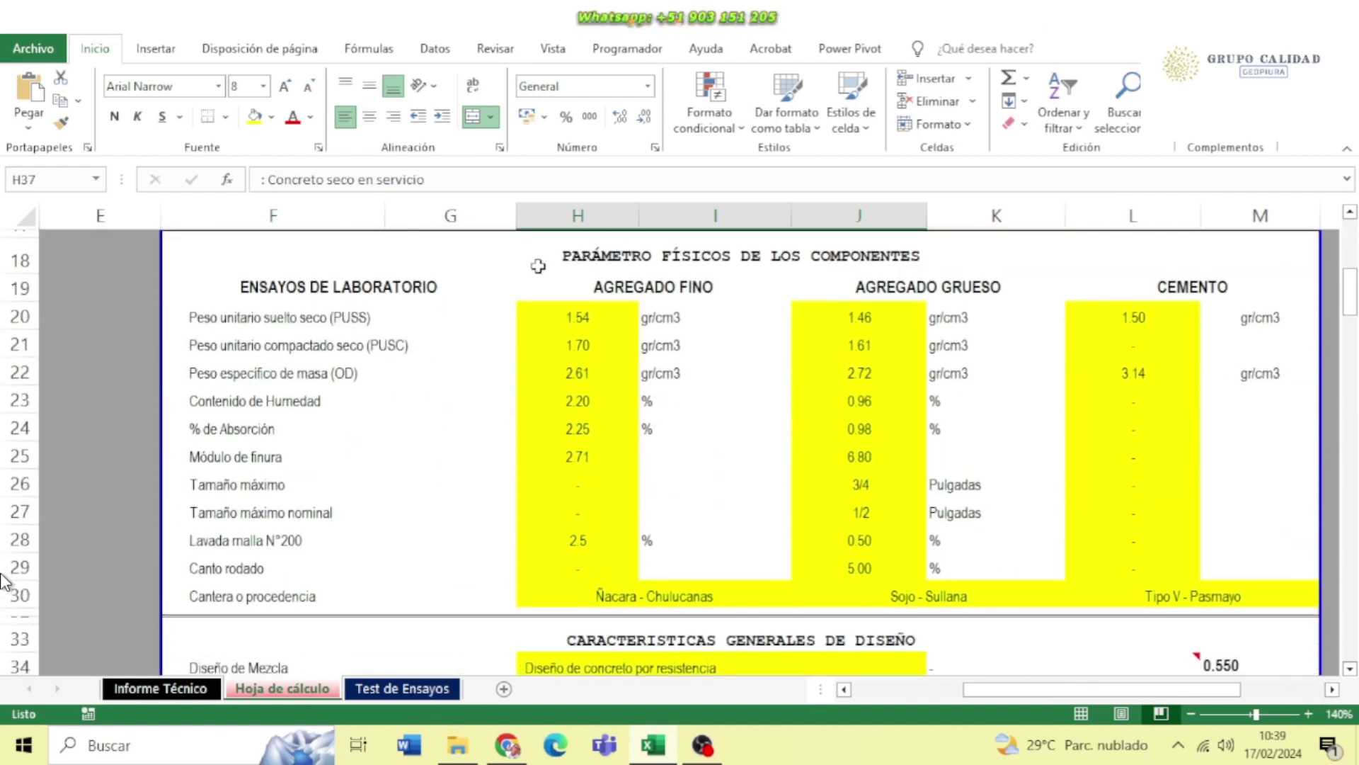
pyautogui.click(587, 264)
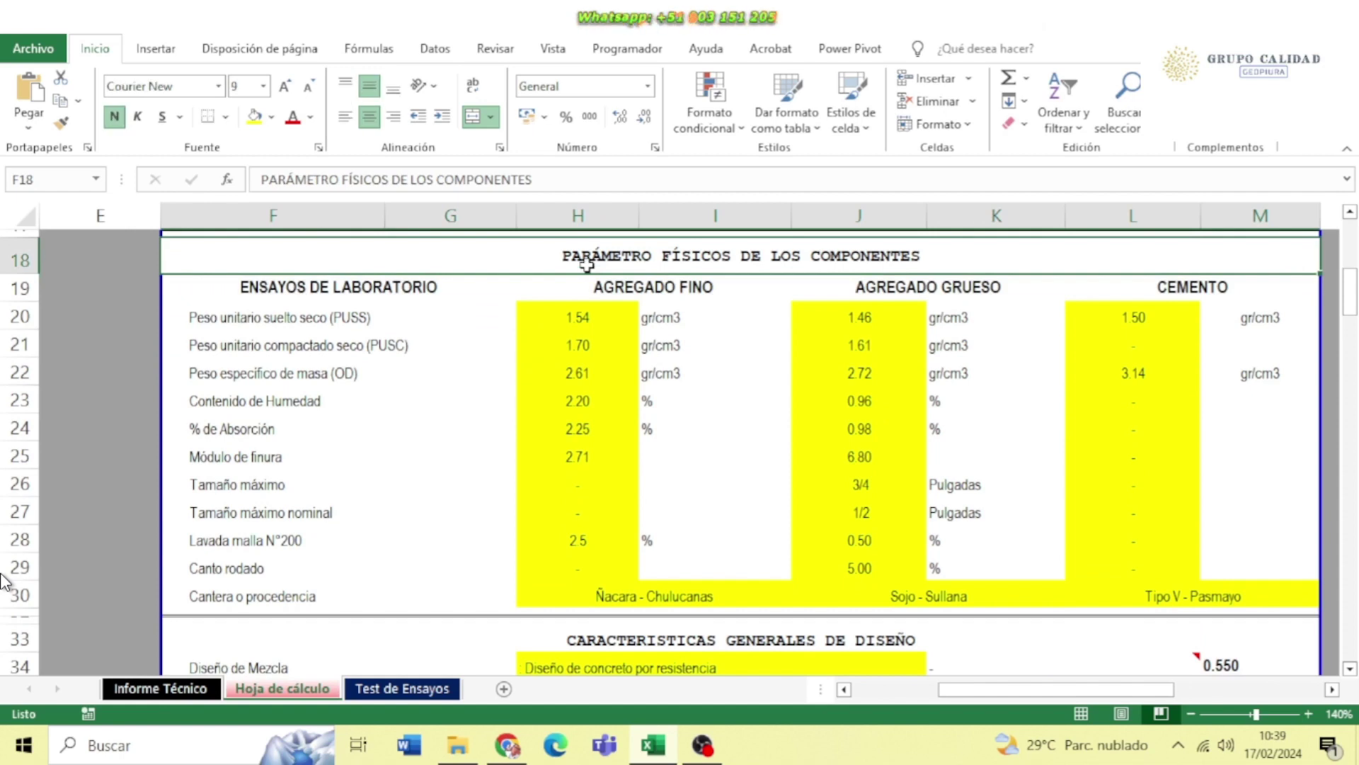
pyautogui.moveTo(601, 315); pyautogui.dragTo(594, 562)
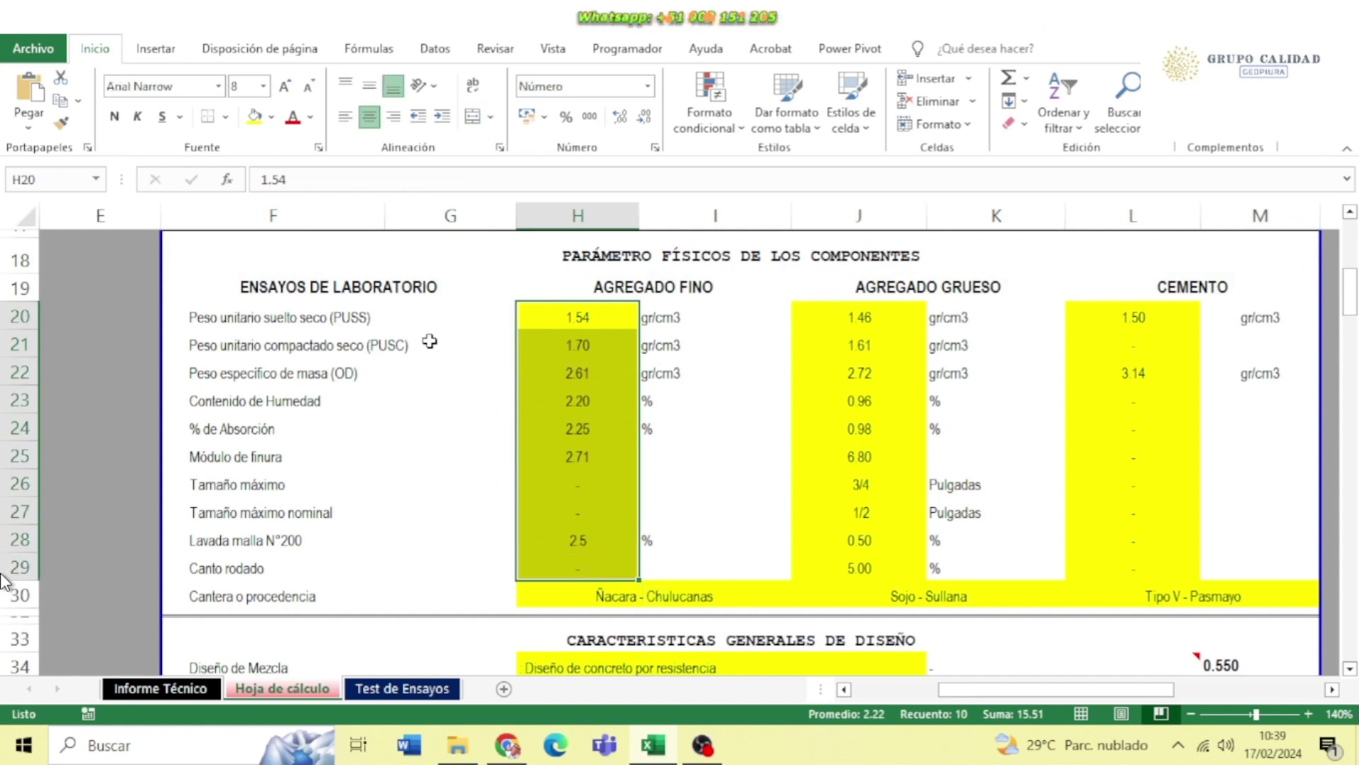
pyautogui.click(312, 334)
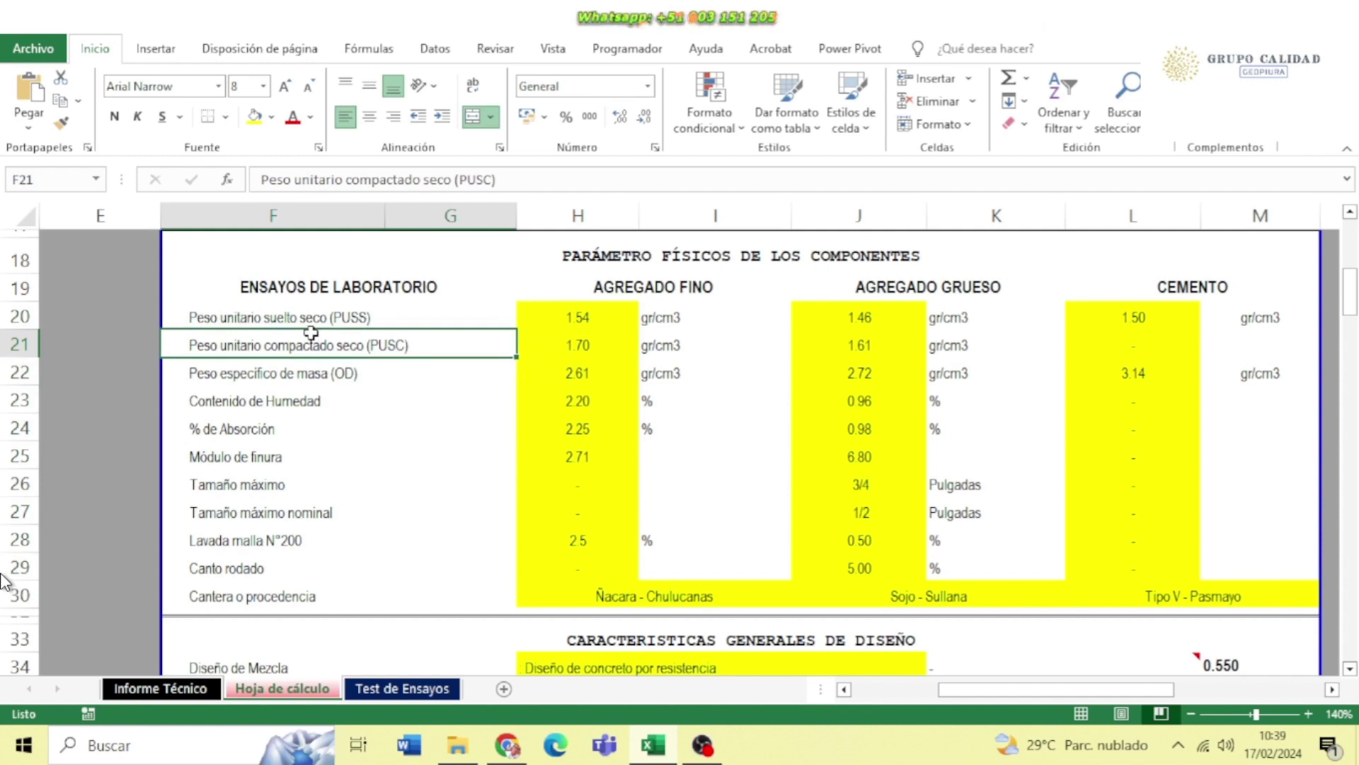
pyautogui.press('Right')
pyautogui.press('Right')
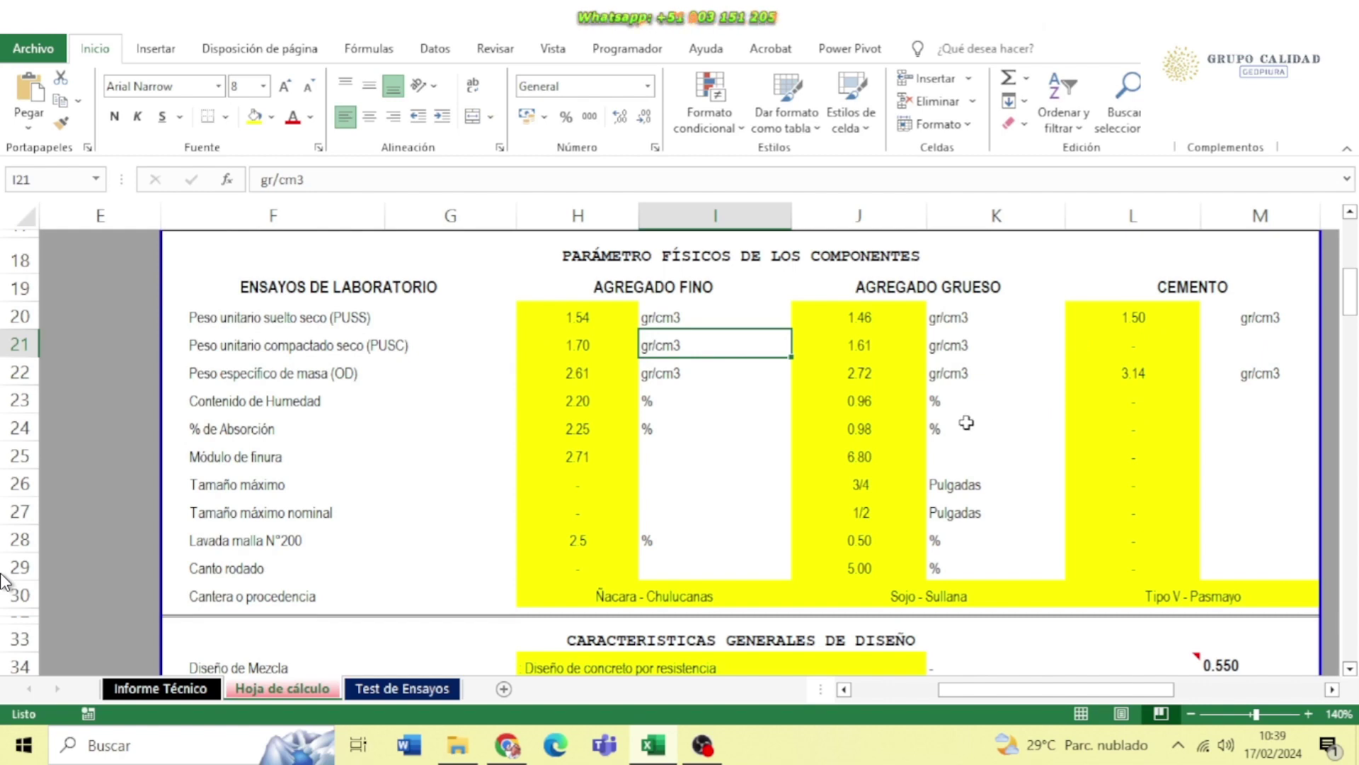
pyautogui.scroll(-1, 935, 427)
pyautogui.scroll(-1, 969, 453)
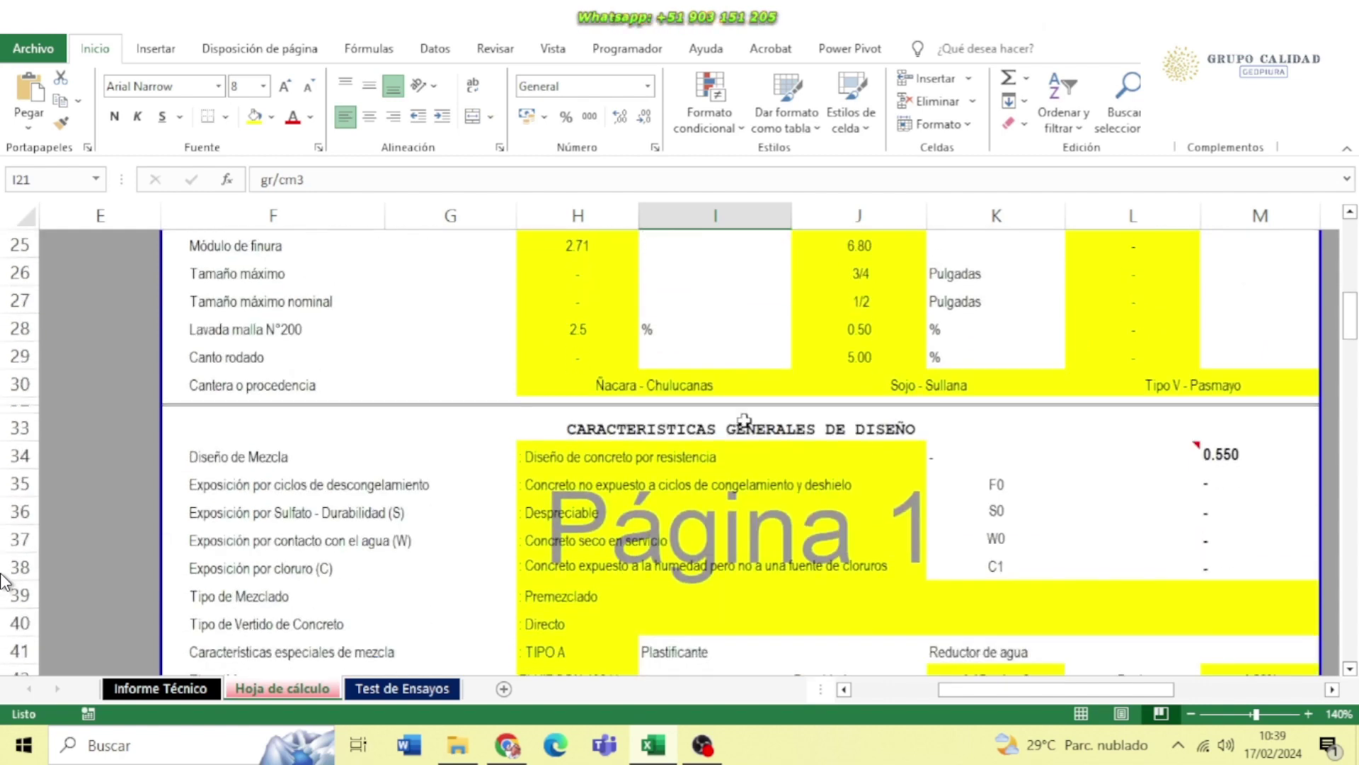
pyautogui.scroll(2, 659, 262)
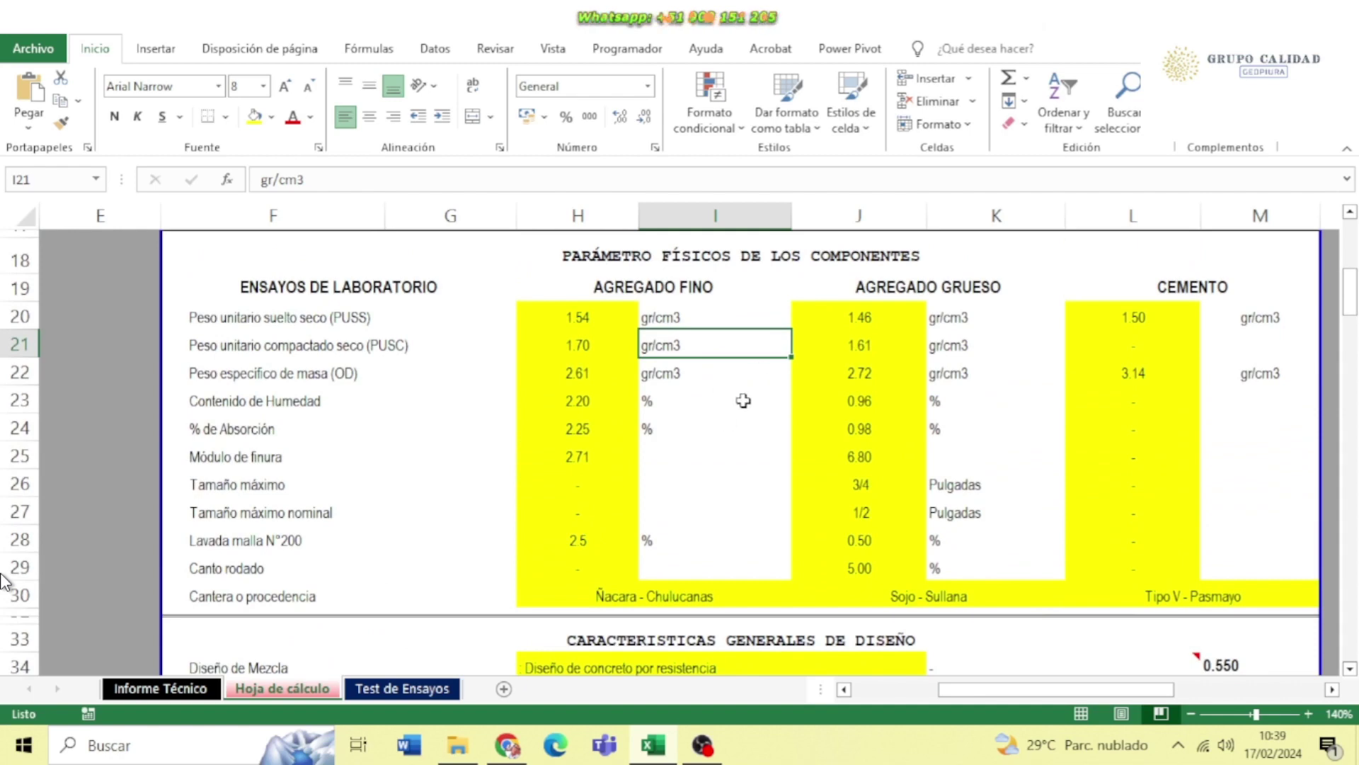
# Choose "Diseño de concreto por resistencia" as the Diseño de Mezcla under Características Generales de Diseño
pyautogui.scroll(-4, 741, 397)
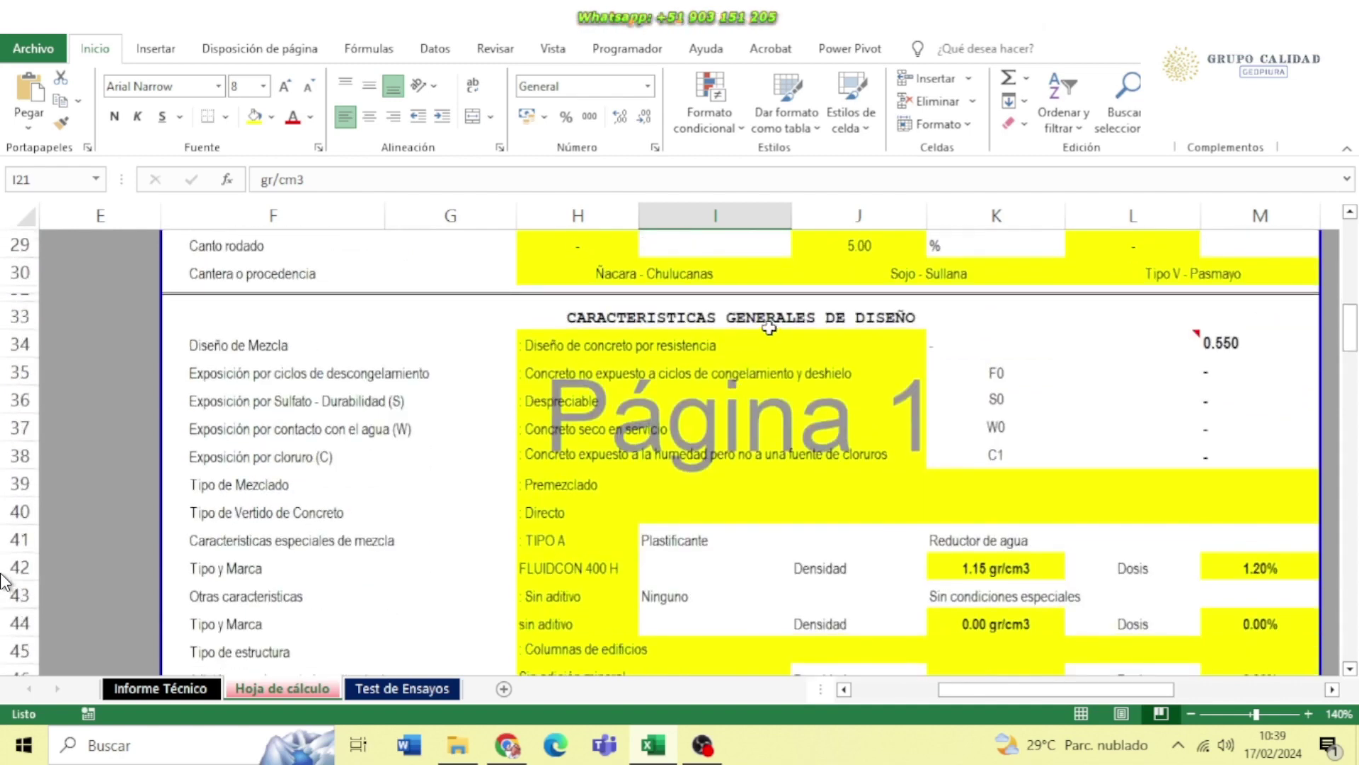
pyautogui.click(796, 321)
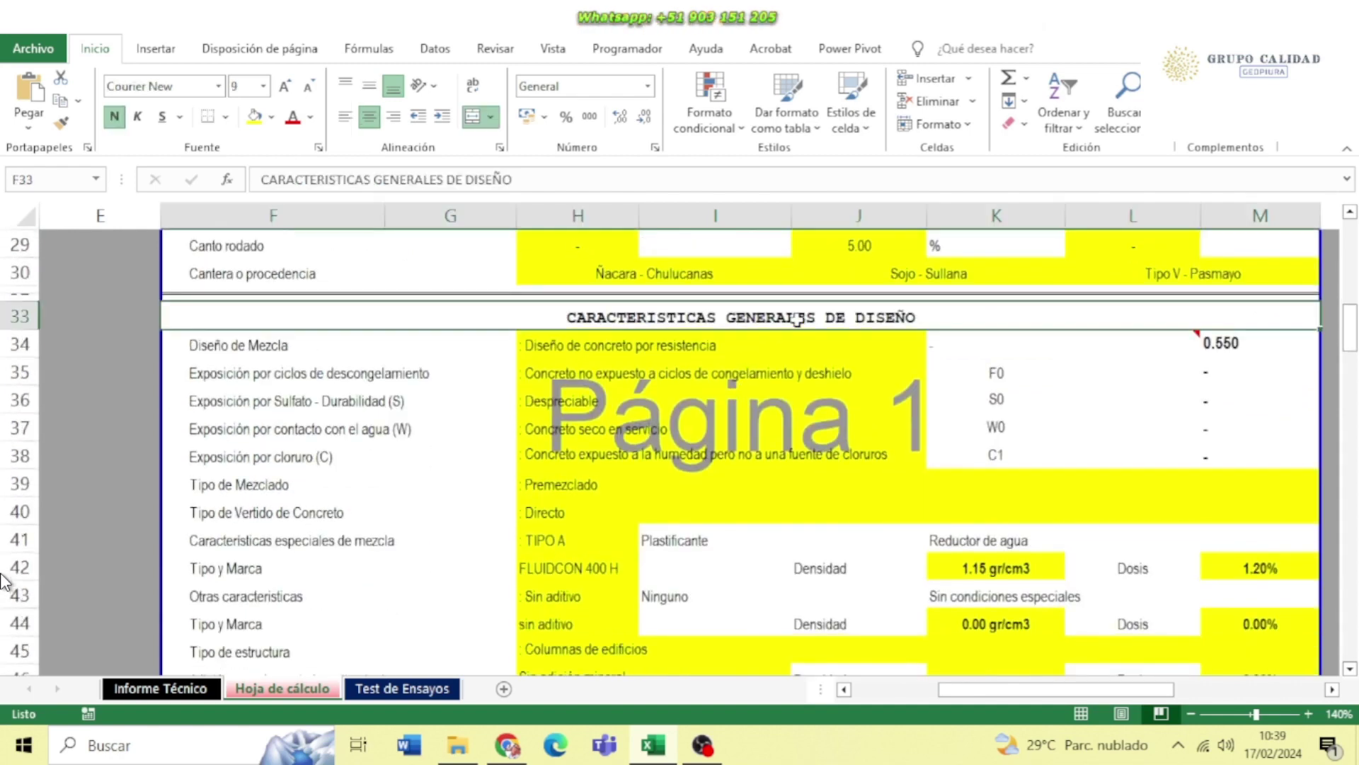
pyautogui.click(632, 347)
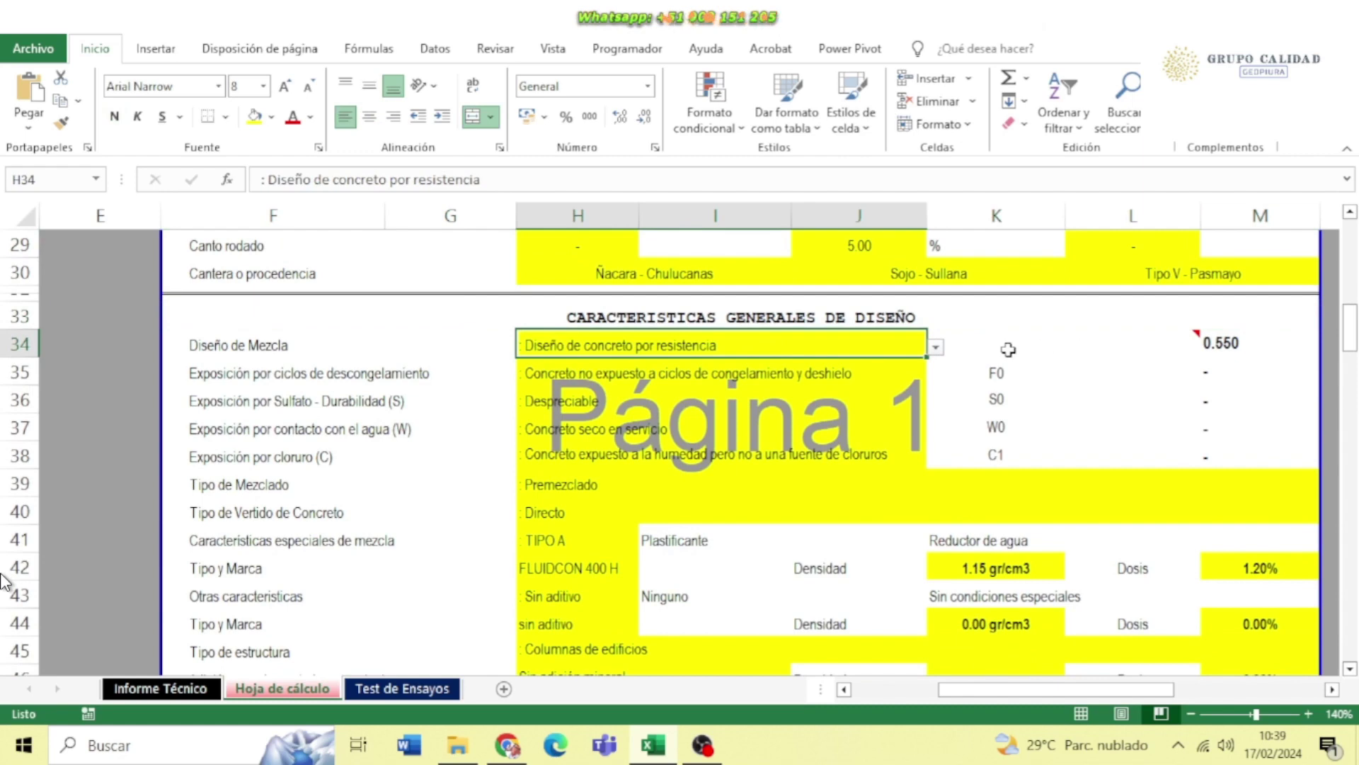
pyautogui.click(936, 348)
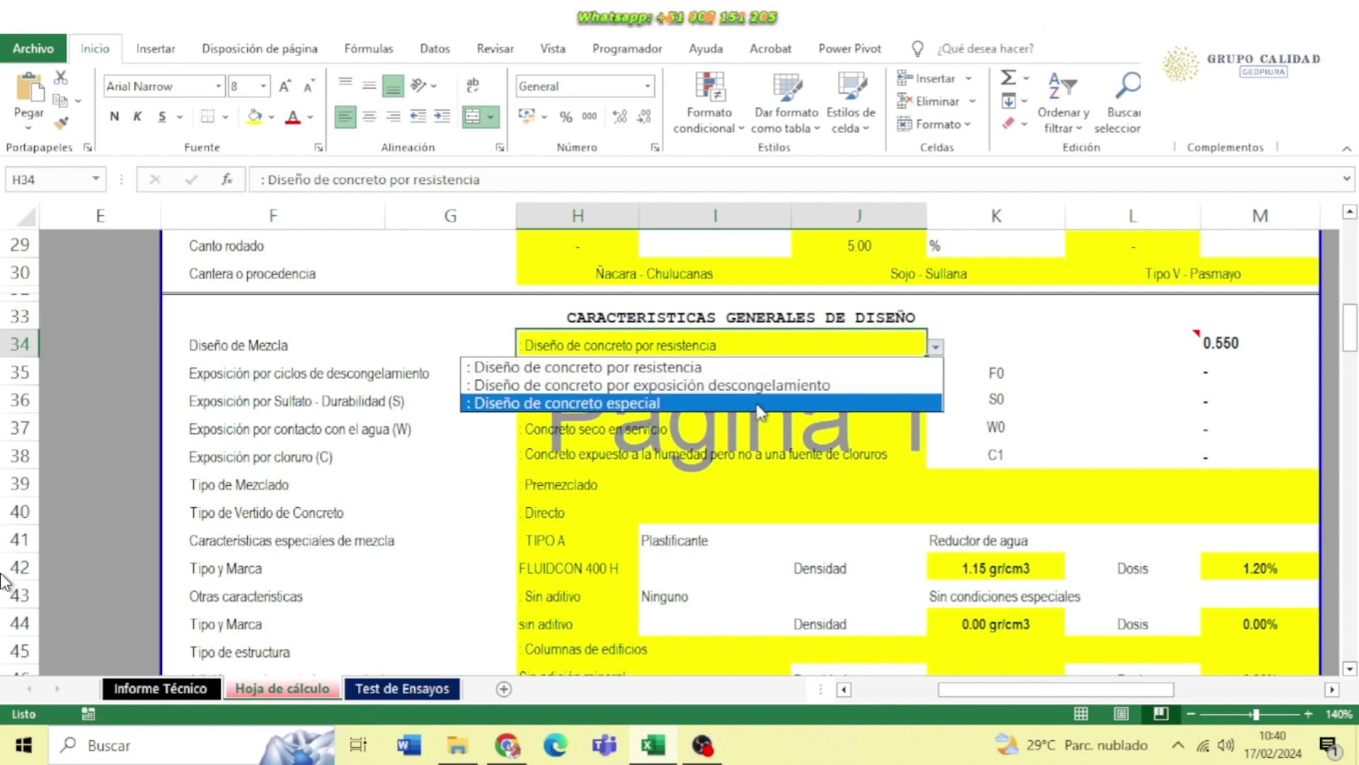
pyautogui.click(737, 370)
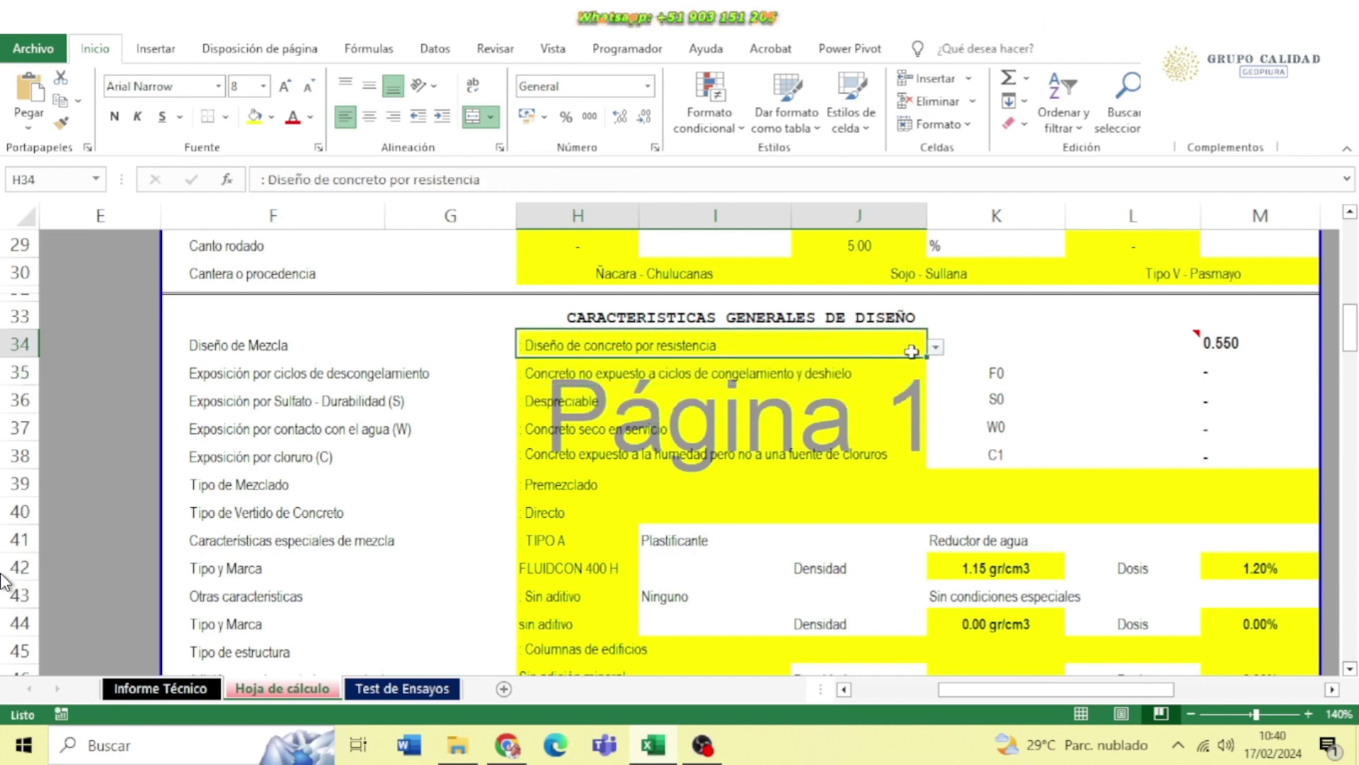
# Try "Diseño de concreto por exposición descongelamiento" as the mix design and view the available Grado de exposición options
pyautogui.click(935, 347)
pyautogui.click(873, 386)
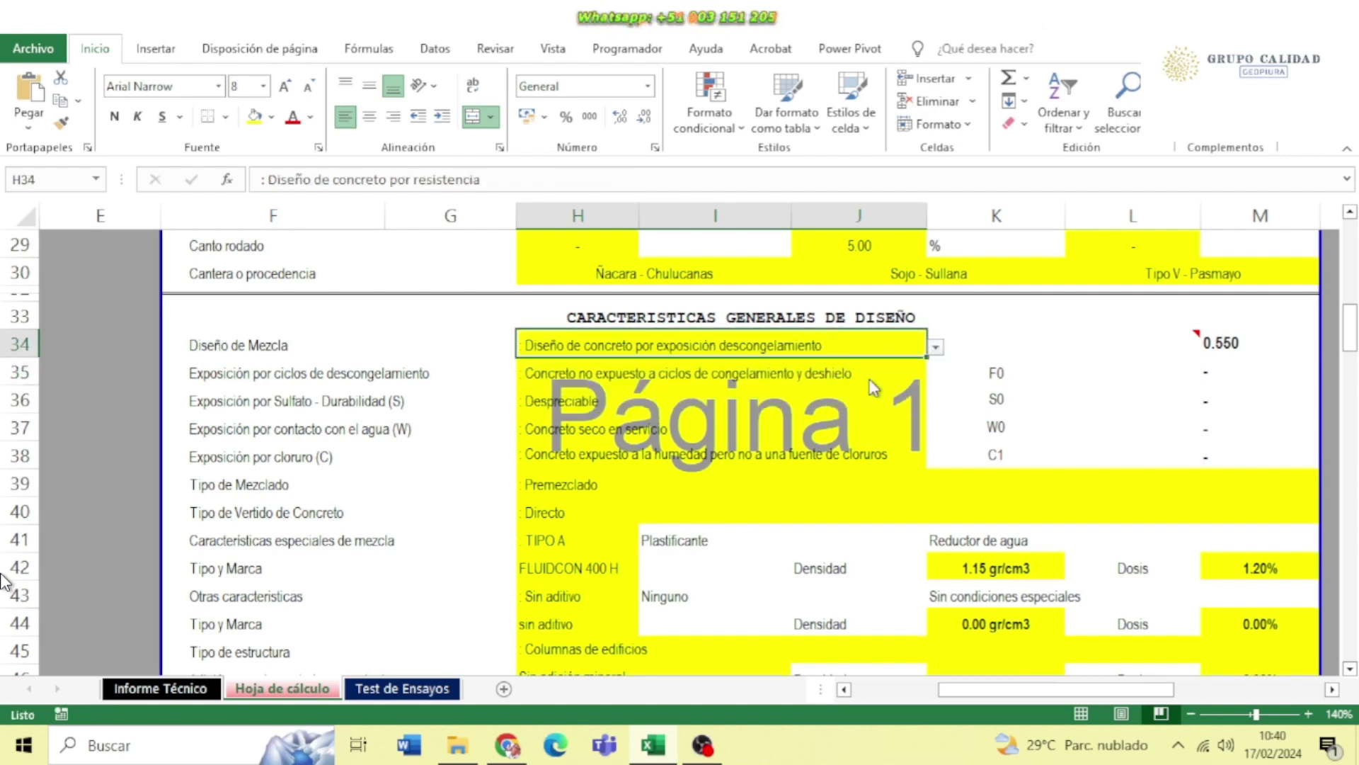
pyautogui.click(1125, 345)
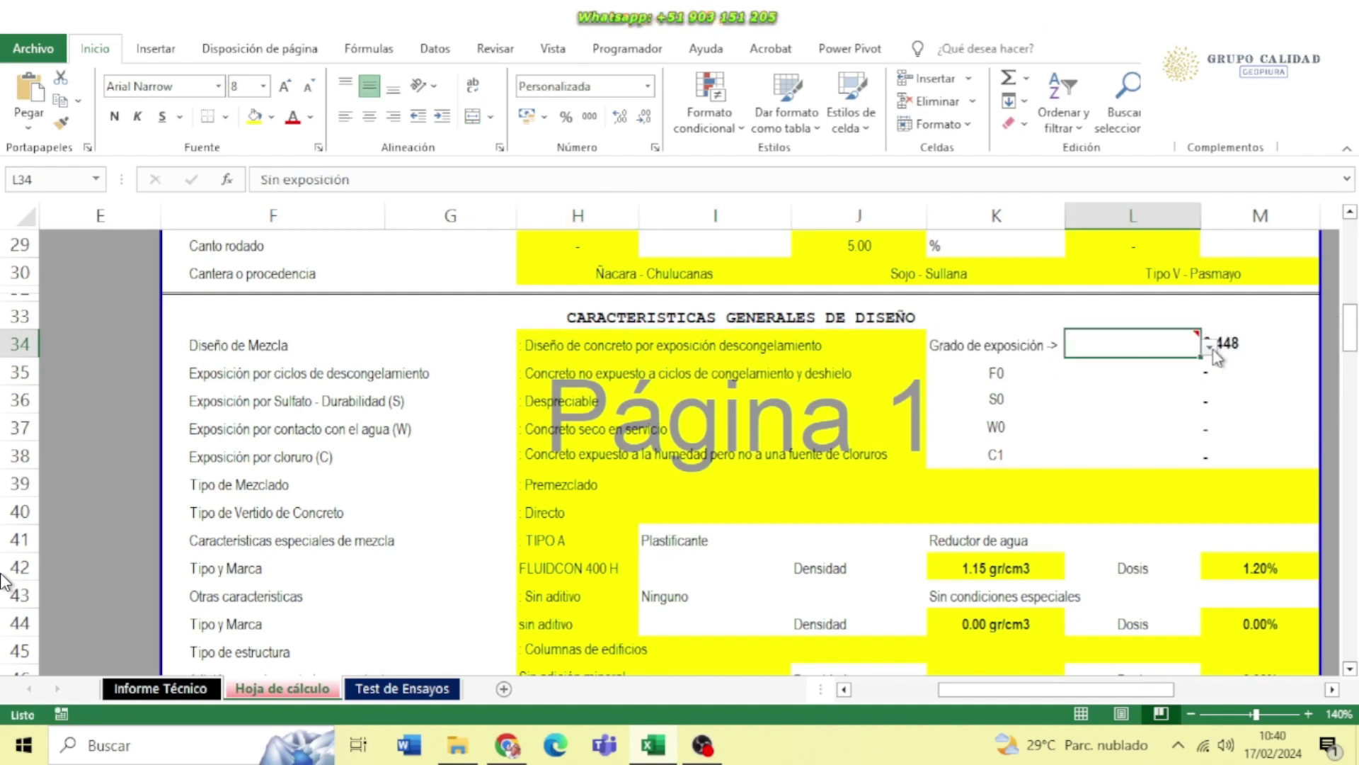
pyautogui.click(1209, 346)
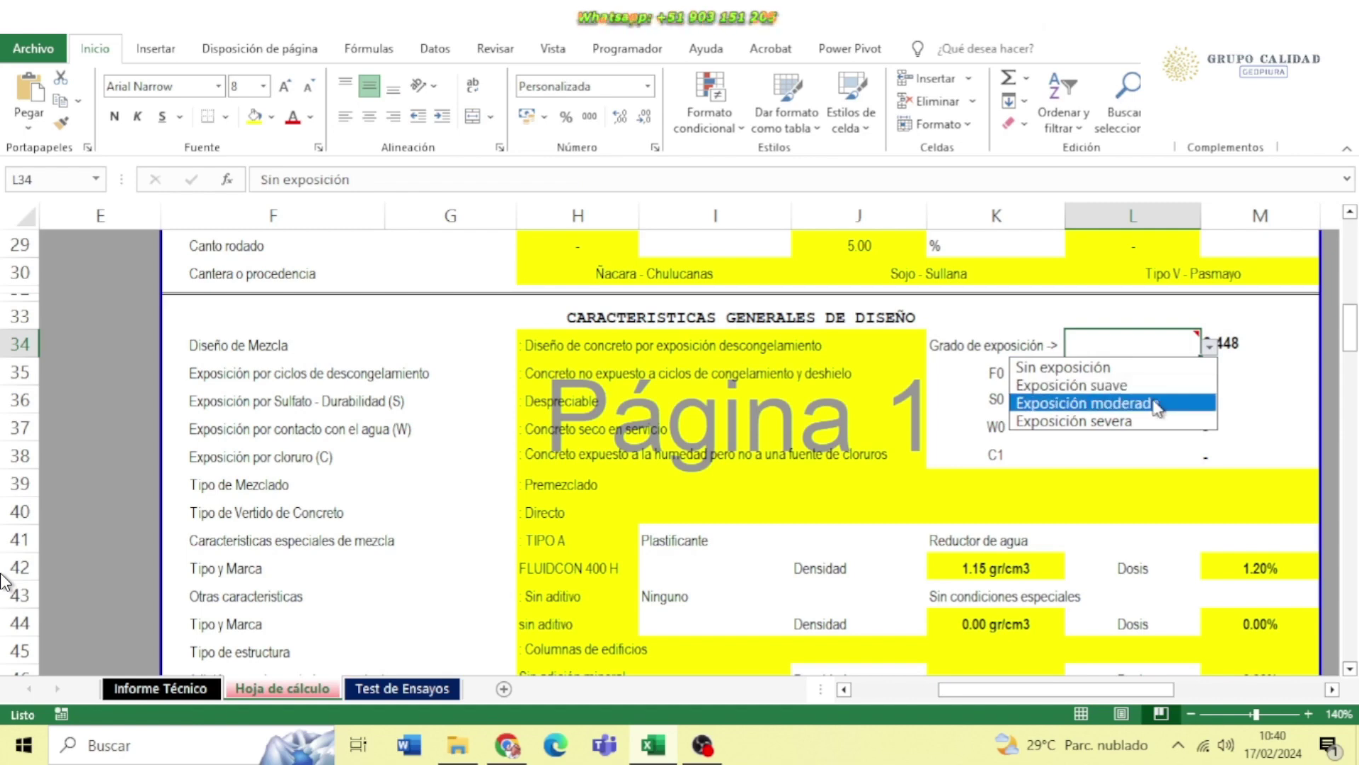
pyautogui.click(853, 354)
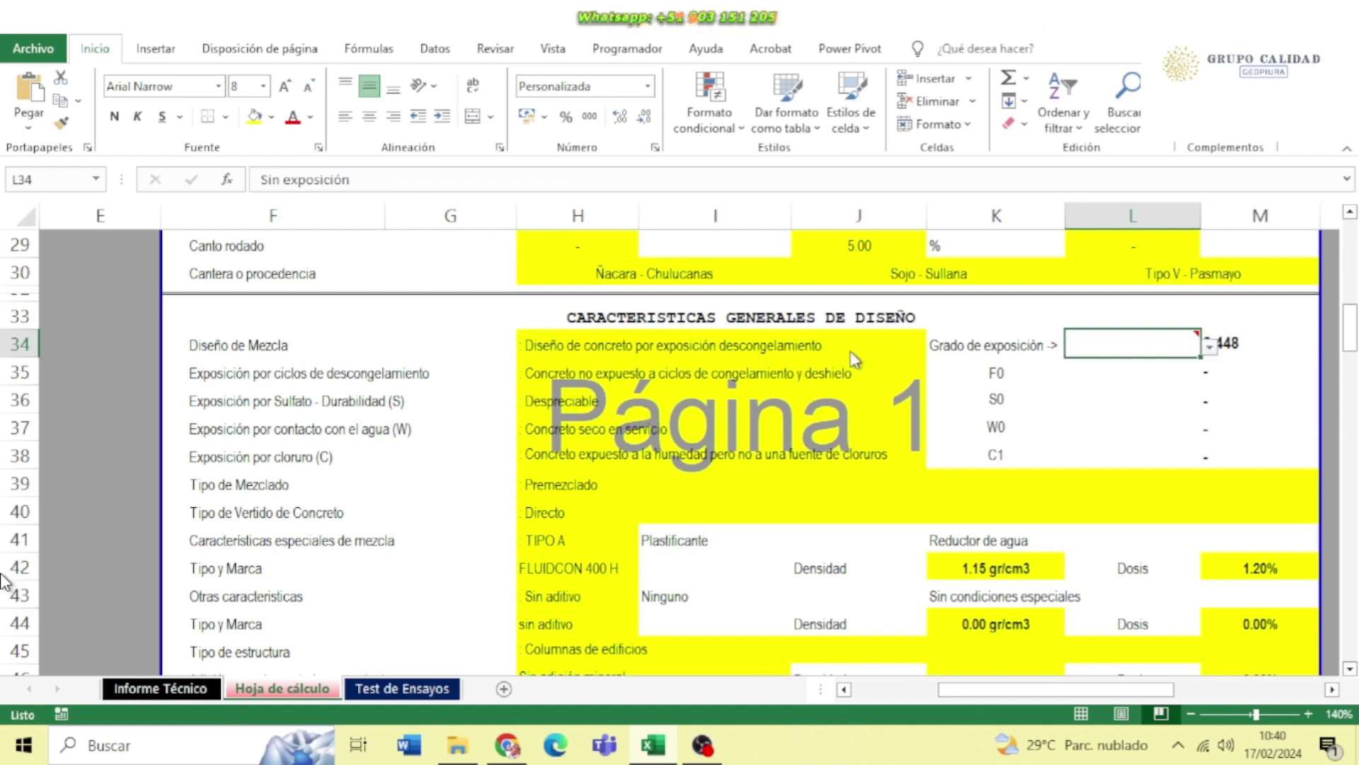
# Set the Diseño de Mezcla back to "Diseño de concreto por resistencia"
pyautogui.click(871, 347)
pyautogui.click(936, 346)
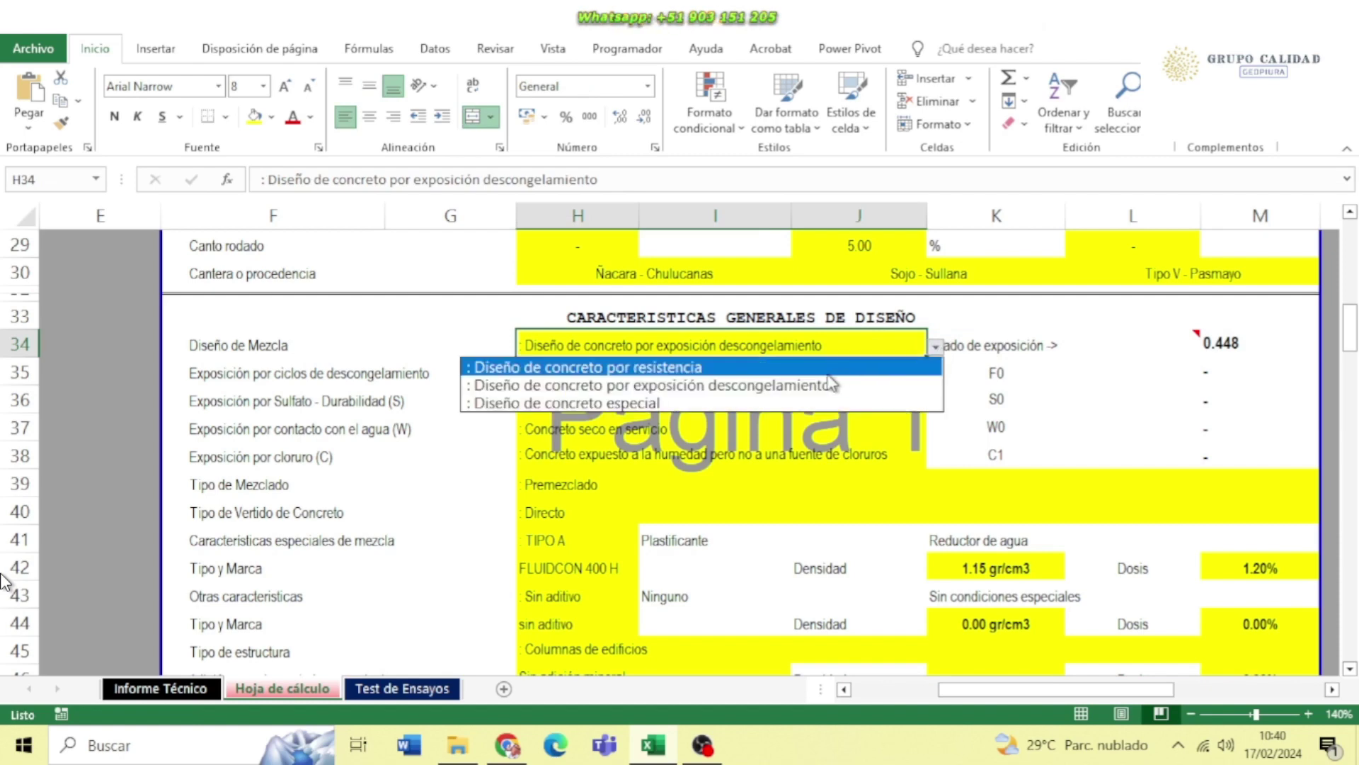
pyautogui.click(717, 368)
# Set Exposición por ciclos de descongelamiento to "Concreto no expuesto a ciclos de congelamiento y deshielo" and check the lookup formulas in K35 and M35
pyautogui.click(205, 364)
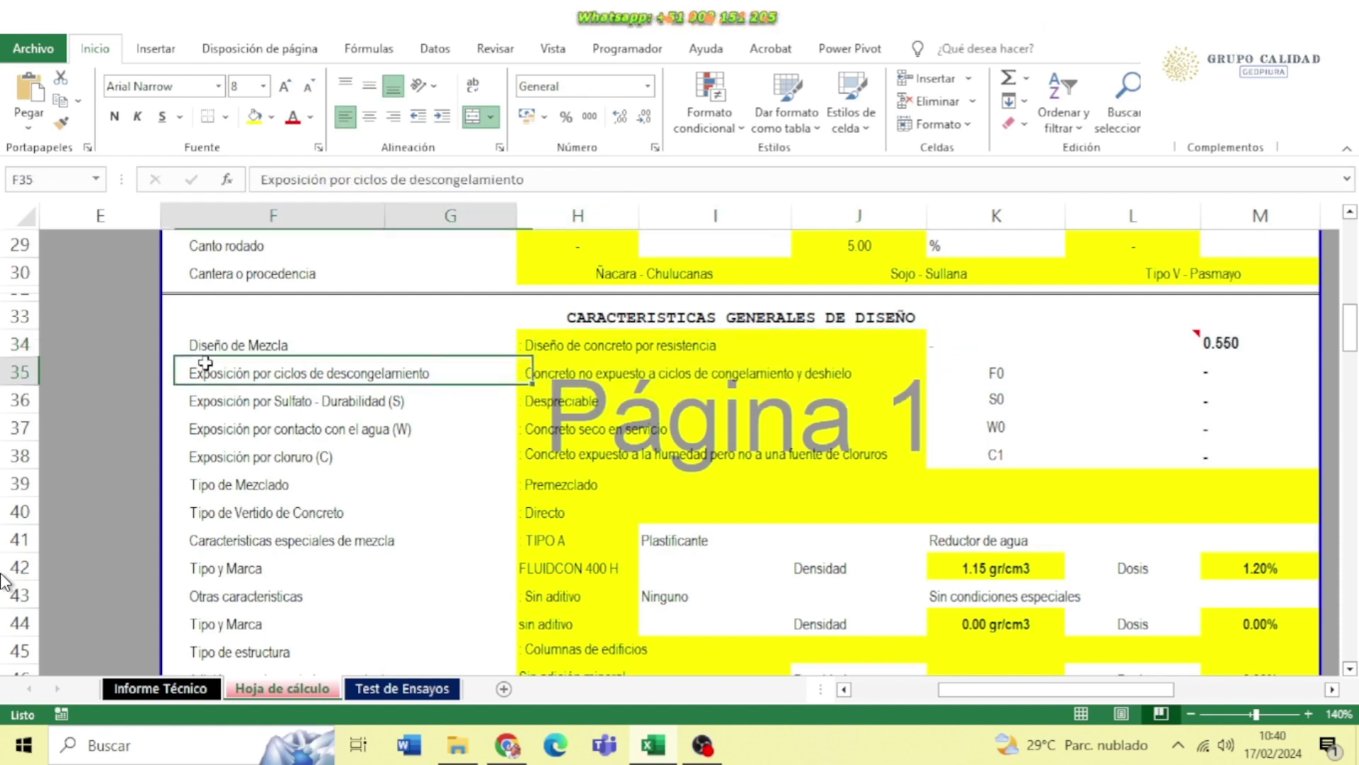
pyautogui.click(595, 378)
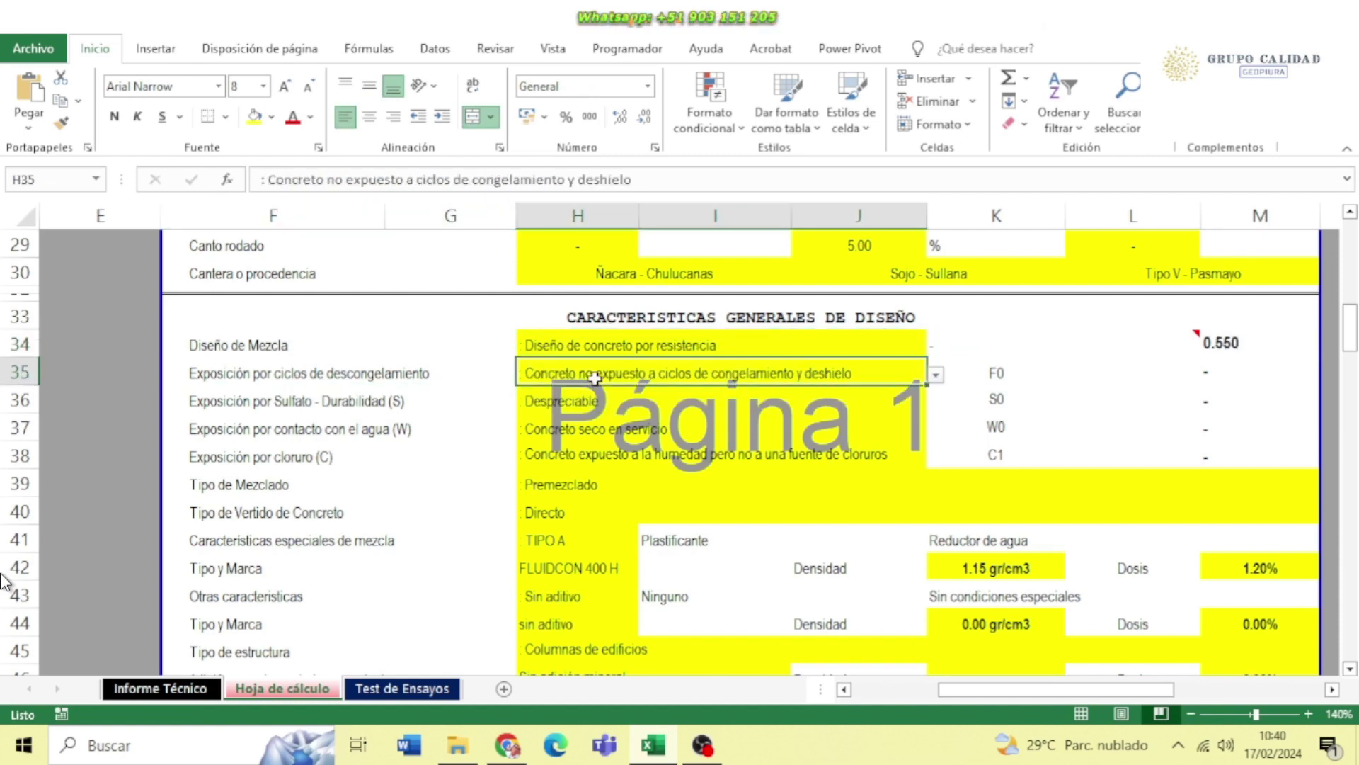
pyautogui.click(935, 375)
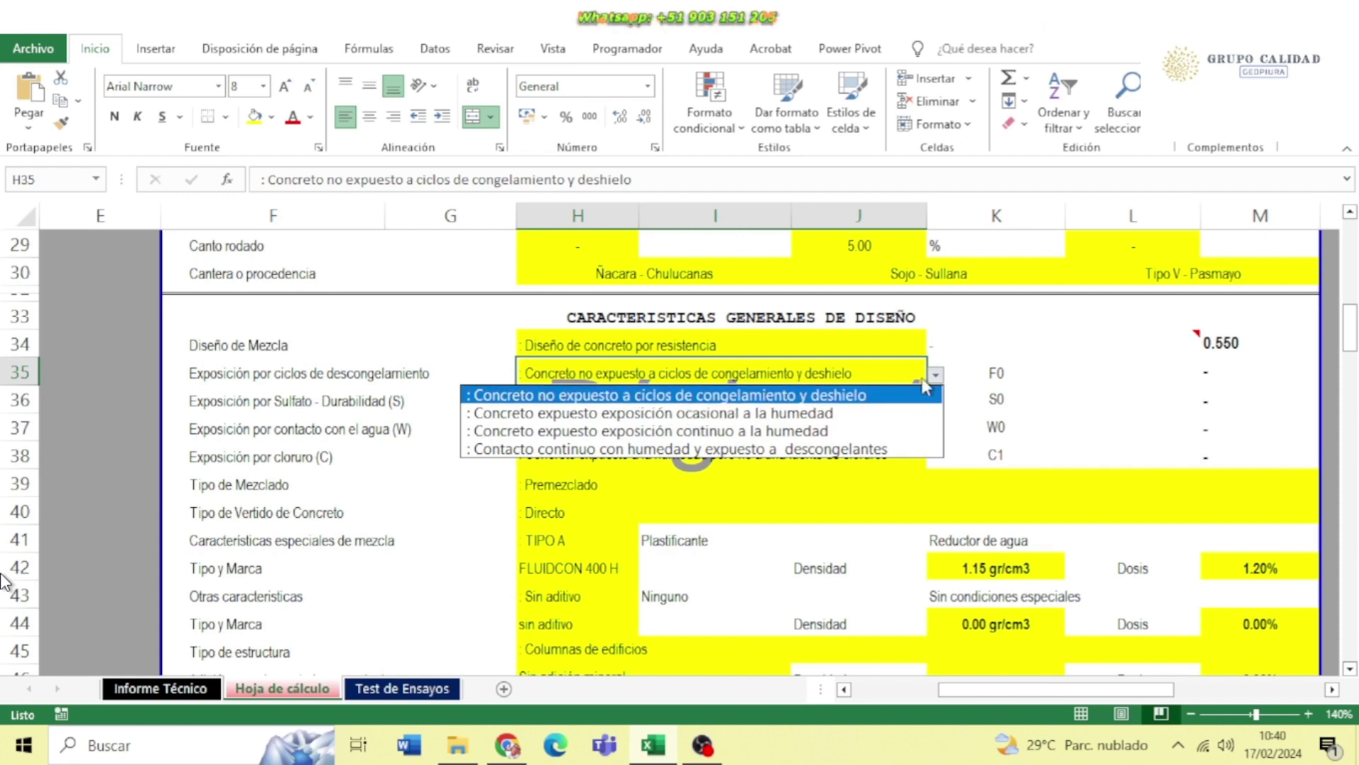
pyautogui.click(694, 402)
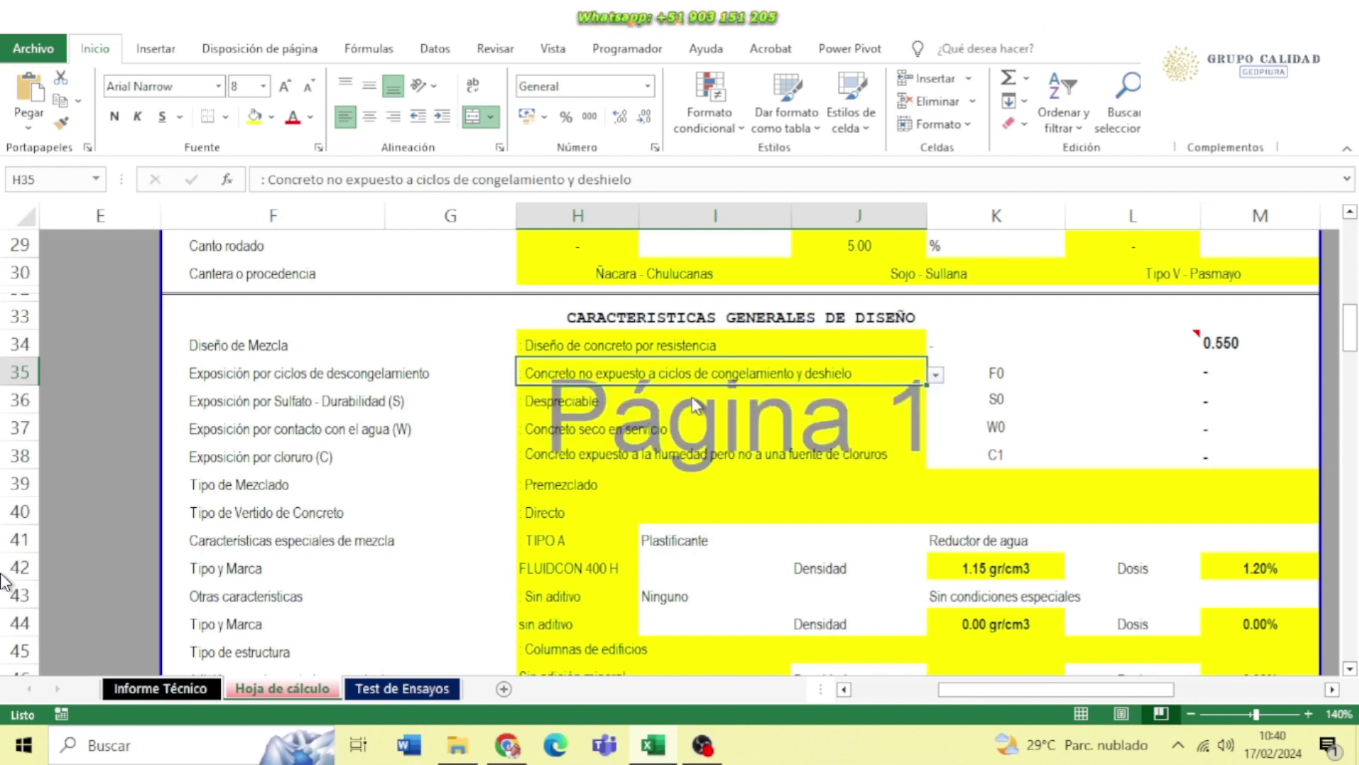
pyautogui.click(967, 373)
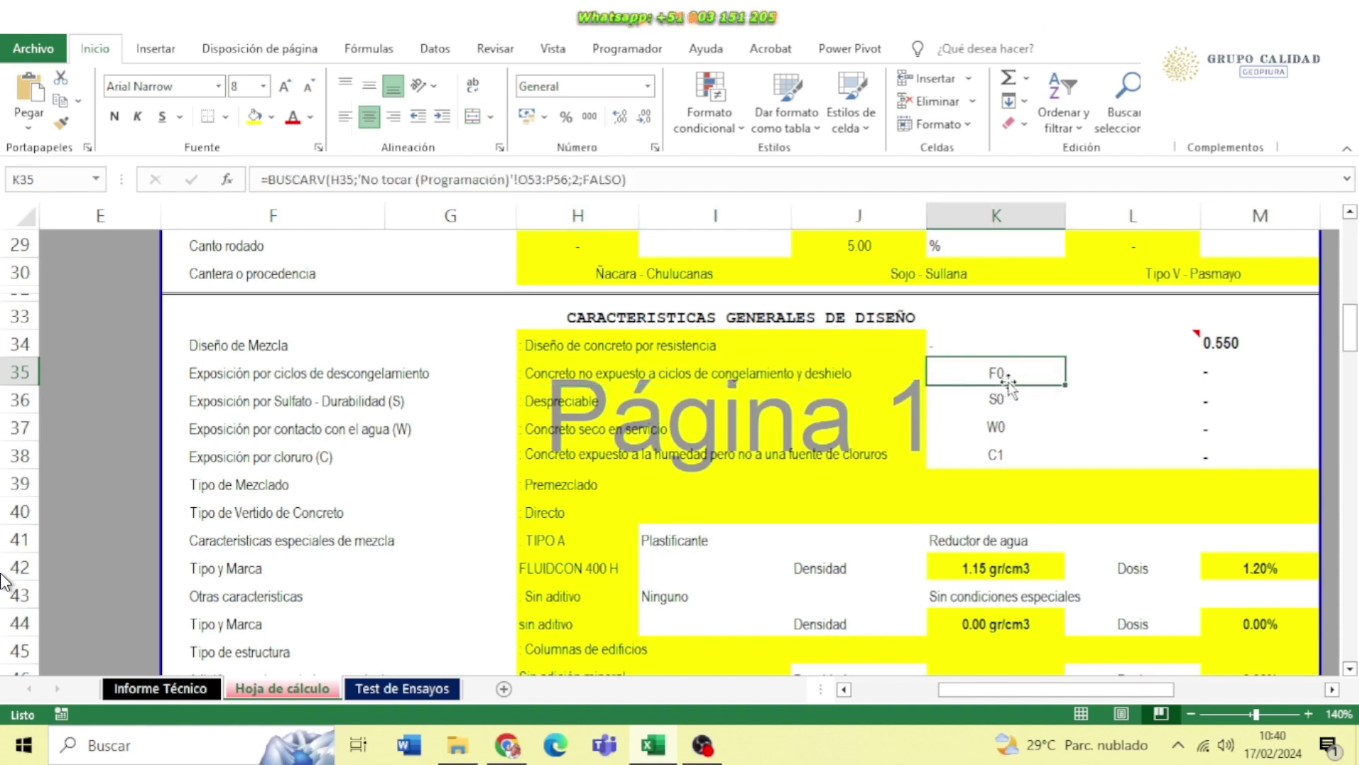
pyautogui.click(1227, 379)
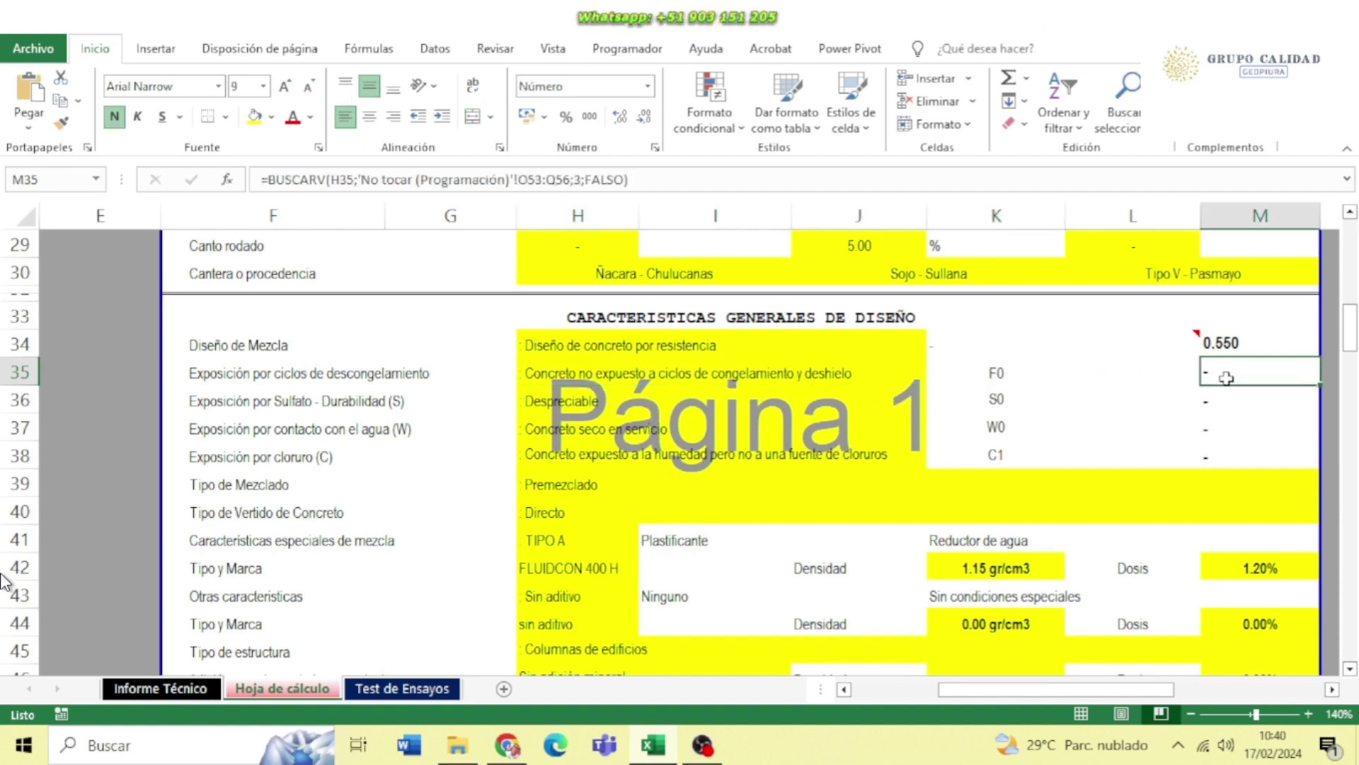
# Set Exposición por Sulfato - Durabilidad (S) to "Severa" and check the lookup formulas in K36 and M36
pyautogui.click(544, 405)
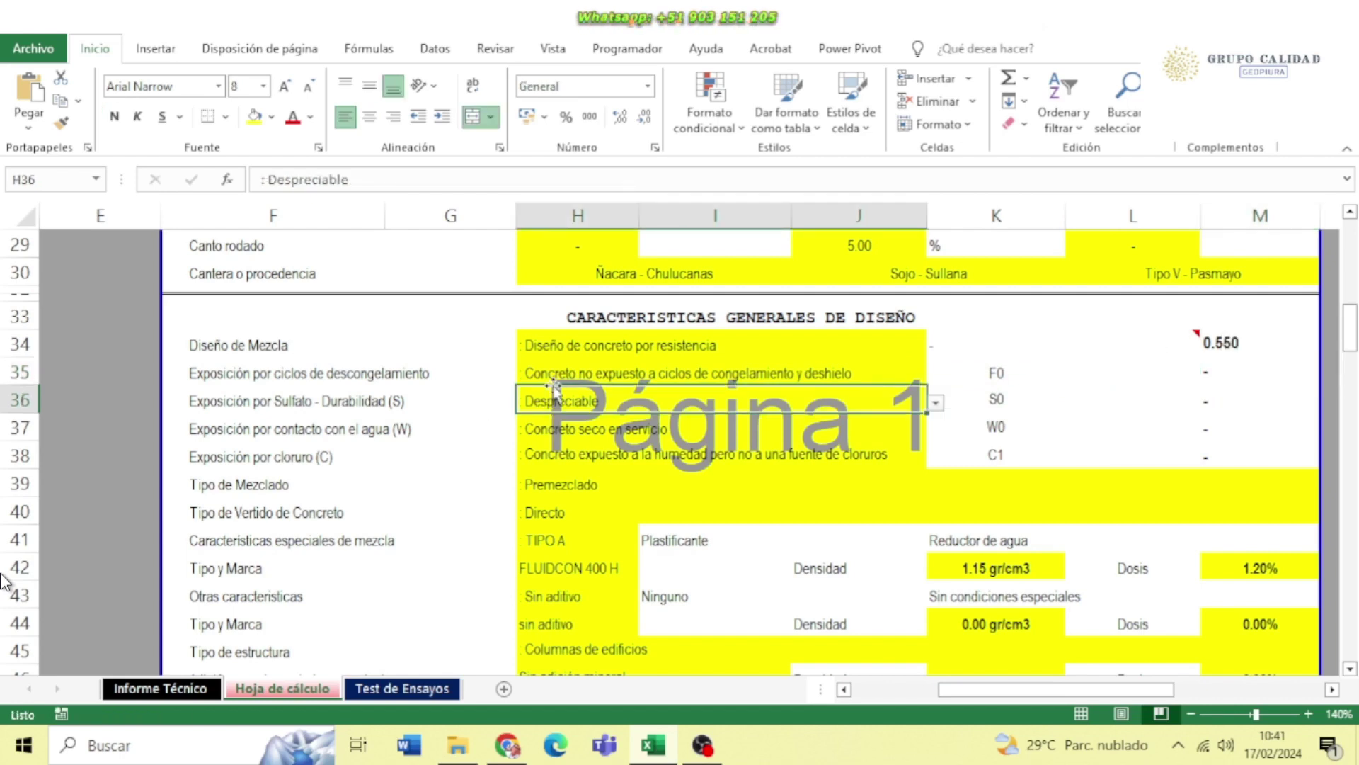
pyautogui.click(936, 403)
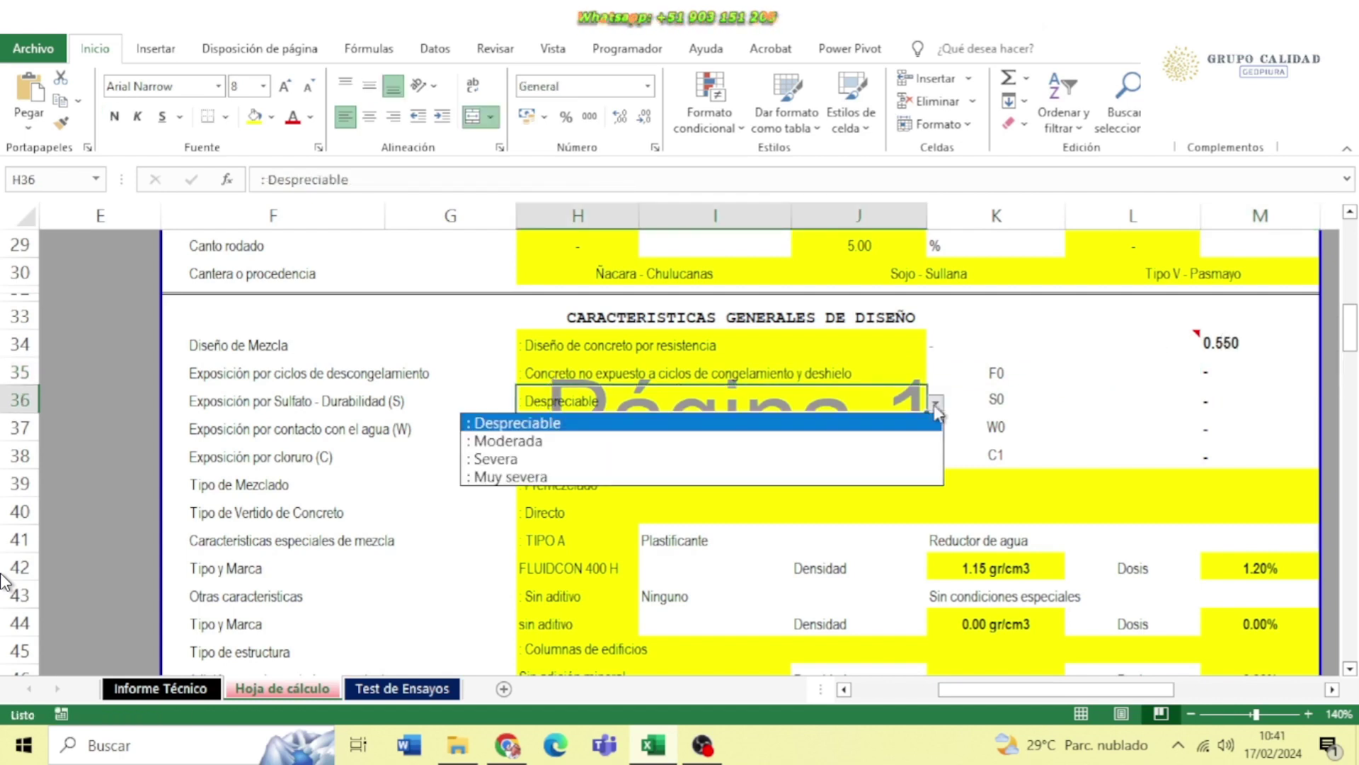
pyautogui.click(574, 460)
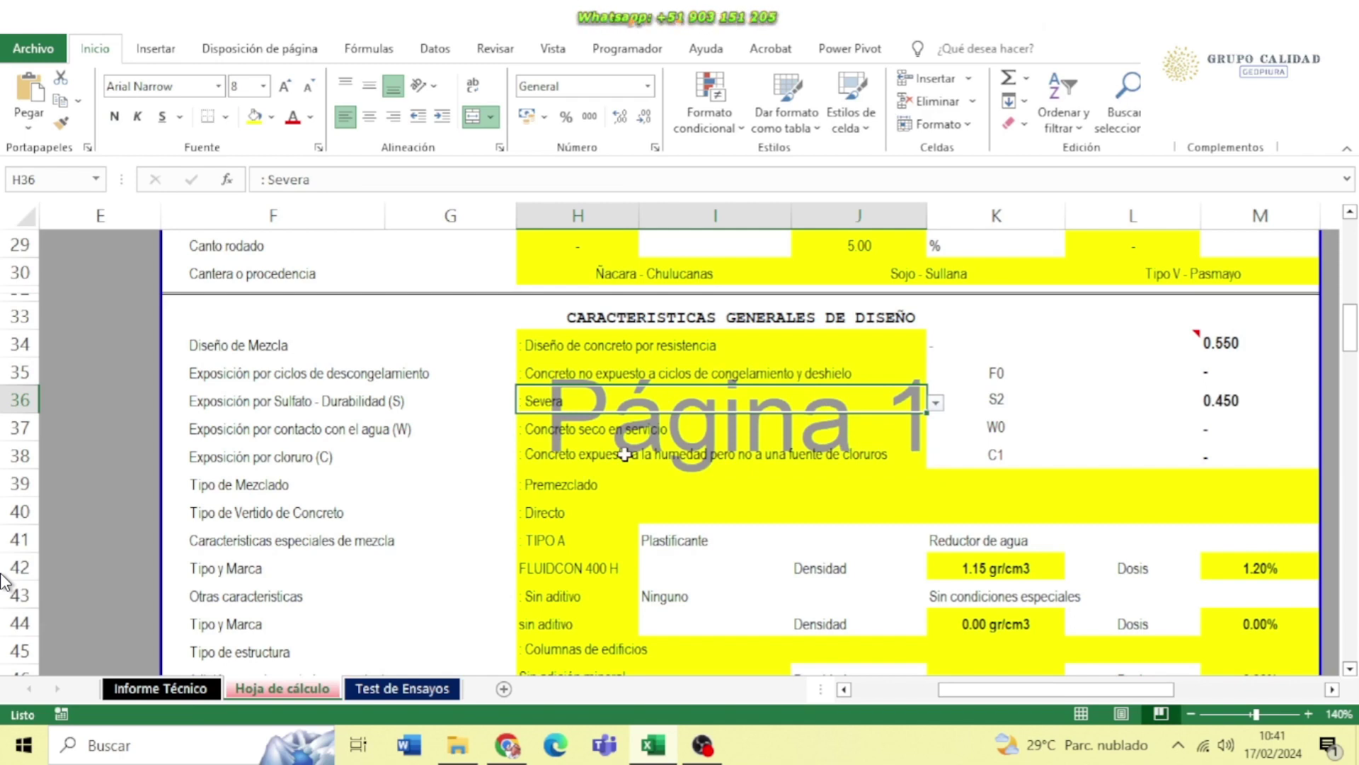
pyautogui.press('Right')
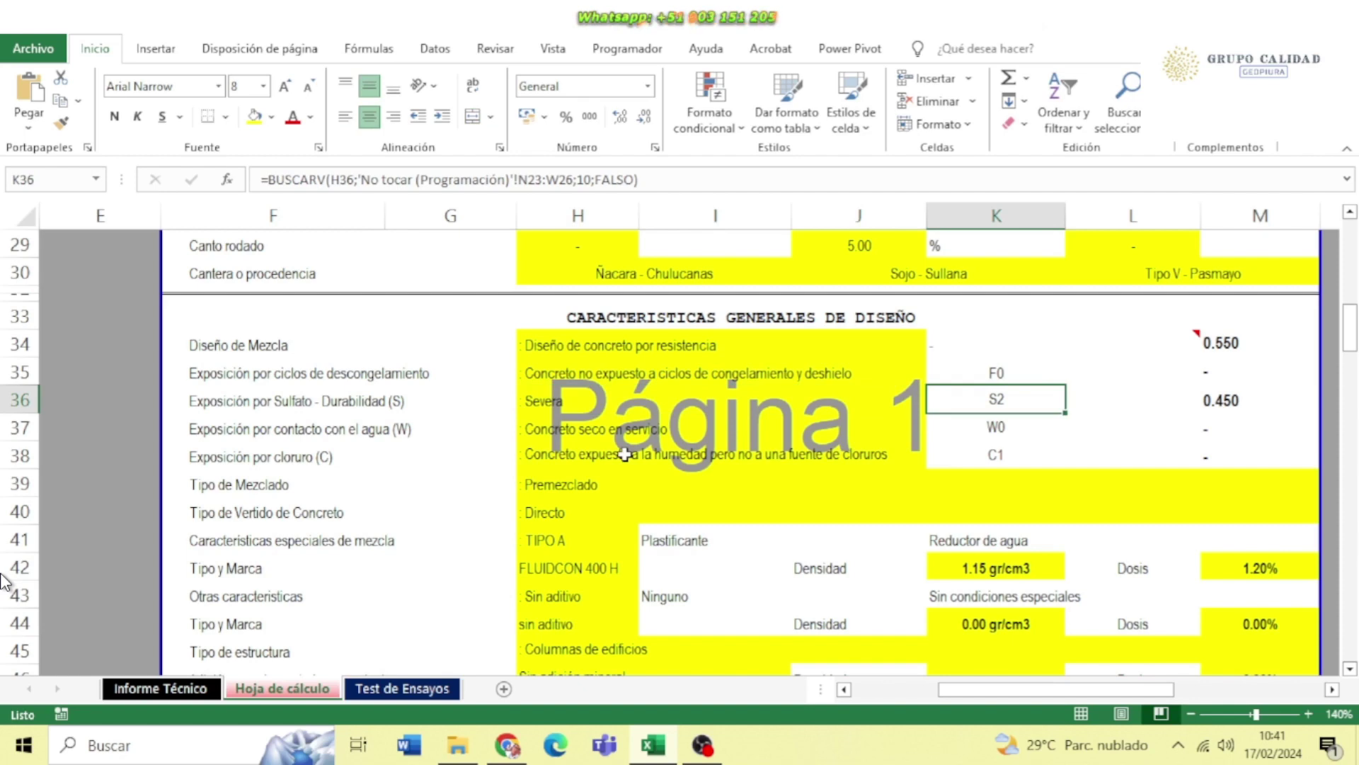
pyautogui.press('Right')
pyautogui.press('Right')
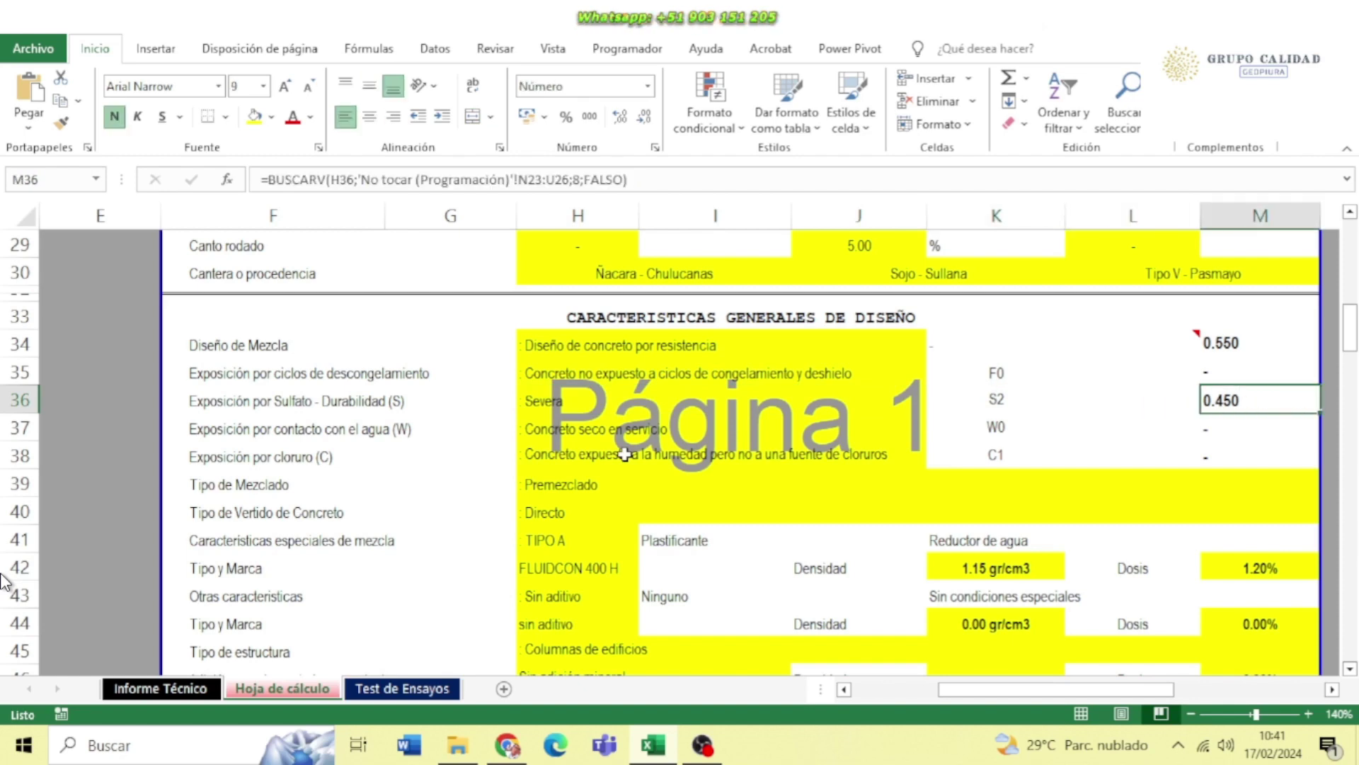
pyautogui.press('Left')
pyautogui.press('Left')
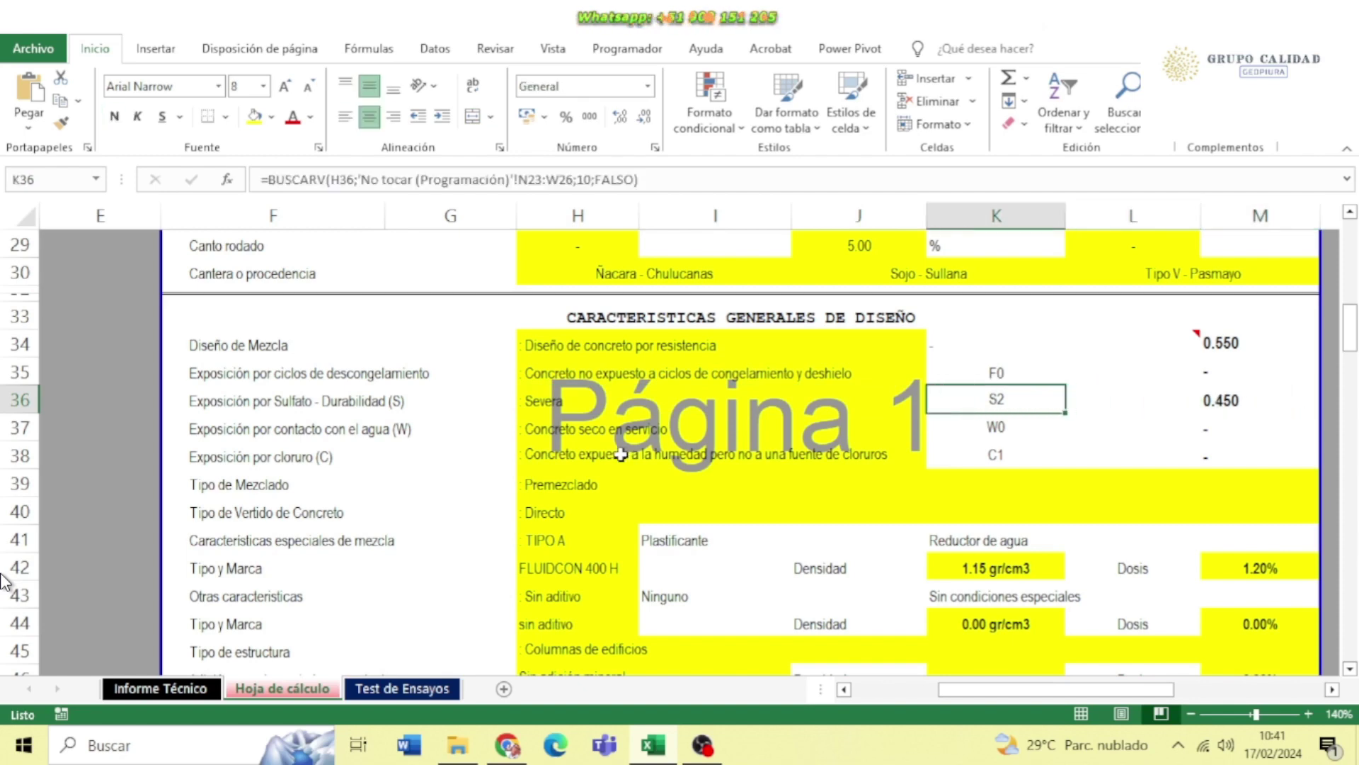
# Set Exposición por contacto con el agua (W) to "Concreto contacto con el agua y baja permeabilidad" and check the lookup formulas in K37 and M37
pyautogui.click(351, 423)
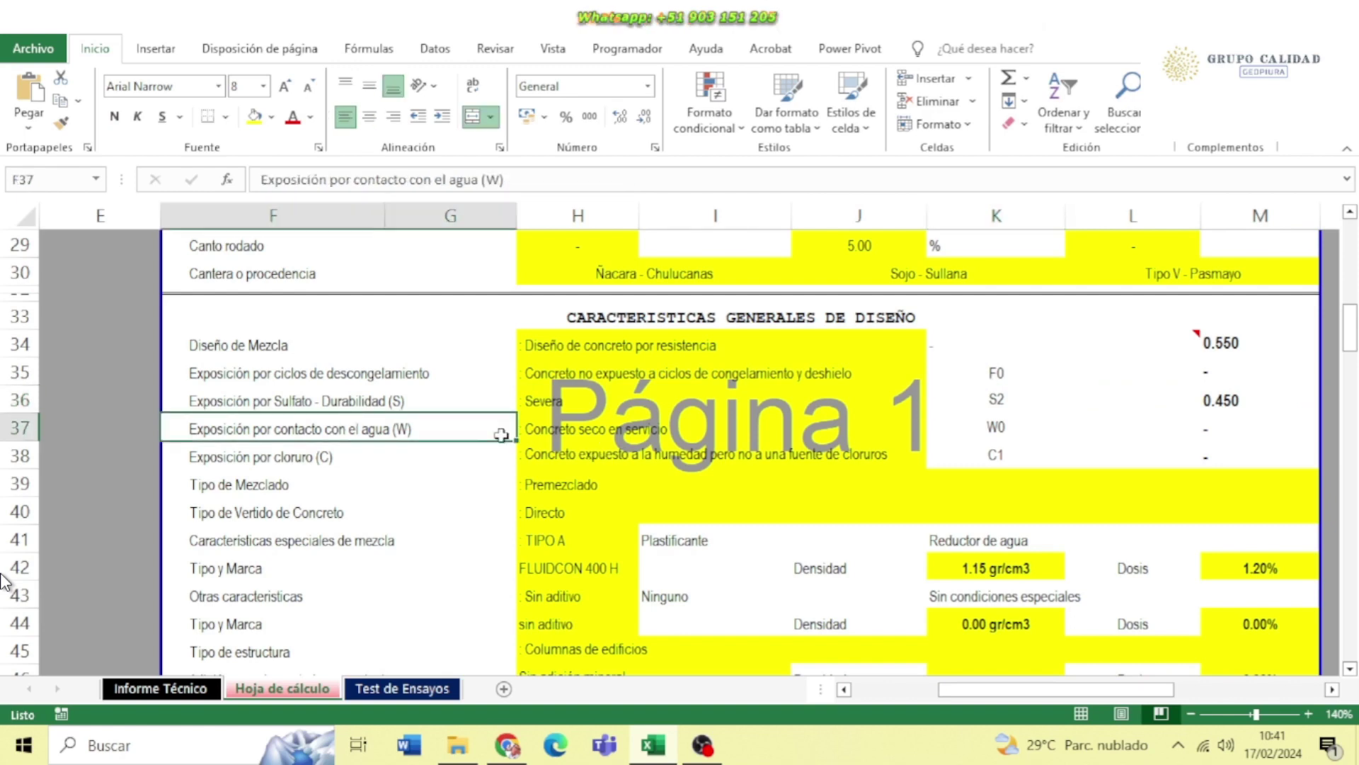
pyautogui.click(539, 435)
pyautogui.click(936, 430)
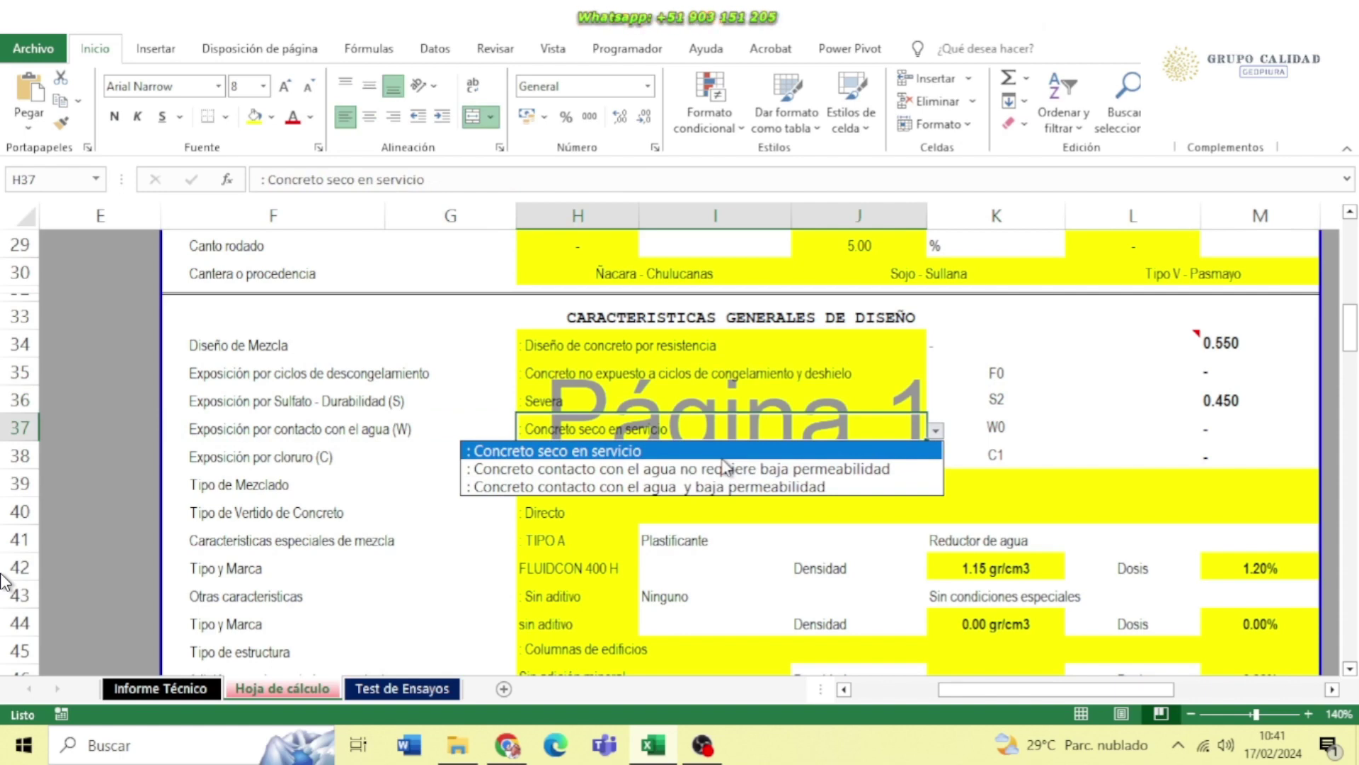
pyautogui.click(770, 492)
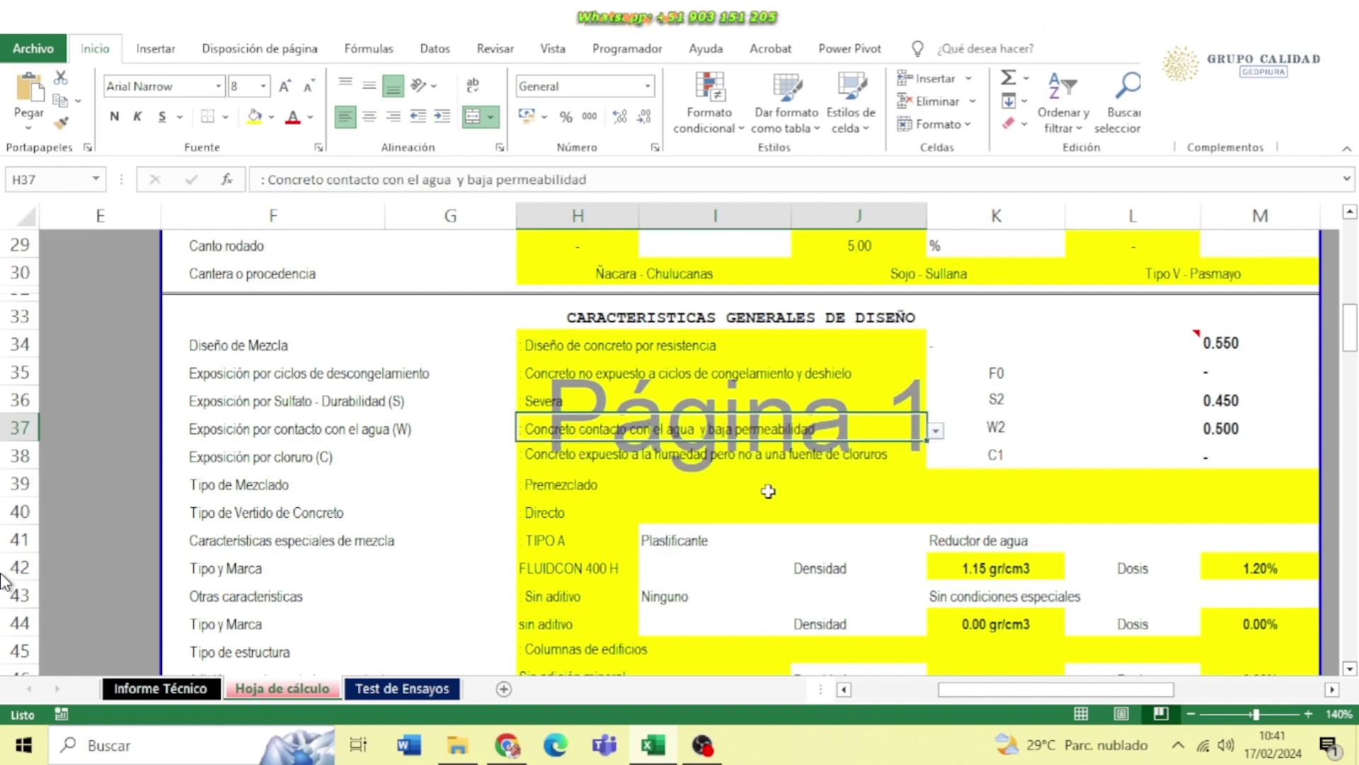
pyautogui.click(979, 445)
pyautogui.click(994, 429)
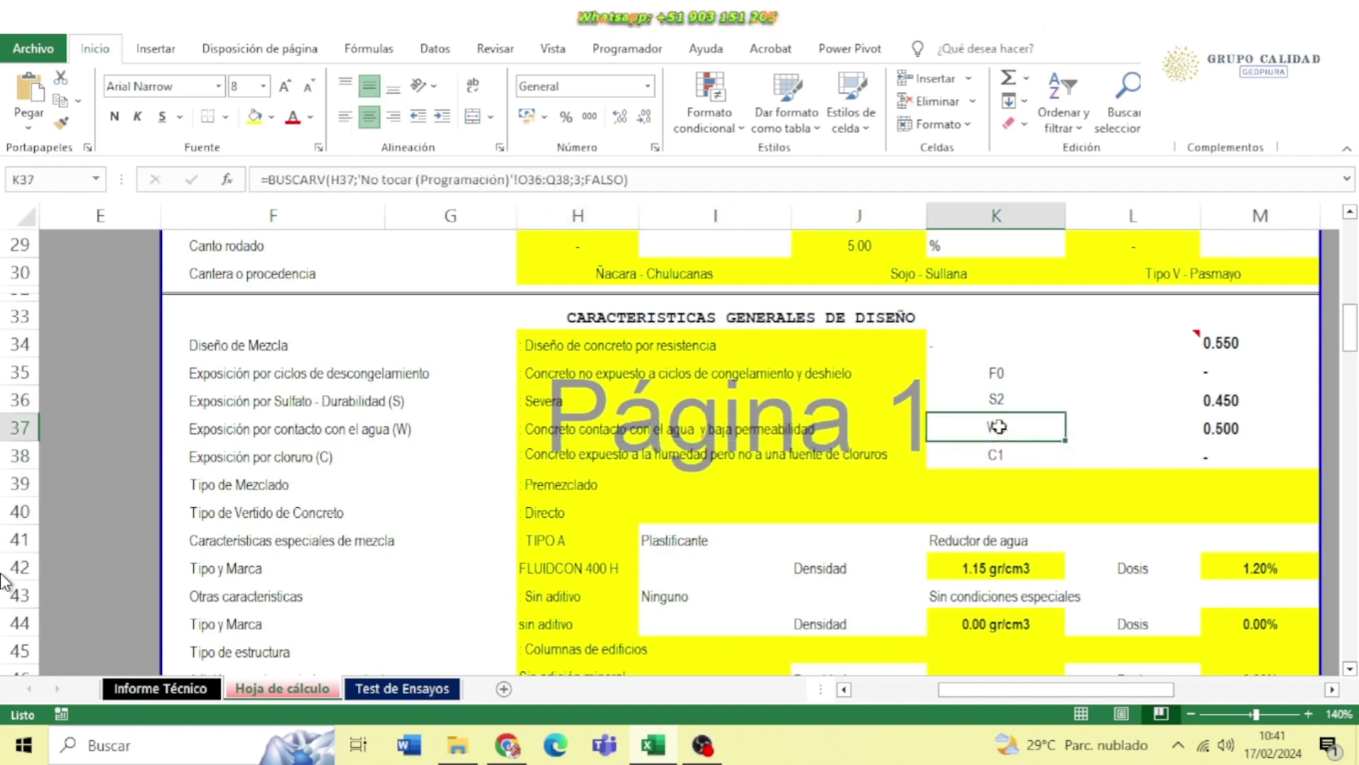
pyautogui.click(1227, 436)
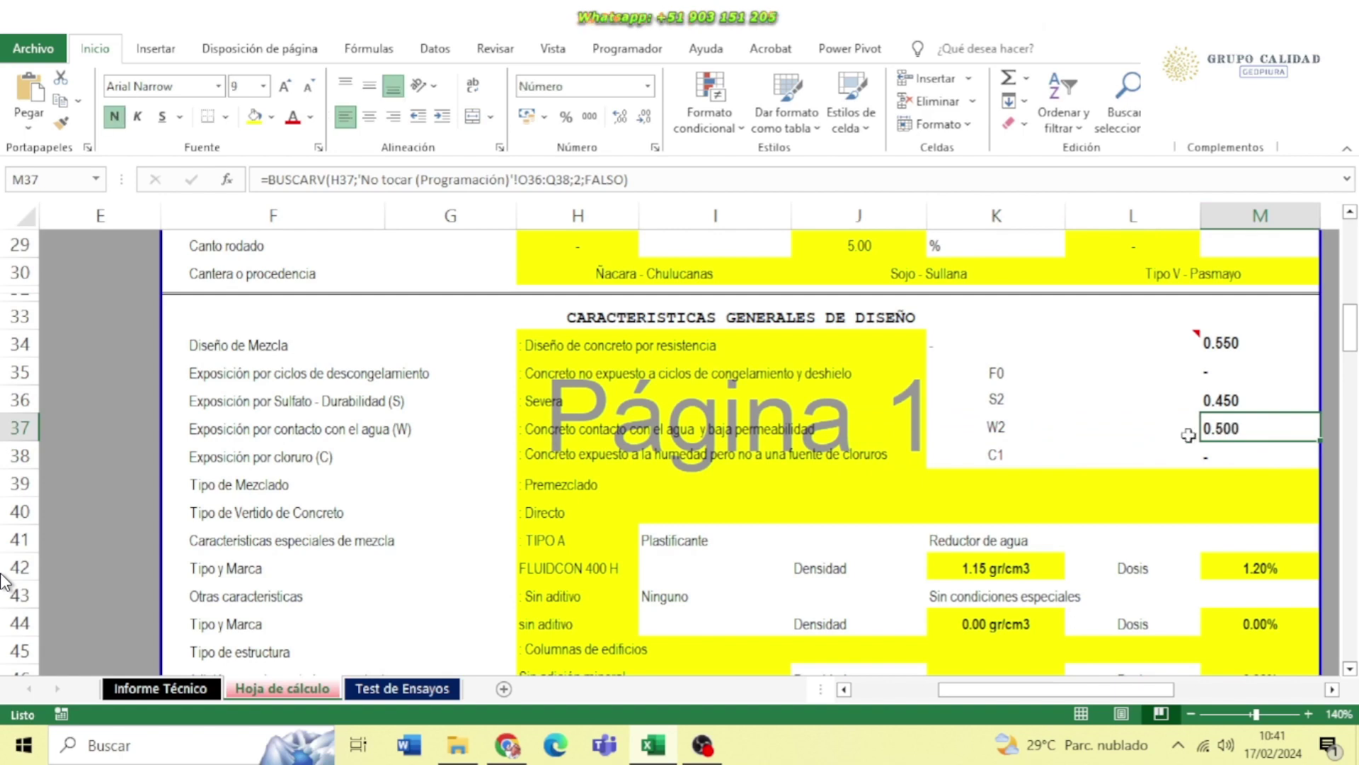
# Review the available Exposición por cloruro (C) options and check the lookup formulas in K38 and M38
pyautogui.click(599, 446)
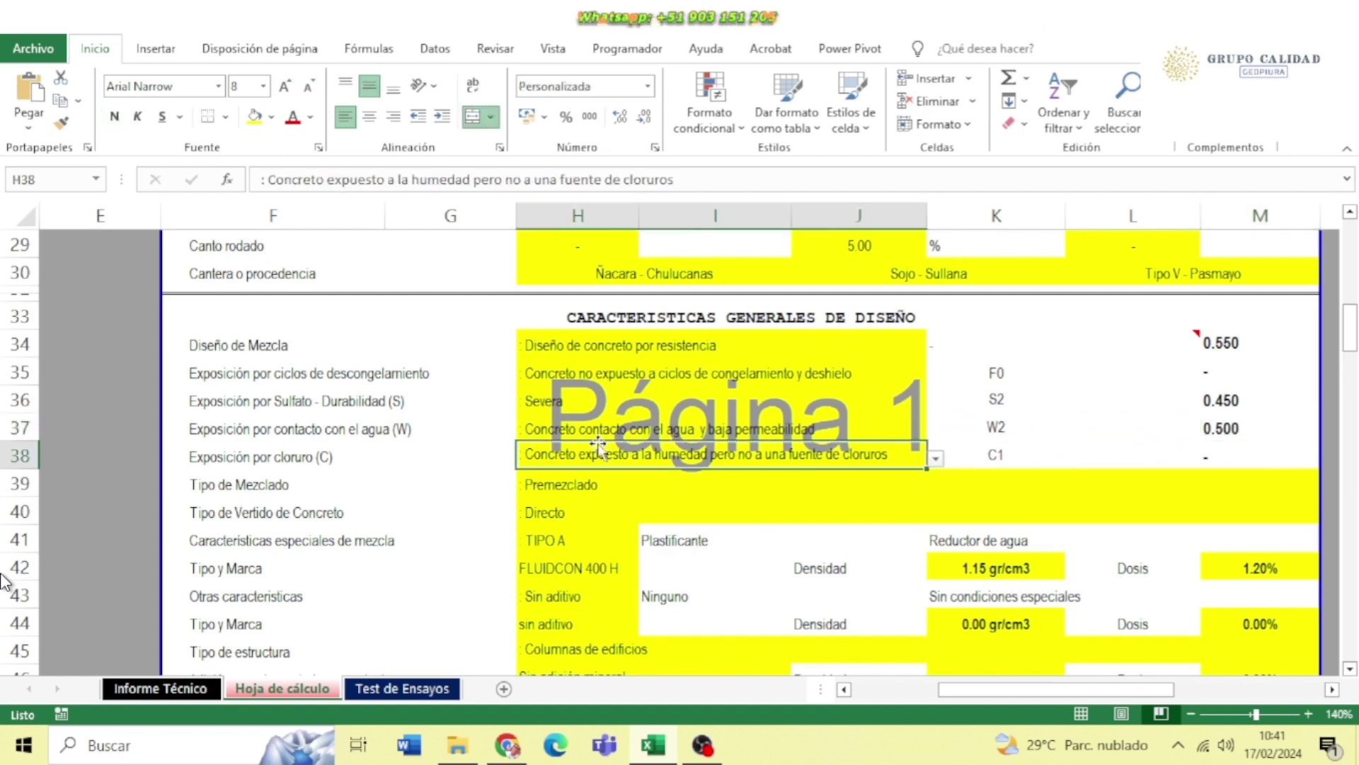
pyautogui.click(935, 458)
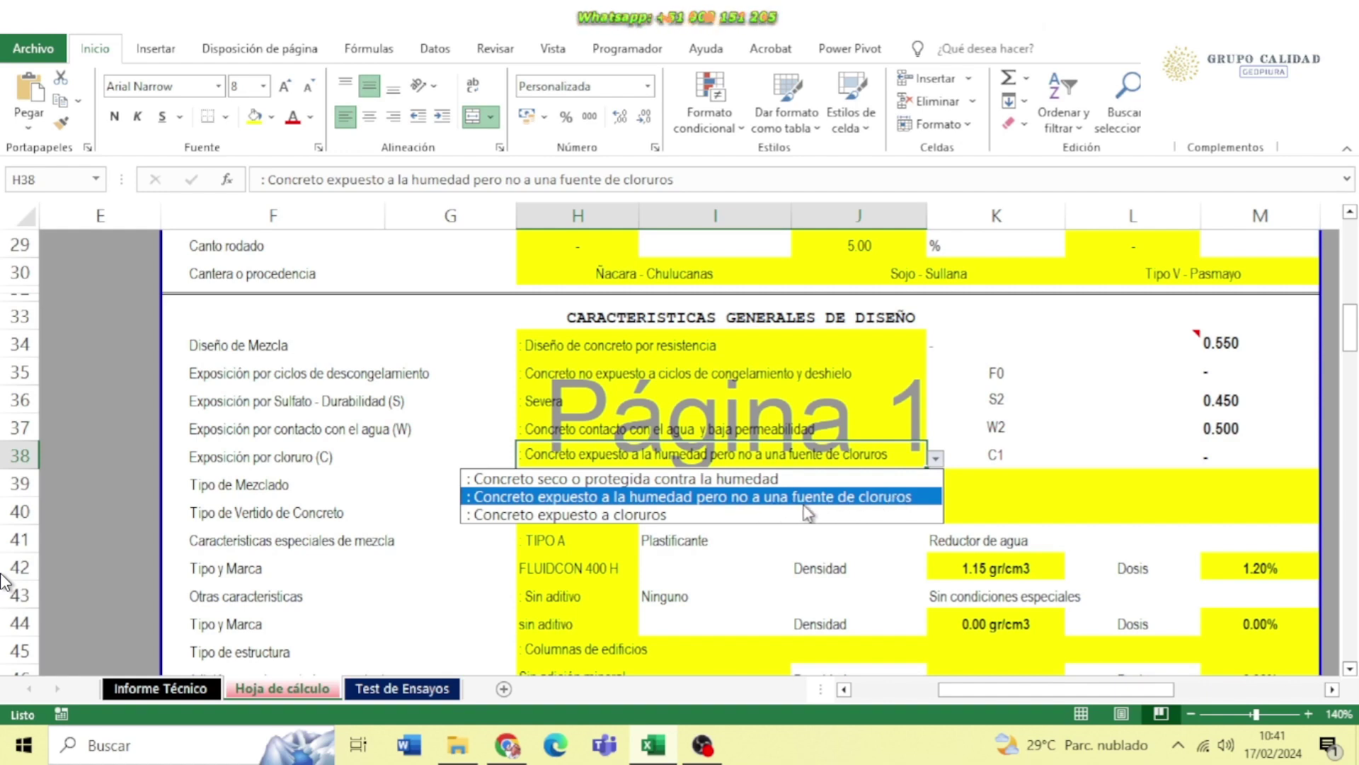
pyautogui.press('Escape')
pyautogui.click(969, 457)
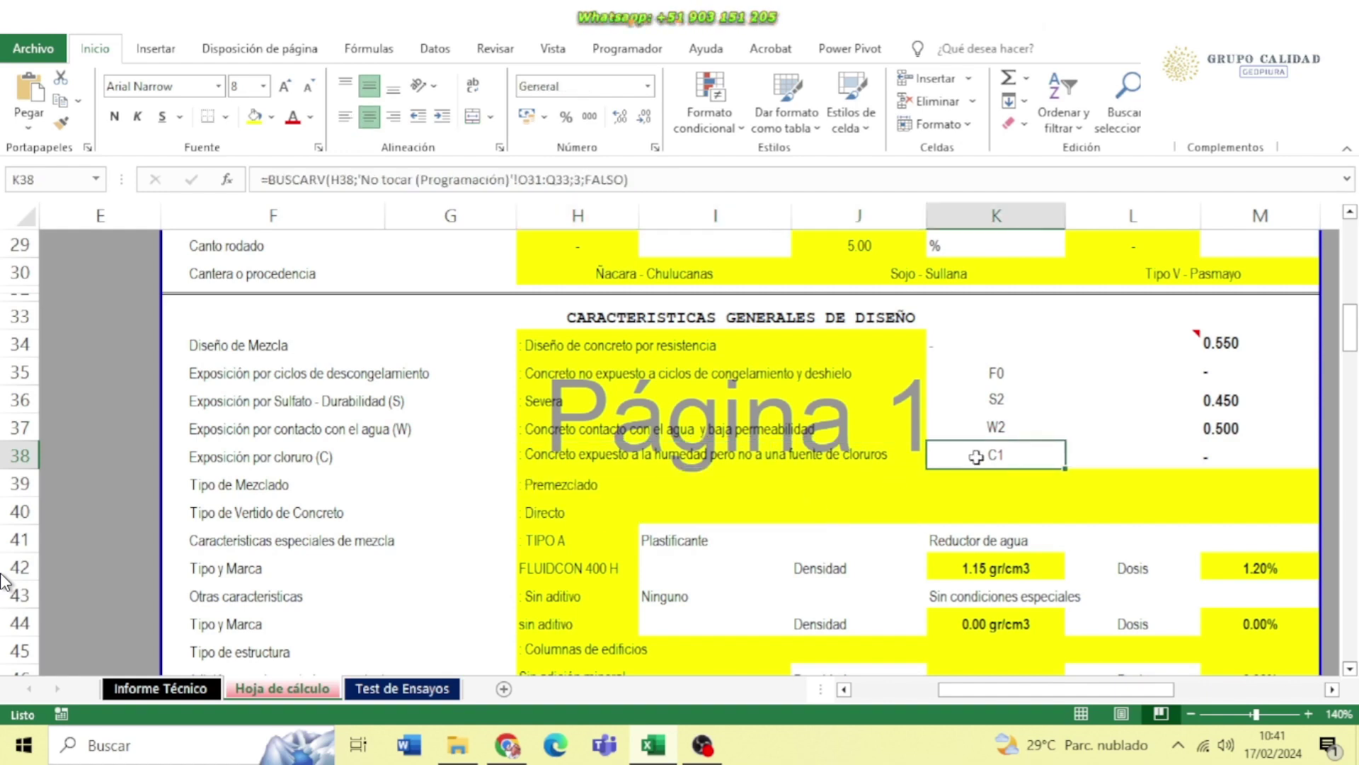
pyautogui.click(1237, 464)
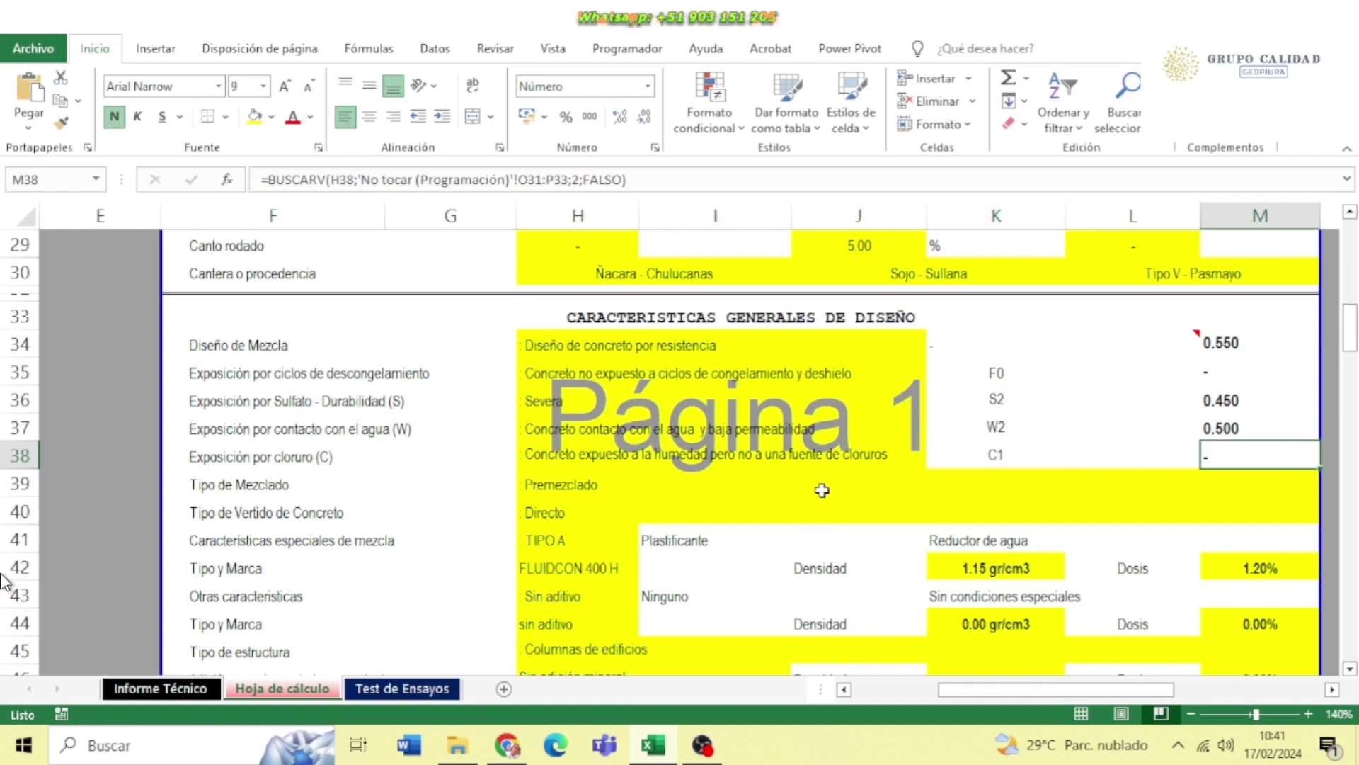
# Review the Tipo de Mezclado options and choose "Premezclado"
pyautogui.scroll(-1, 778, 488)
pyautogui.click(635, 412)
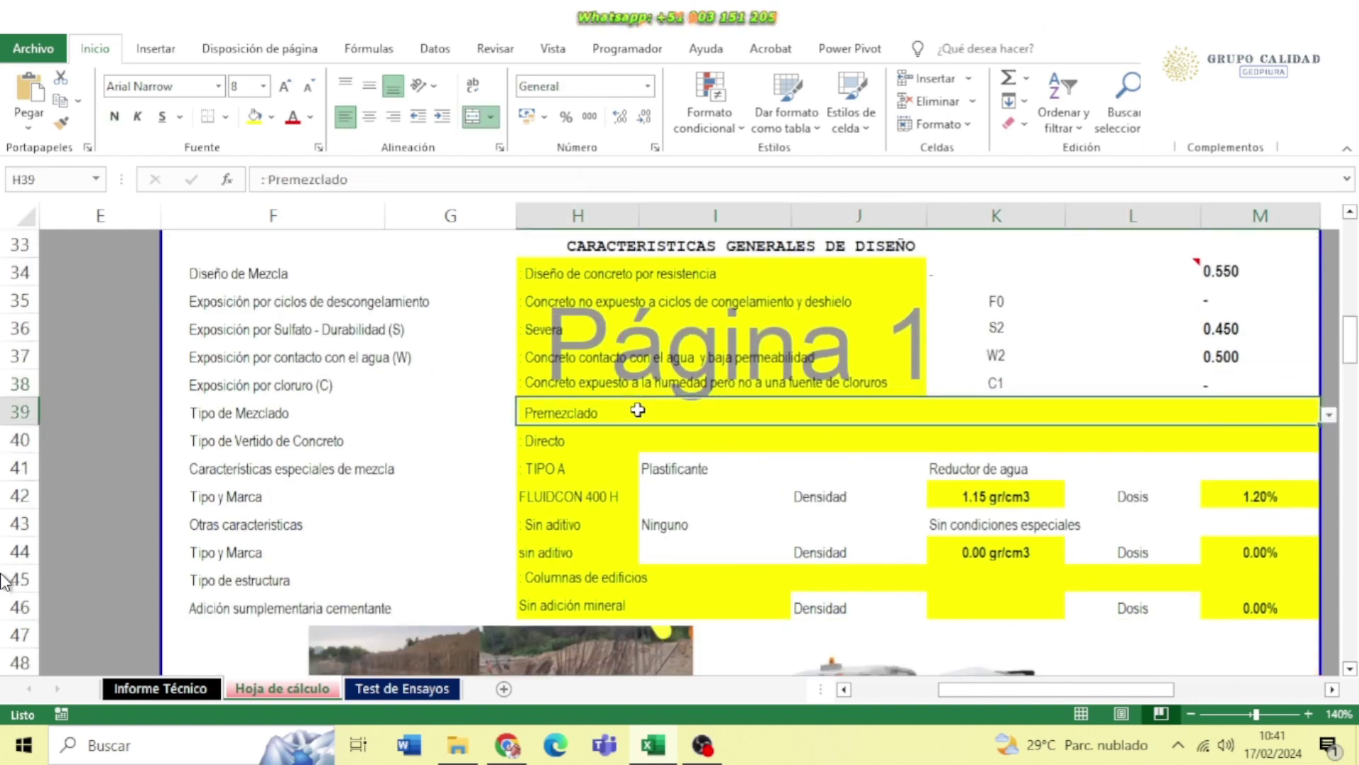
pyautogui.click(1330, 421)
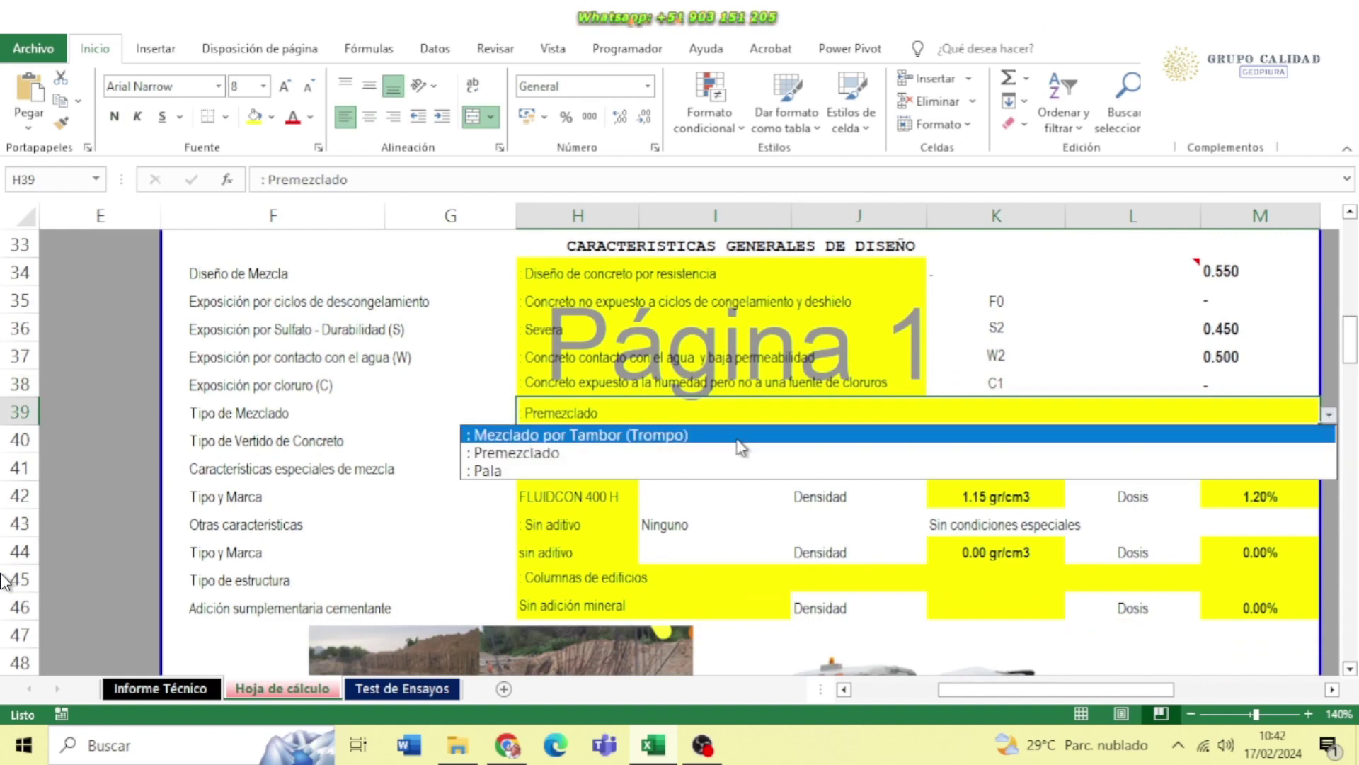
pyautogui.press('Down')
pyautogui.press('Down')
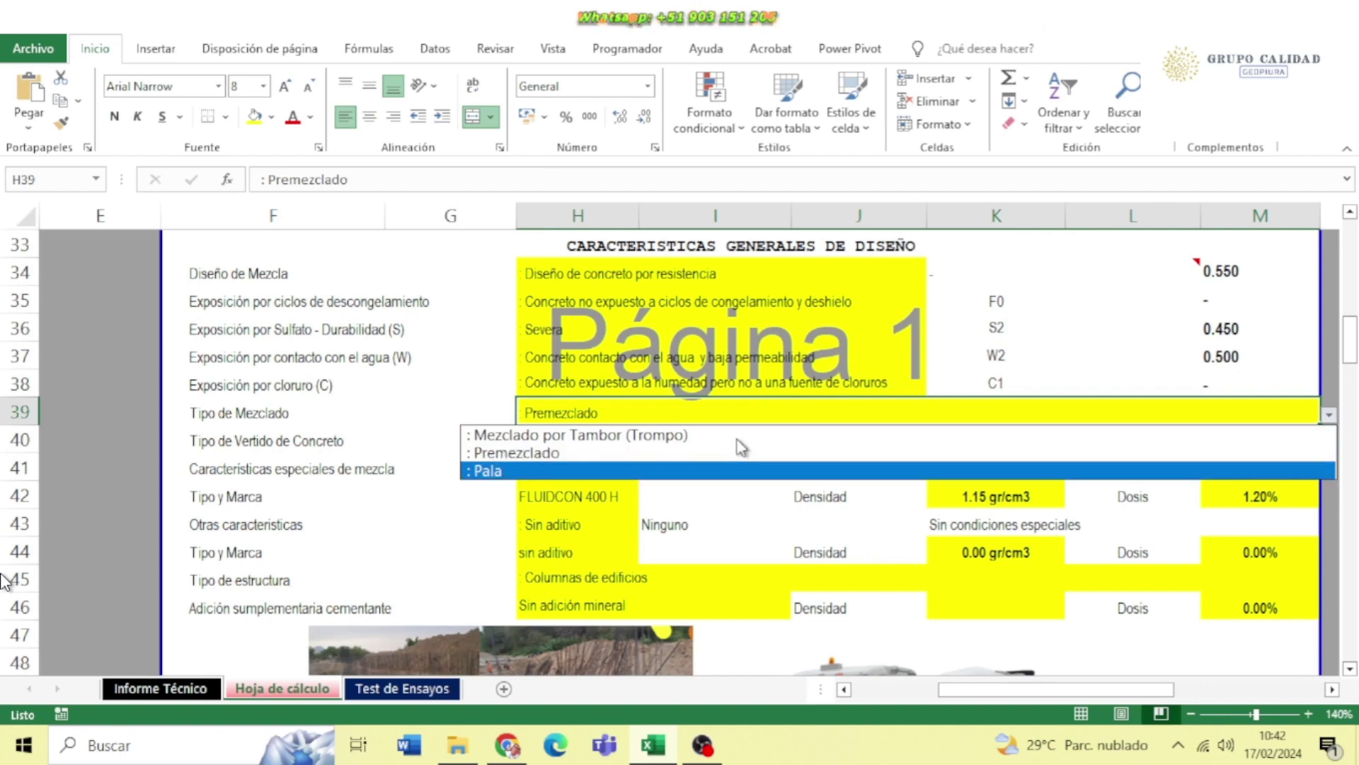
pyautogui.press('Up')
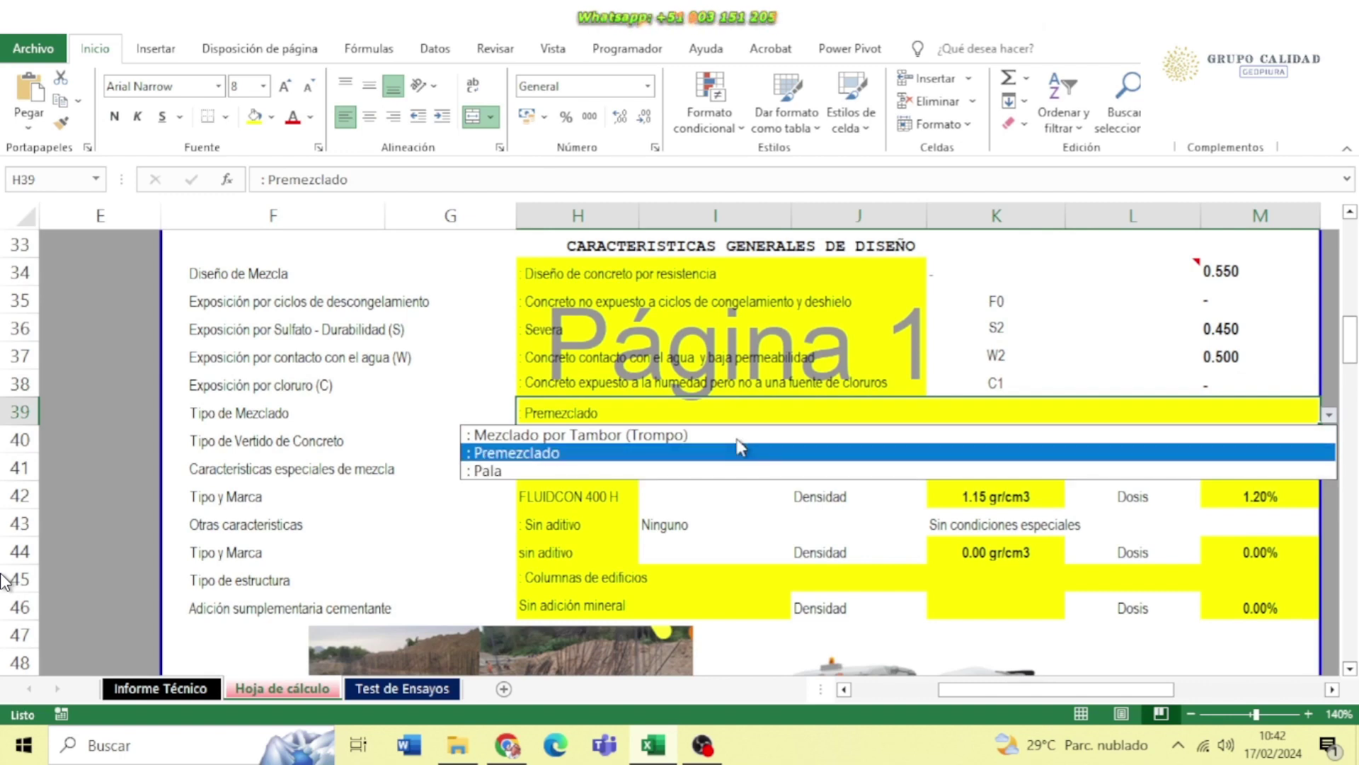
pyautogui.click(740, 452)
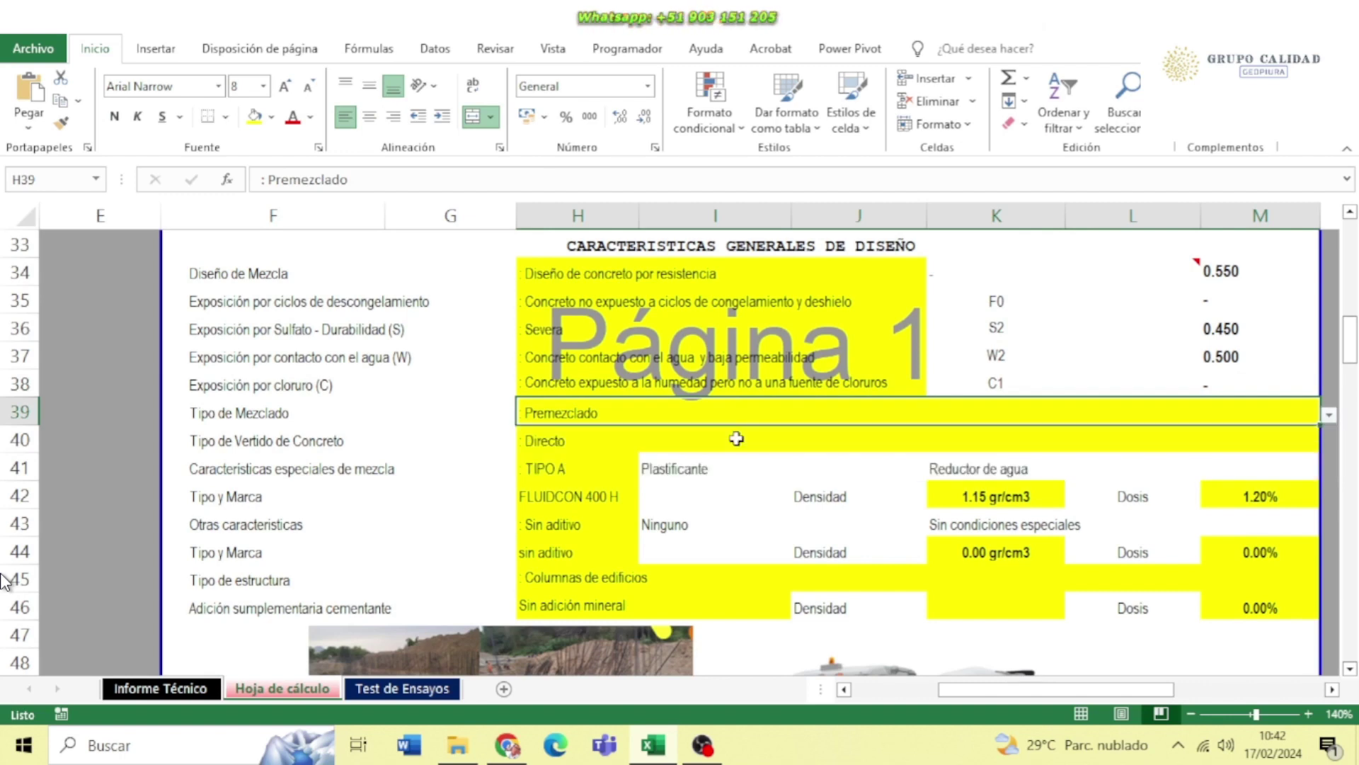
# Choose "Directo" as the Tipo de Vertido de Concreto
pyautogui.click(711, 437)
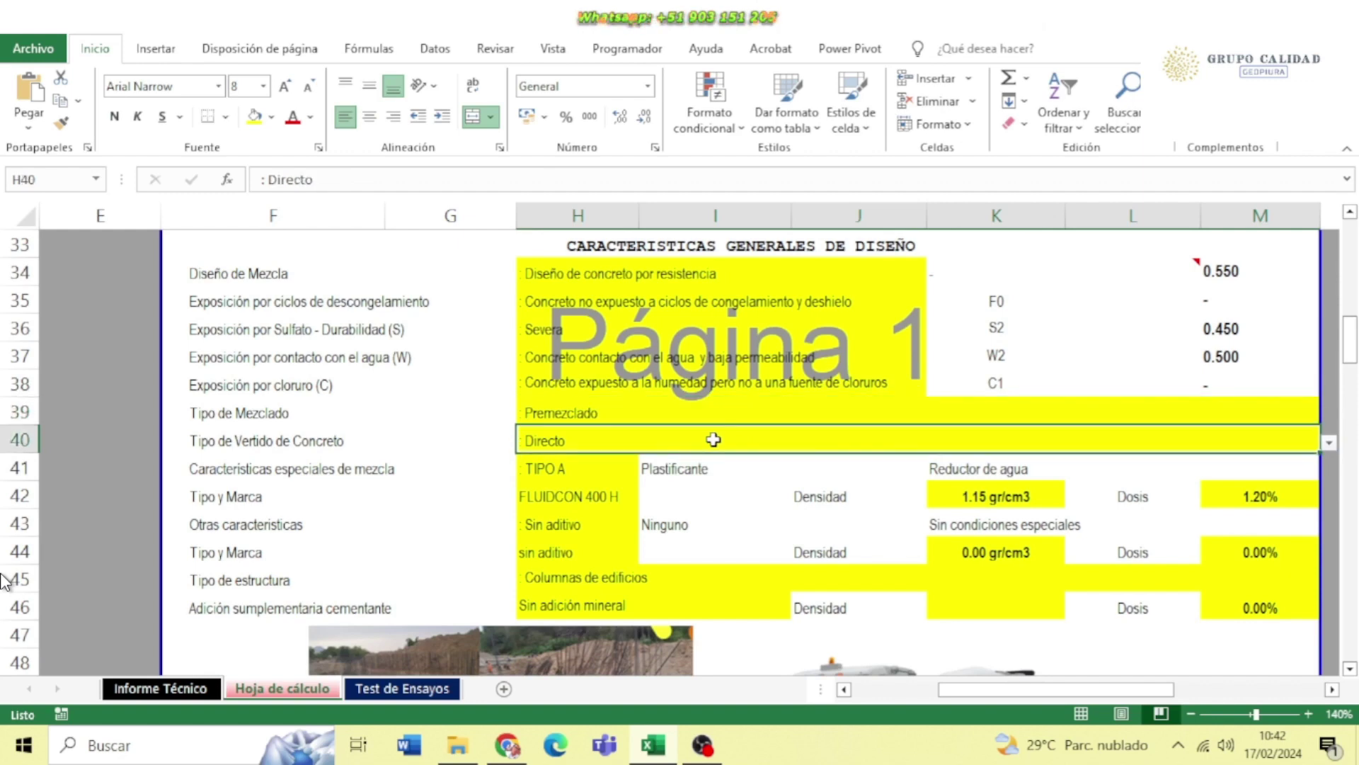
pyautogui.click(1330, 442)
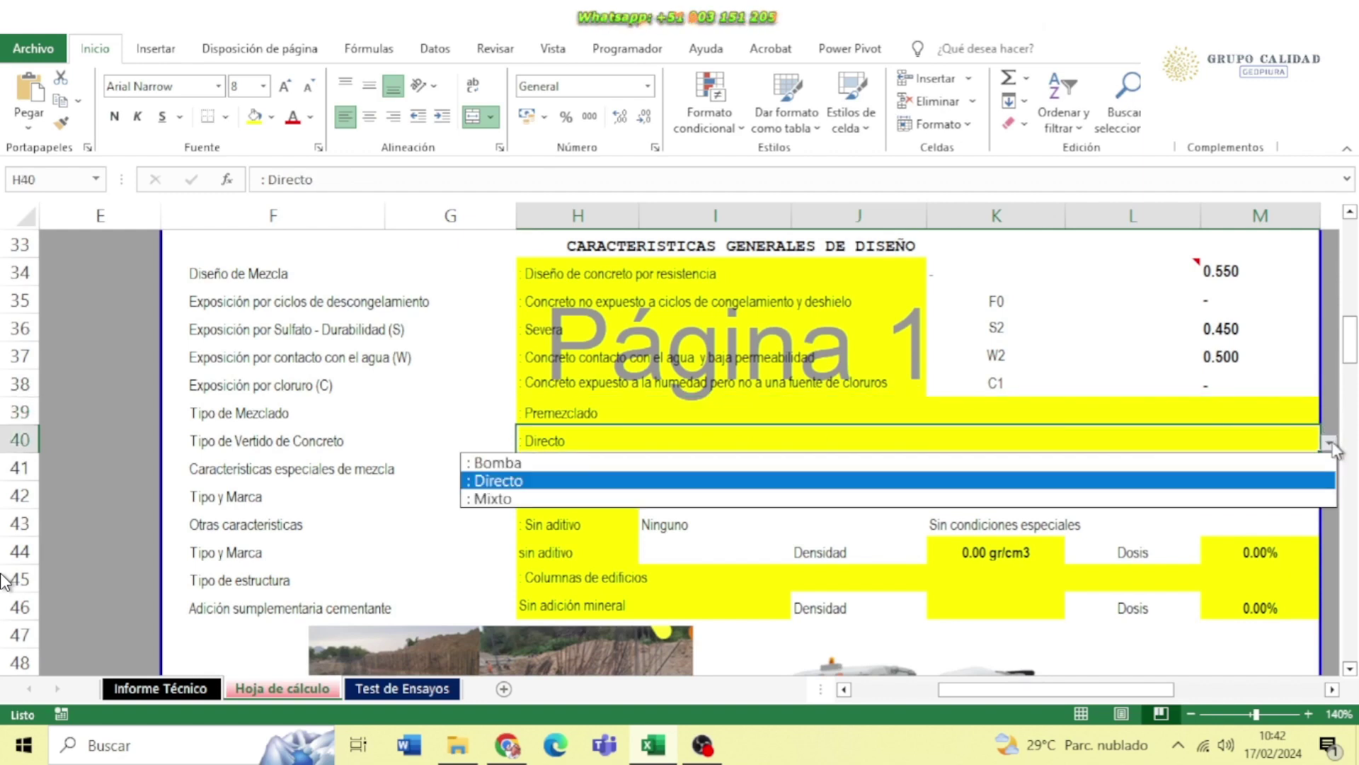
pyautogui.click(507, 487)
# Set the admixture type in Características especiales de mezcla to "TIPO D"
pyautogui.click(557, 472)
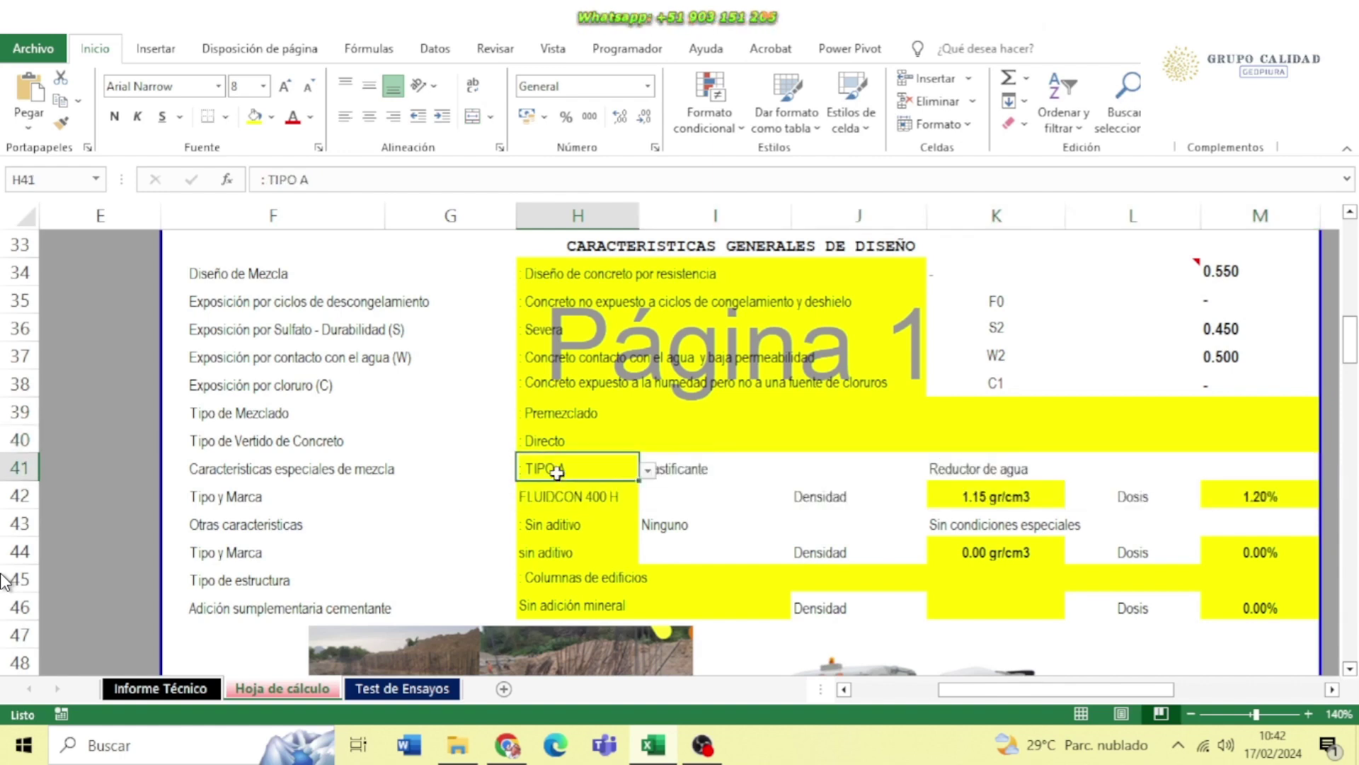
pyautogui.click(648, 470)
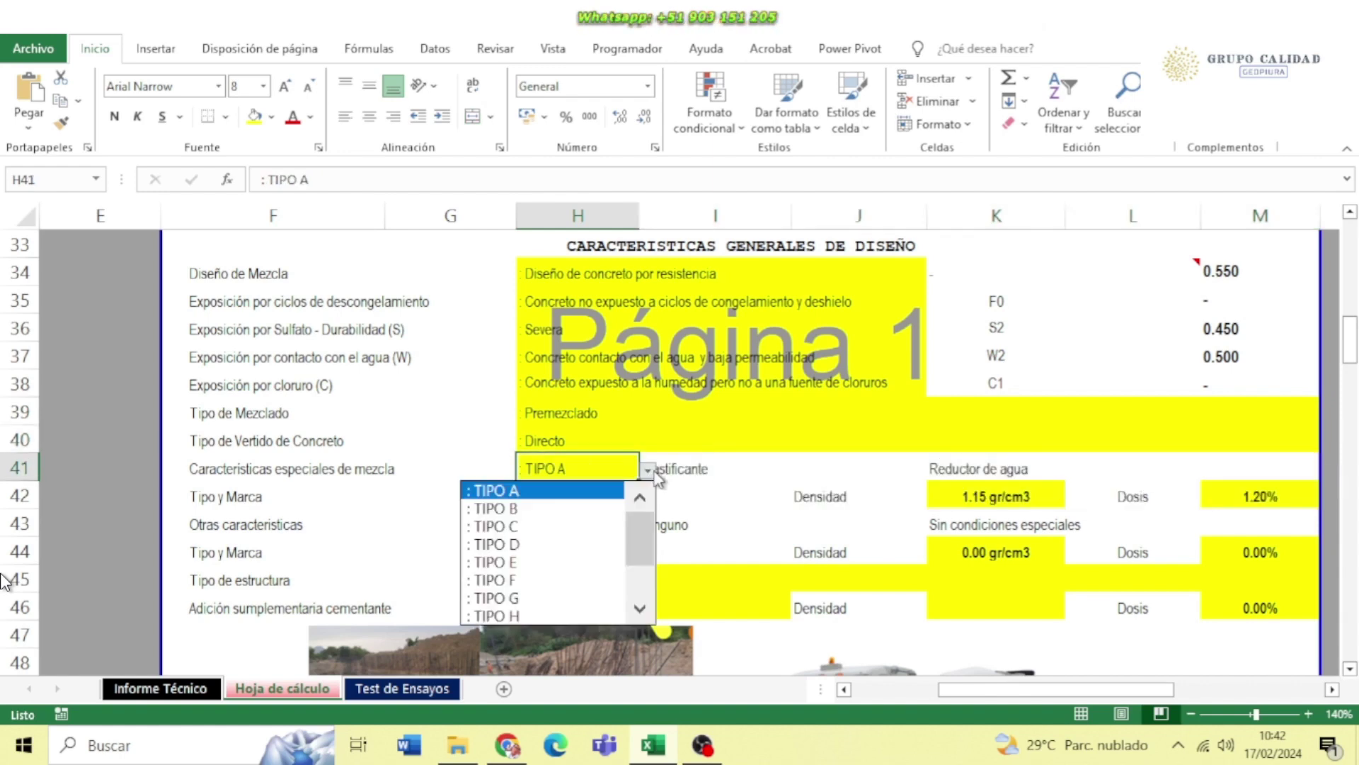
pyautogui.moveTo(644, 525)
pyautogui.mouseDown()
pyautogui.moveTo(638, 588)
pyautogui.moveTo(644, 523)
pyautogui.mouseUp()
pyautogui.moveTo(646, 594); pyautogui.dragTo(634, 517)
pyautogui.click(543, 549)
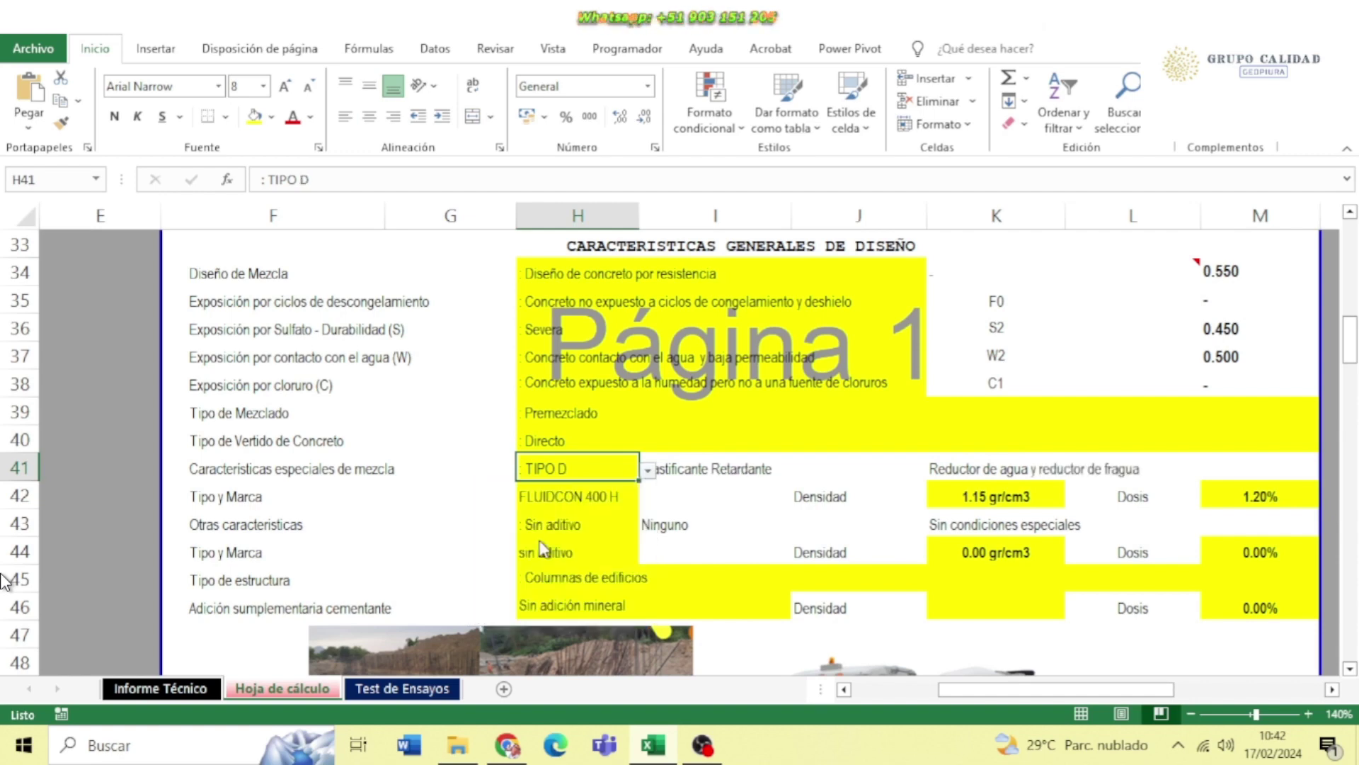
# Check the lookup formulas in I41 and K41 that describe the selected admixture type
pyautogui.click(725, 485)
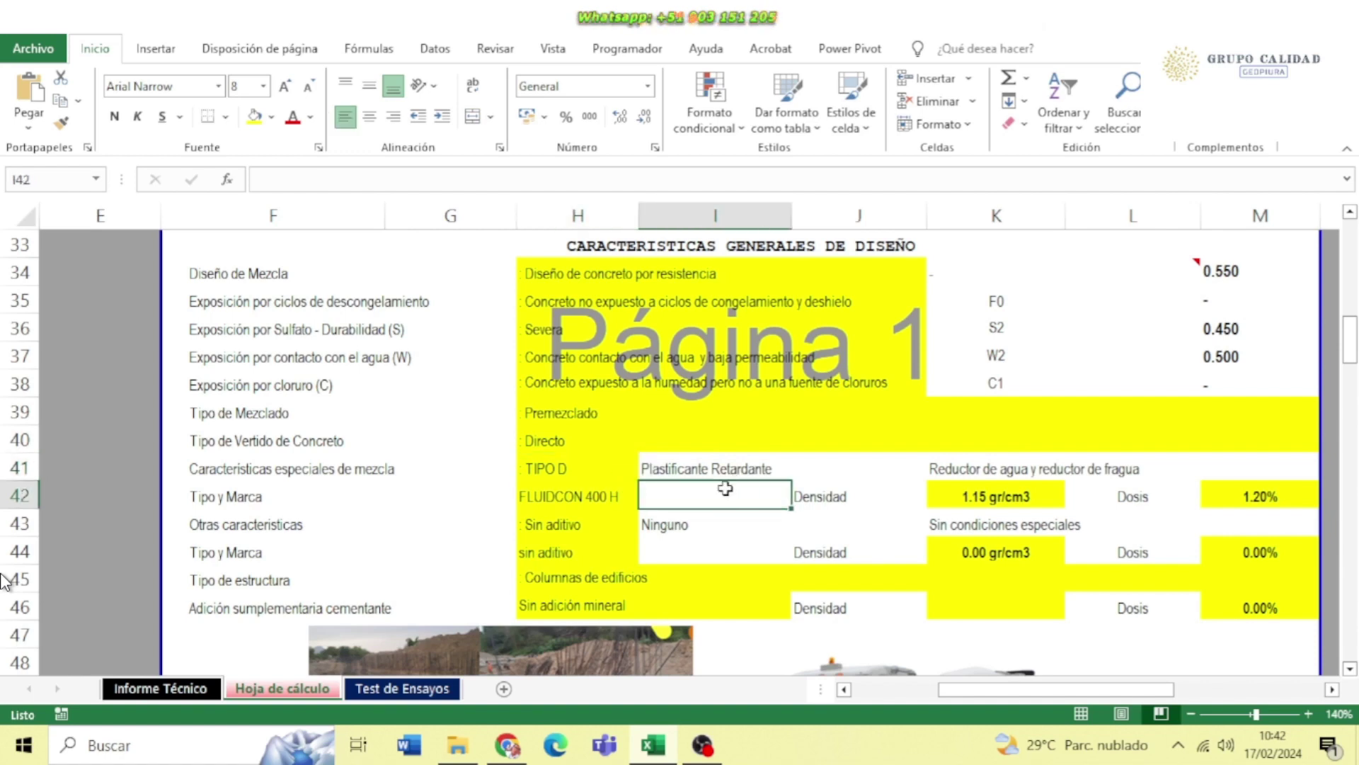
pyautogui.press('Up')
pyautogui.press('Right')
pyautogui.press('Left')
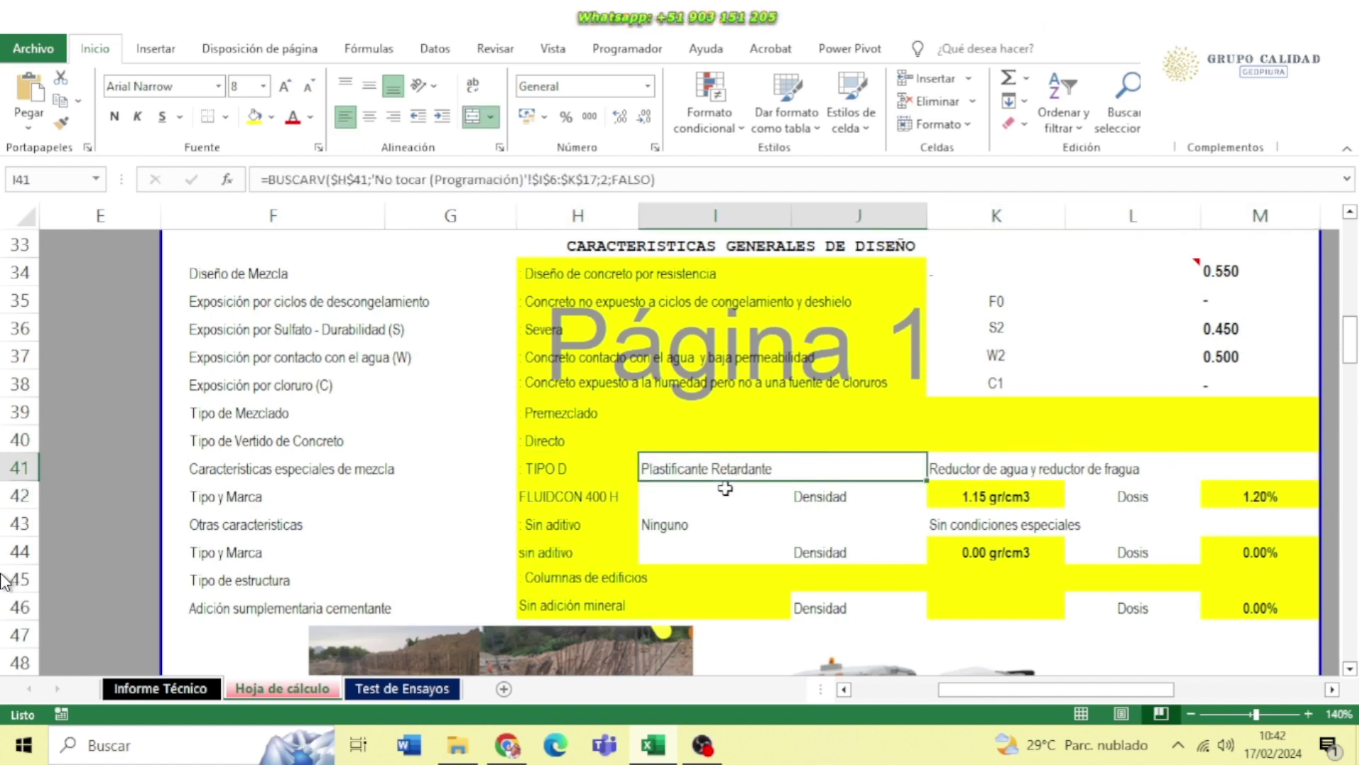
pyautogui.press('Right')
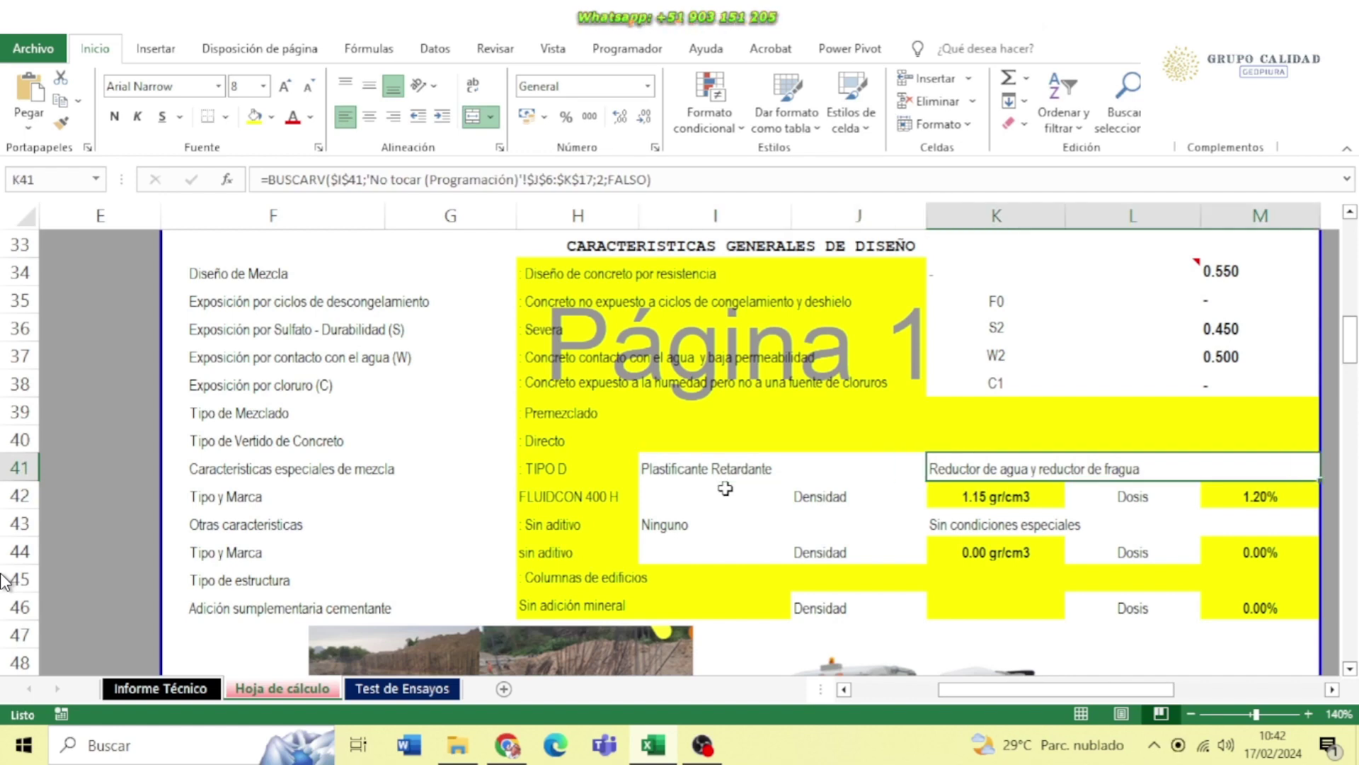
pyautogui.press('Left')
pyautogui.press('Left')
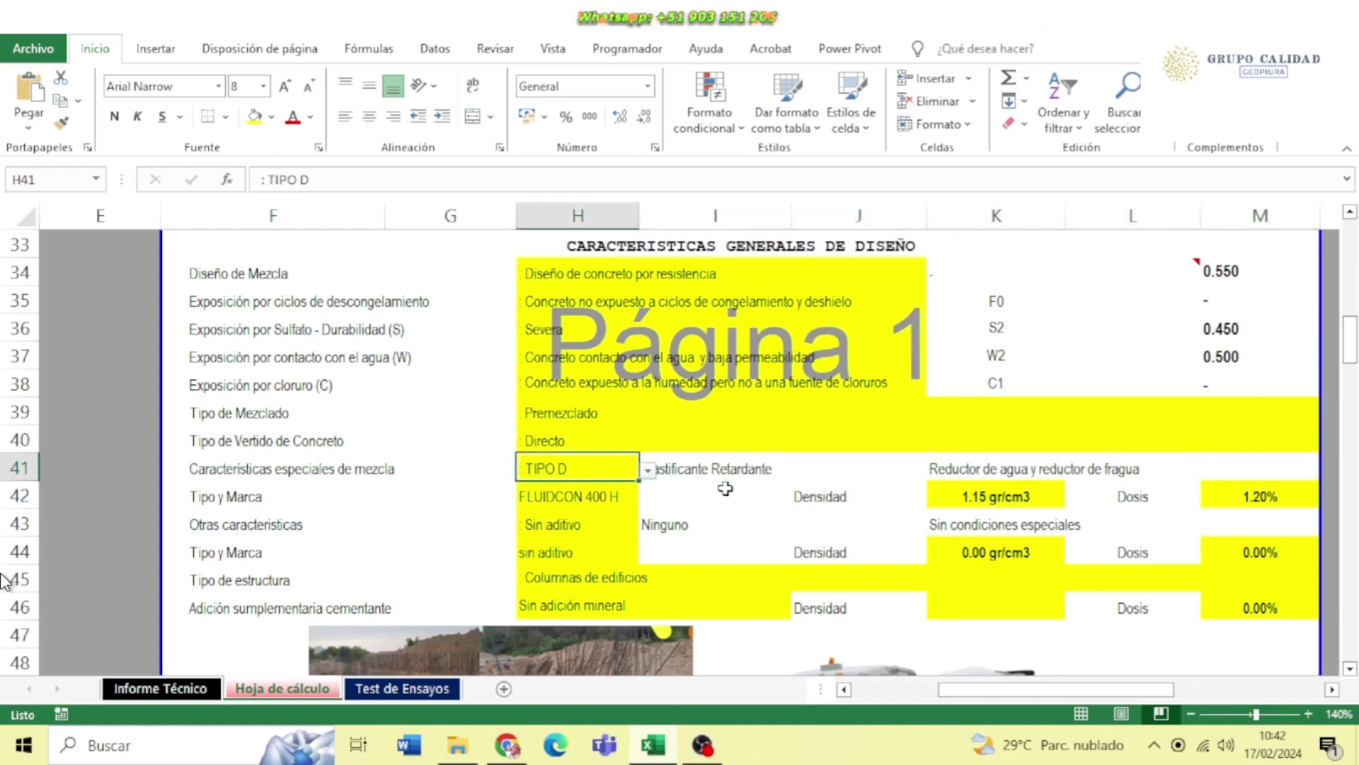
# Enter "PLASTCON RF" as the Tipo y Marca of the first admixture in H42
pyautogui.click(599, 498)
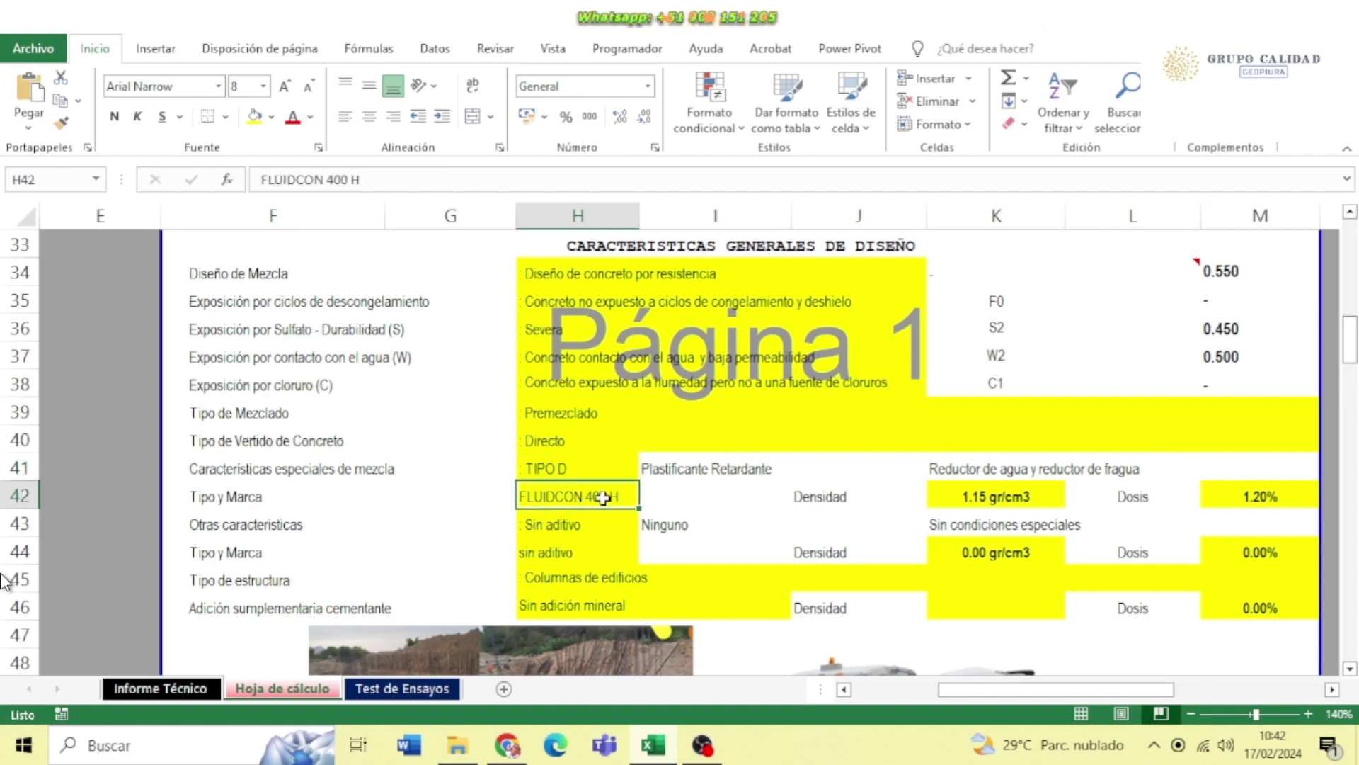
pyautogui.write('PLAS')
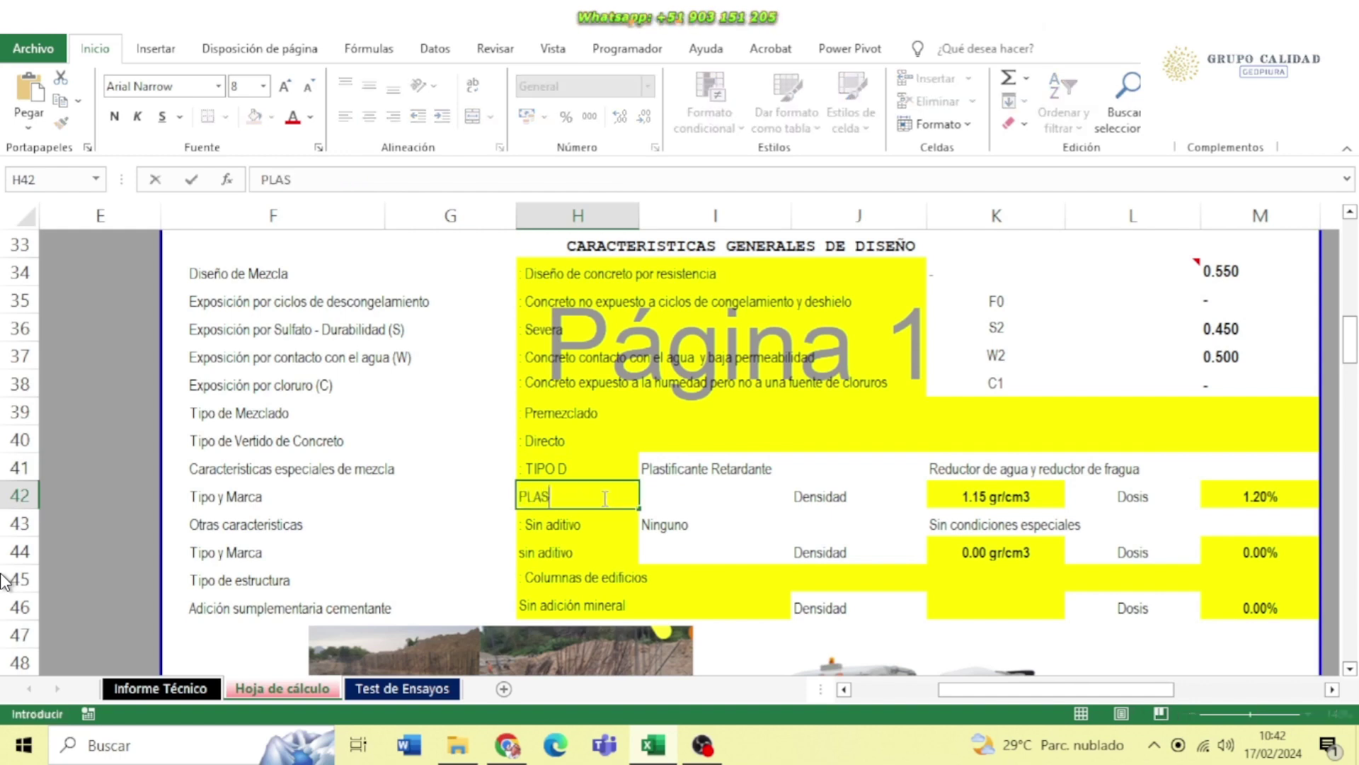
pyautogui.write('TCON RF')
pyautogui.press('Return')
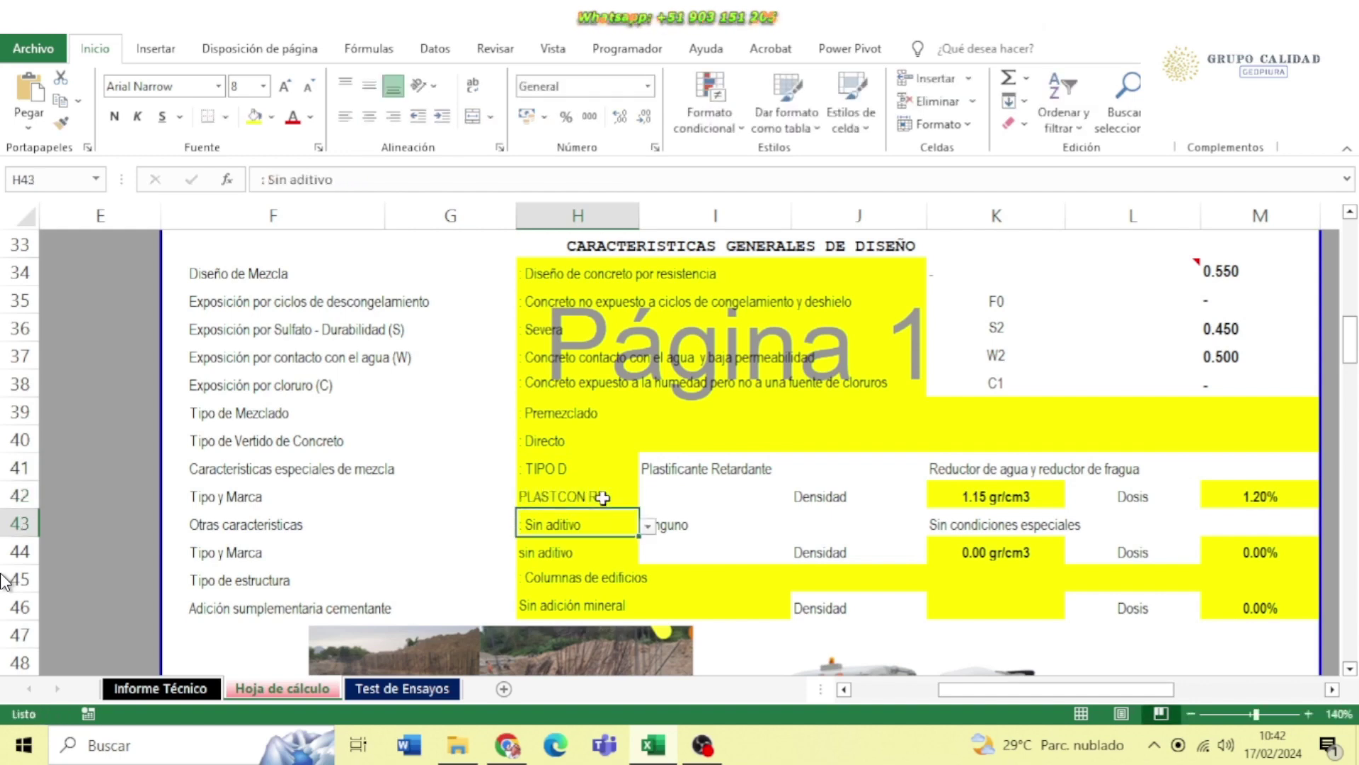
# Set the first admixture's density to 1.12 gr/cm3 and its Dosis to 0.45%
pyautogui.press('Up')
pyautogui.press('Right')
pyautogui.press('Right')
pyautogui.press('Right')
pyautogui.write('1.12')
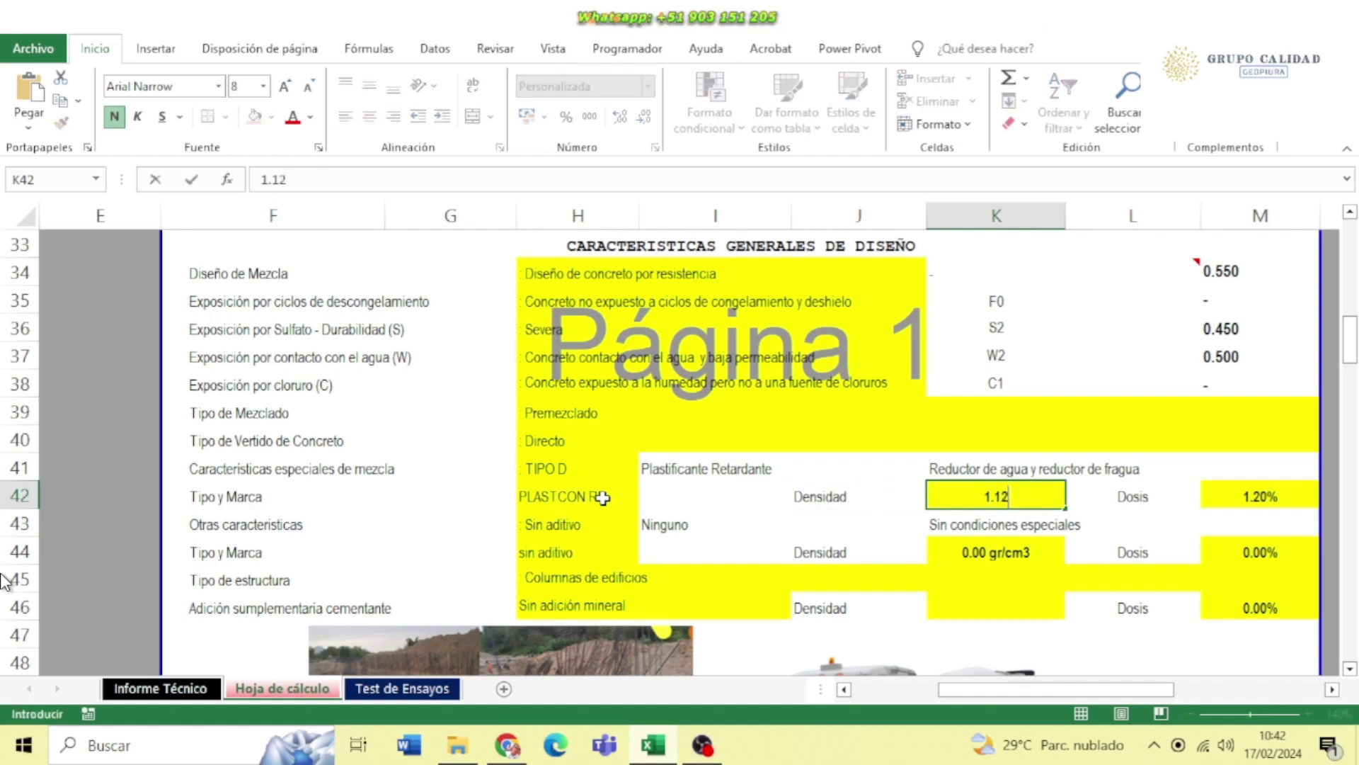
pyautogui.press('Right')
pyautogui.press('Right')
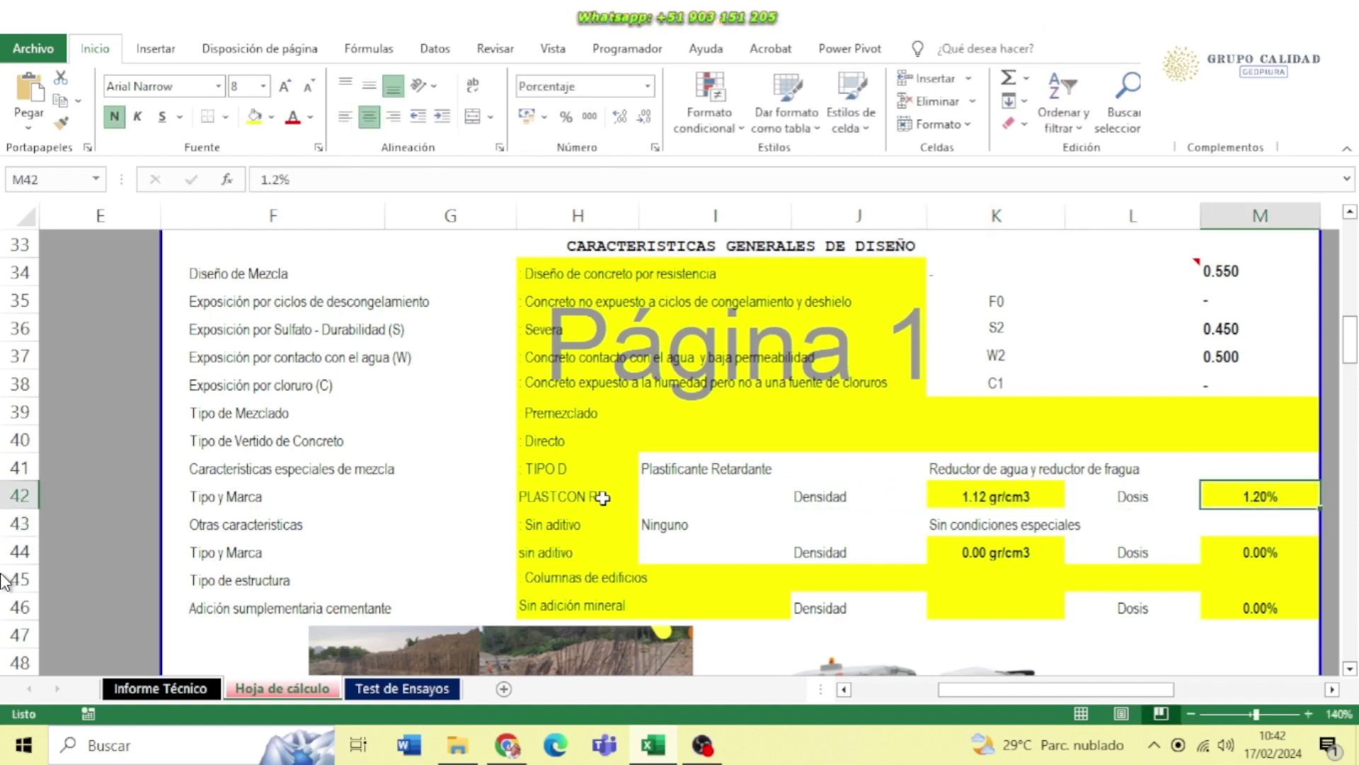
pyautogui.write('0.45')
pyautogui.press('Return')
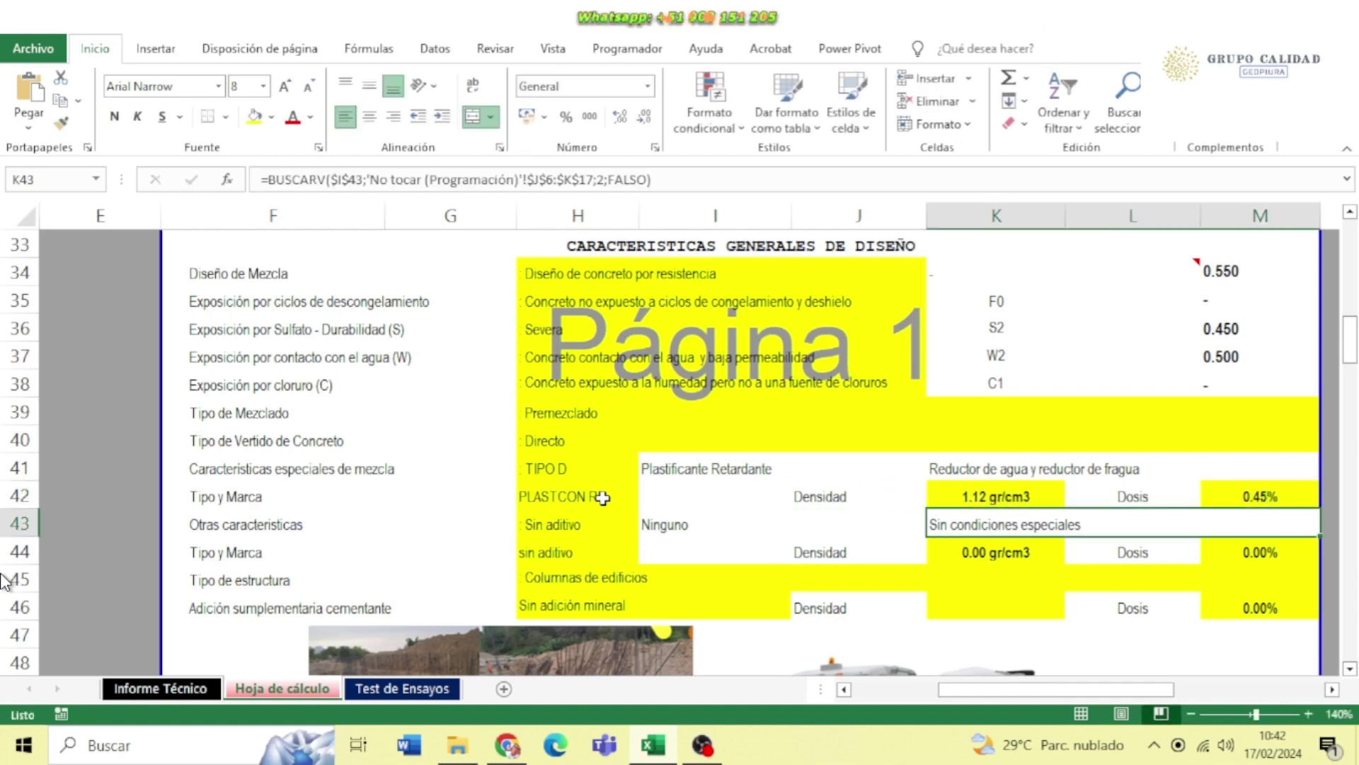
# Review the Otras características admixture options and the Tipo y Marca entry in H44, leaving both without an admixture
pyautogui.press('Left')
pyautogui.press('Left')
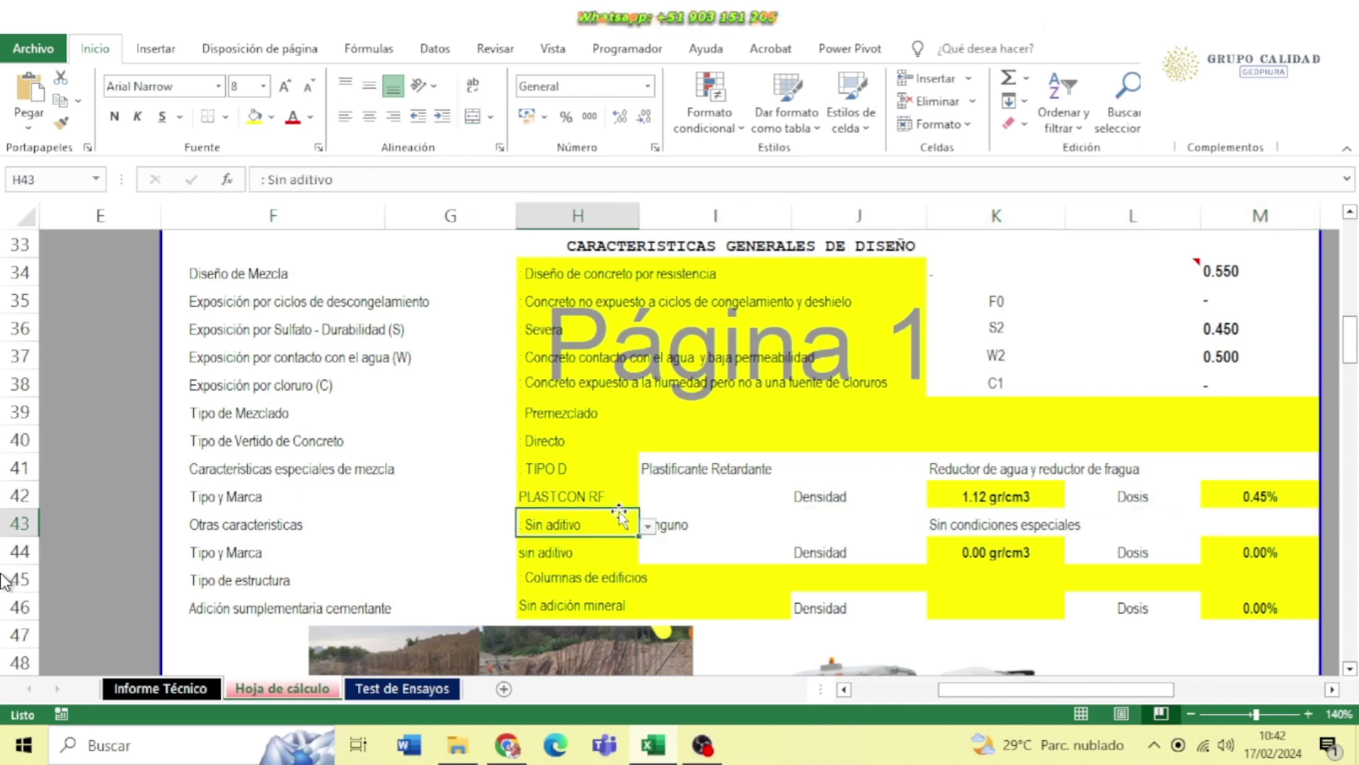
pyautogui.click(648, 526)
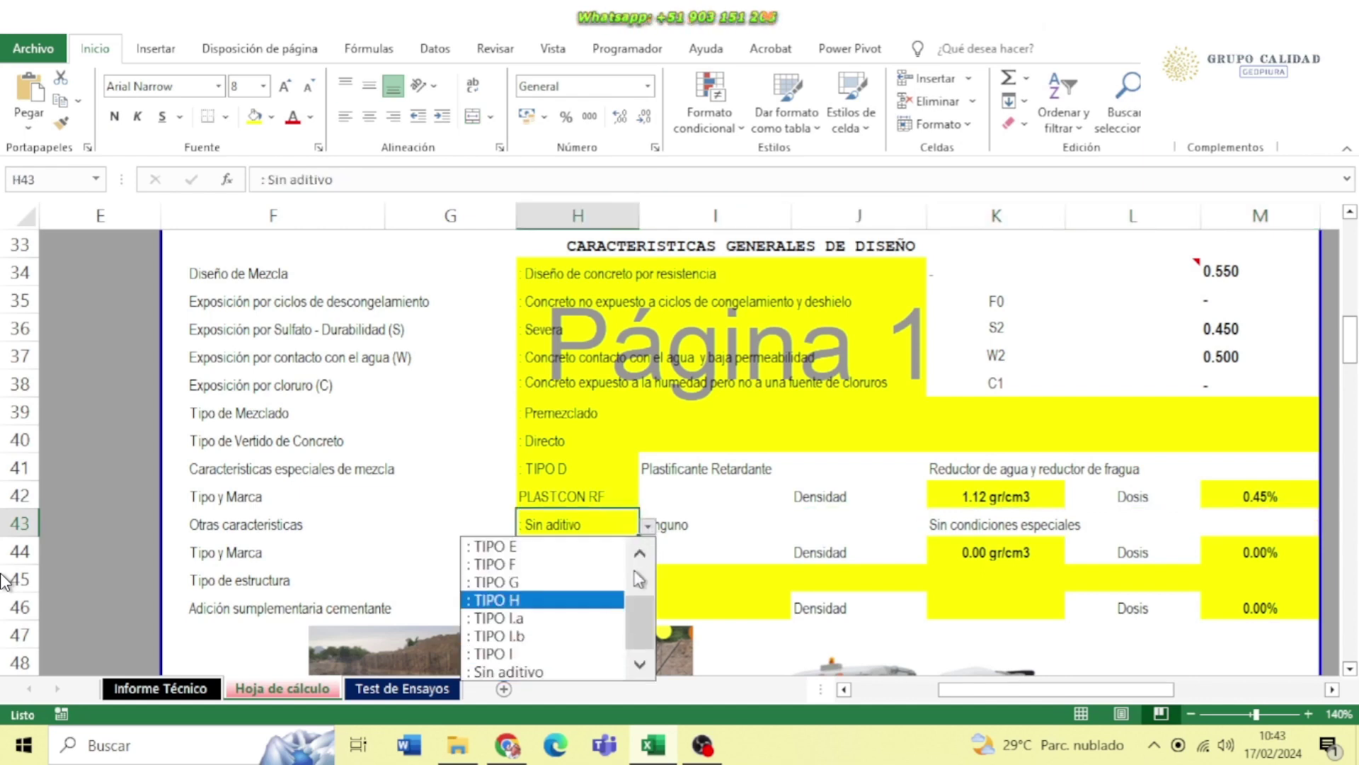
pyautogui.click(648, 526)
pyautogui.click(571, 550)
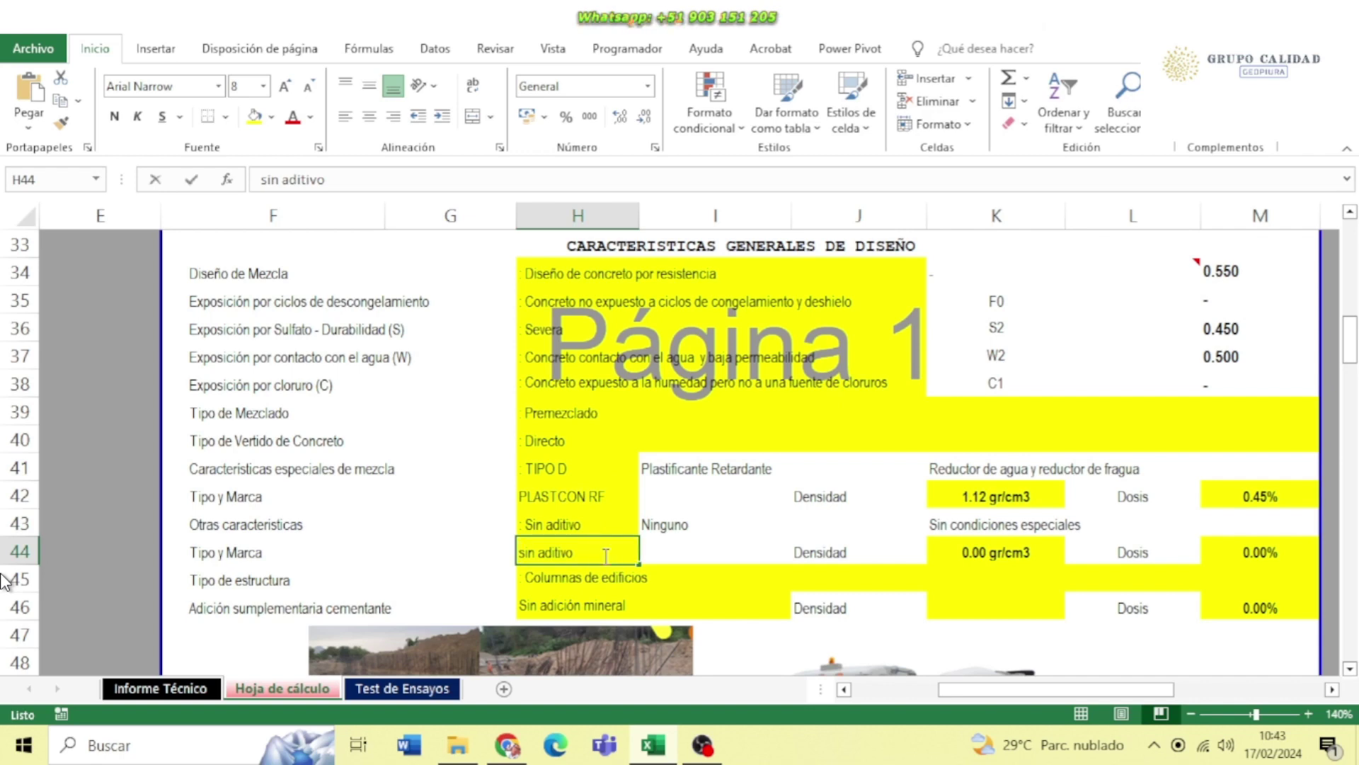
pyautogui.doubleClick(606, 554)
pyautogui.moveTo(606, 554); pyautogui.dragTo(519, 553)
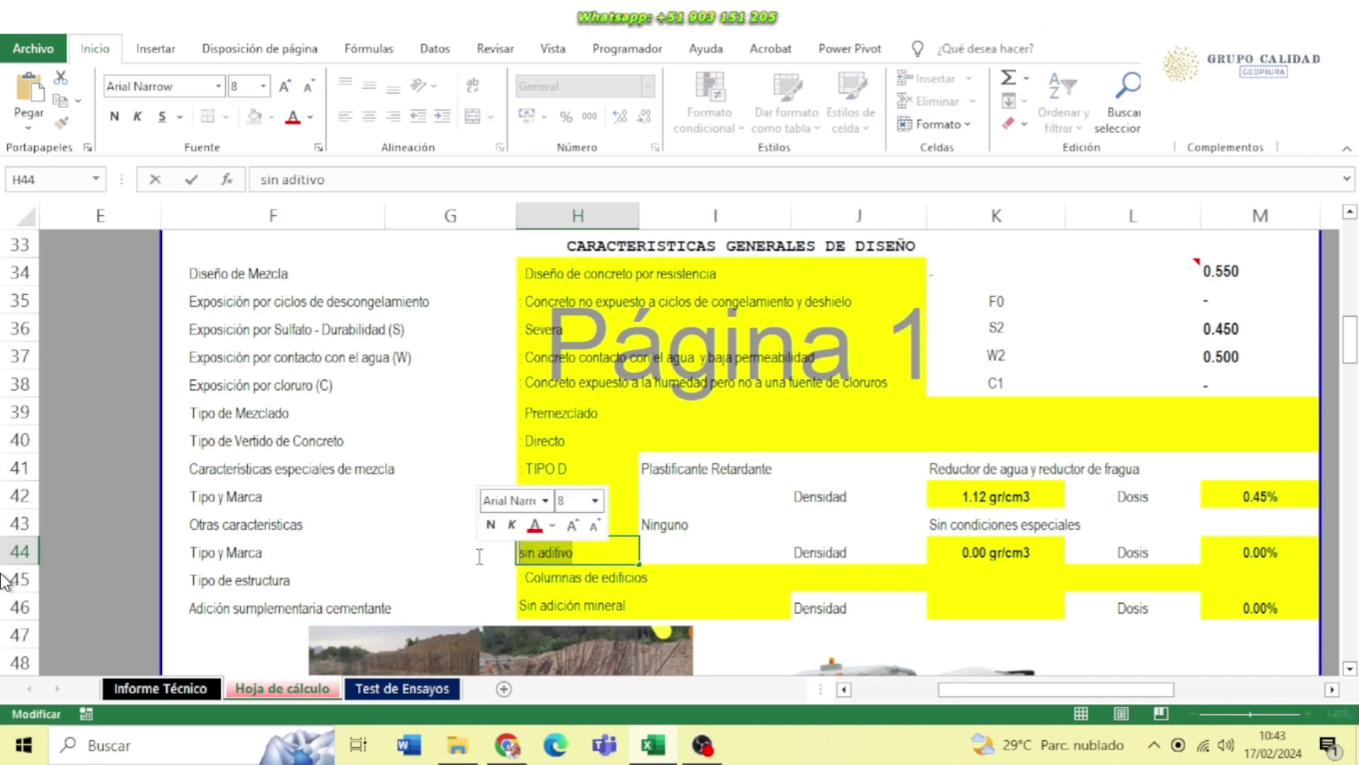
# Set the Tipo de estructura in H45 to "Zapatas y Muros de cimentación Armados"
pyautogui.click(634, 577)
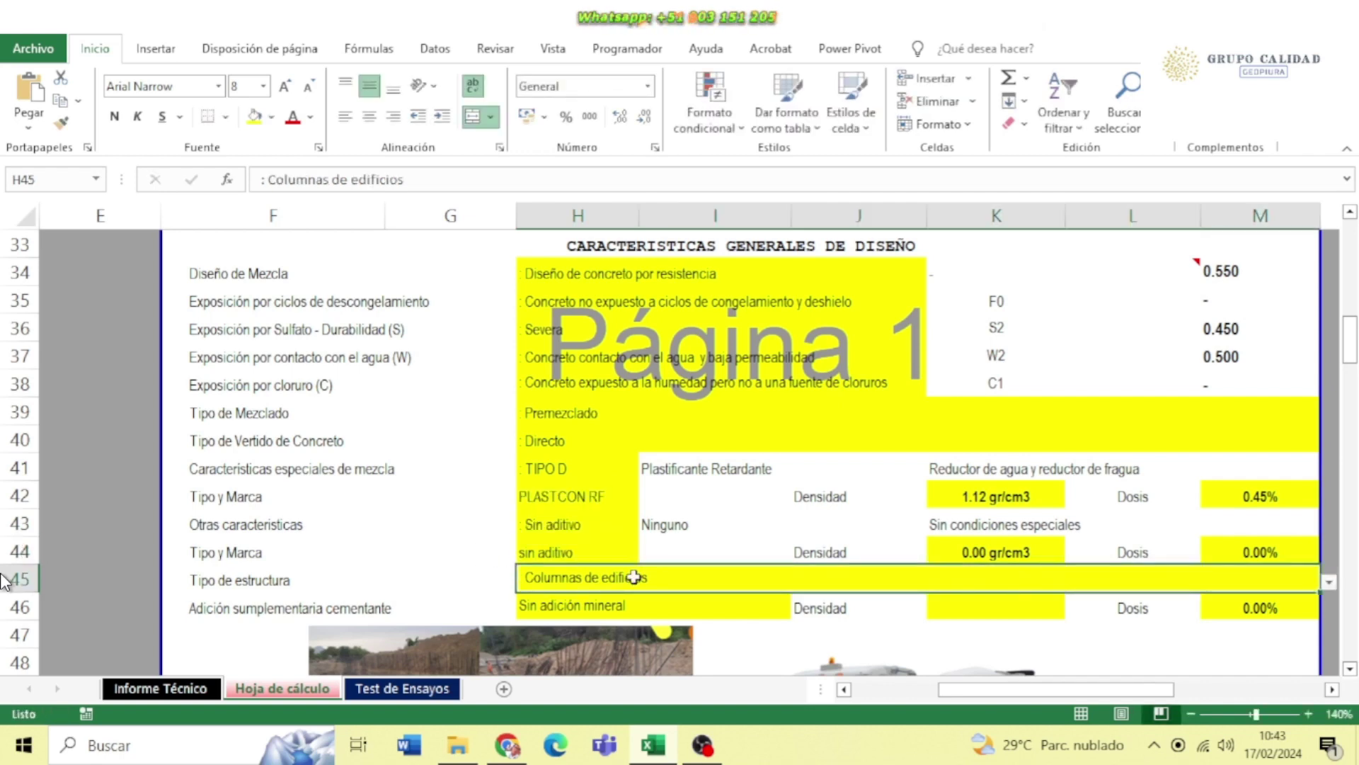
pyautogui.scroll(-2, 648, 555)
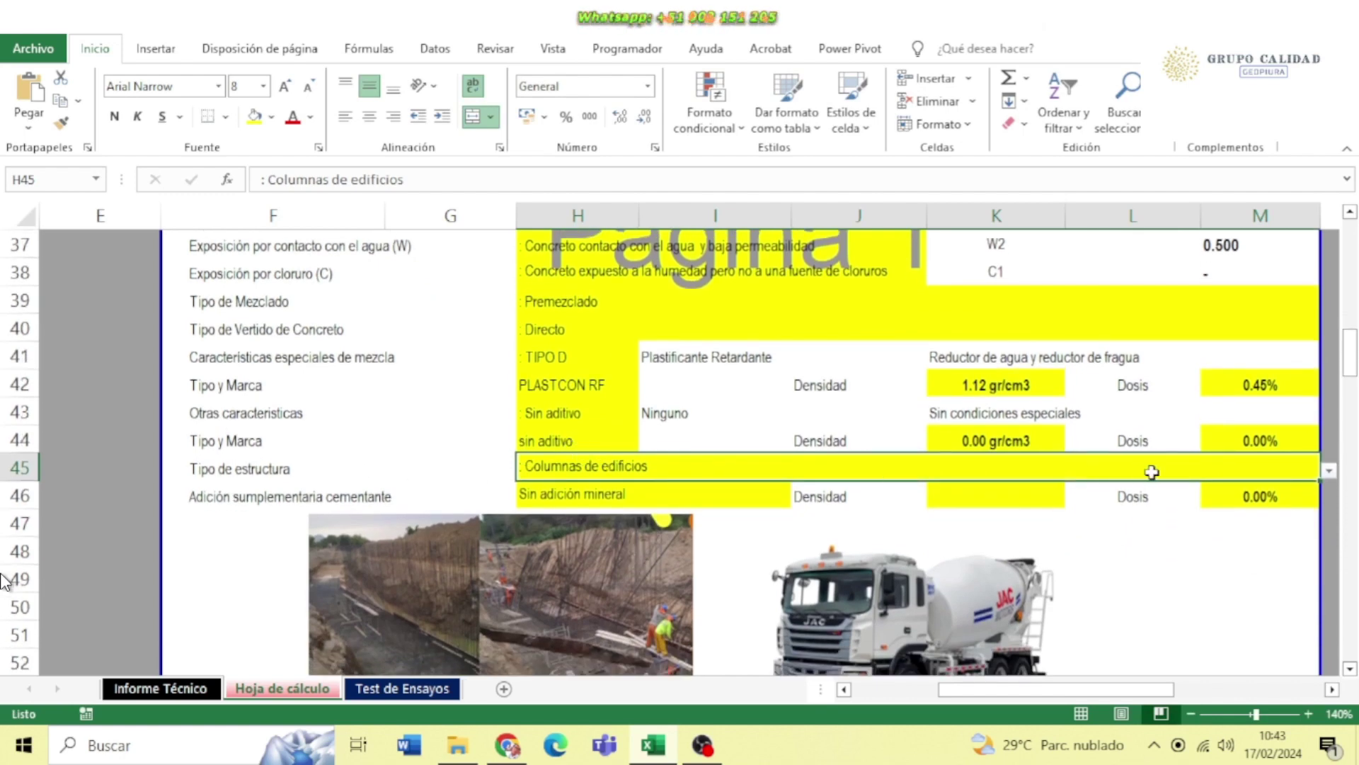
pyautogui.click(1330, 470)
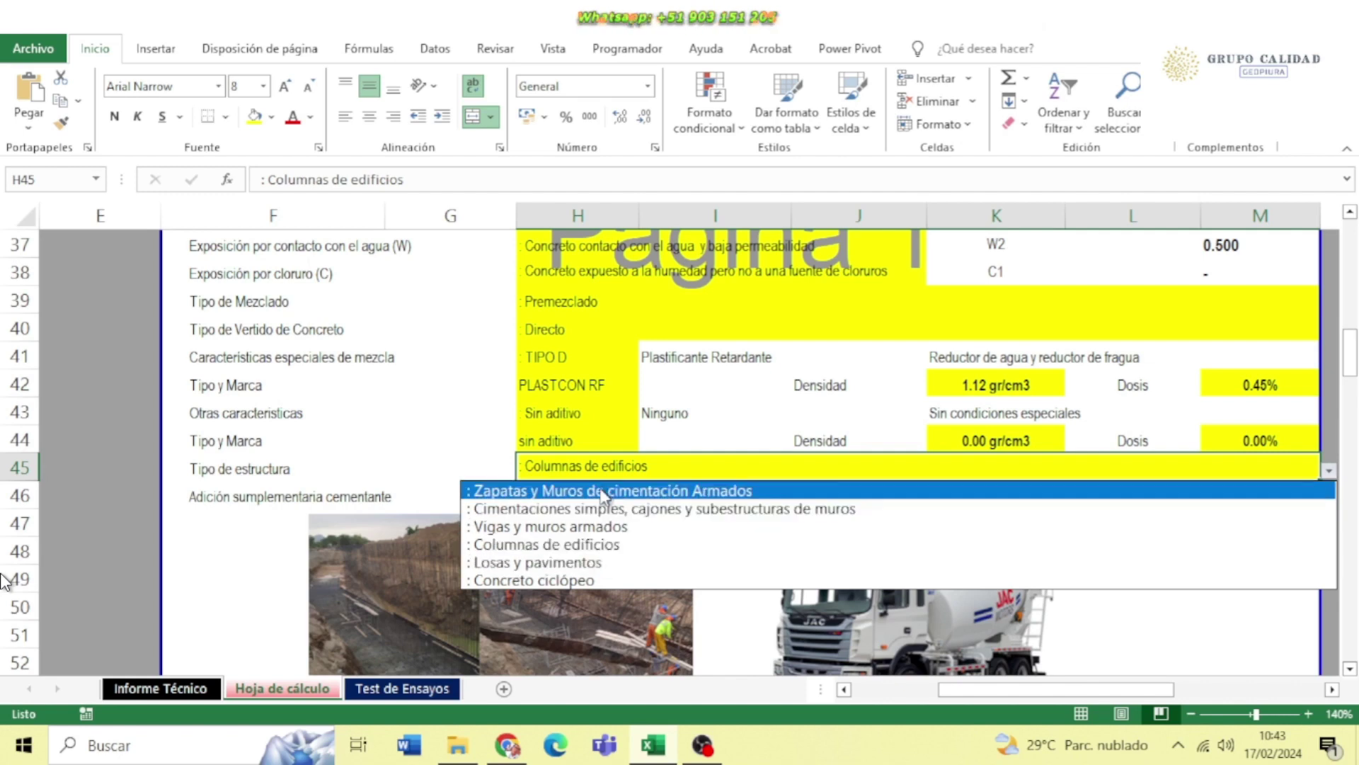
pyautogui.click(618, 490)
pyautogui.click(446, 463)
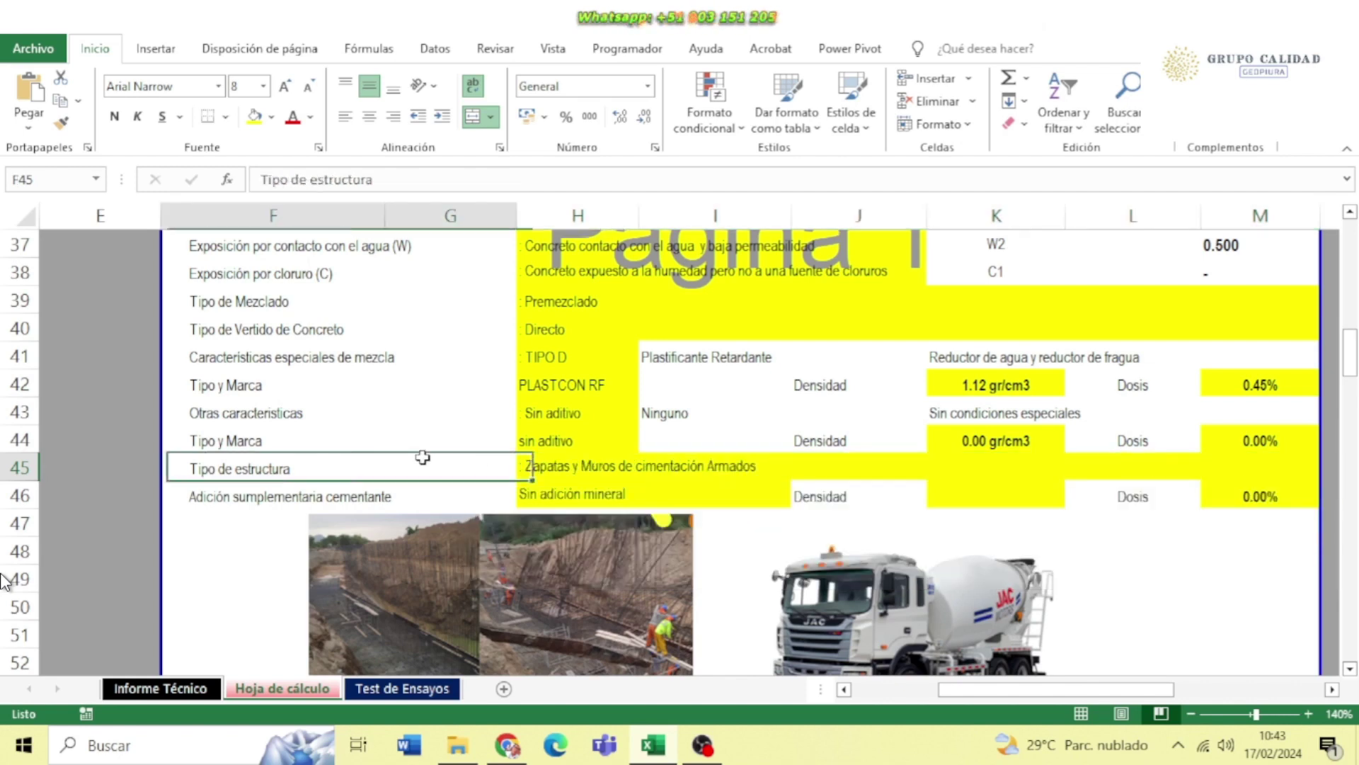
# Set the supplementary cementitious addition in H46 to "Humo de sílice"
pyautogui.scroll(-2, 394, 485)
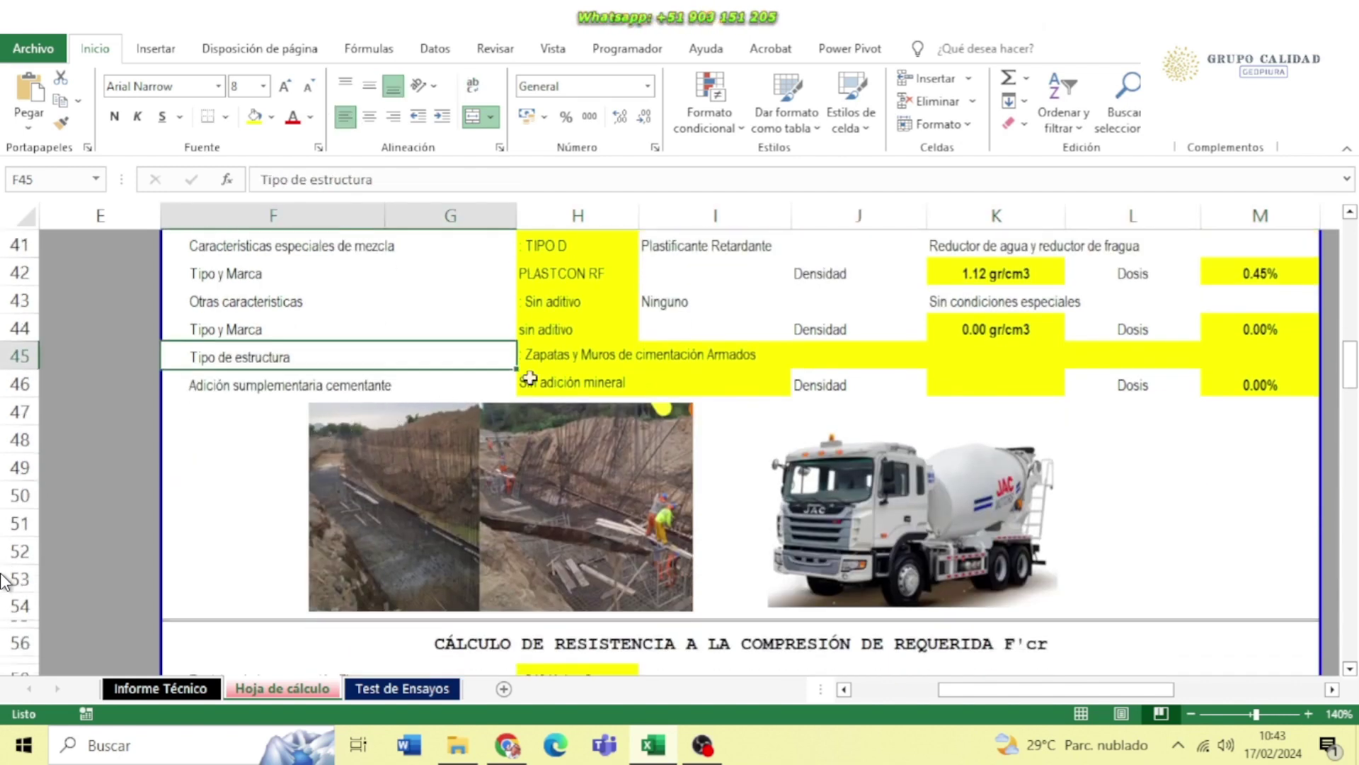
pyautogui.click(567, 379)
pyautogui.click(800, 387)
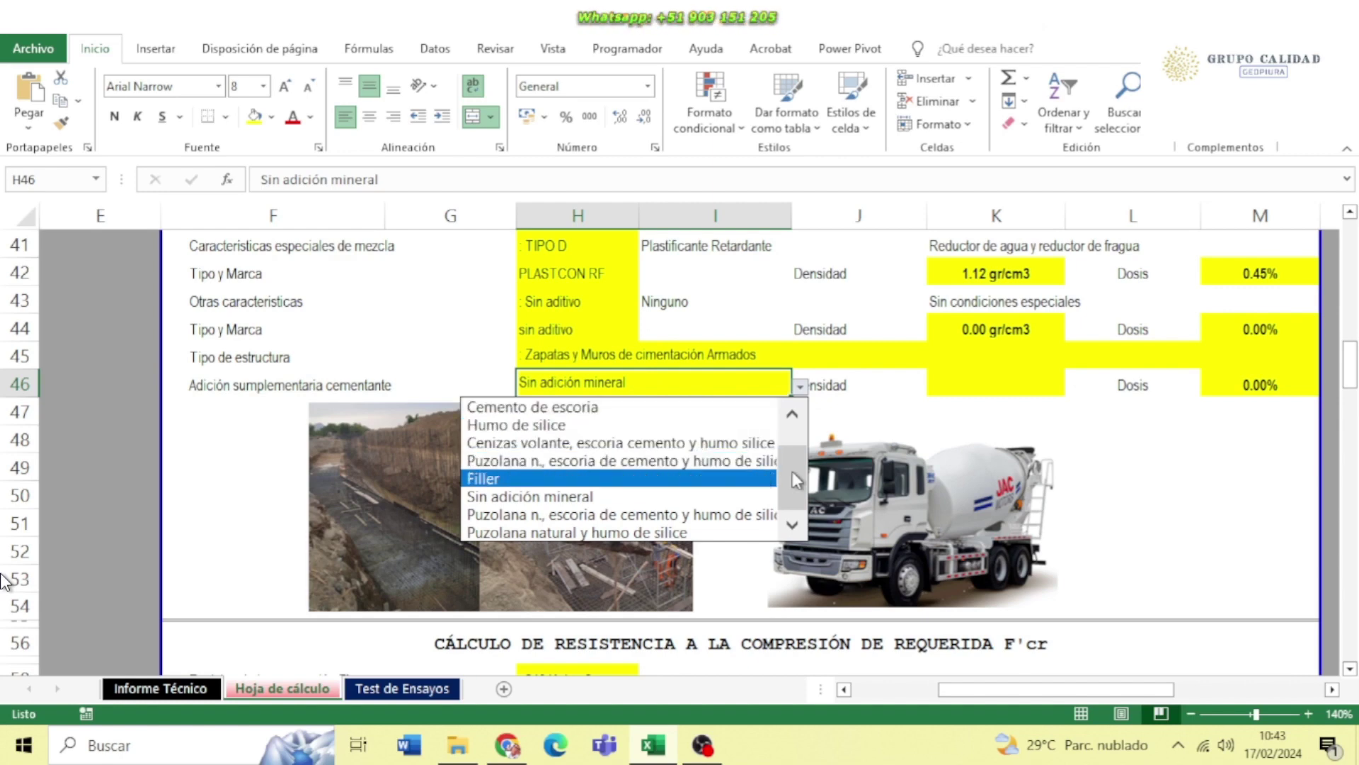
pyautogui.scroll(1, 793, 470)
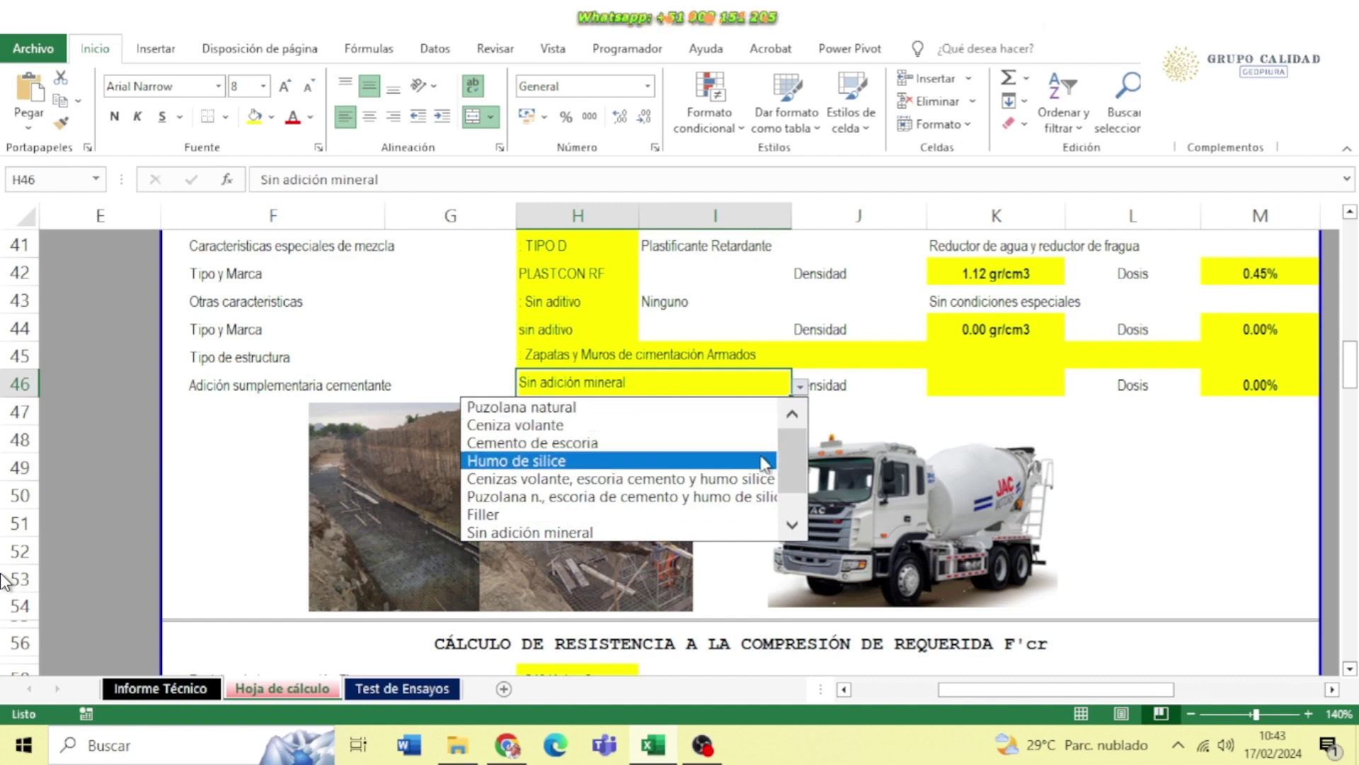
pyautogui.click(570, 461)
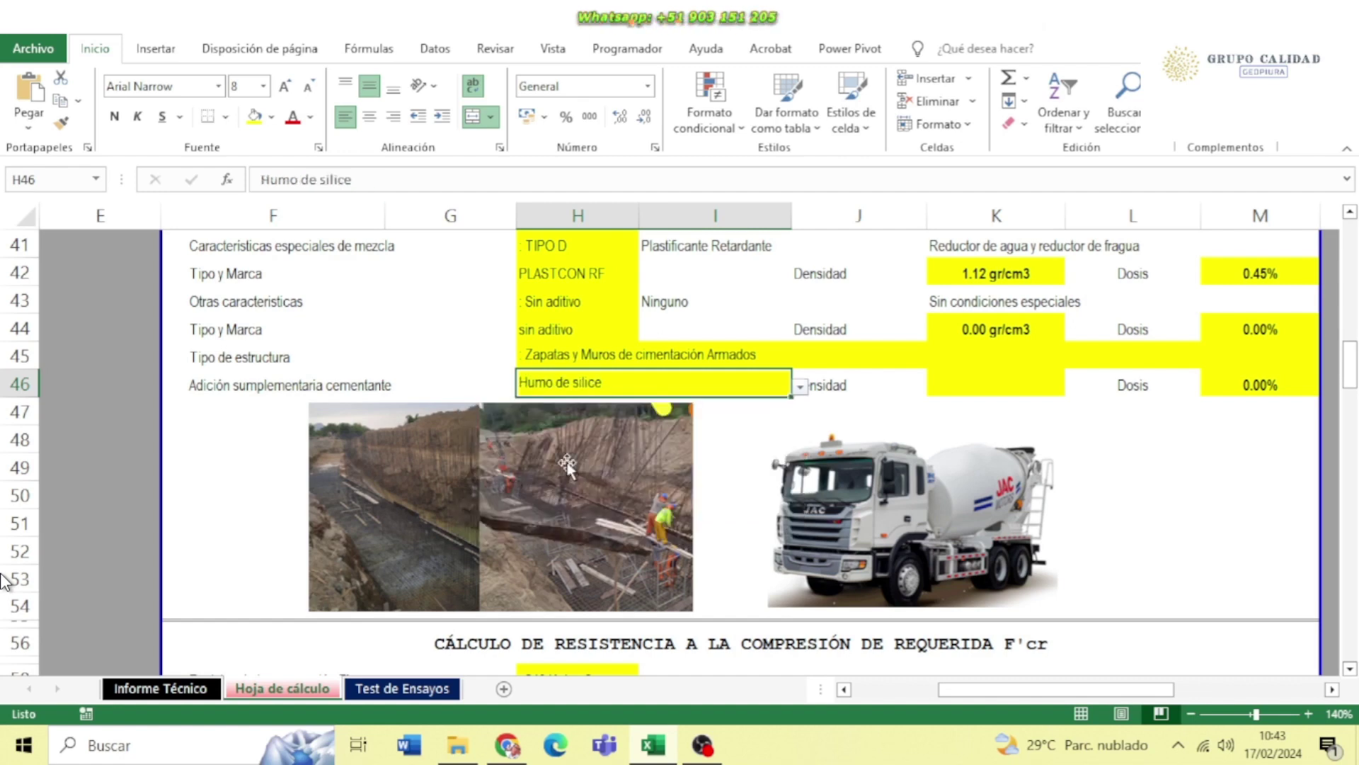
# Set the silica fume addition's density to 2.2 gr/cm3 in K46 and its Dosis to 8% in M46
pyautogui.click(943, 391)
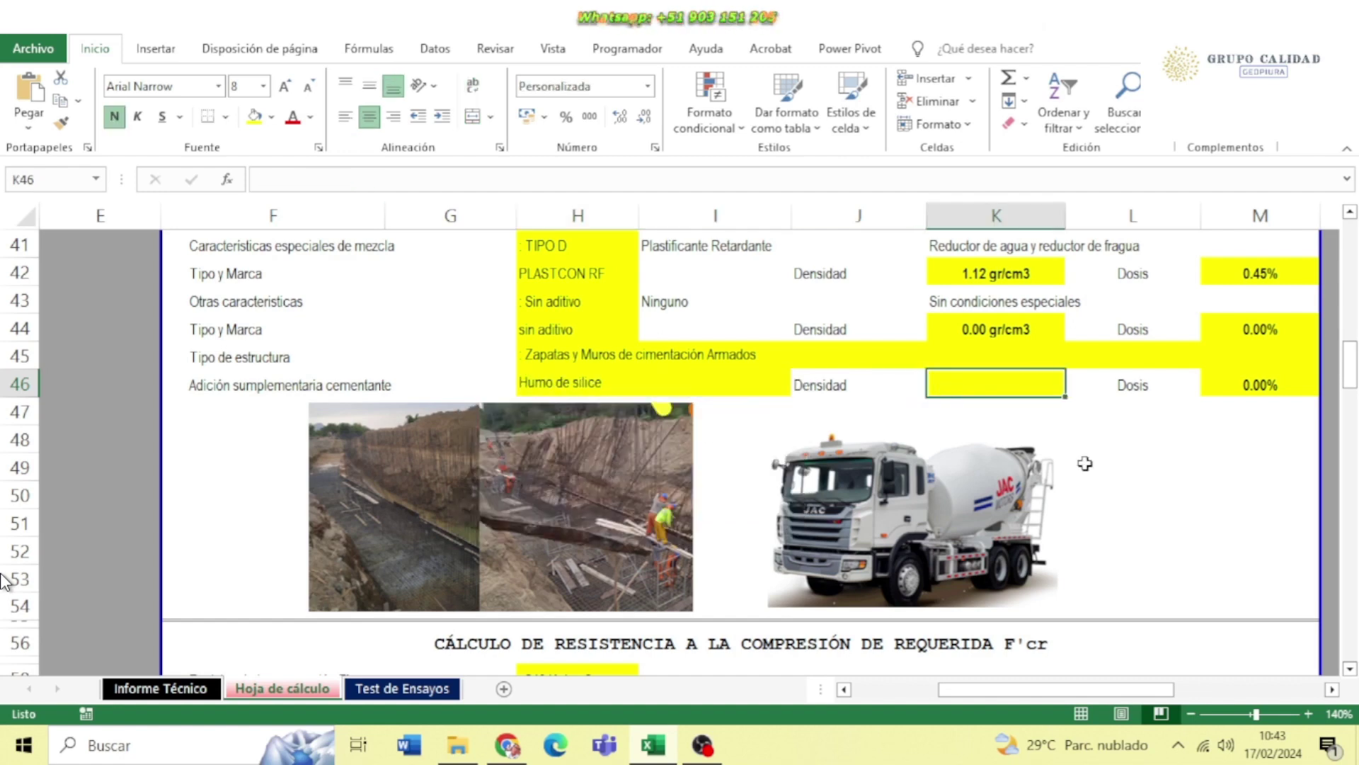
pyautogui.write('2.2')
pyautogui.press('Tab')
pyautogui.press('Tab')
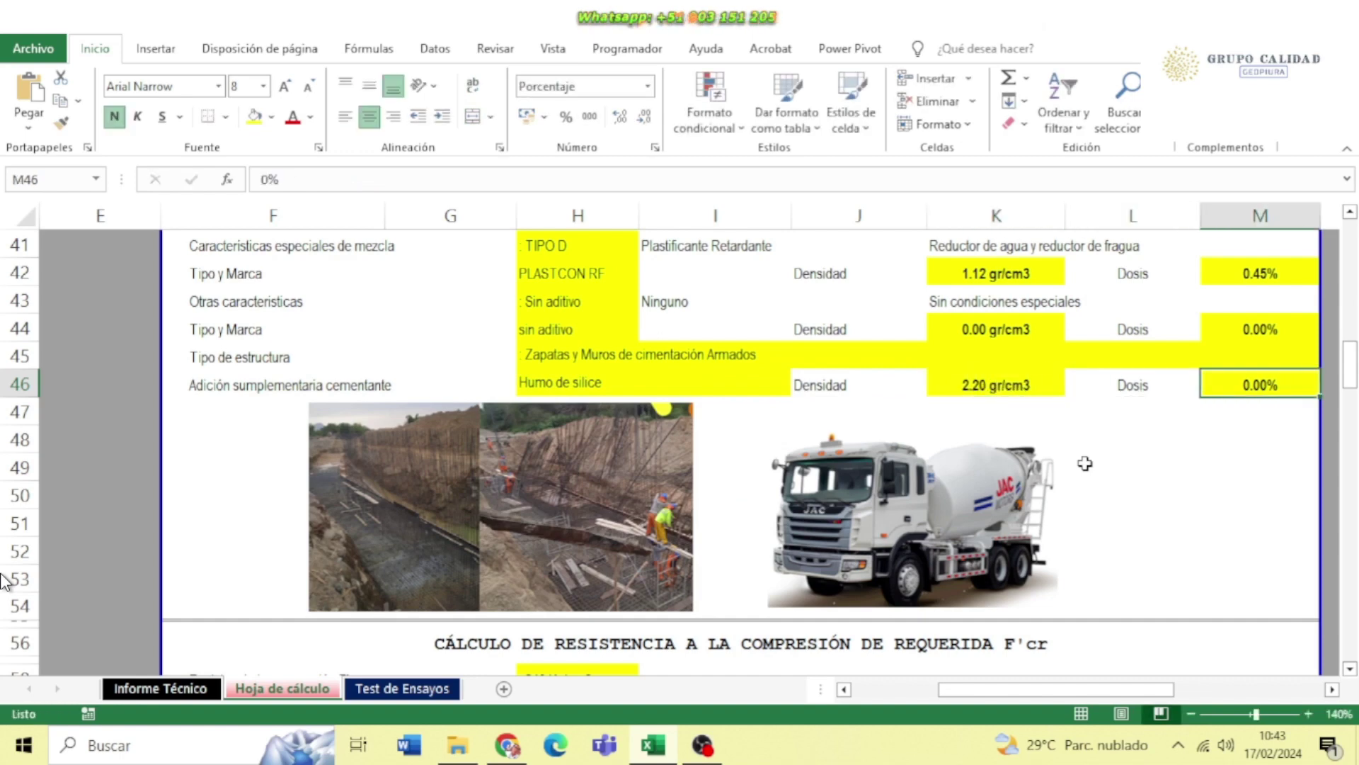
pyautogui.write('8')
pyautogui.press('Return')
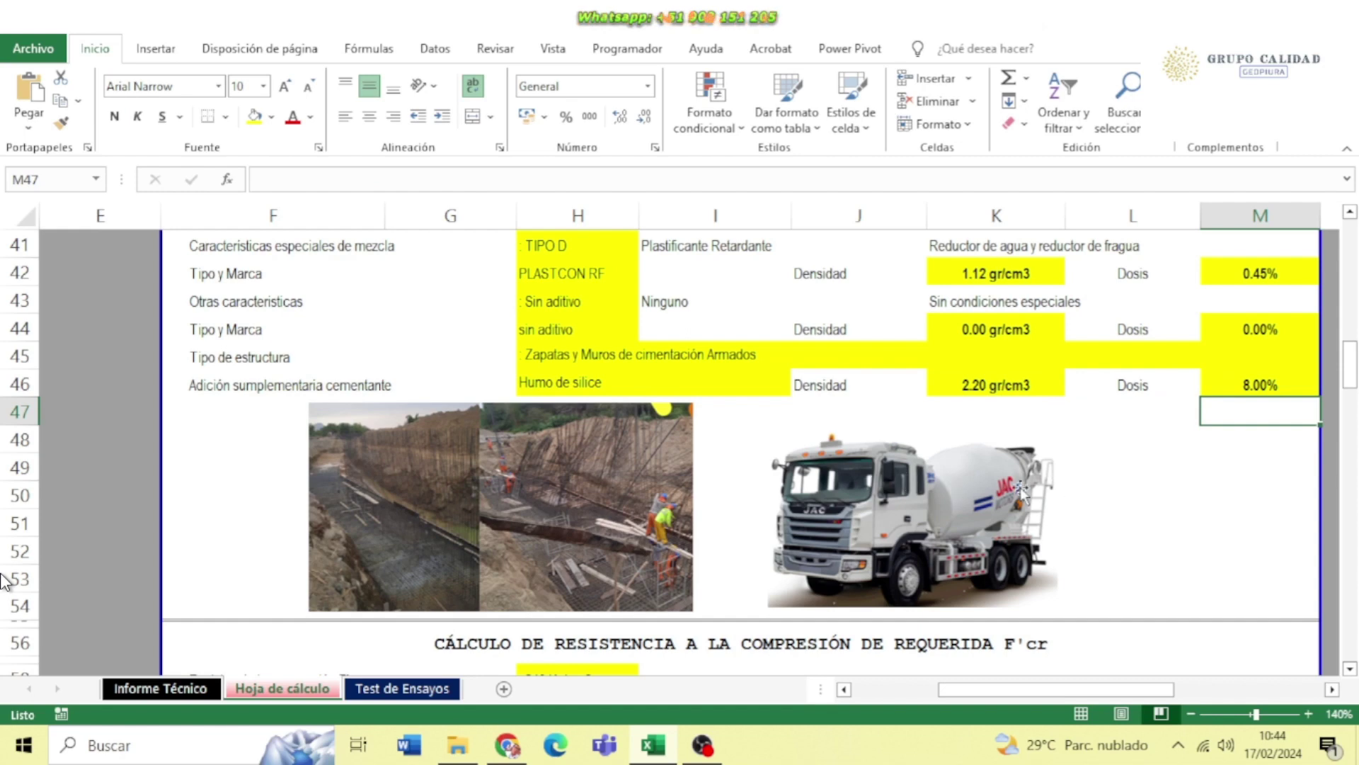
# Shift the mixer truck picture and the excavation photo slightly downward below the general design characteristics
pyautogui.moveTo(951, 498); pyautogui.dragTo(950, 511)
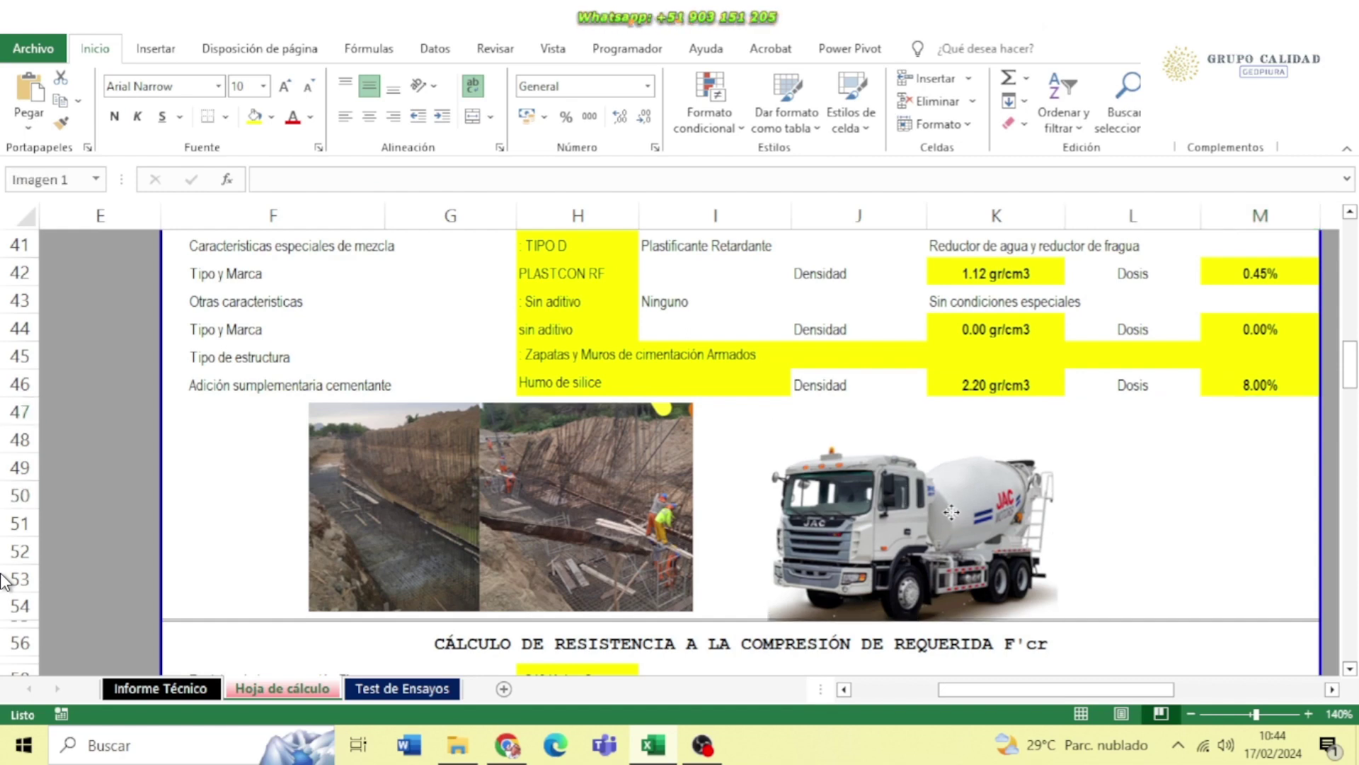
pyautogui.click(621, 524)
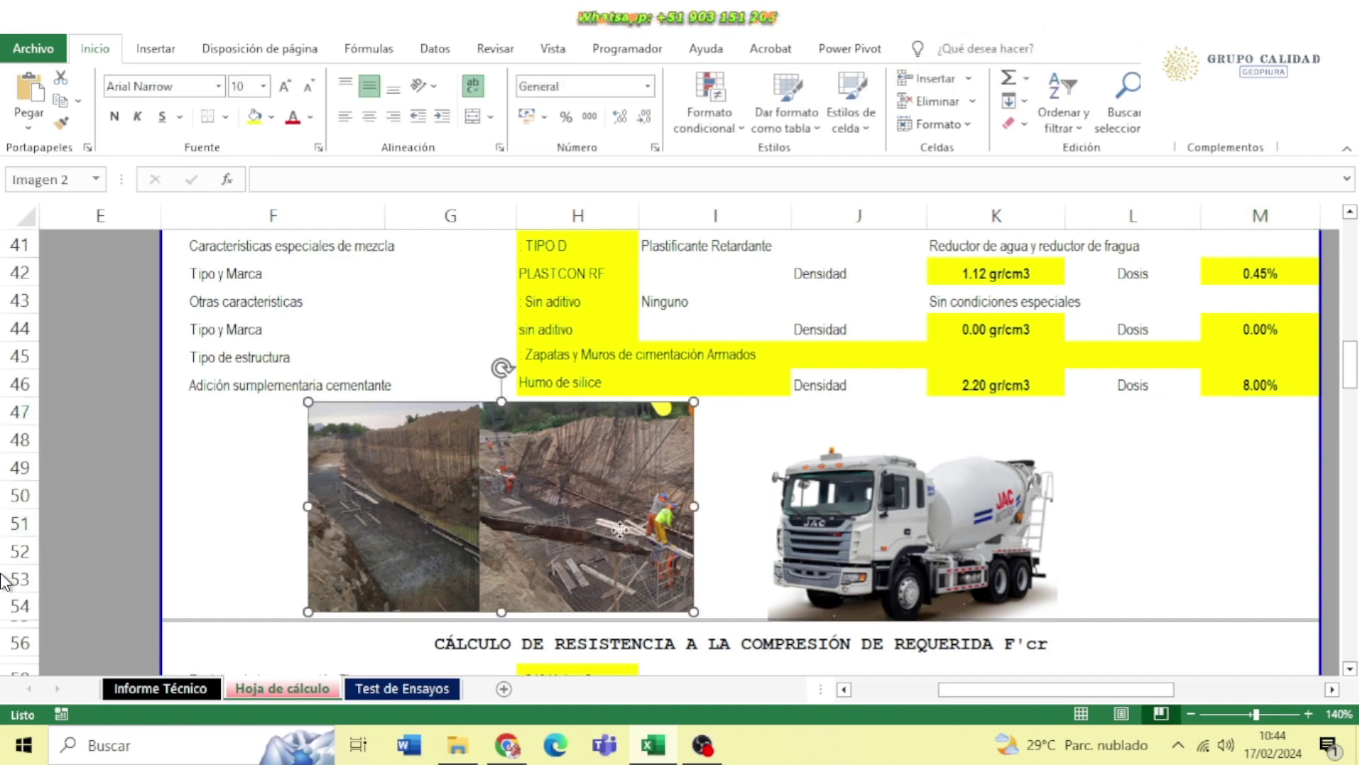
pyautogui.moveTo(620, 525); pyautogui.dragTo(620, 529)
pyautogui.click(1158, 520)
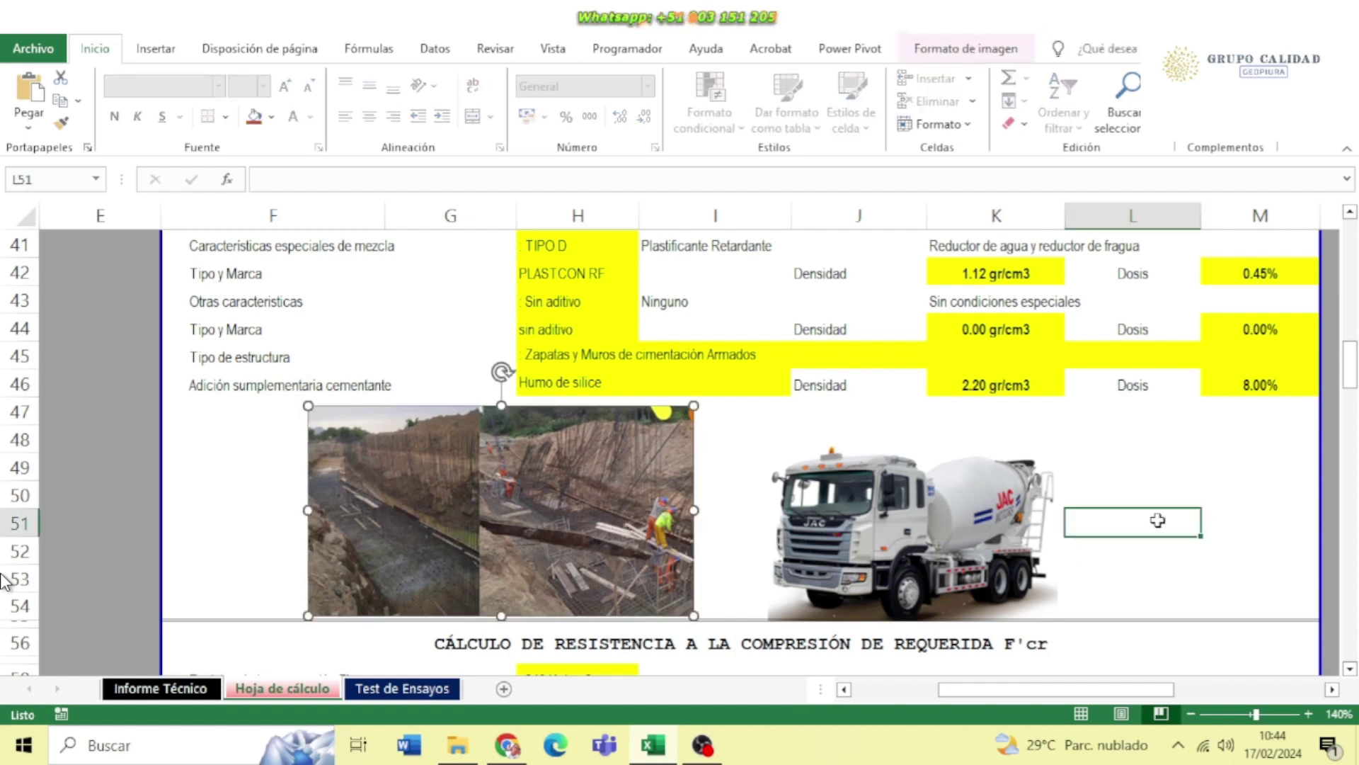
pyautogui.scroll(-2, 1158, 521)
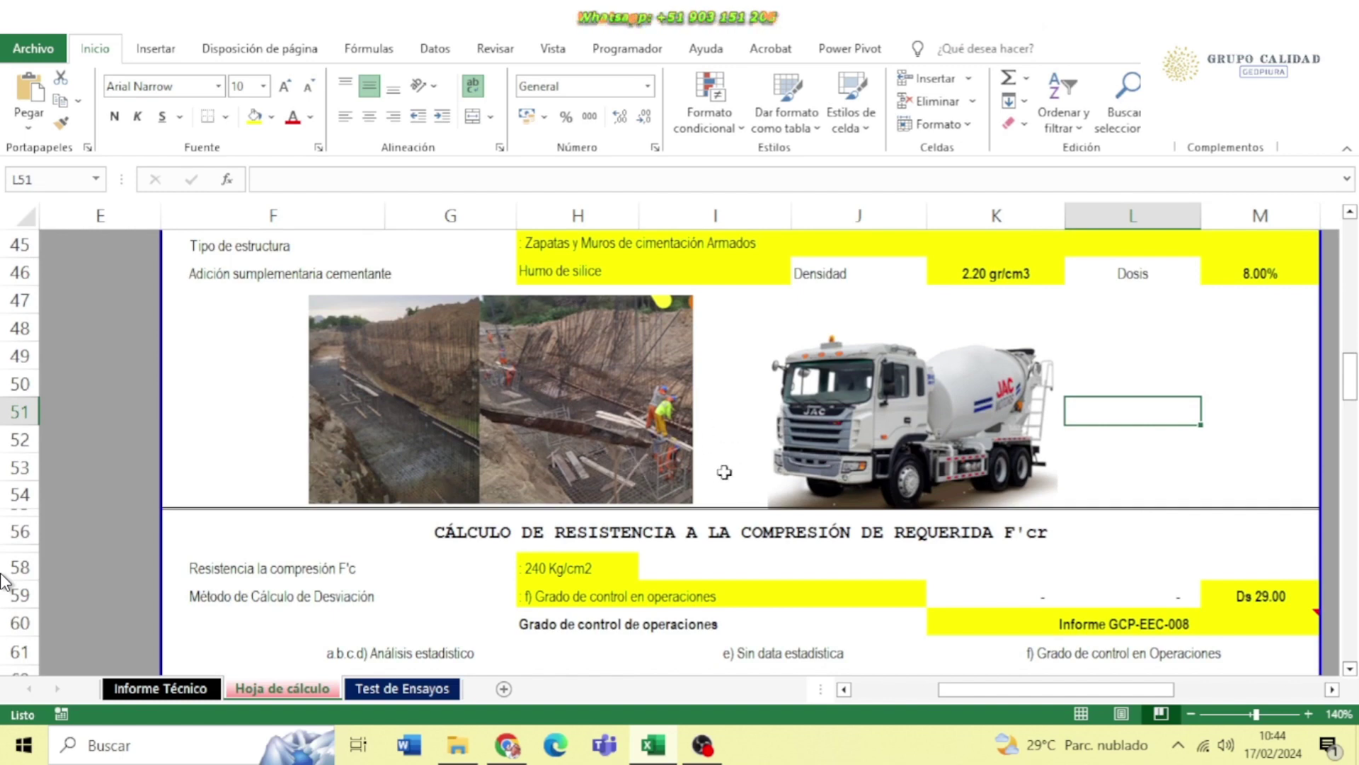
pyautogui.click(947, 488)
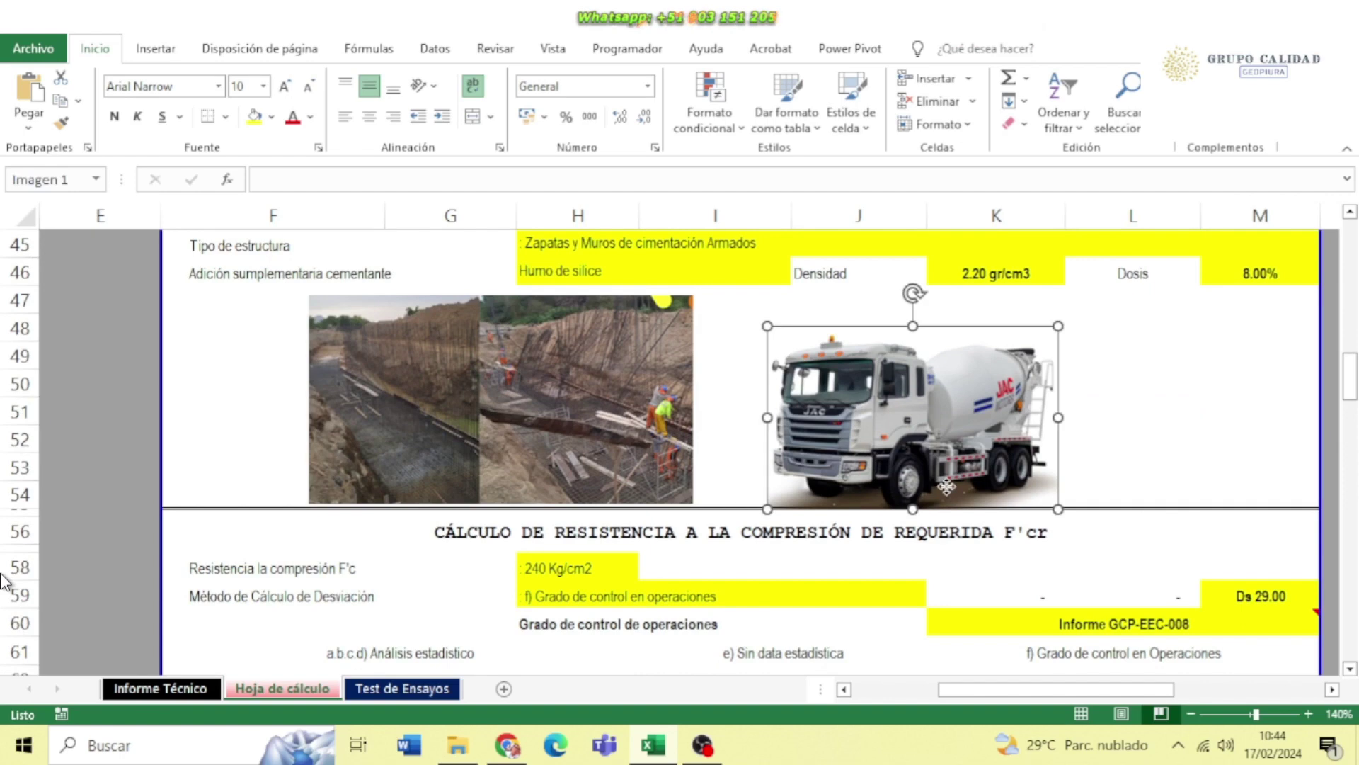
pyautogui.click(1116, 450)
# Set the compressive strength F'c in H58 to 315 Kg/cm2
pyautogui.scroll(-1, 783, 479)
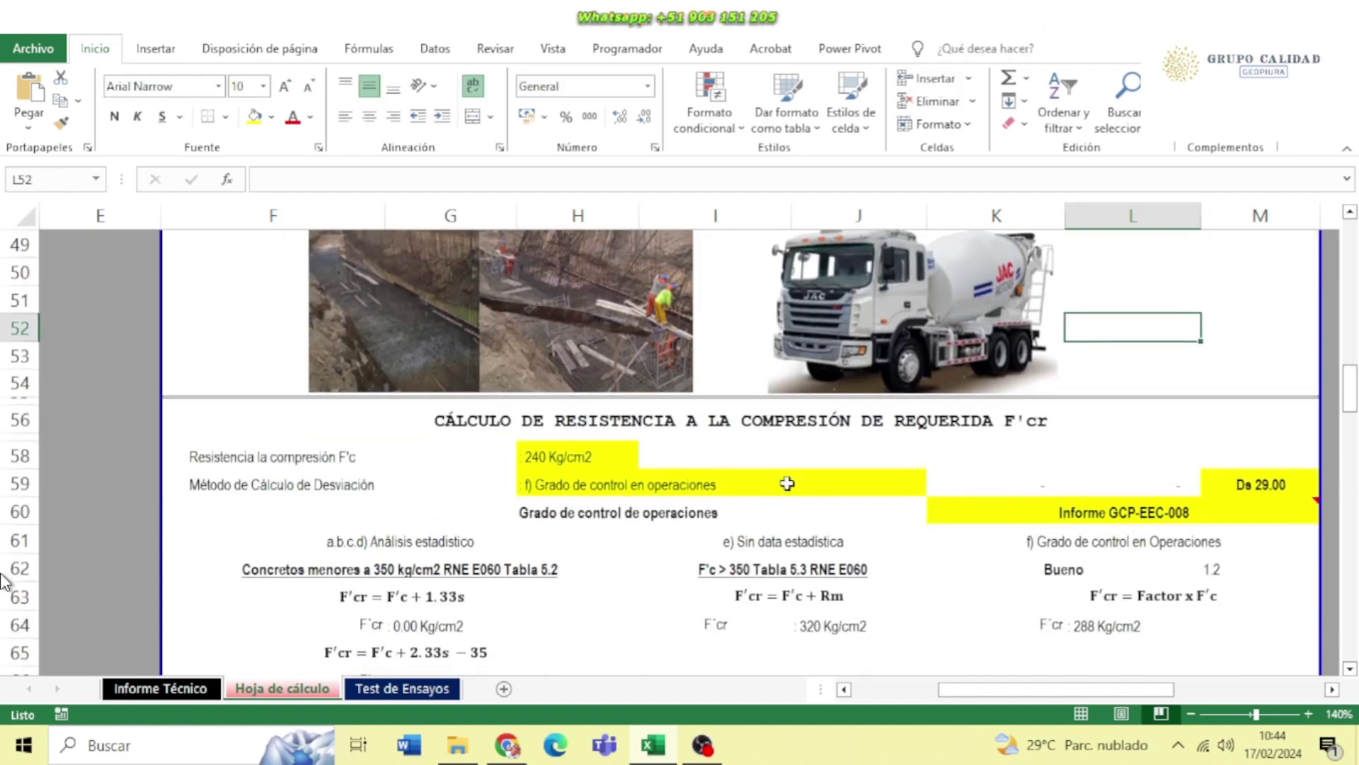
pyautogui.click(563, 458)
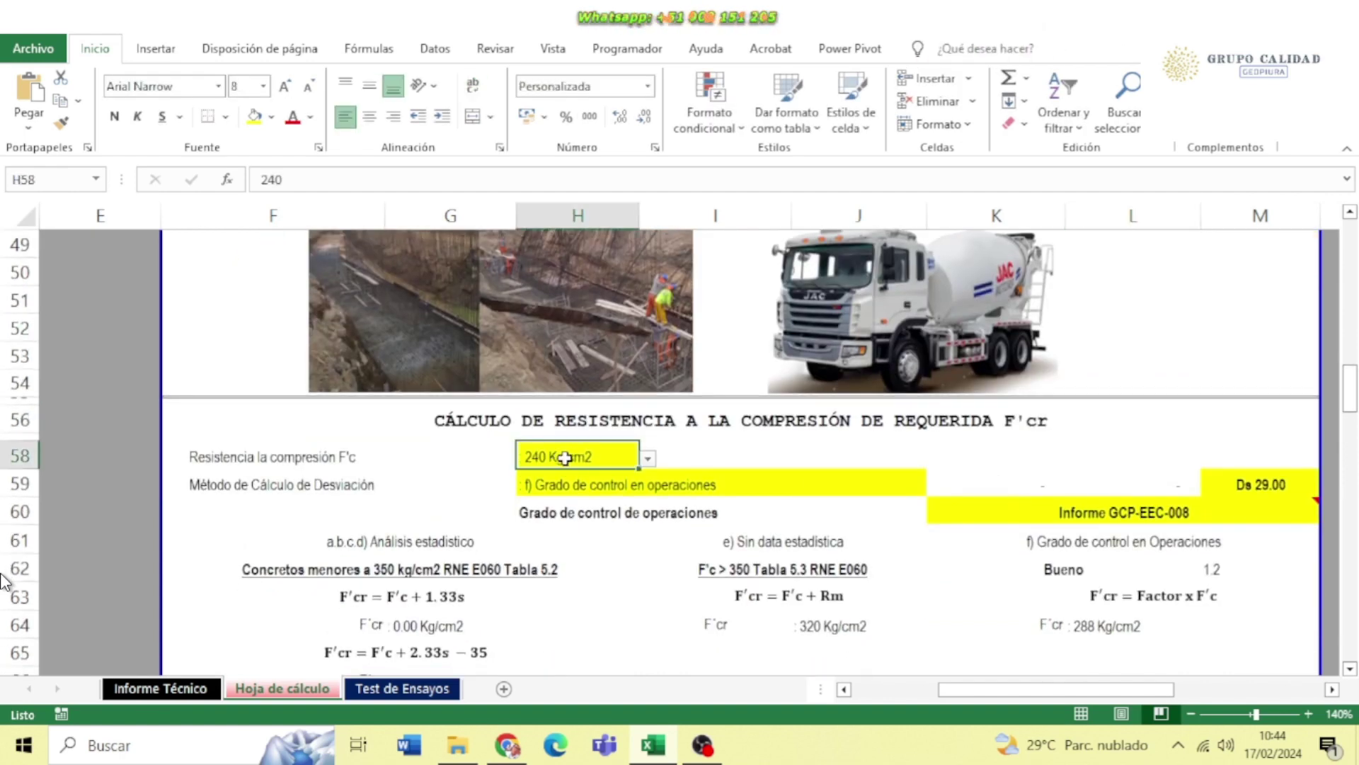
pyautogui.click(648, 460)
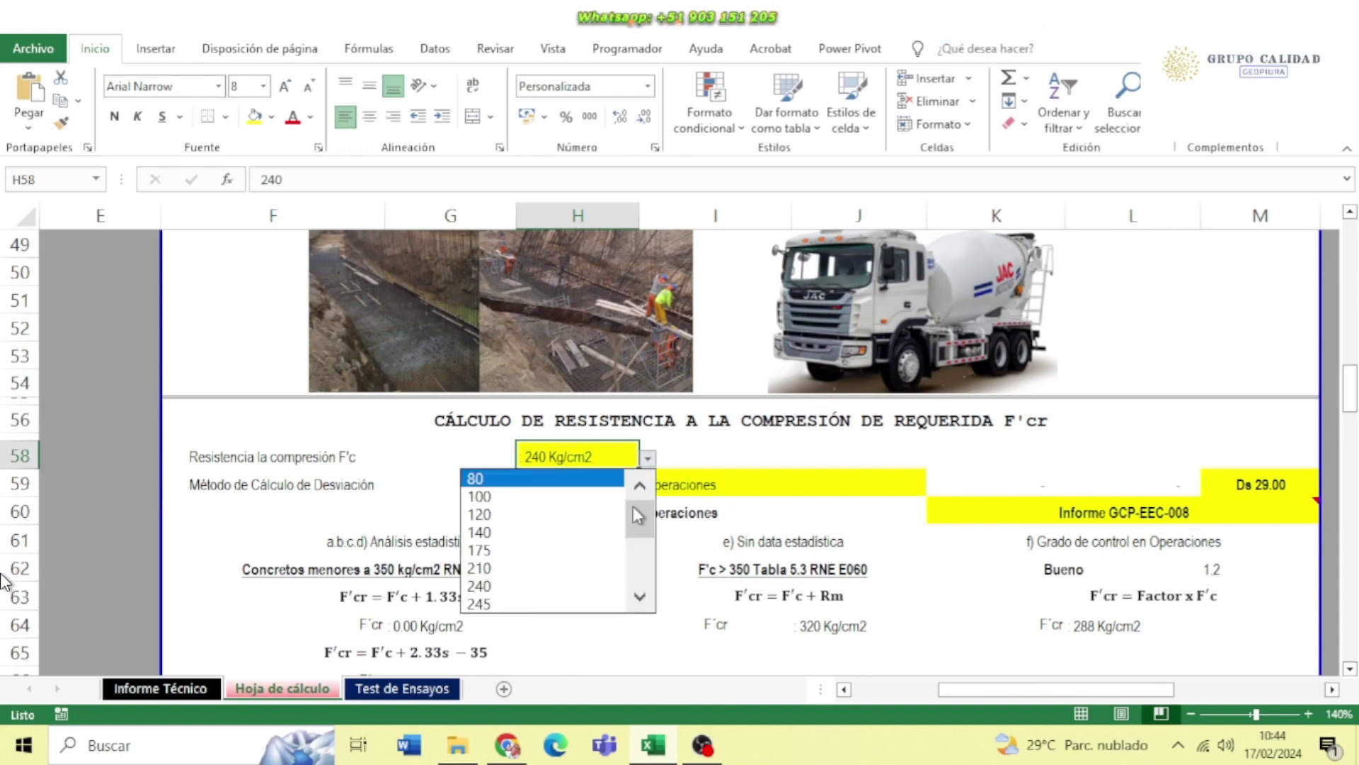
pyautogui.moveTo(642, 510); pyautogui.dragTo(642, 553)
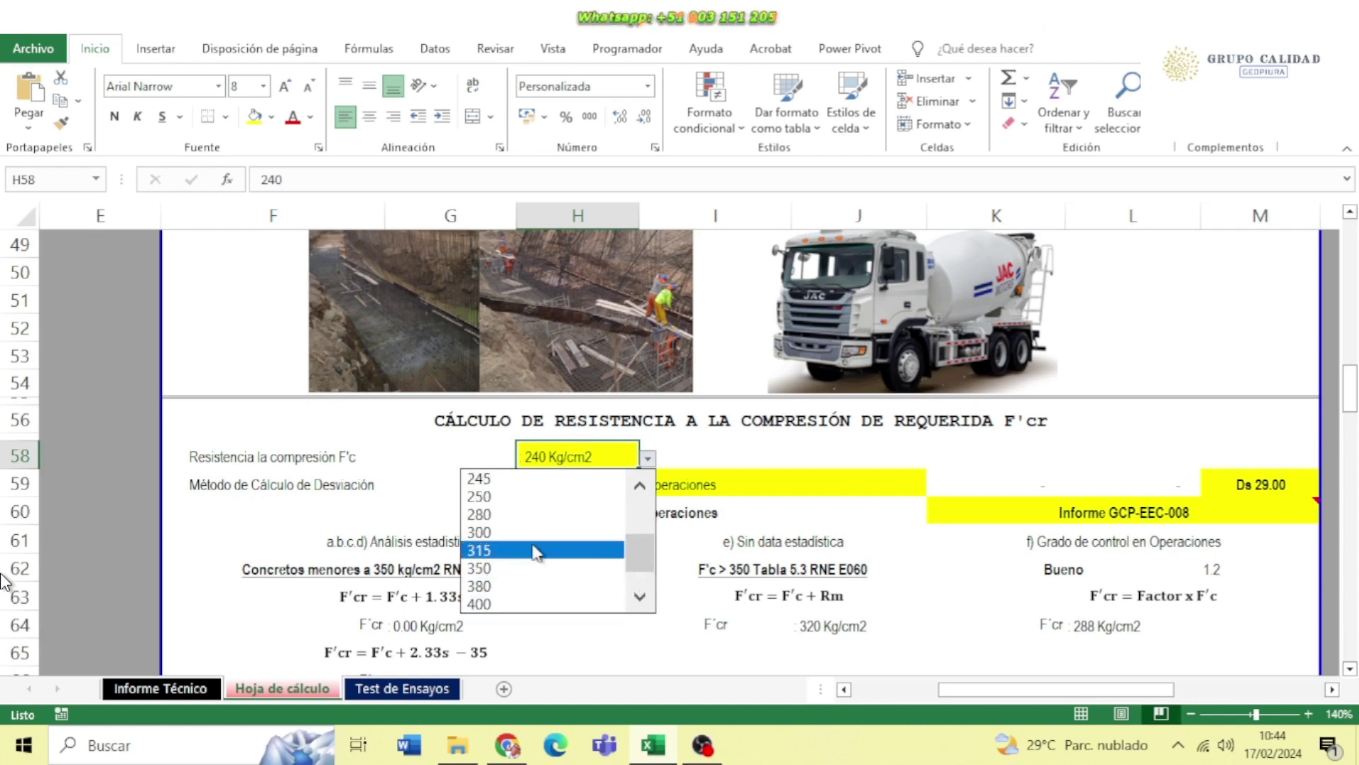
pyautogui.click(522, 553)
# Set the Método de Cálculo de Desviación to "a) Análisis estadístico" and enter a standard deviation of 29 in M59
pyautogui.click(636, 487)
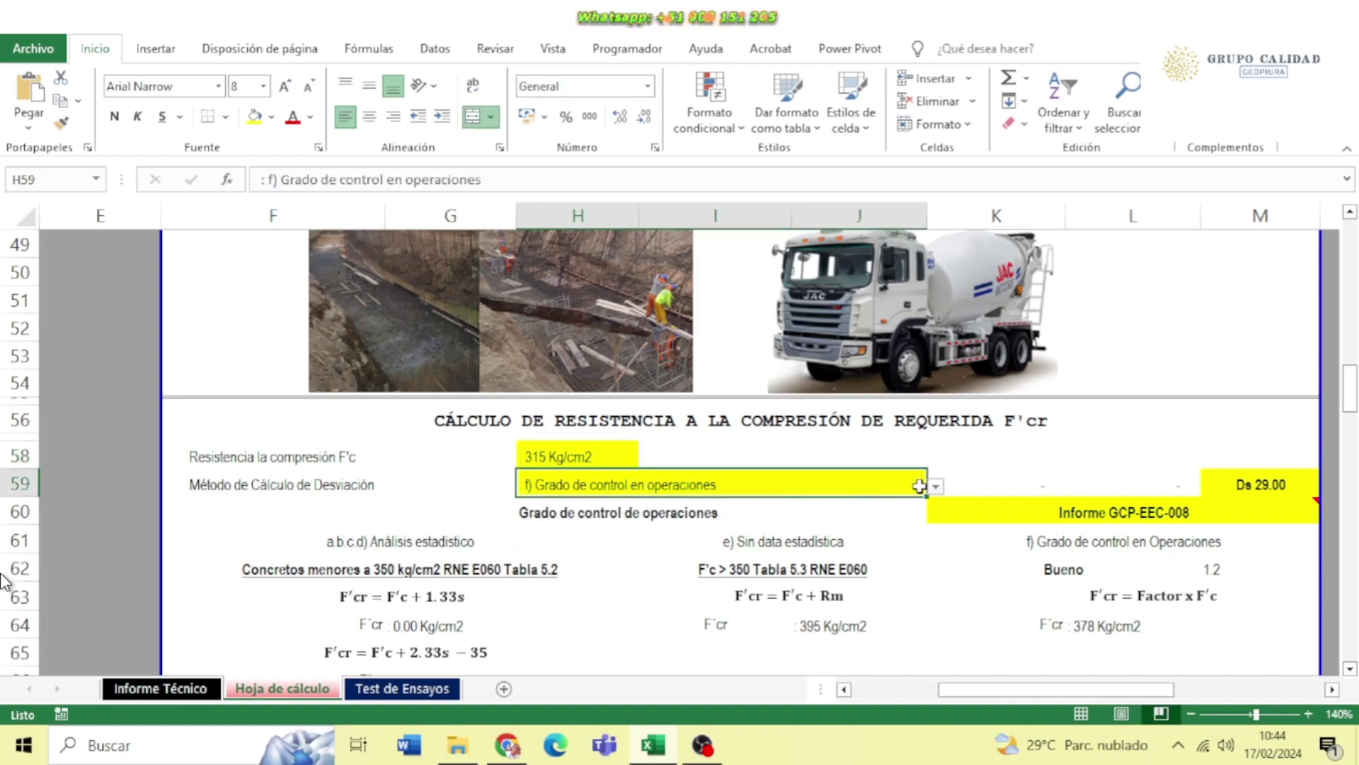
pyautogui.click(936, 486)
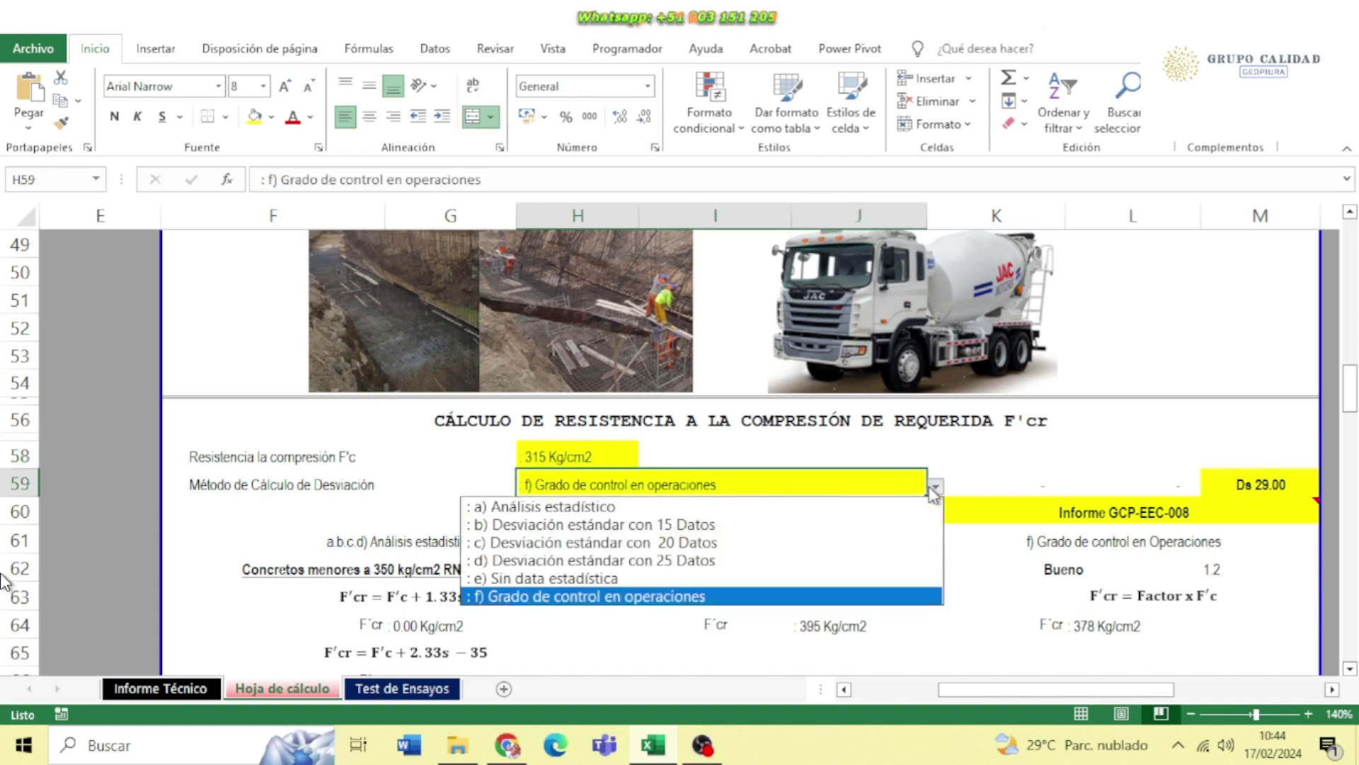
pyautogui.click(797, 508)
pyautogui.click(1285, 487)
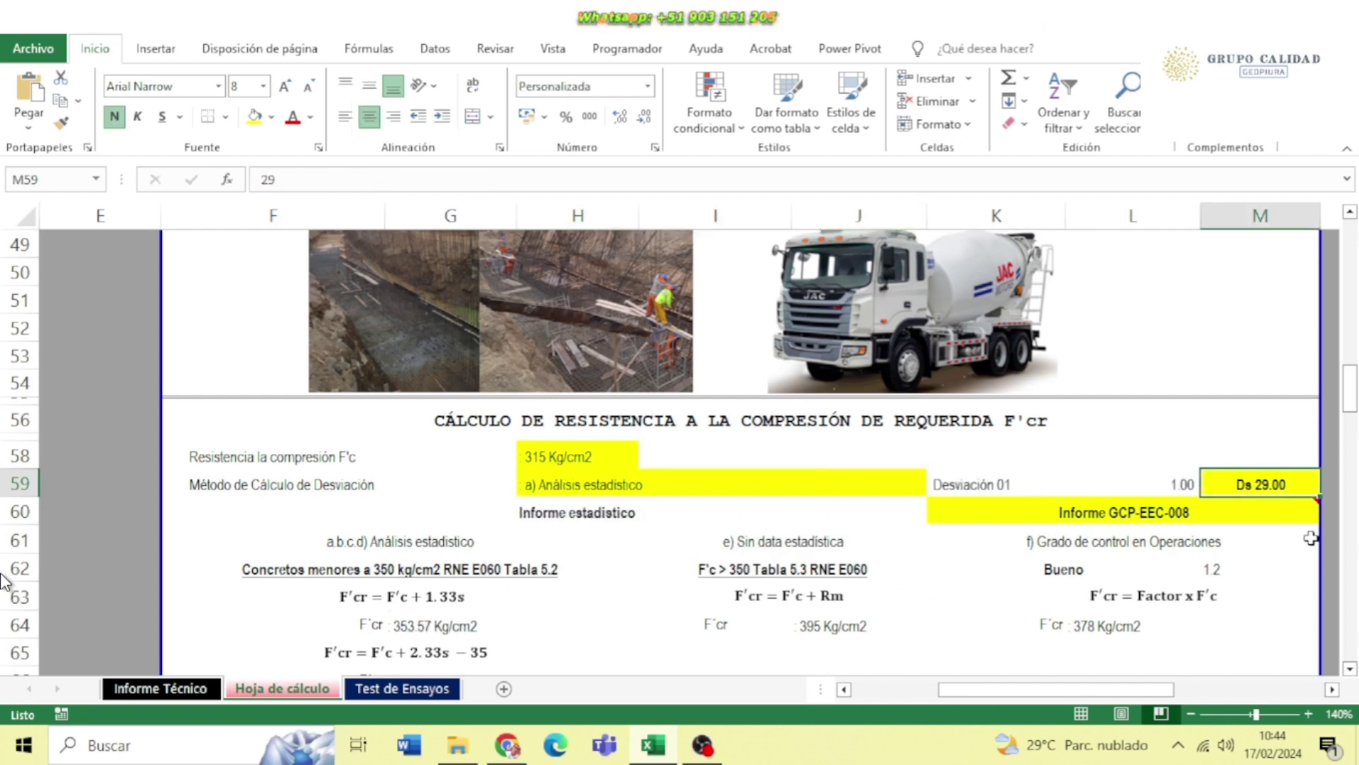
pyautogui.write('29')
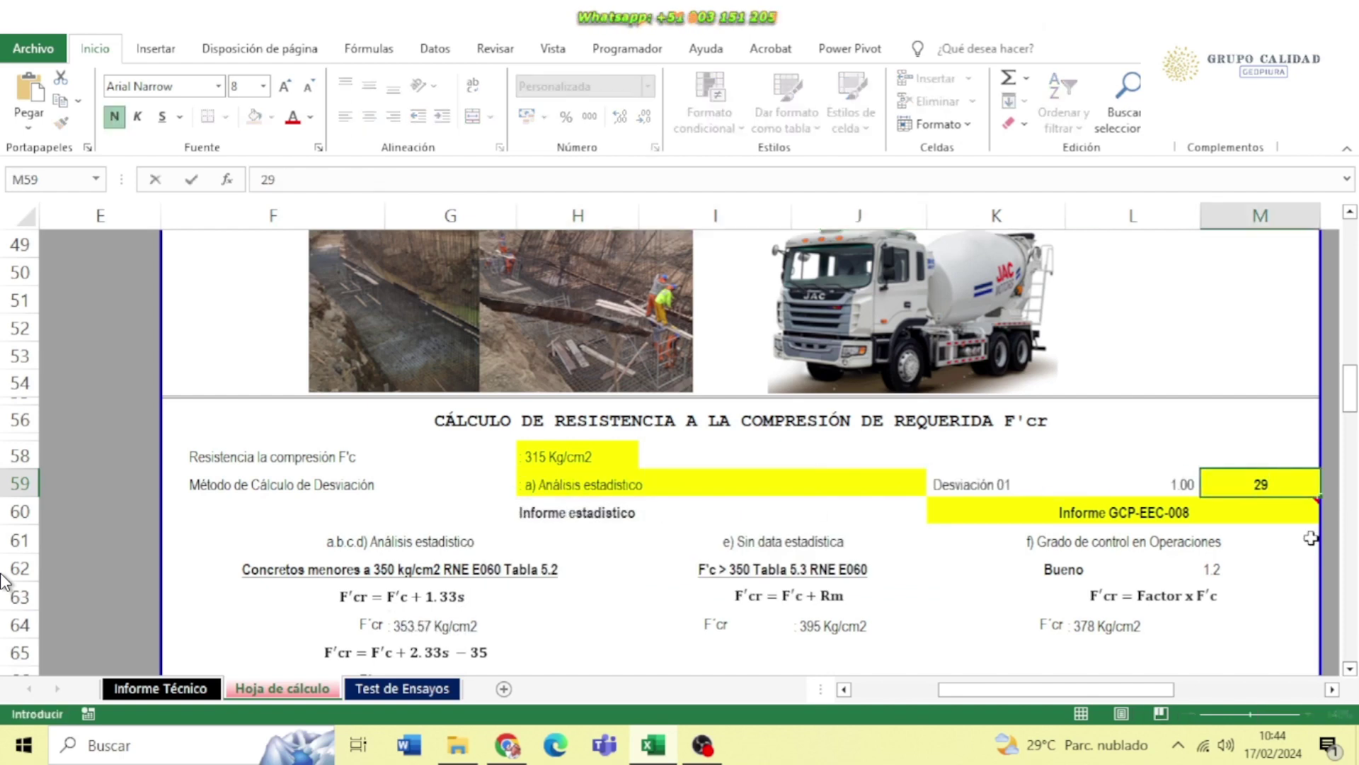
pyautogui.press('Return')
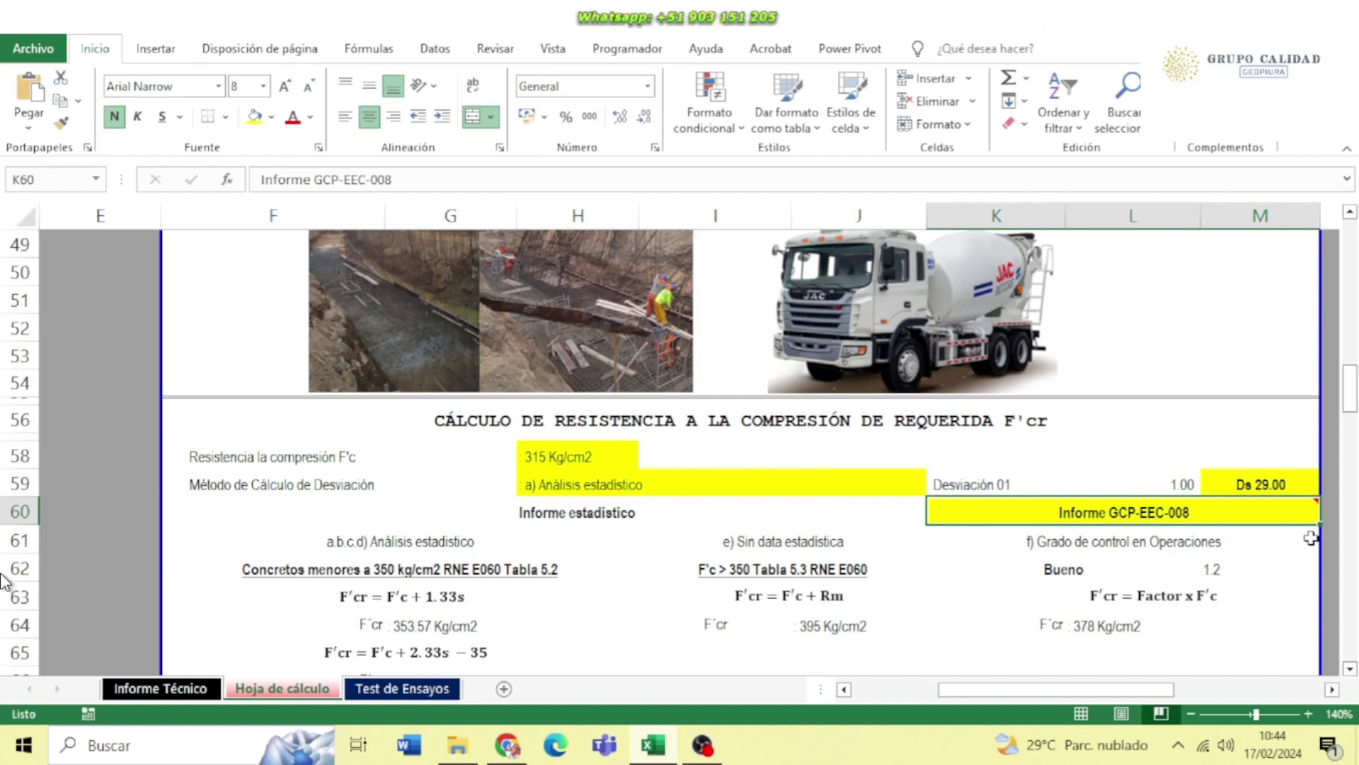
# Review the comment on the report cell K60 and the F'cr formulas for each calculation method
pyautogui.moveTo(1220, 510)
pyautogui.scroll(-1, 1137, 428)
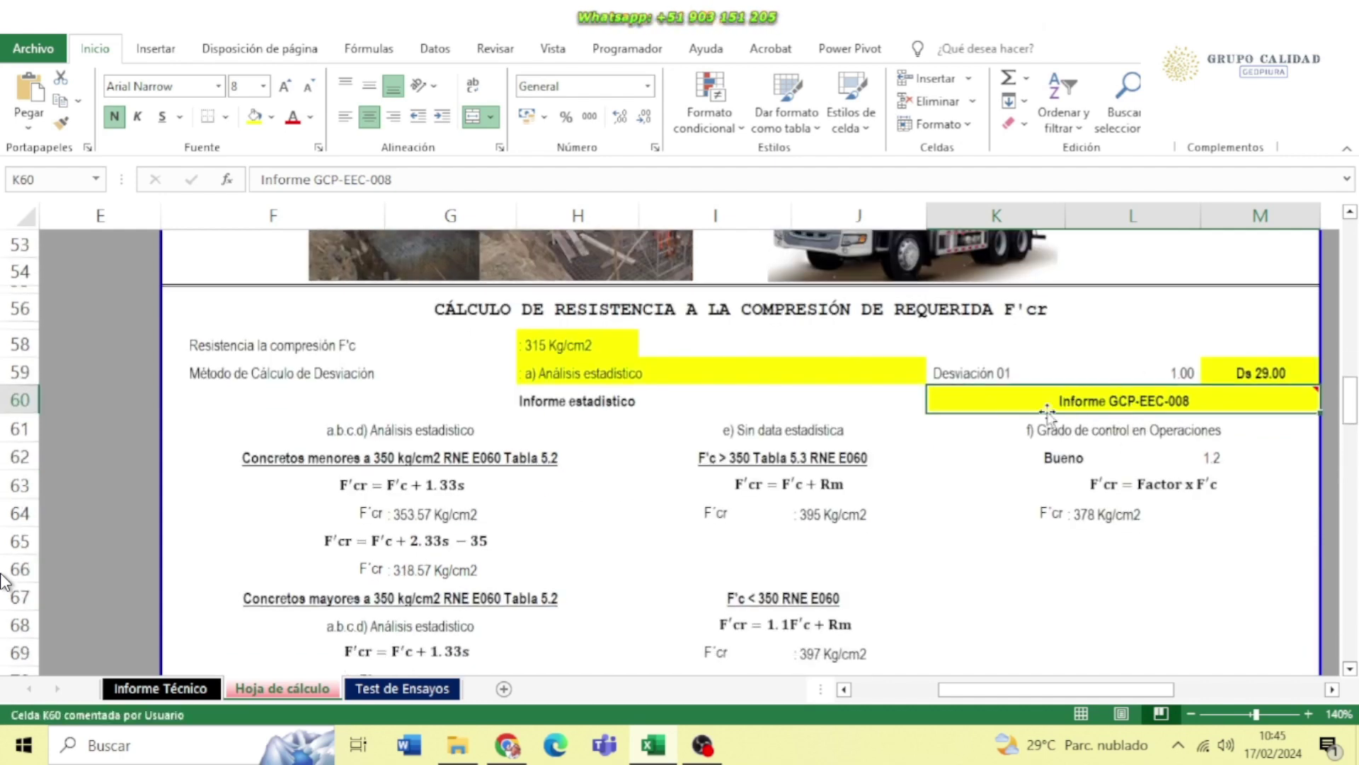
pyautogui.scroll(-1, 472, 391)
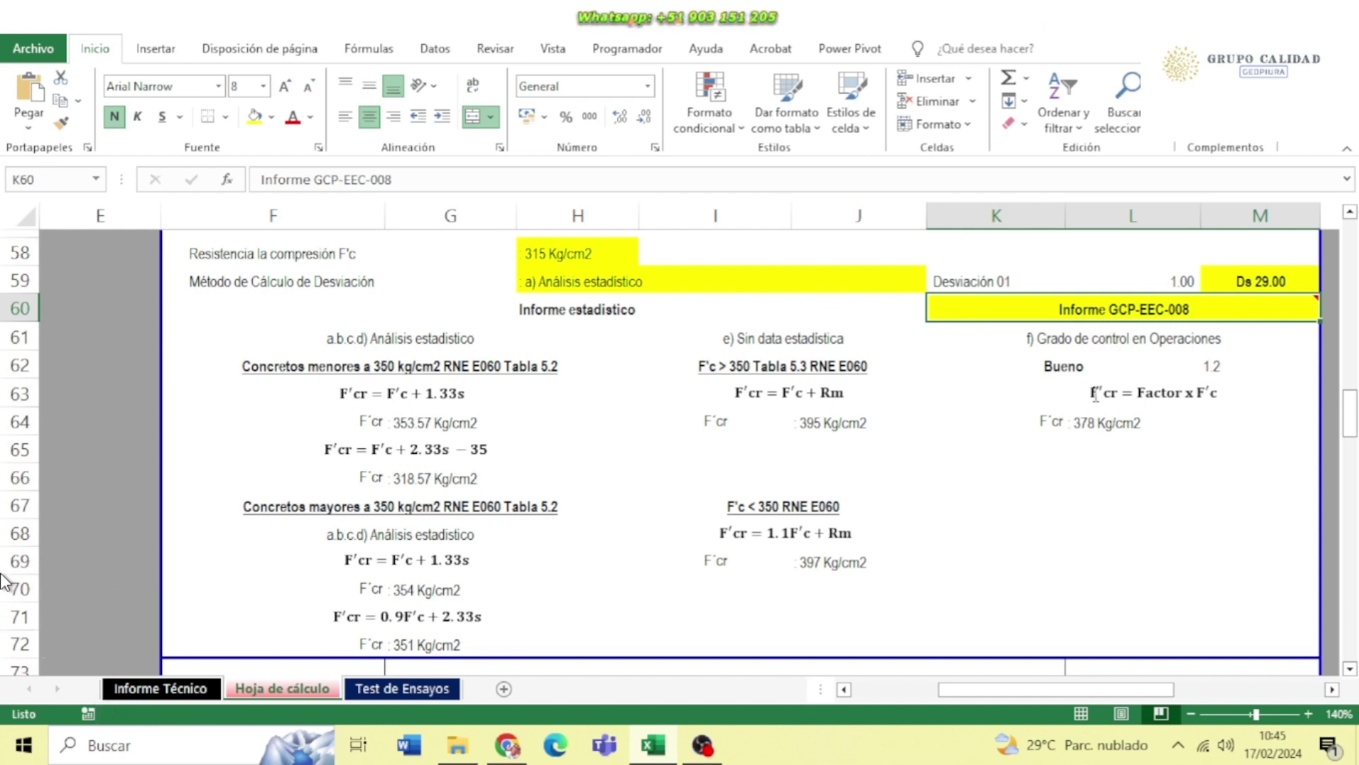
pyautogui.click(1035, 473)
# Check the formulas in H92, H93 and H94 that carry F'c, the calculation method and the required F'cr into section 1
pyautogui.scroll(-5, 909, 466)
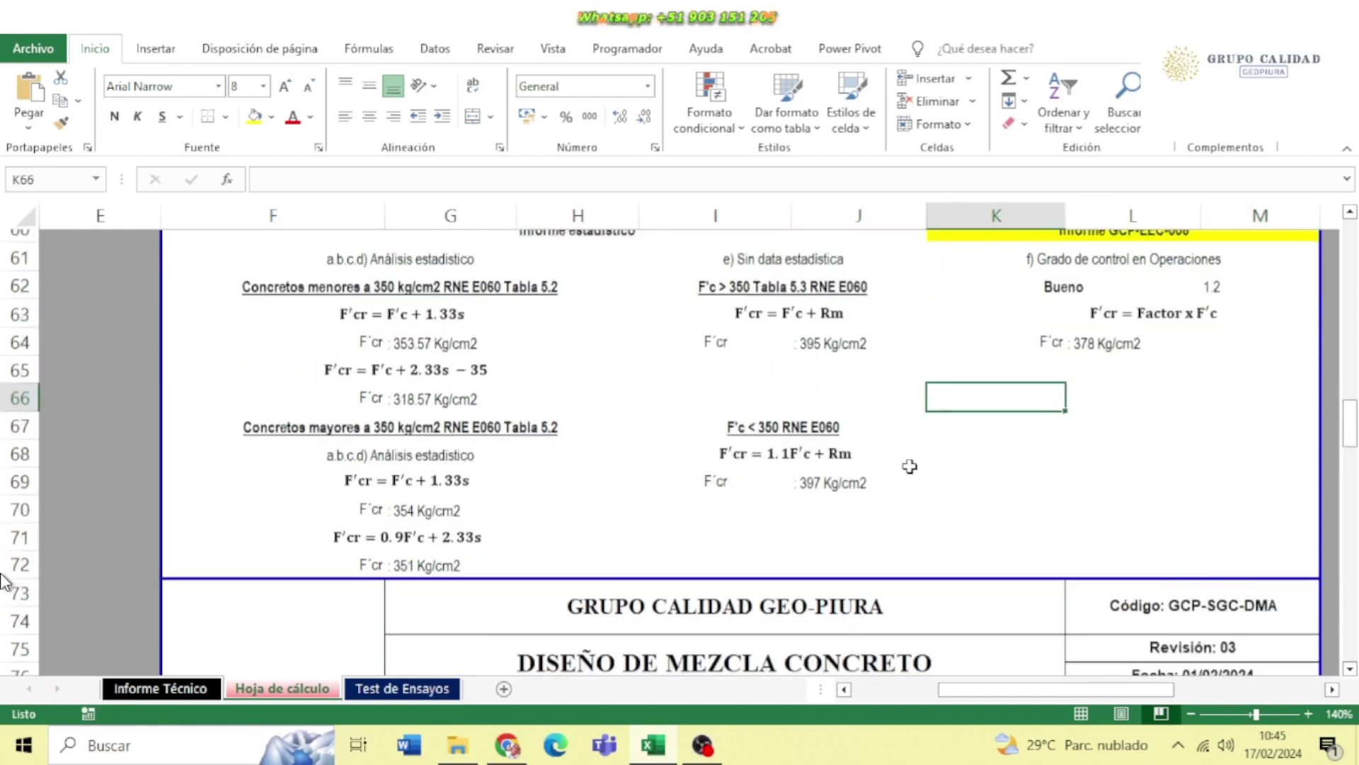
pyautogui.scroll(-3, 910, 465)
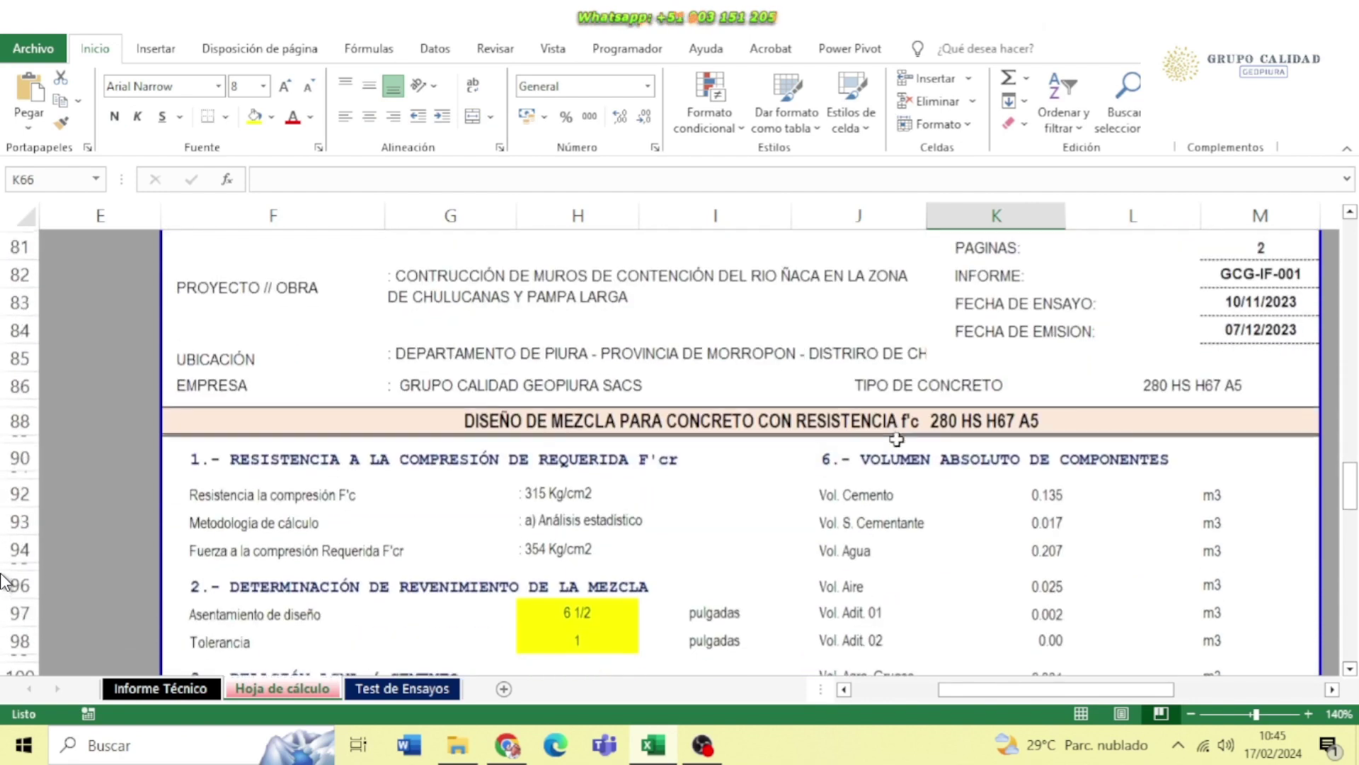
pyautogui.scroll(-1, 896, 439)
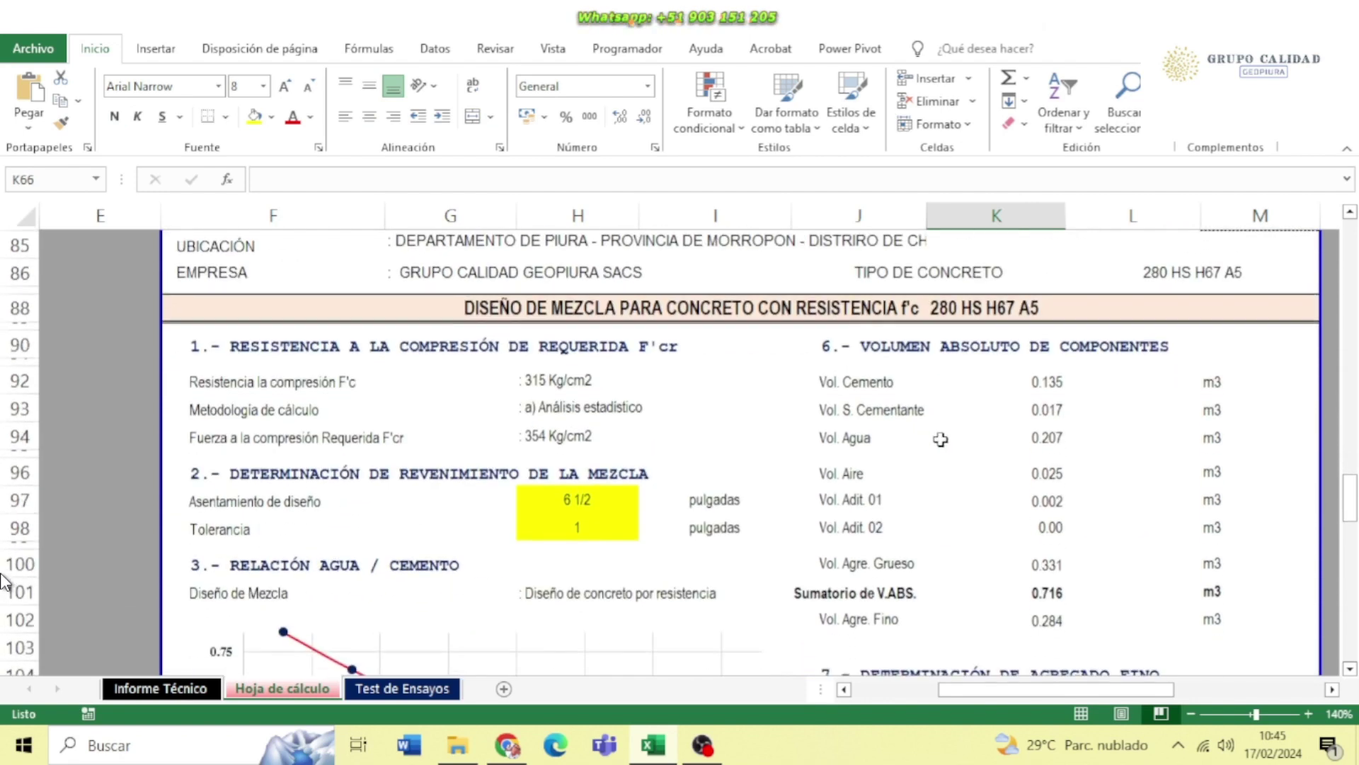
pyautogui.click(577, 383)
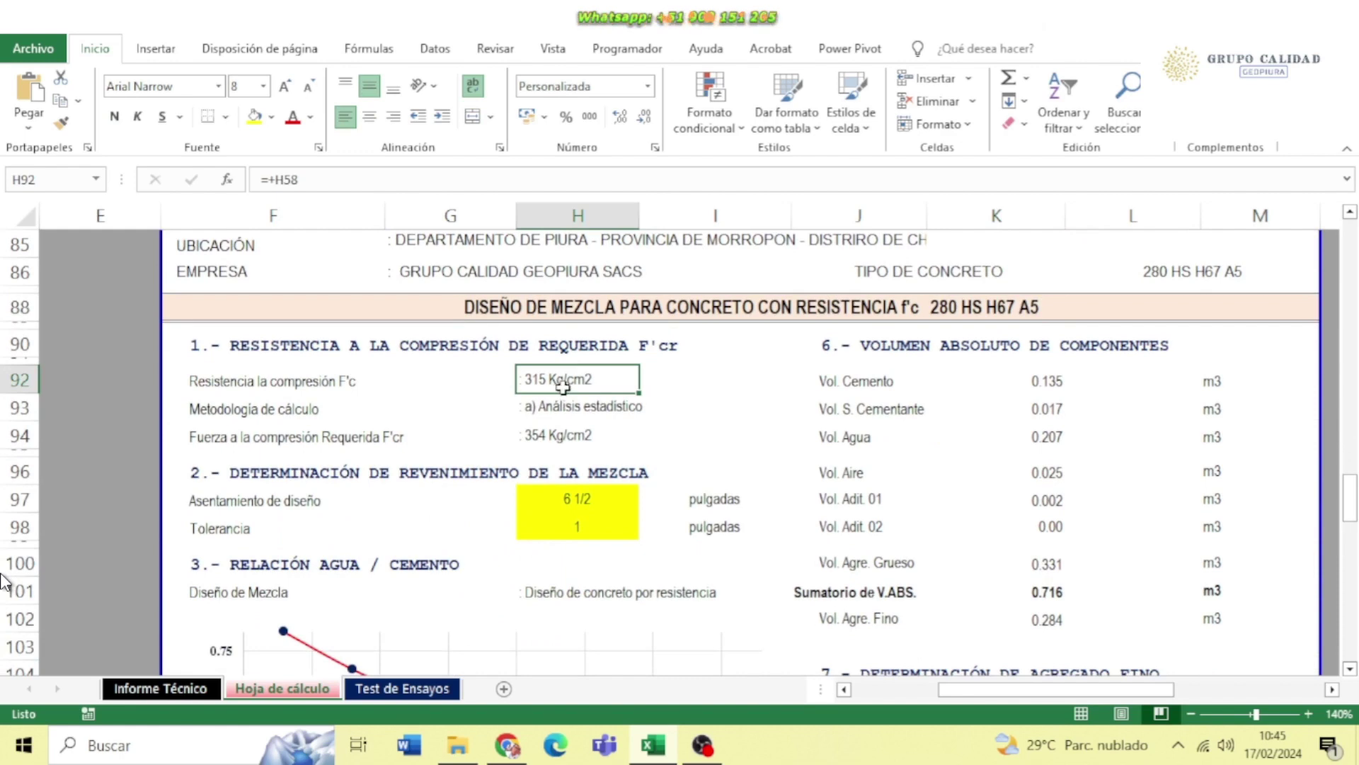
pyautogui.click(593, 416)
pyautogui.click(575, 436)
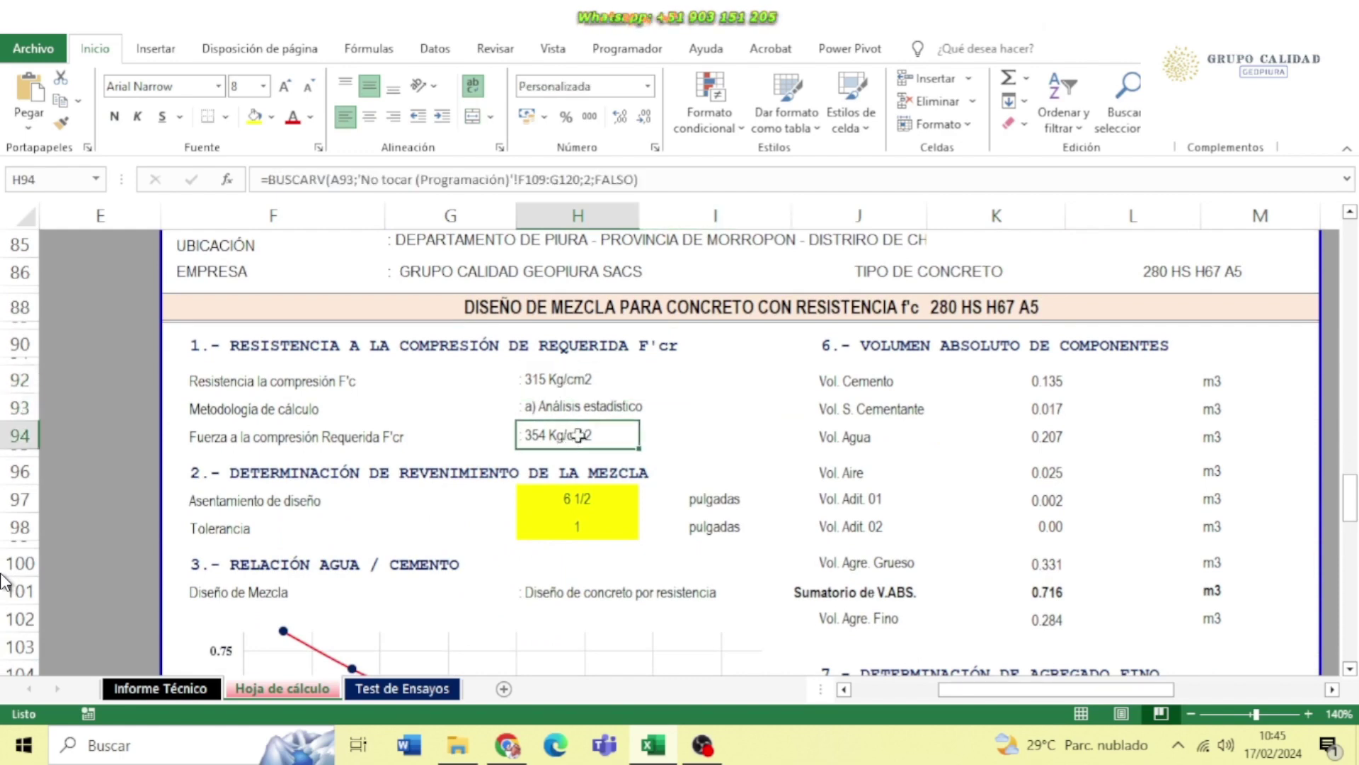
pyautogui.scroll(-2, 727, 430)
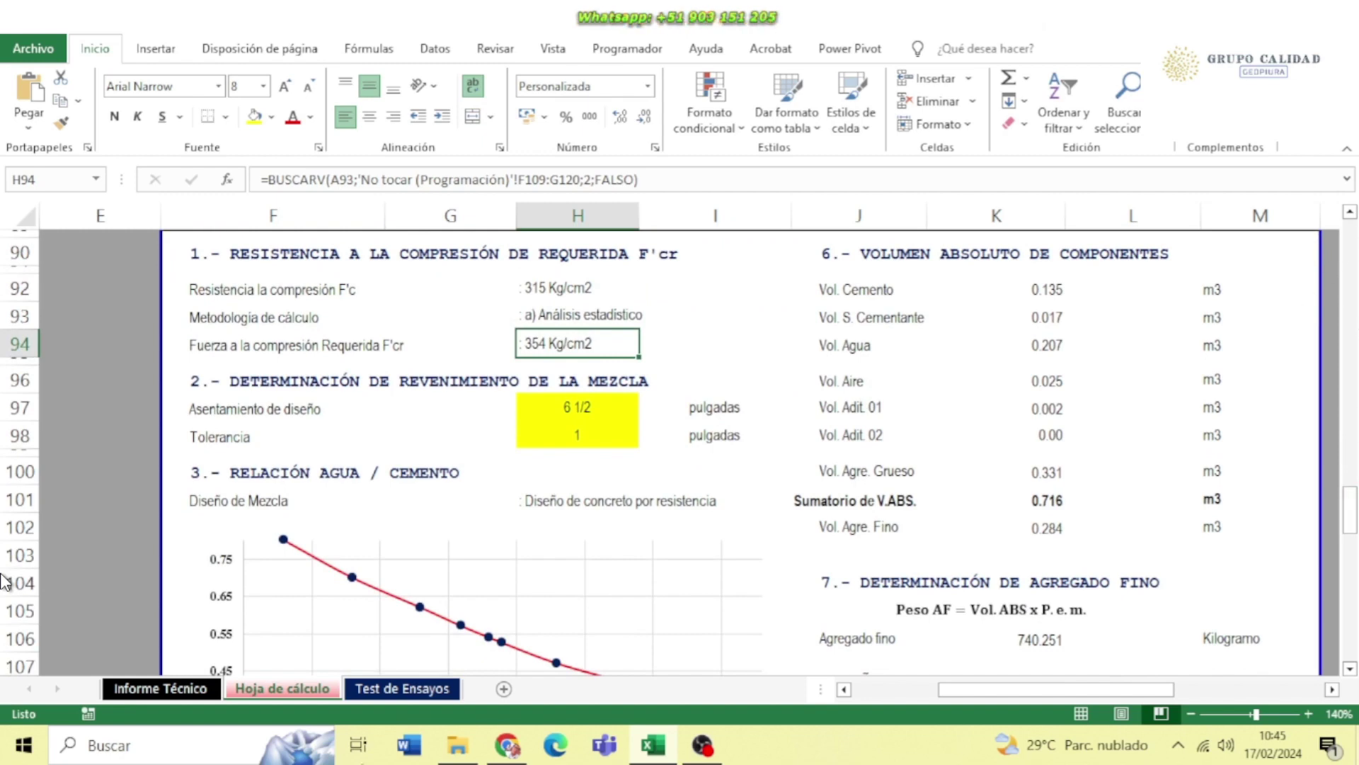
# Check the water/cement limit formulas in M34, M36 and M37 for design by strength, sulfate exposure and water contact
pyautogui.click(1350, 214)
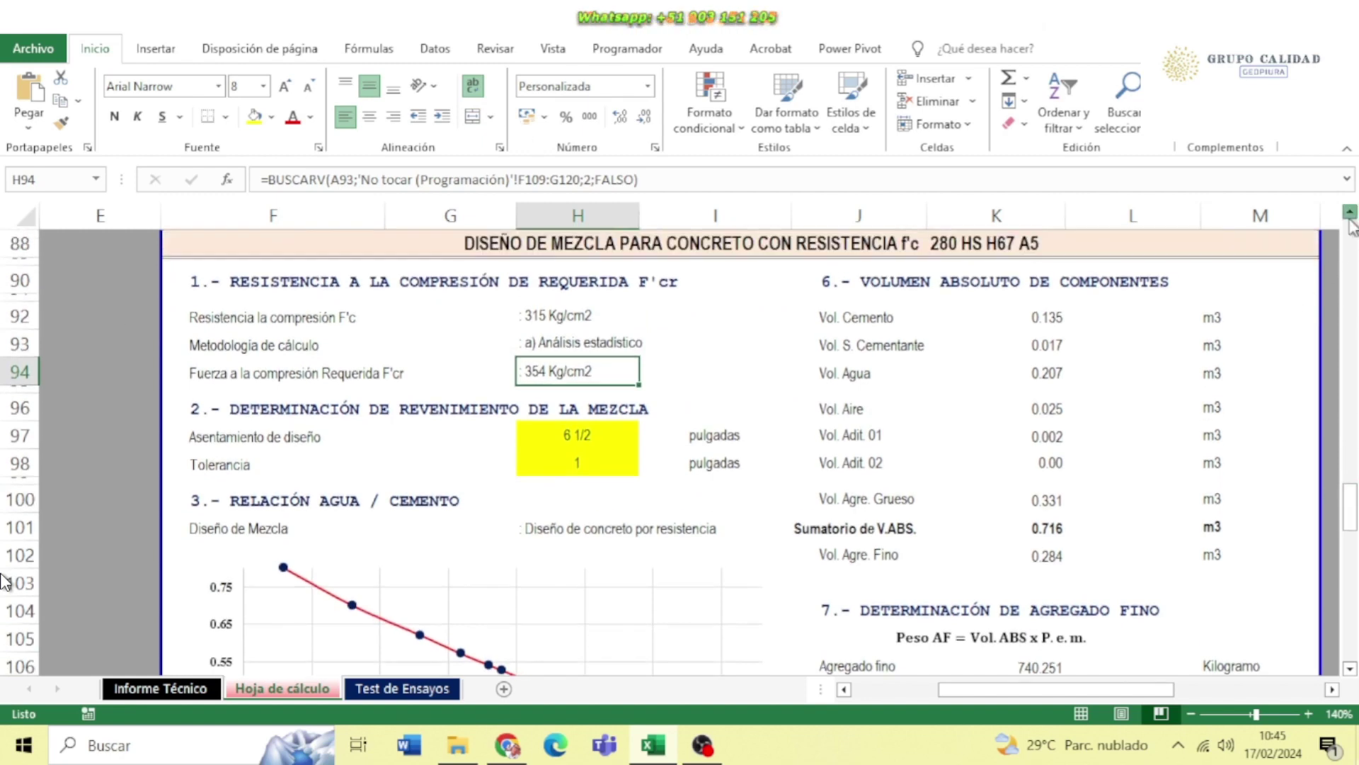
pyautogui.scroll(17, 1352, 227)
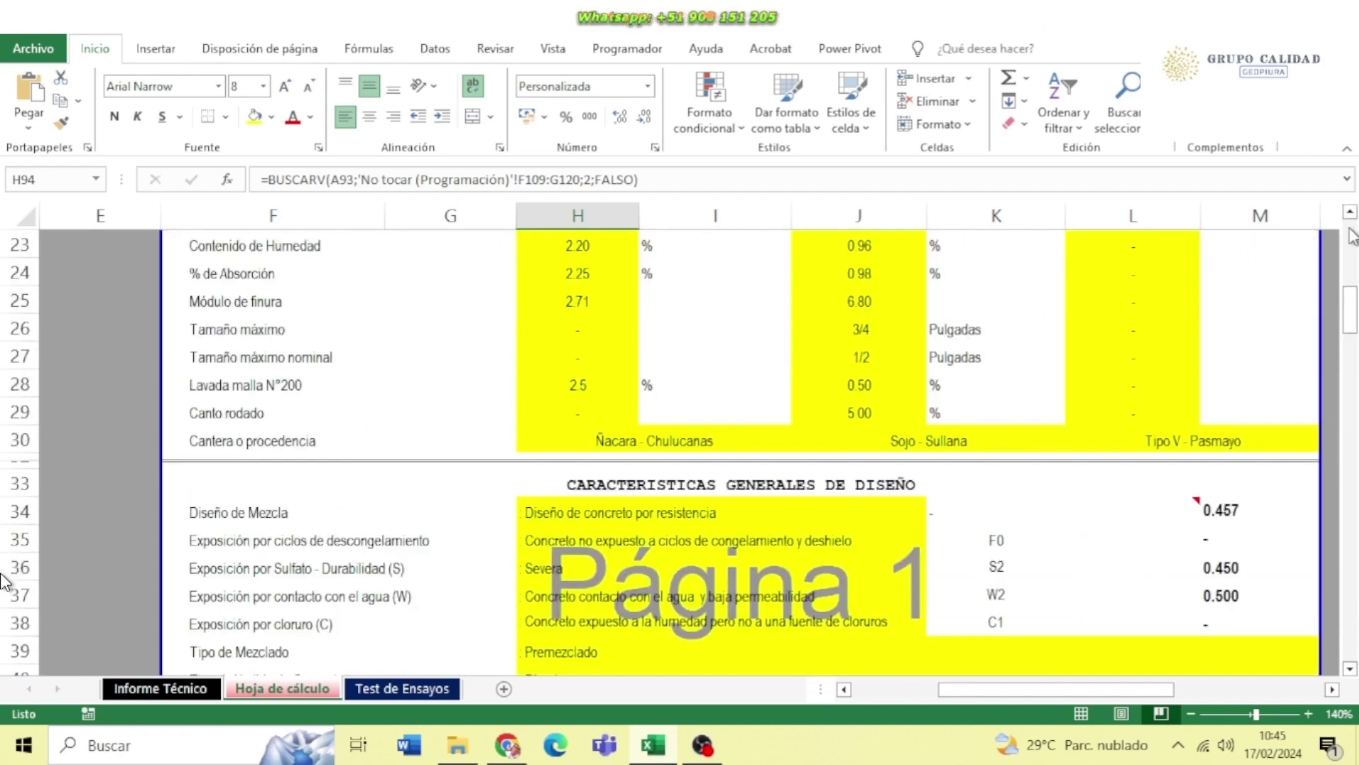
pyautogui.click(582, 516)
pyautogui.click(1231, 522)
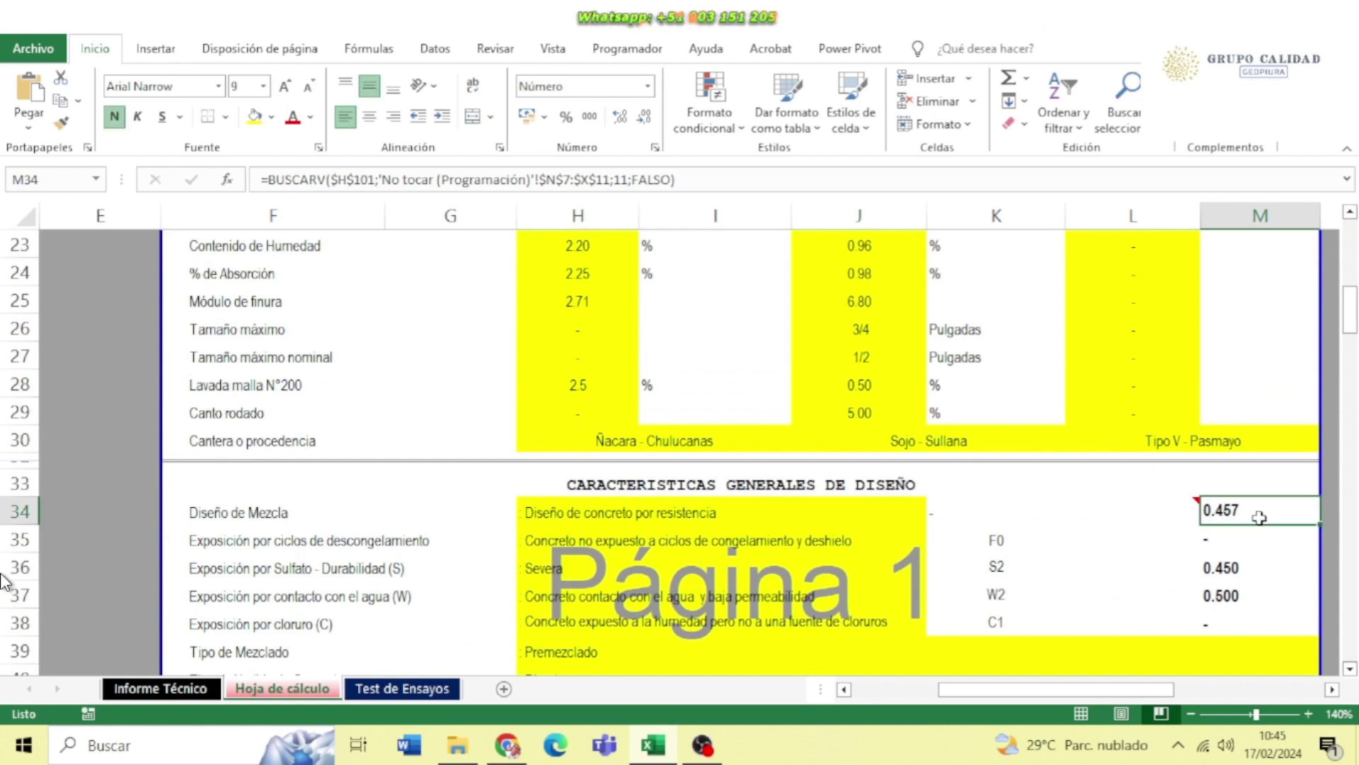
pyautogui.click(1237, 568)
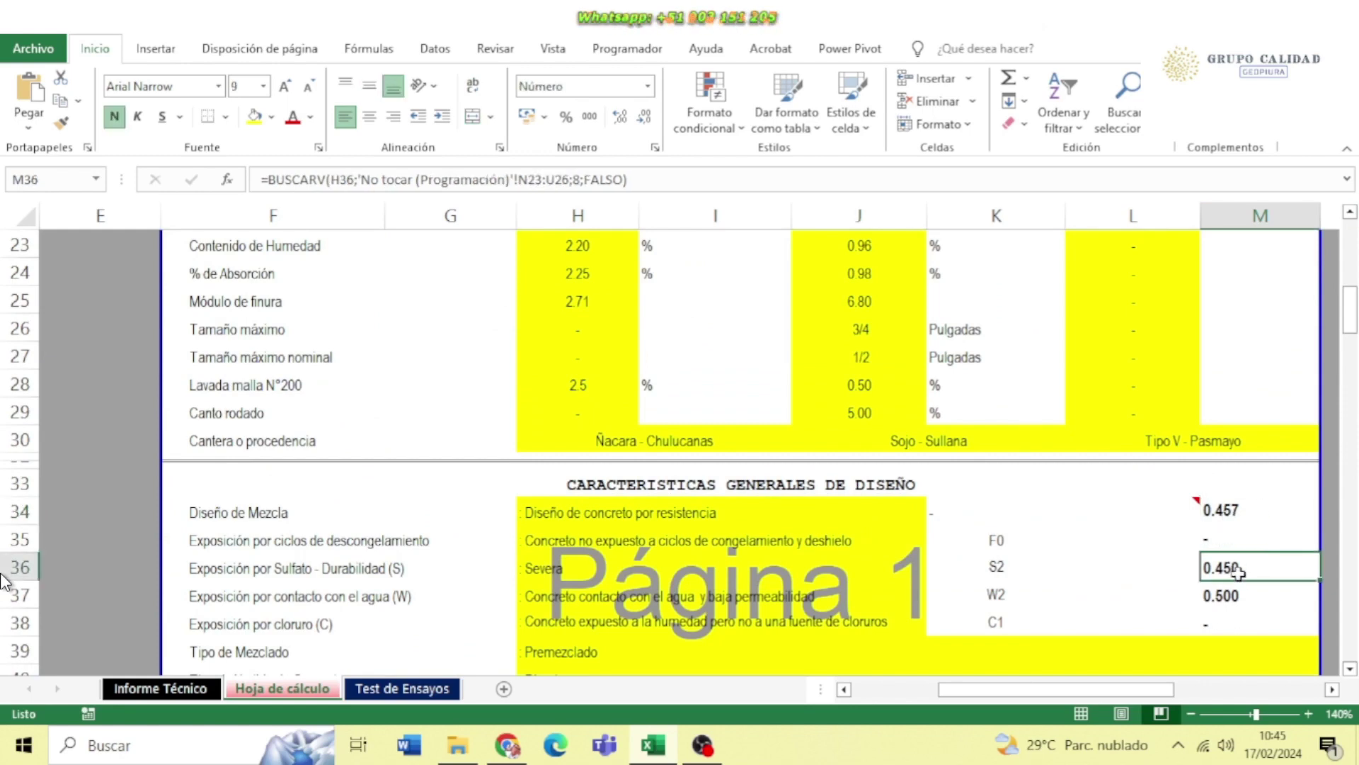
pyautogui.click(1236, 595)
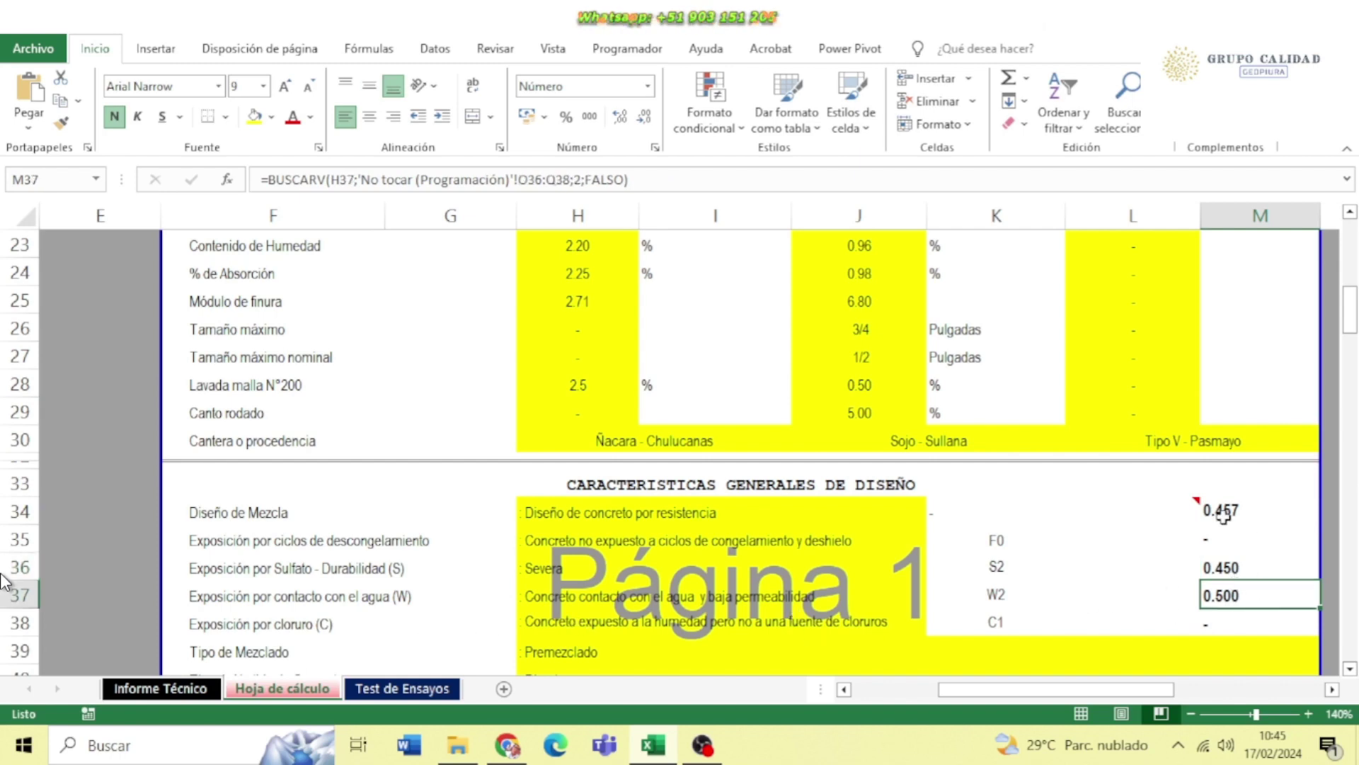
# Set the Asentamiento de diseño in H97 to 6 1/2 and the Tolerancia in H98 to 1 inch
pyautogui.scroll(-7, 716, 427)
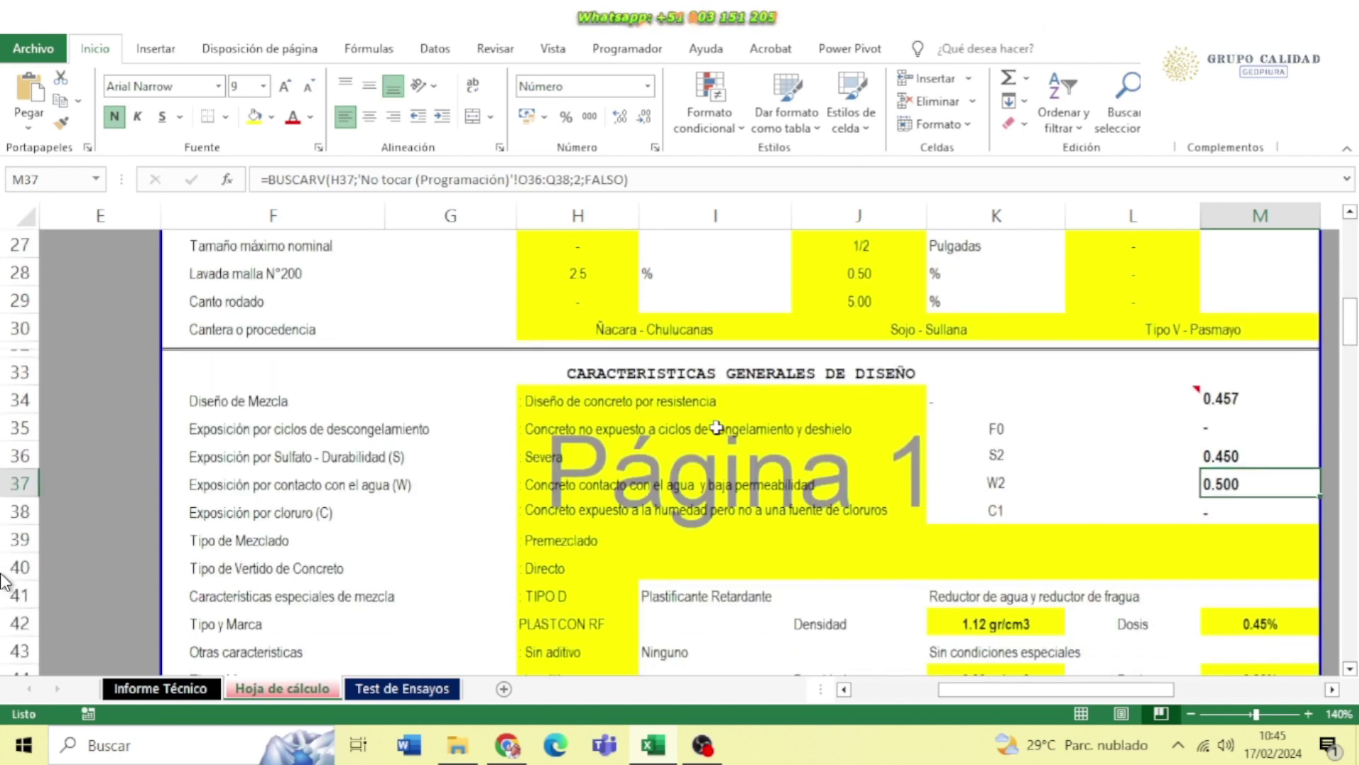
pyautogui.scroll(-5, 717, 427)
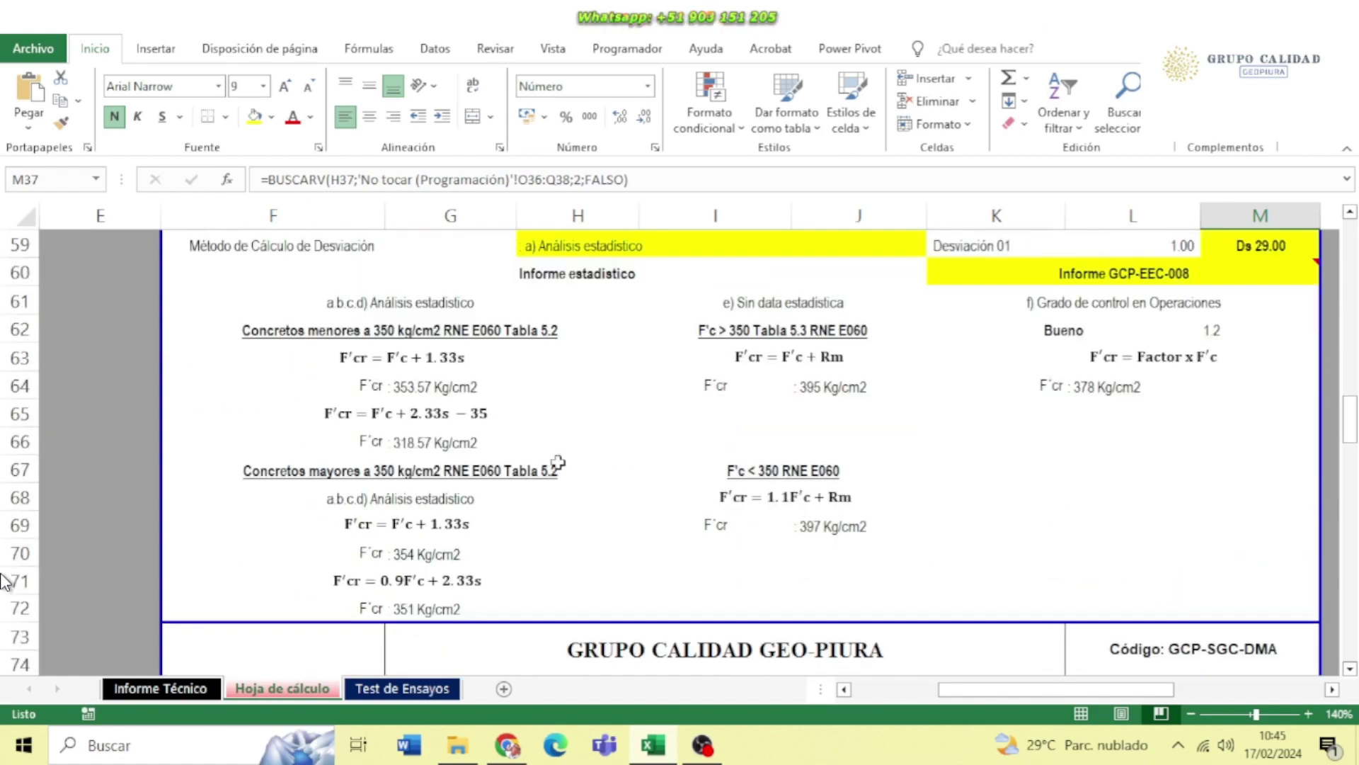
pyautogui.scroll(-3, 536, 468)
pyautogui.scroll(-8, 536, 468)
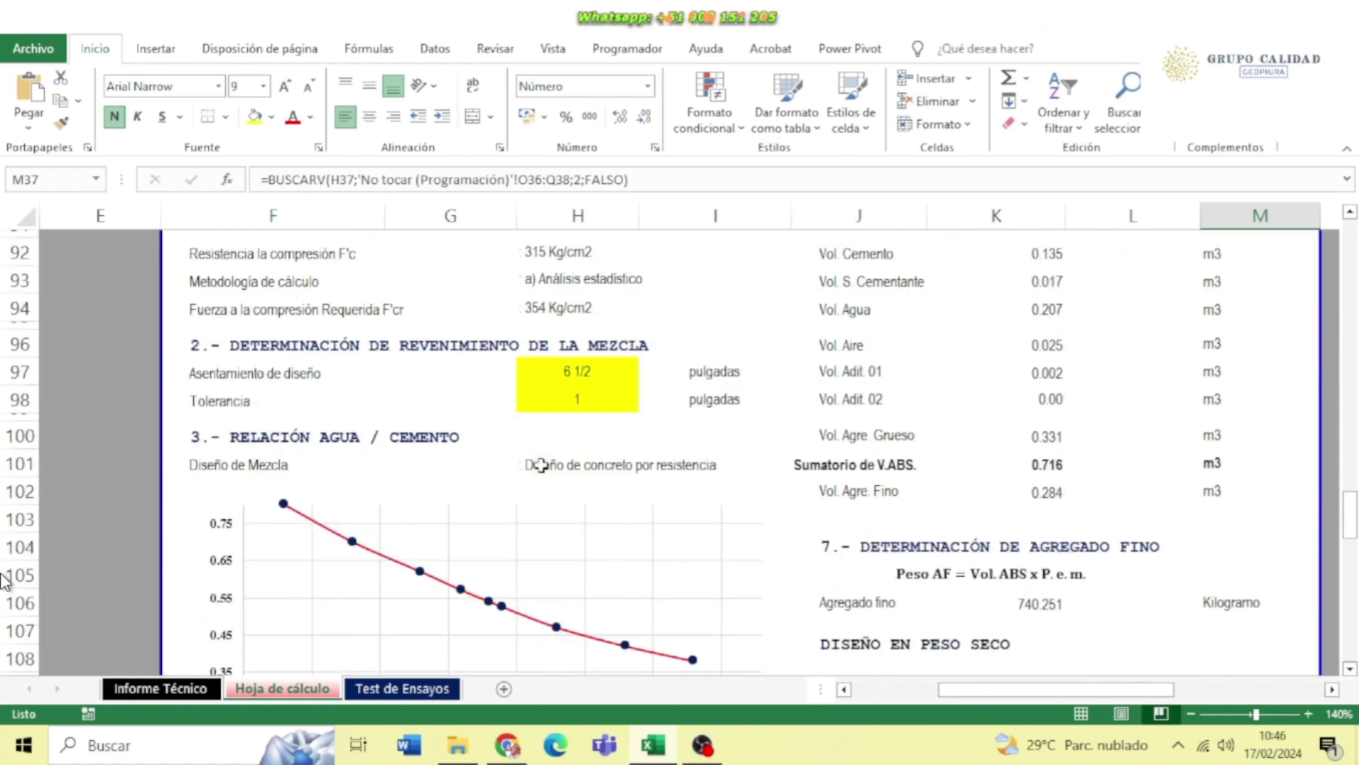
pyautogui.scroll(-1, 549, 400)
pyautogui.click(615, 282)
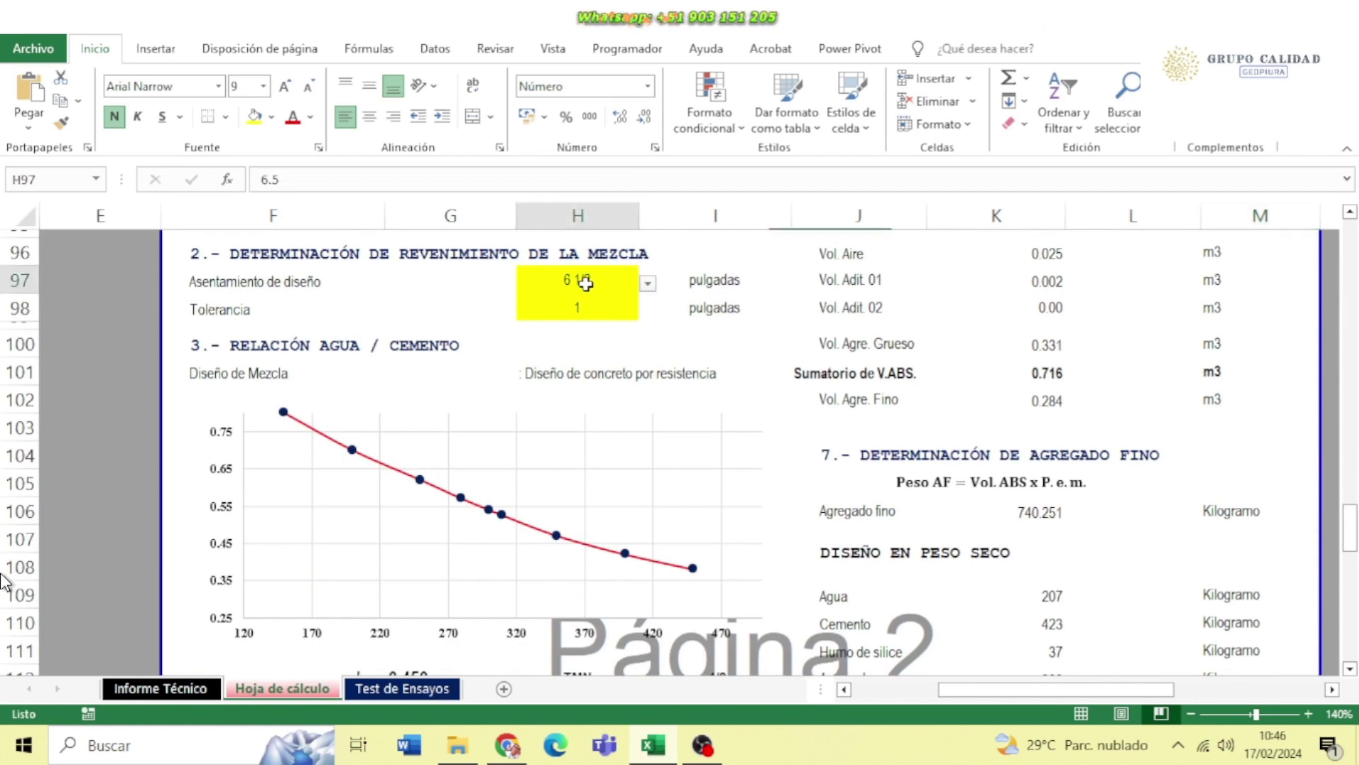
pyautogui.click(648, 286)
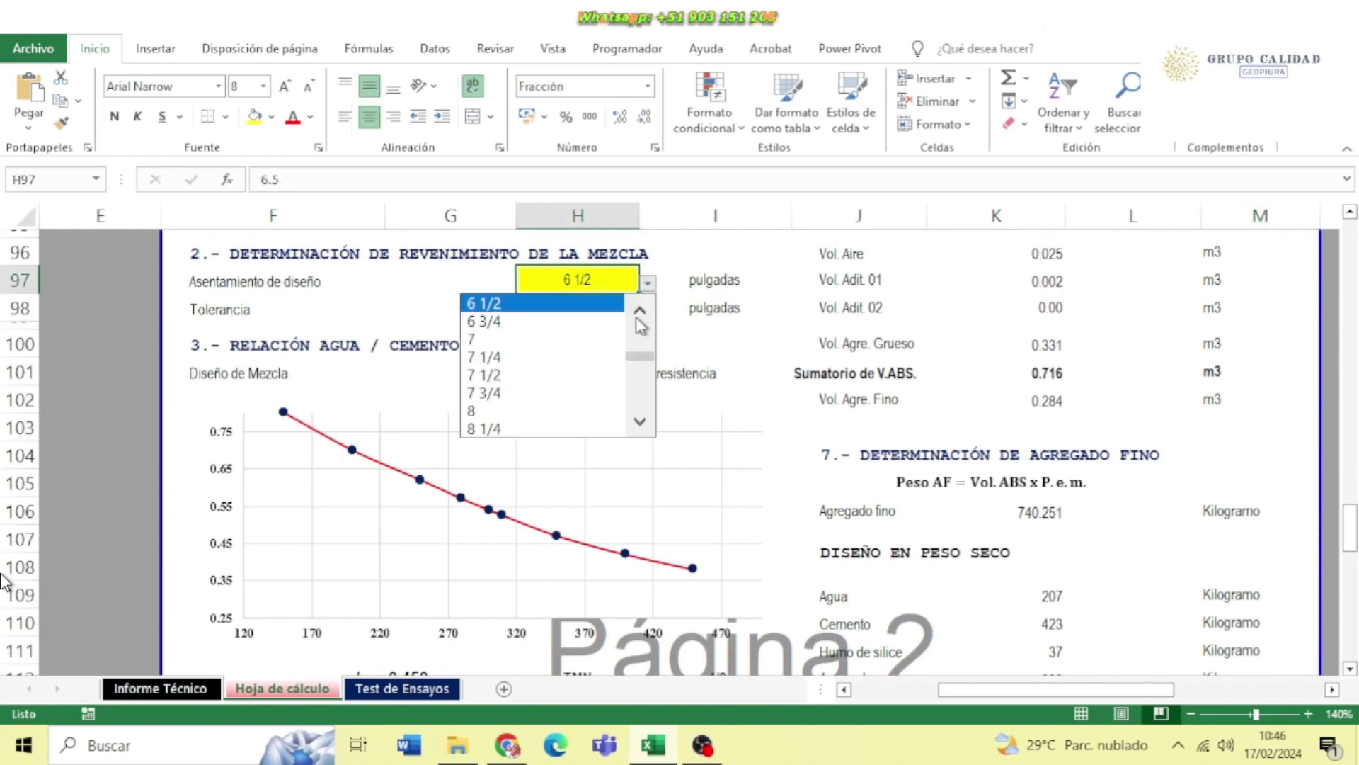
pyautogui.click(575, 301)
pyautogui.click(575, 301)
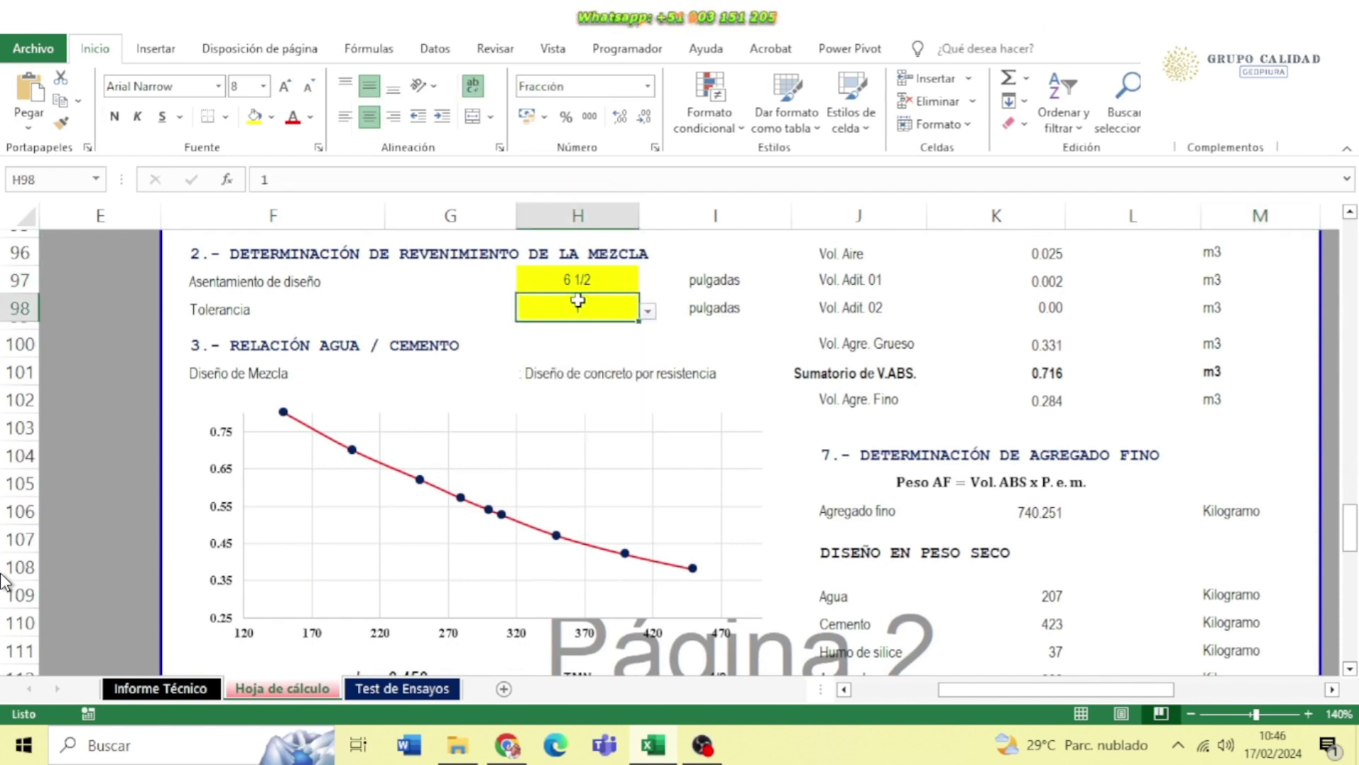
pyautogui.click(649, 316)
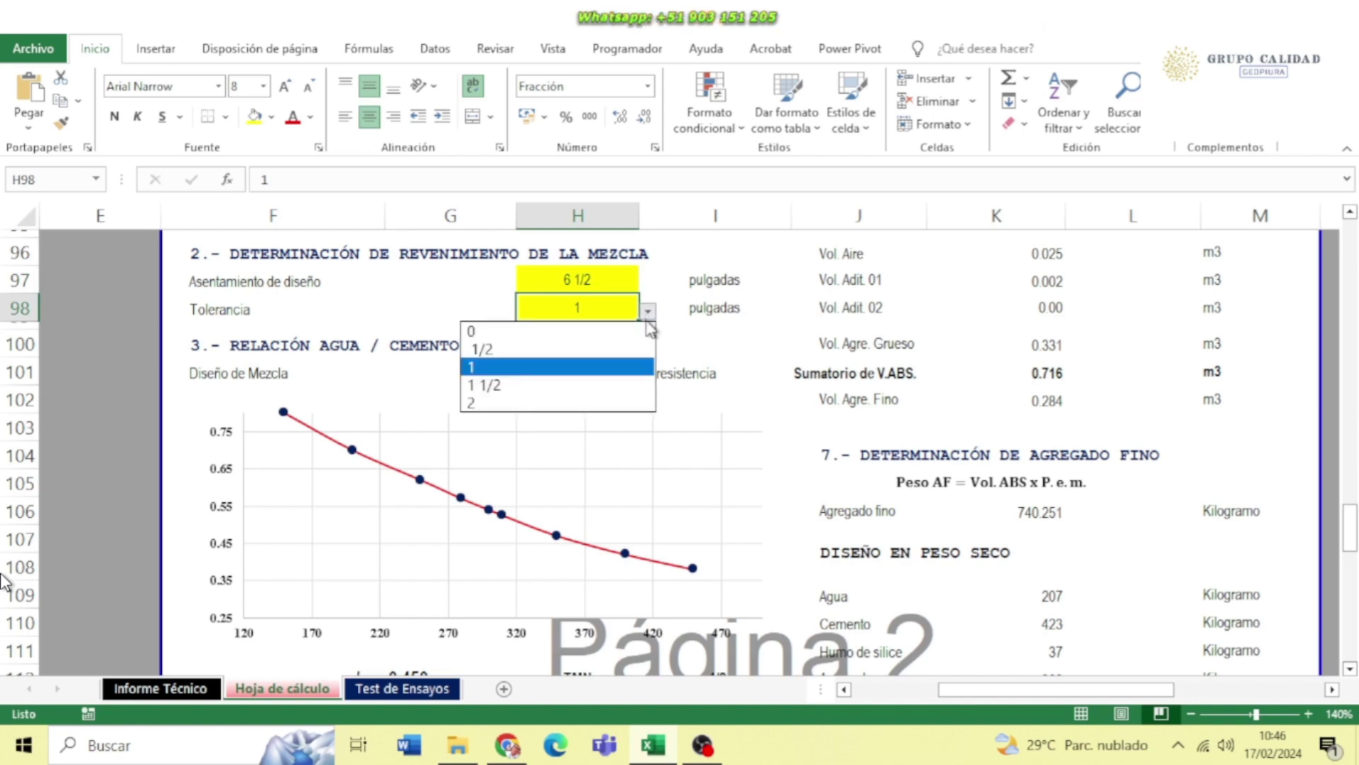
pyautogui.click(593, 366)
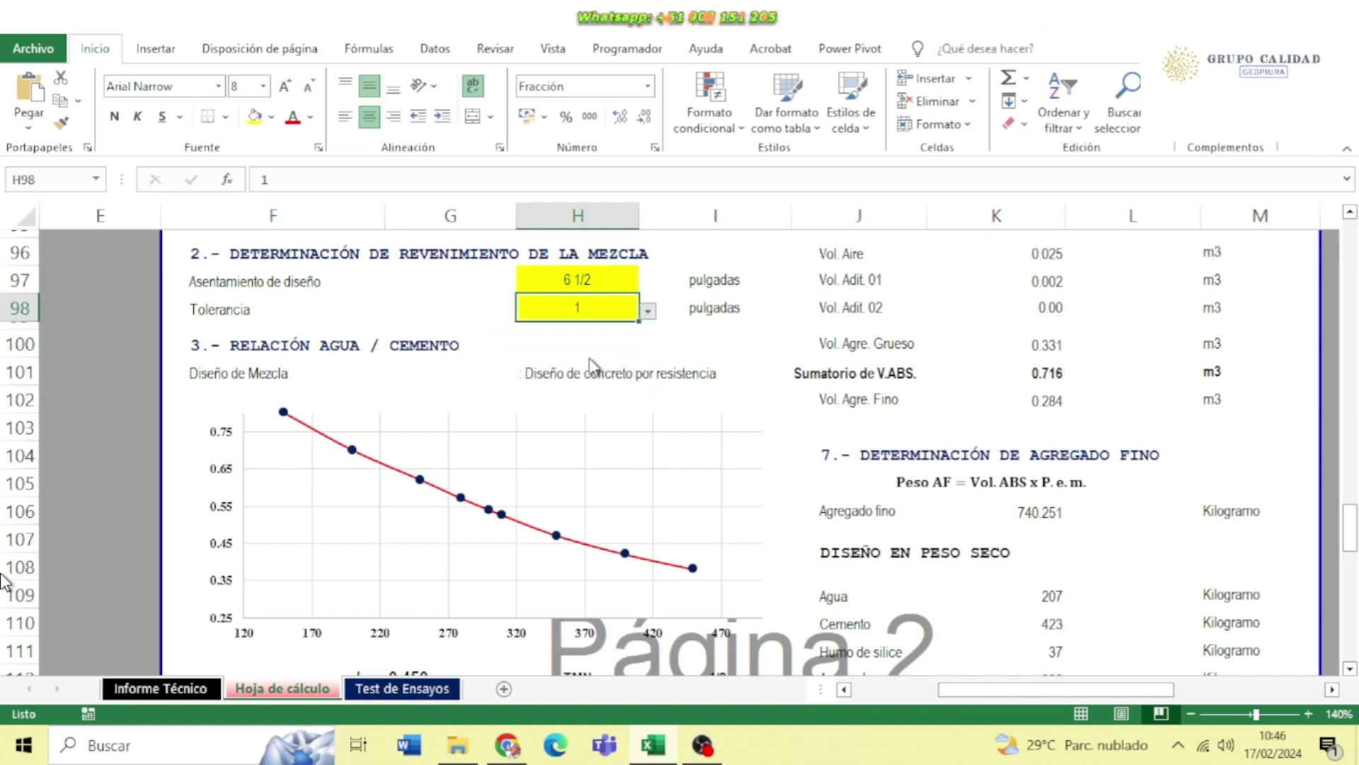
pyautogui.press('Down')
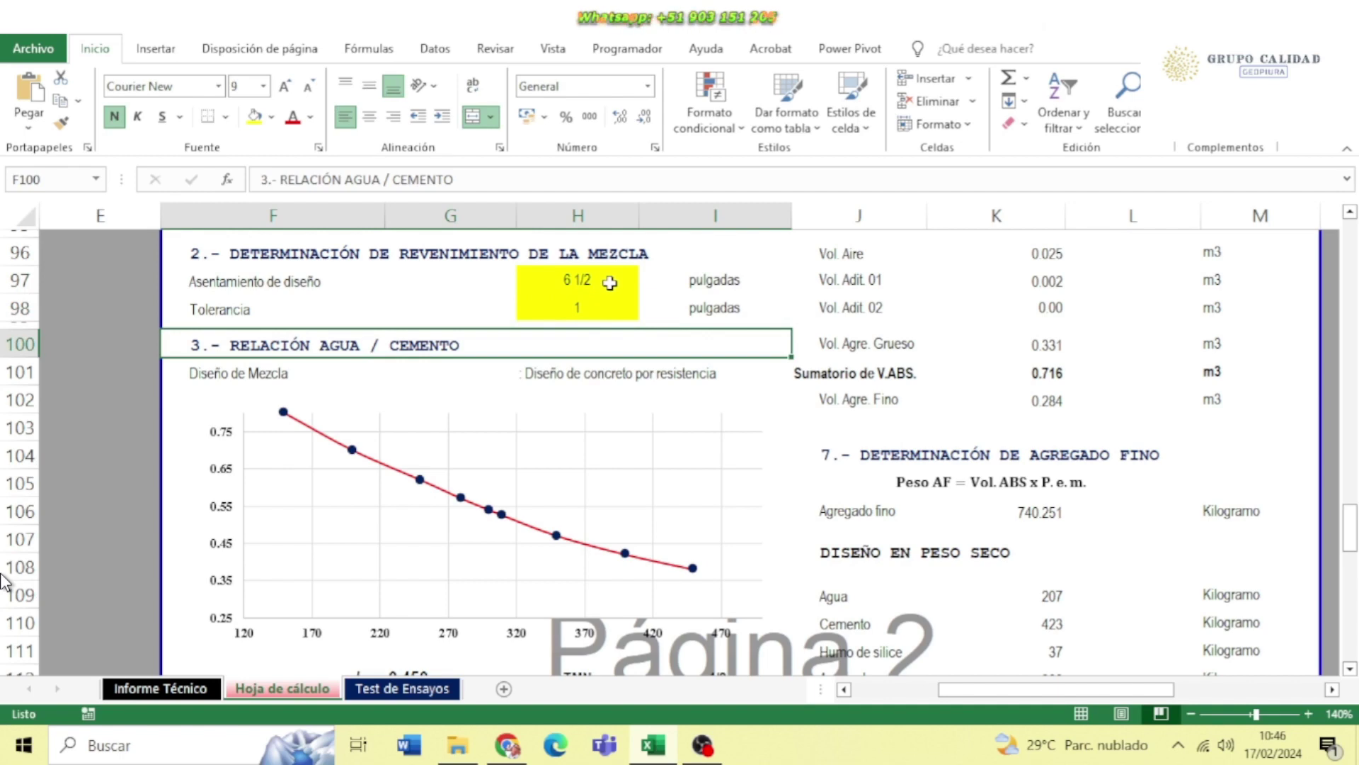
pyautogui.moveTo(611, 285); pyautogui.dragTo(609, 306)
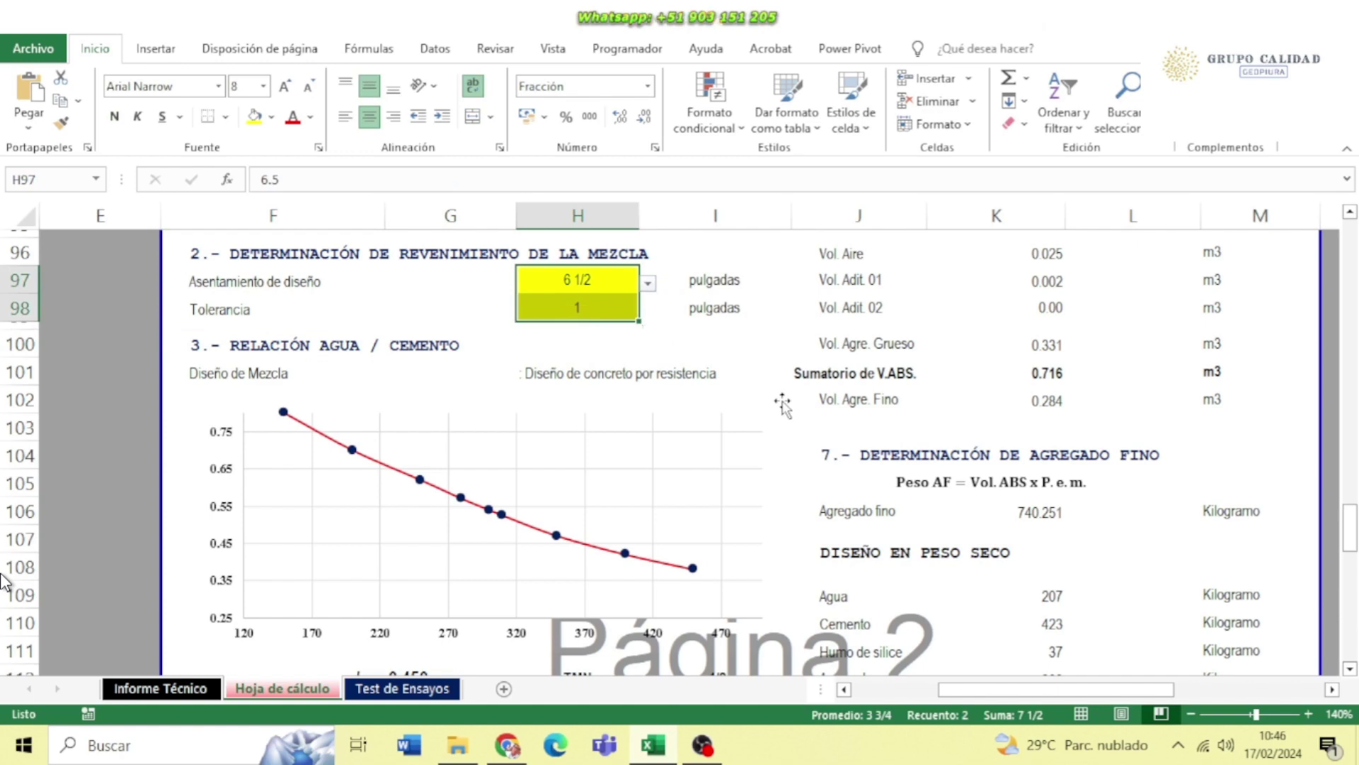
# Review the a/c ratio formula in G112 and the section 4 table of mixing water by slump and nominal aggregate size
pyautogui.scroll(-2, 708, 410)
pyautogui.click(141, 364)
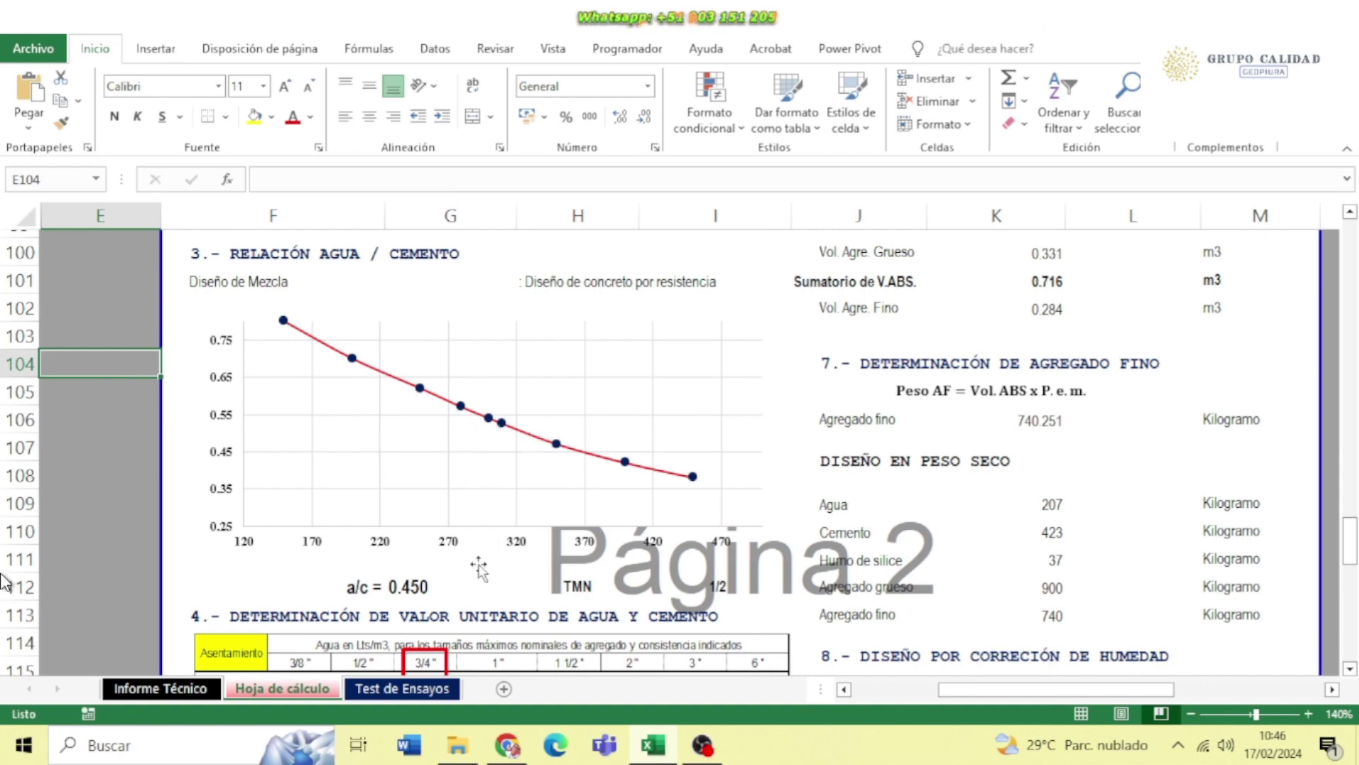
pyautogui.click(408, 590)
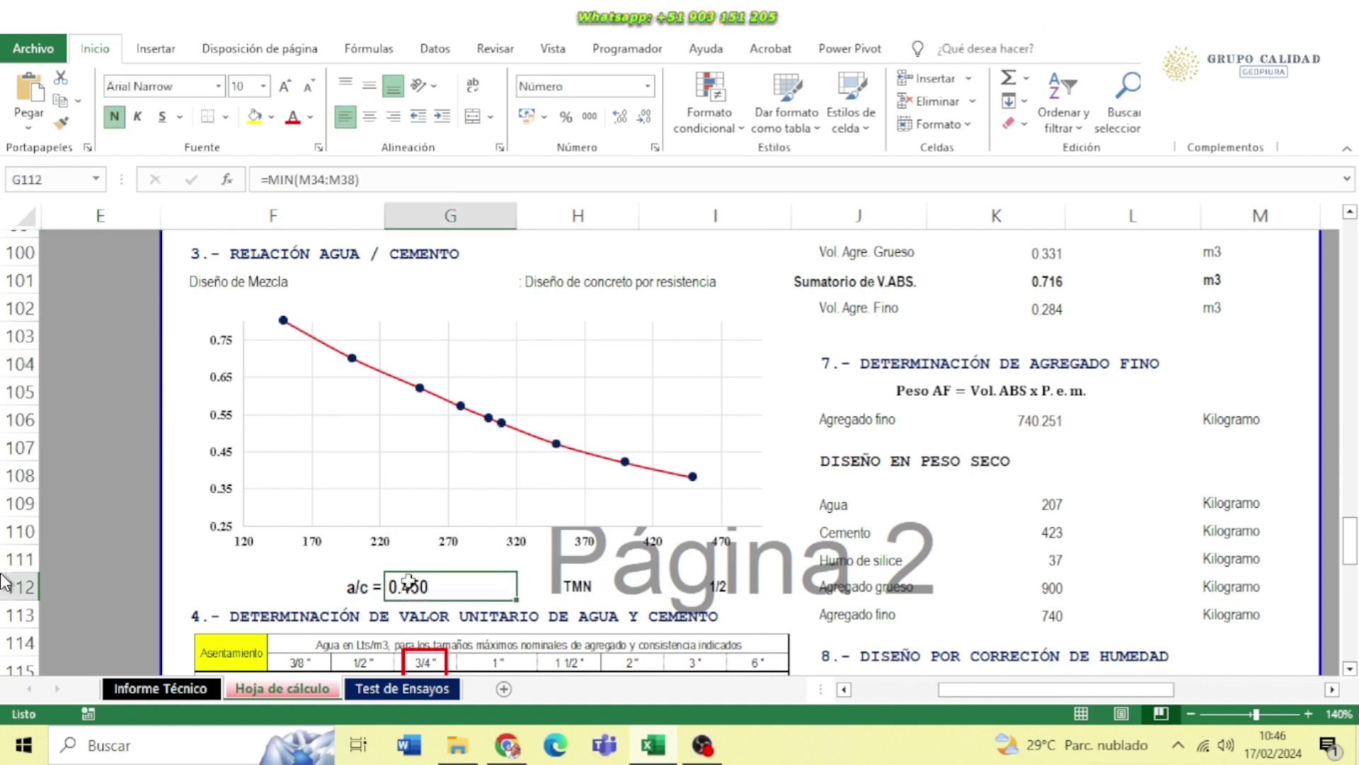
pyautogui.scroll(-2, 478, 581)
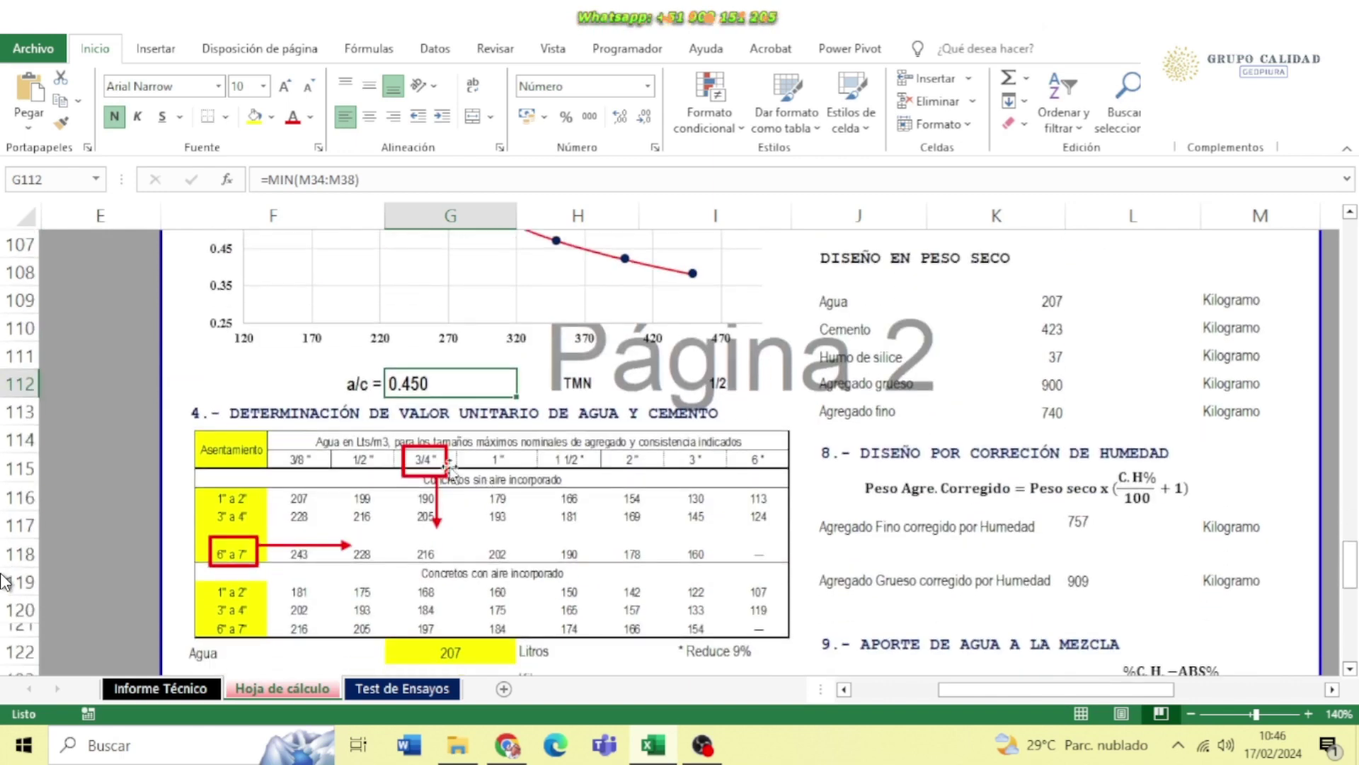
pyautogui.scroll(-2, 499, 425)
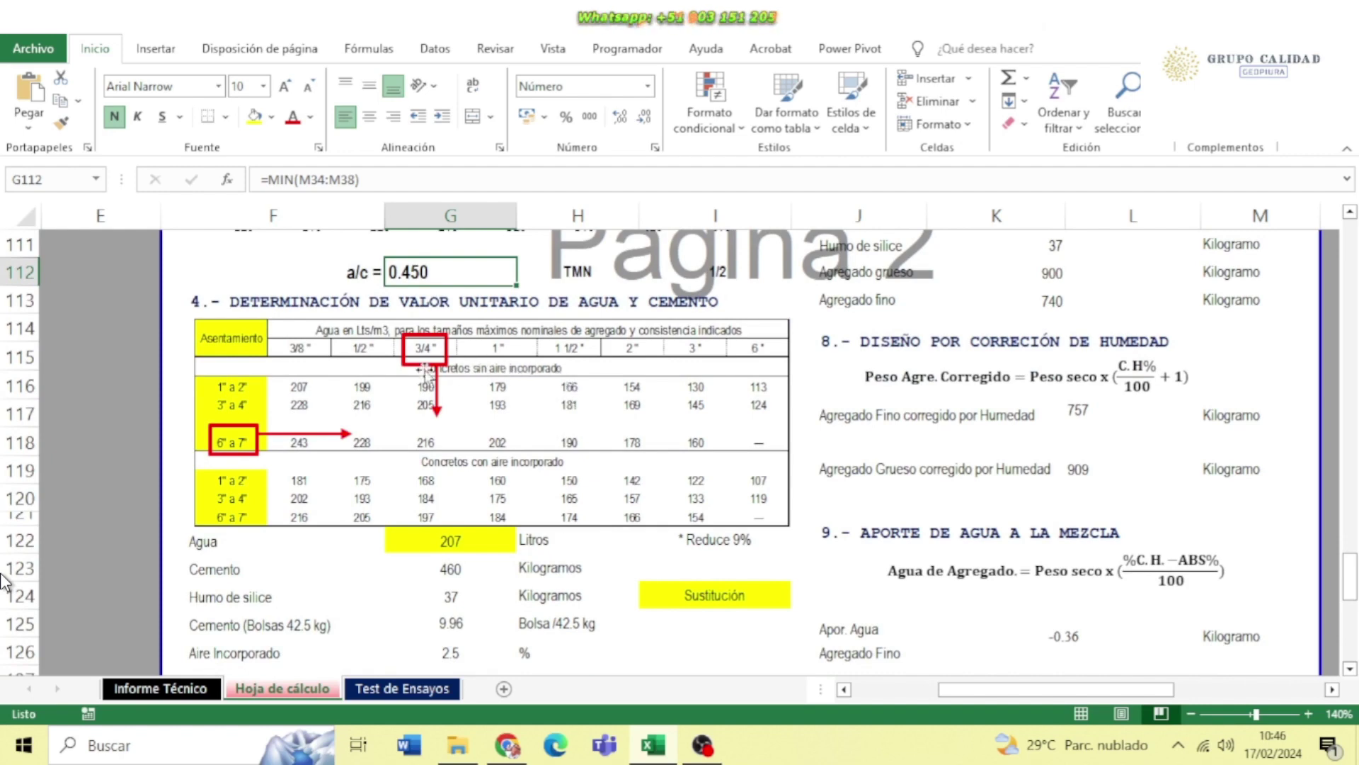
pyautogui.click(658, 362)
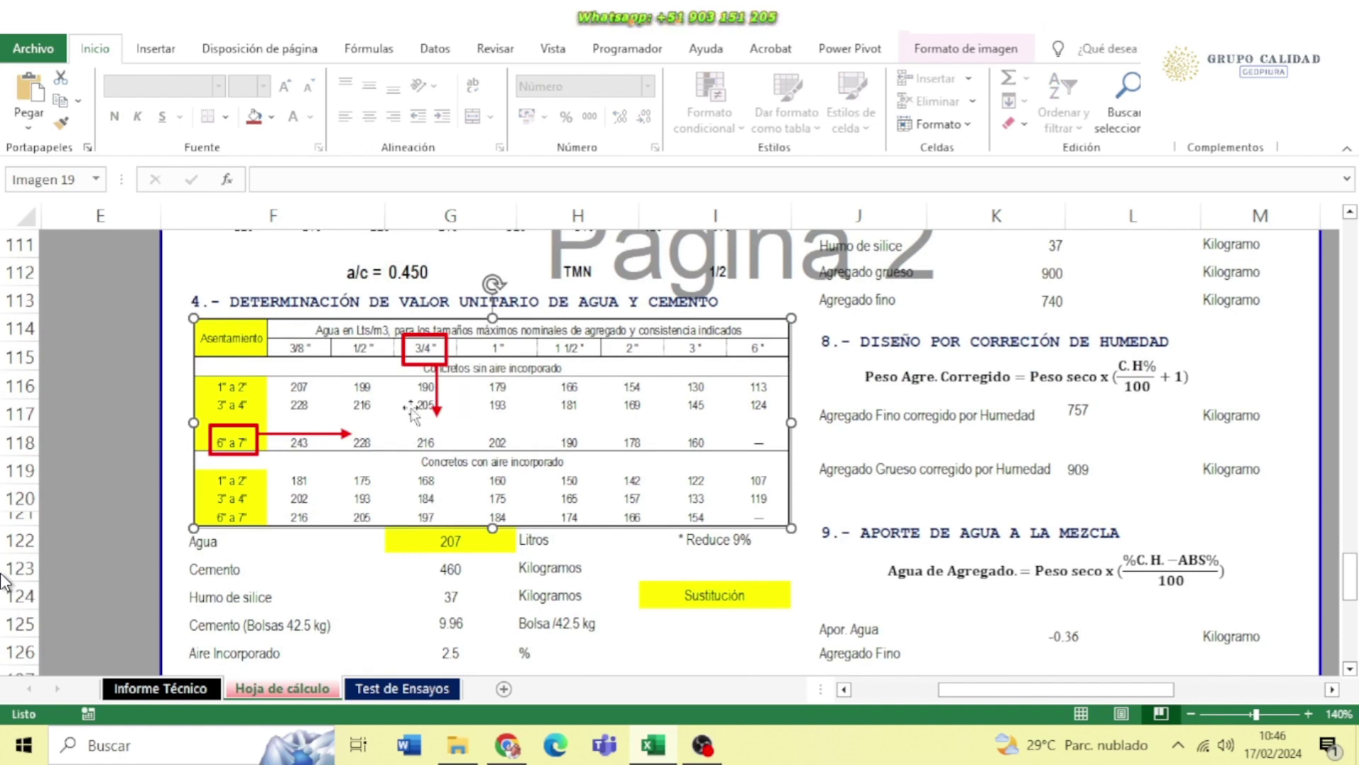
pyautogui.click(88, 378)
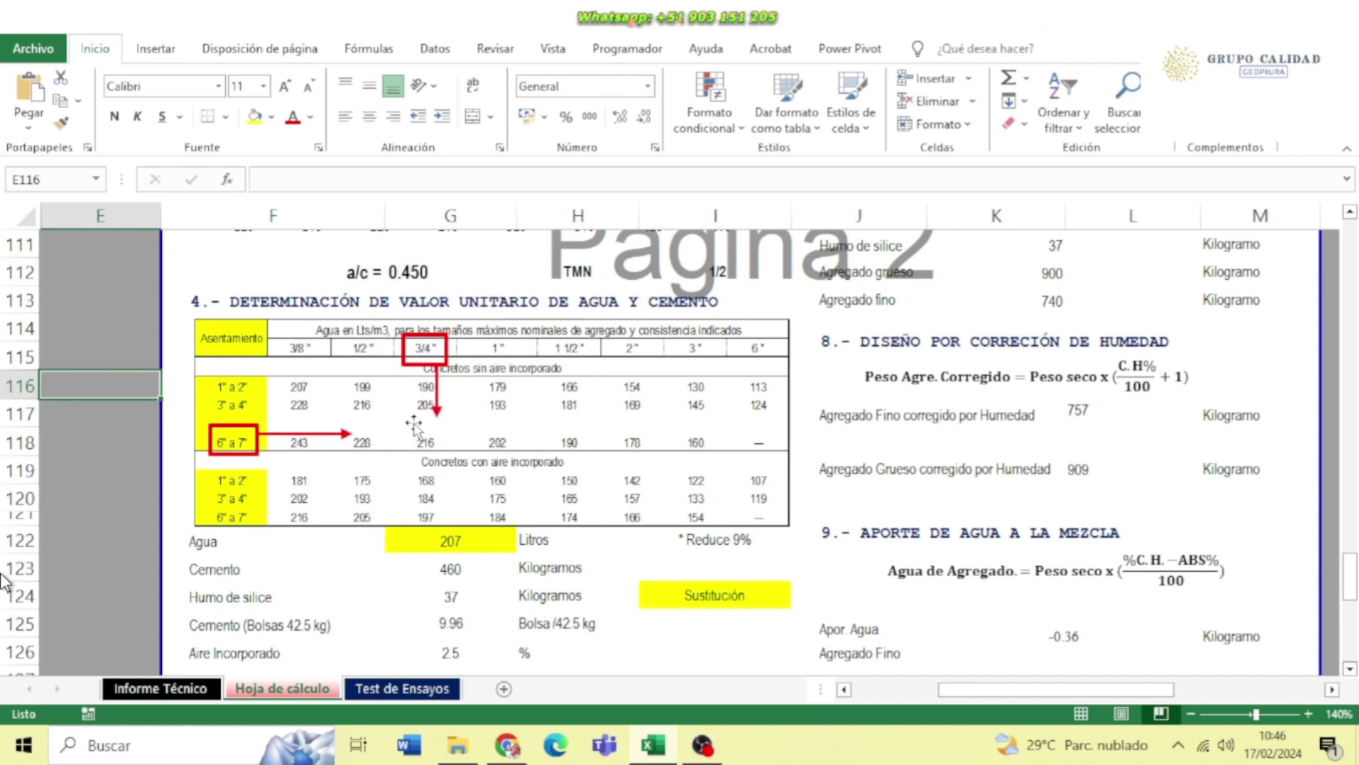
# Move the red rectangle in the section 4 water table from the 3/4" heading onto the 1/2" heading
pyautogui.click(413, 365)
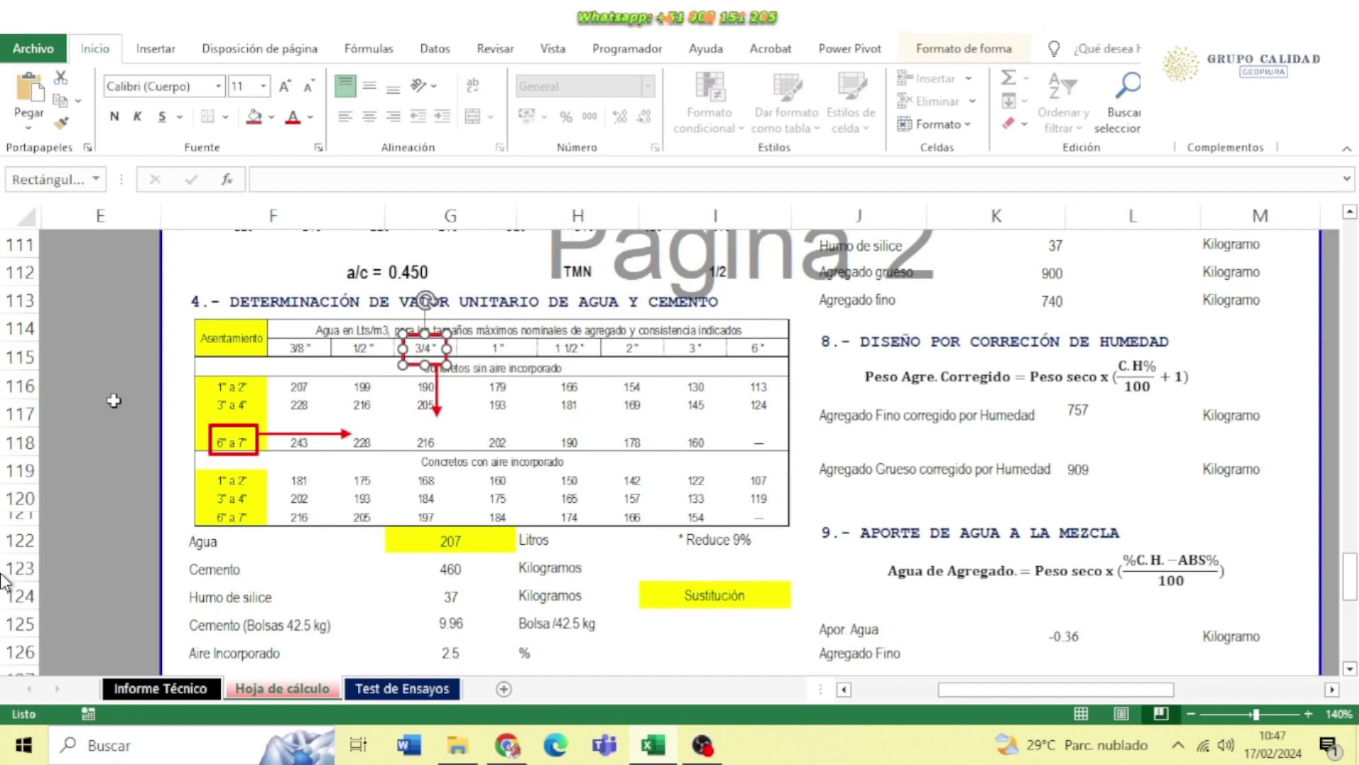
pyautogui.press('Left')
pyautogui.press('Left')
pyautogui.press('Left')
pyautogui.press('Left')
pyautogui.press('Left')
pyautogui.press('Left')
pyautogui.press('Left')
pyautogui.press('Left')
pyautogui.press('Left')
pyautogui.press('Left')
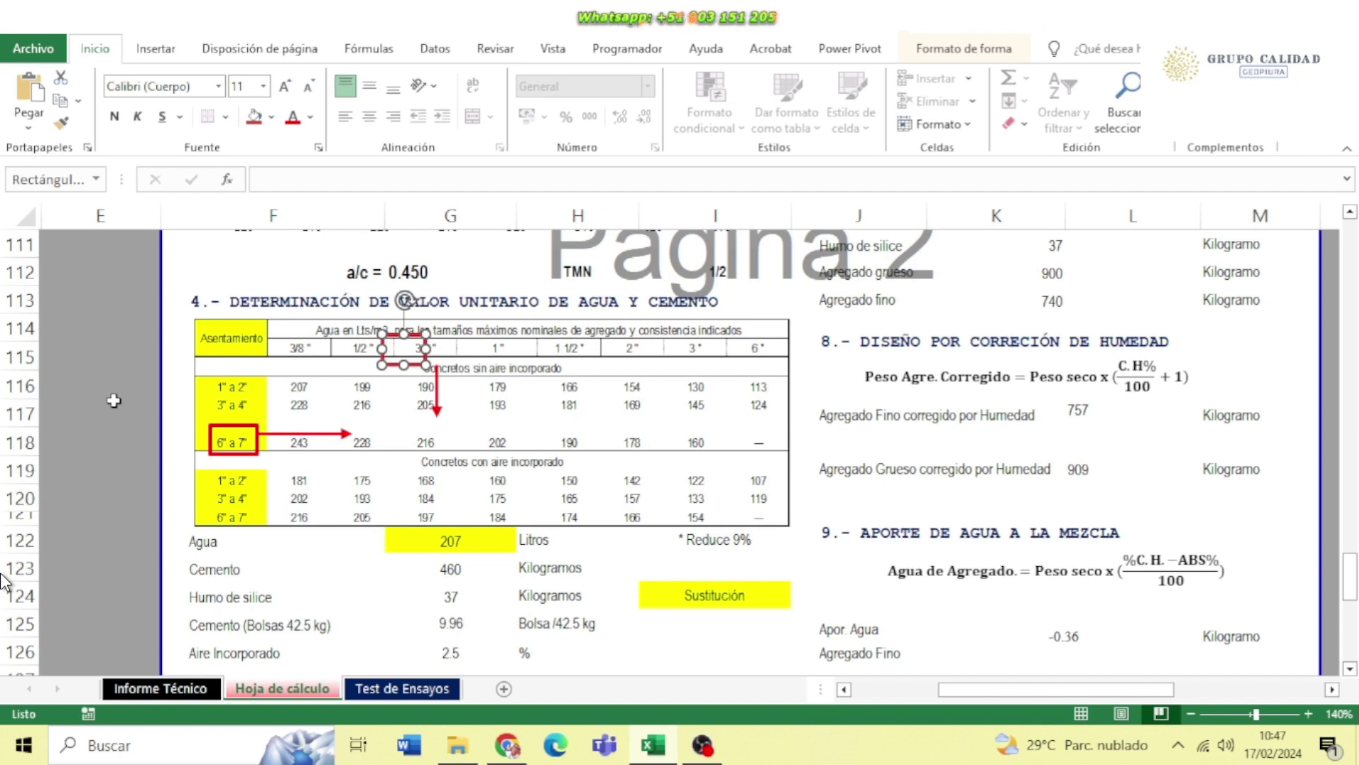
pyautogui.press('Left')
pyautogui.press('Left')
pyautogui.press('Left')
pyautogui.press('Left')
pyautogui.press('Left')
pyautogui.press('Left')
pyautogui.press('Left')
pyautogui.press('Left')
pyautogui.press('Left')
pyautogui.press('Left')
pyautogui.press('Left')
pyautogui.press('Left')
pyautogui.press('Left')
pyautogui.press('Left')
pyautogui.press('Left')
pyautogui.press('Left')
pyautogui.press('Left')
pyautogui.press('Left')
pyautogui.press('Left')
pyautogui.press('Left')
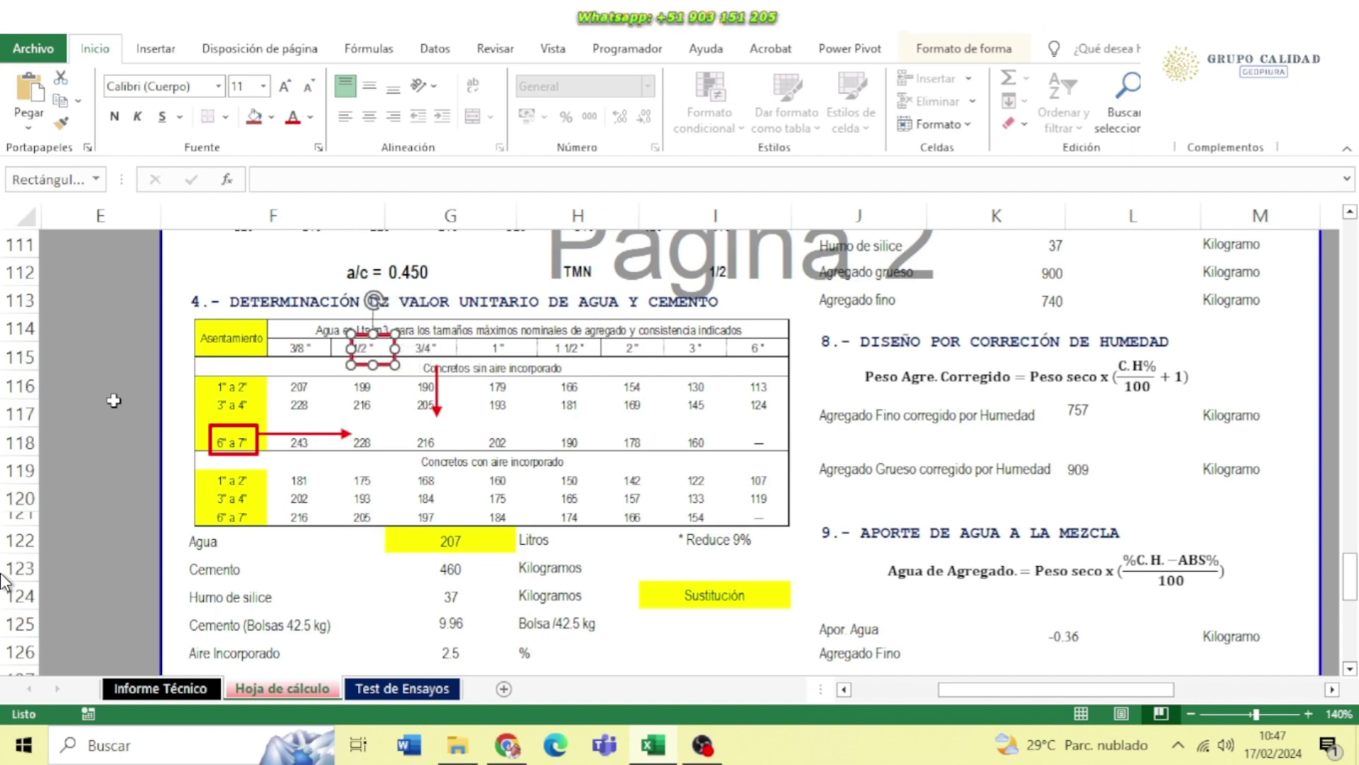
pyautogui.press('Right')
pyautogui.press('Right')
pyautogui.press('Right')
pyautogui.press('Right')
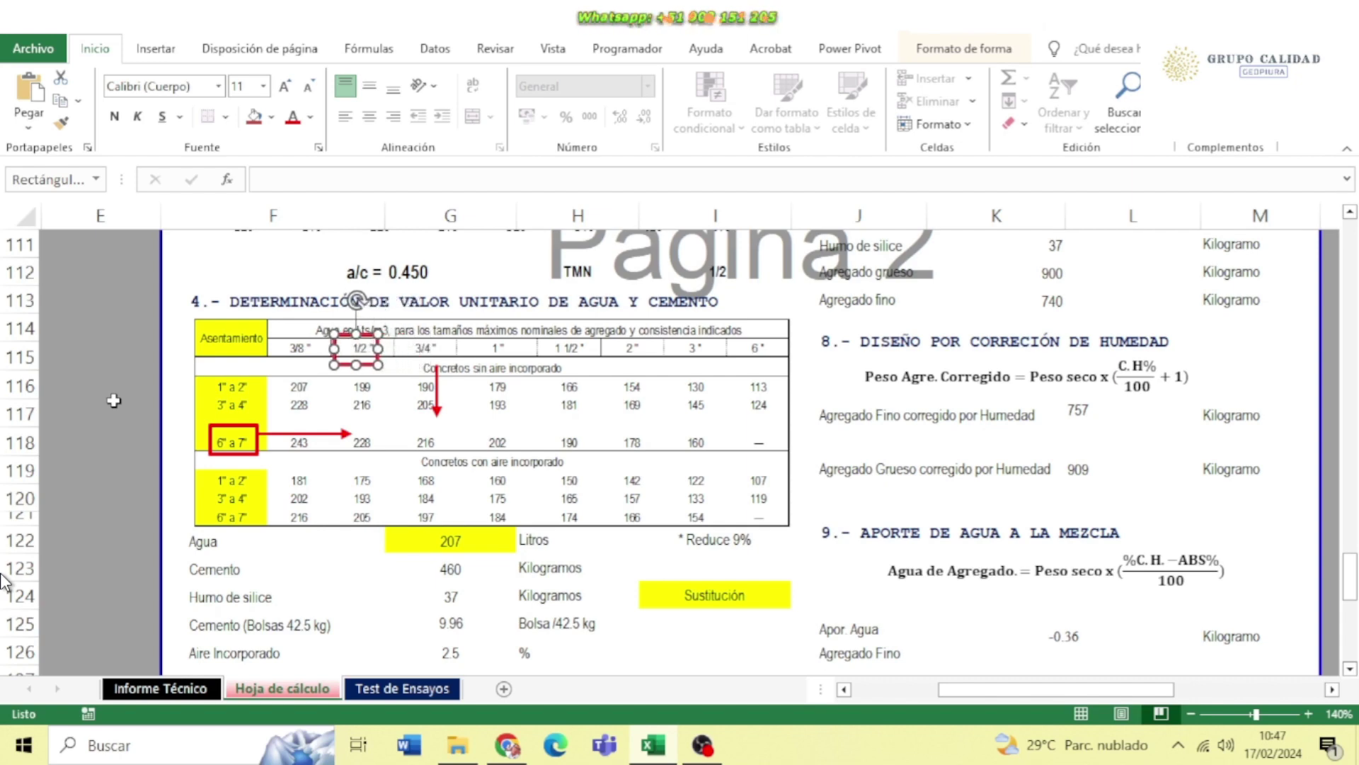
pyautogui.press('Right')
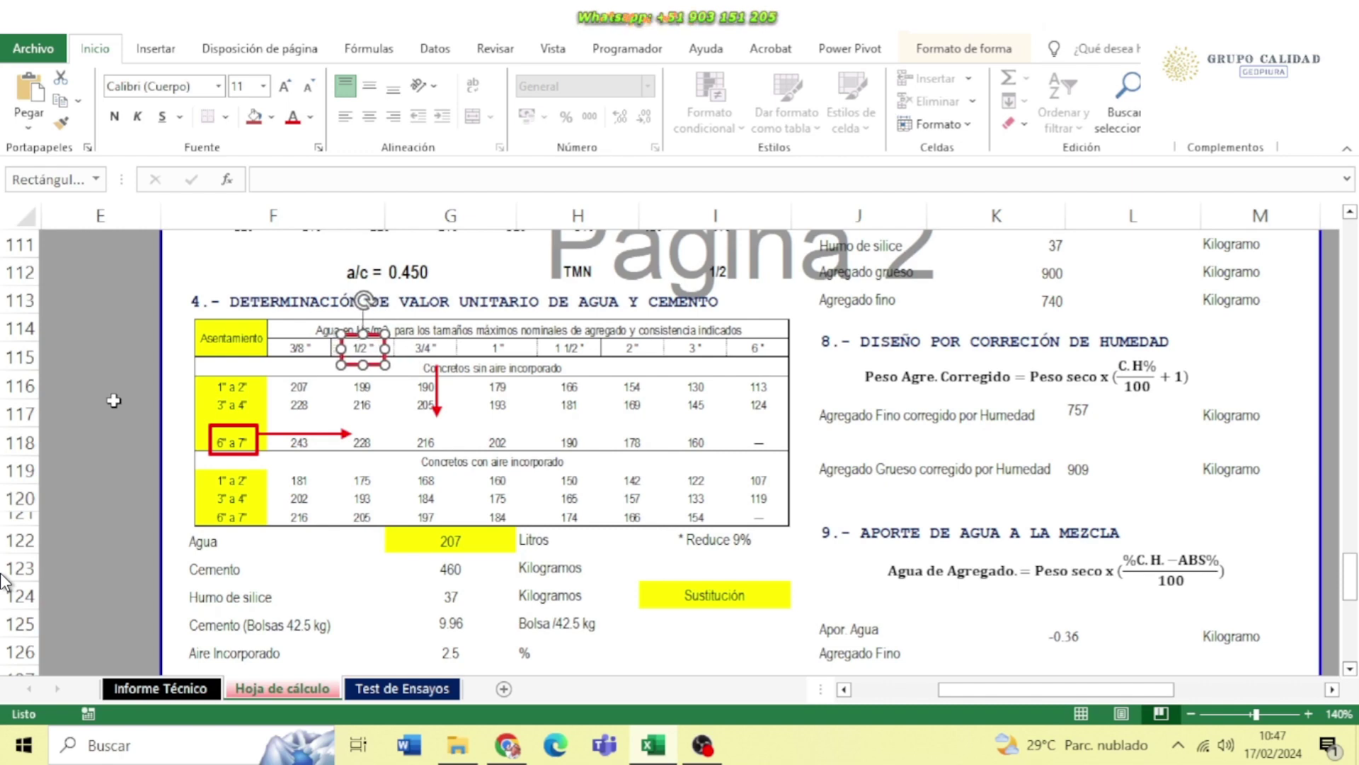
# Move the vertical red arrow in the water table over to the 1/2" column, below the red rectangle
pyautogui.click(436, 407)
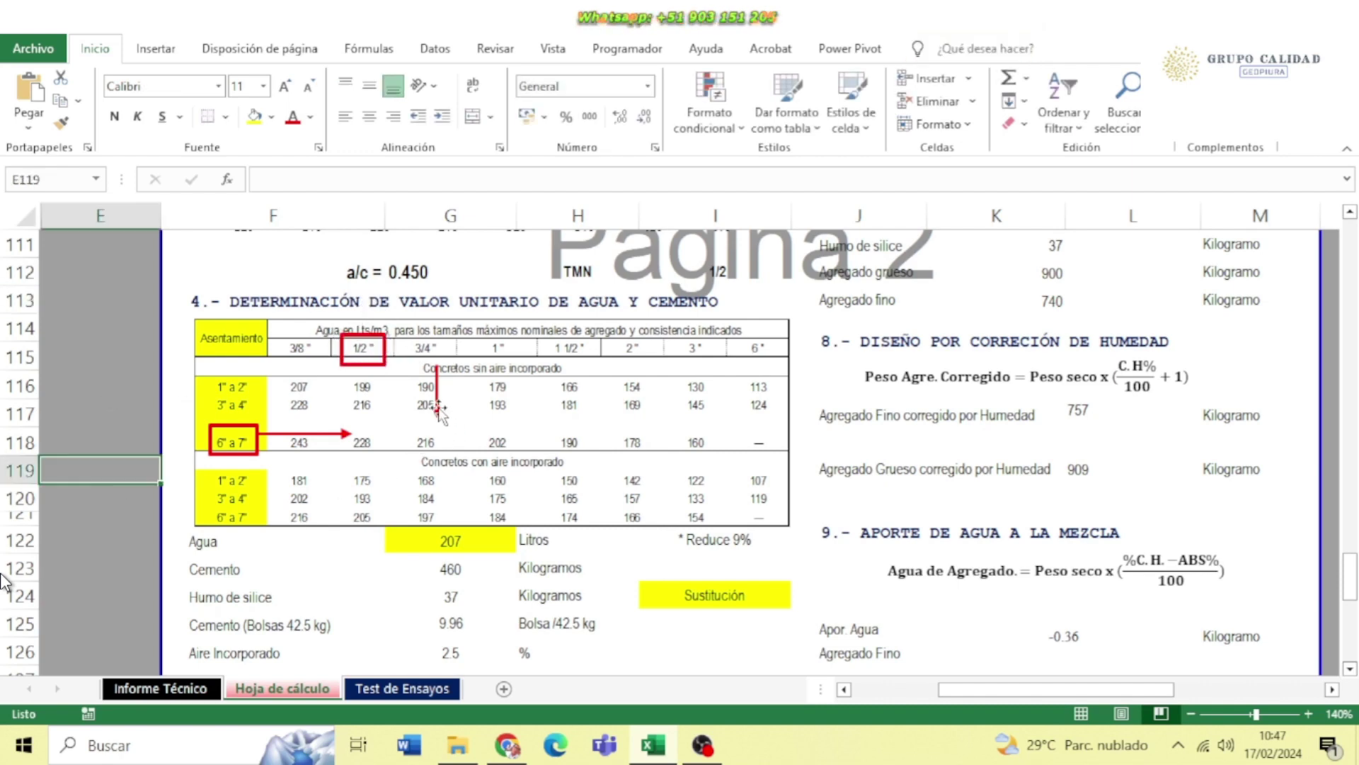
pyautogui.press('Left')
pyautogui.press('Left')
pyautogui.press('Left')
pyautogui.press('Left')
pyautogui.press('Left')
pyautogui.press('Left')
pyautogui.press('Left')
pyautogui.press('Left')
pyautogui.press('Left')
pyautogui.press('Left')
pyautogui.press('Left')
pyautogui.press('Left')
pyautogui.press('Left')
pyautogui.press('Left')
pyautogui.press('Left')
pyautogui.press('Left')
pyautogui.press('Left')
pyautogui.press('Left')
pyautogui.press('Left')
pyautogui.press('Left')
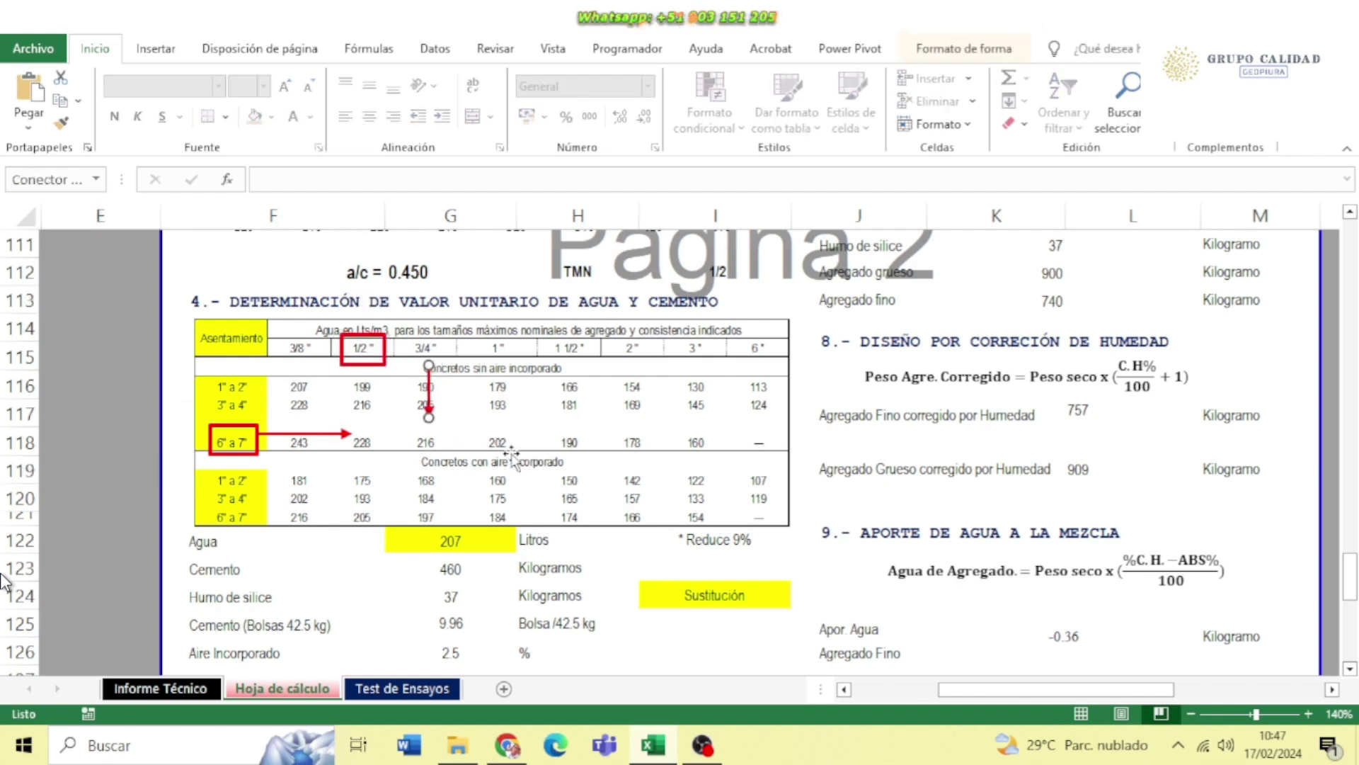
pyautogui.press('Left')
pyautogui.press('Left')
pyautogui.press('Left')
pyautogui.press('Left')
pyautogui.press('Left')
pyautogui.press('Left')
pyautogui.press('Left')
pyautogui.press('Left')
pyautogui.press('Left')
pyautogui.press('Left')
pyautogui.press('Left')
pyautogui.press('Left')
pyautogui.press('Right')
pyautogui.press('Right')
pyautogui.press('Right')
pyautogui.press('Right')
pyautogui.press('Right')
pyautogui.press('Right')
pyautogui.press('Right')
pyautogui.press('Right')
pyautogui.press('Right')
pyautogui.press('Right')
pyautogui.press('Right')
pyautogui.press('Right')
pyautogui.press('Left')
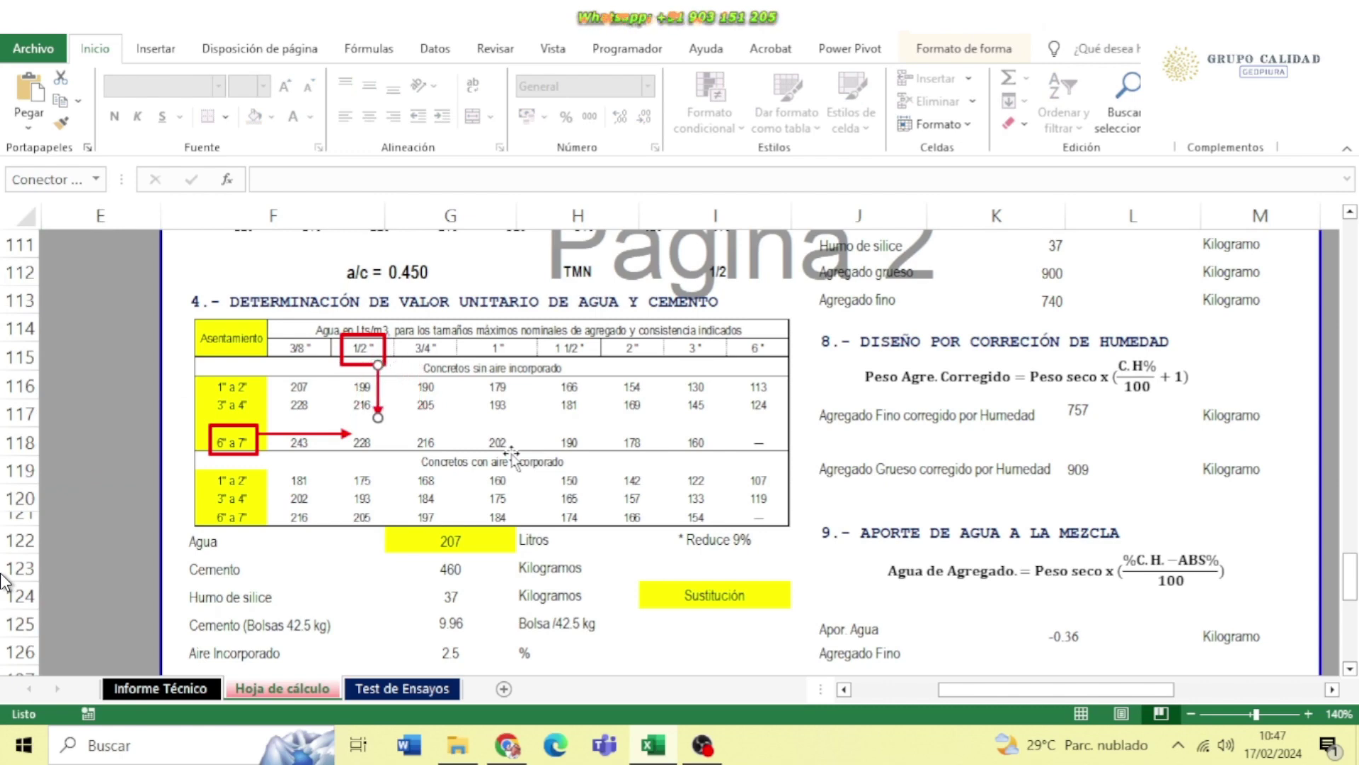
pyautogui.click(41, 512)
# Calculate the 9% water reduction in the Agua cell G122 with +228*0.09
pyautogui.click(741, 538)
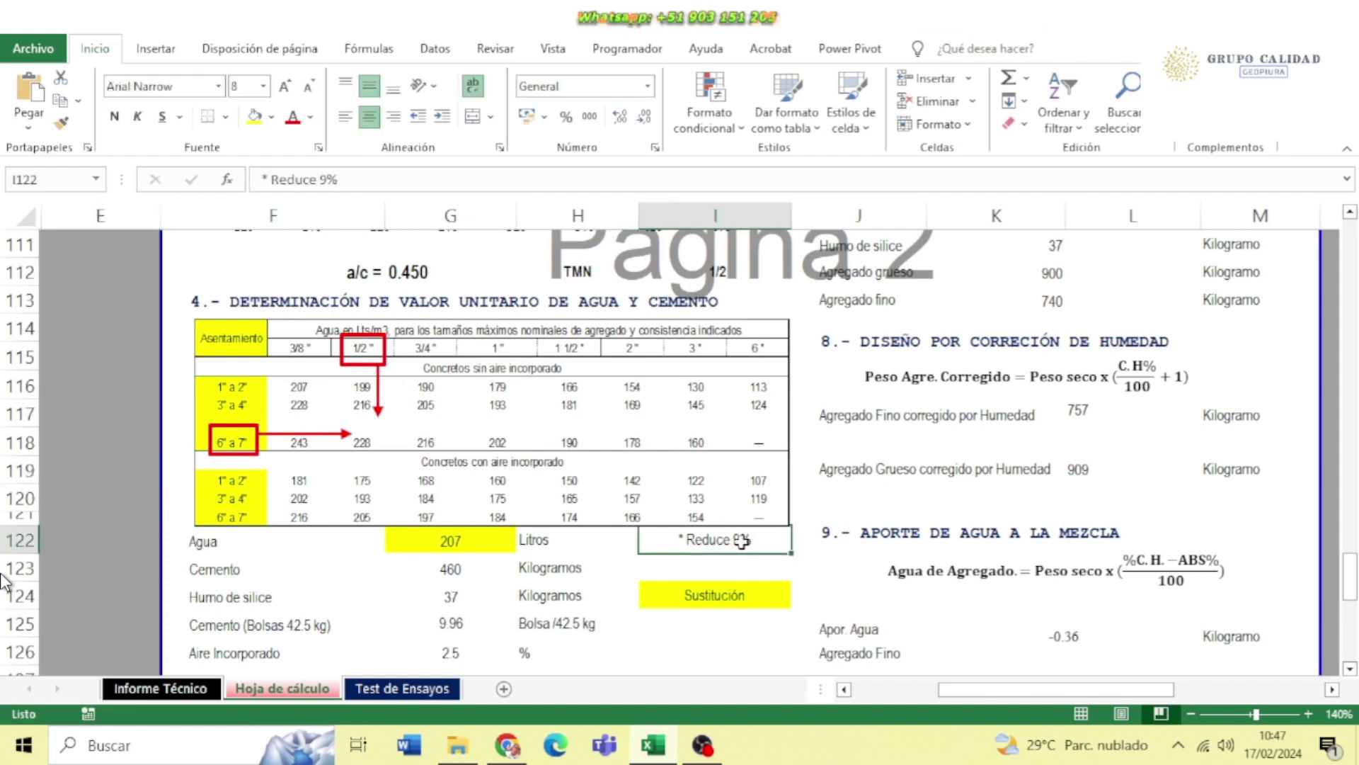
pyautogui.click(494, 545)
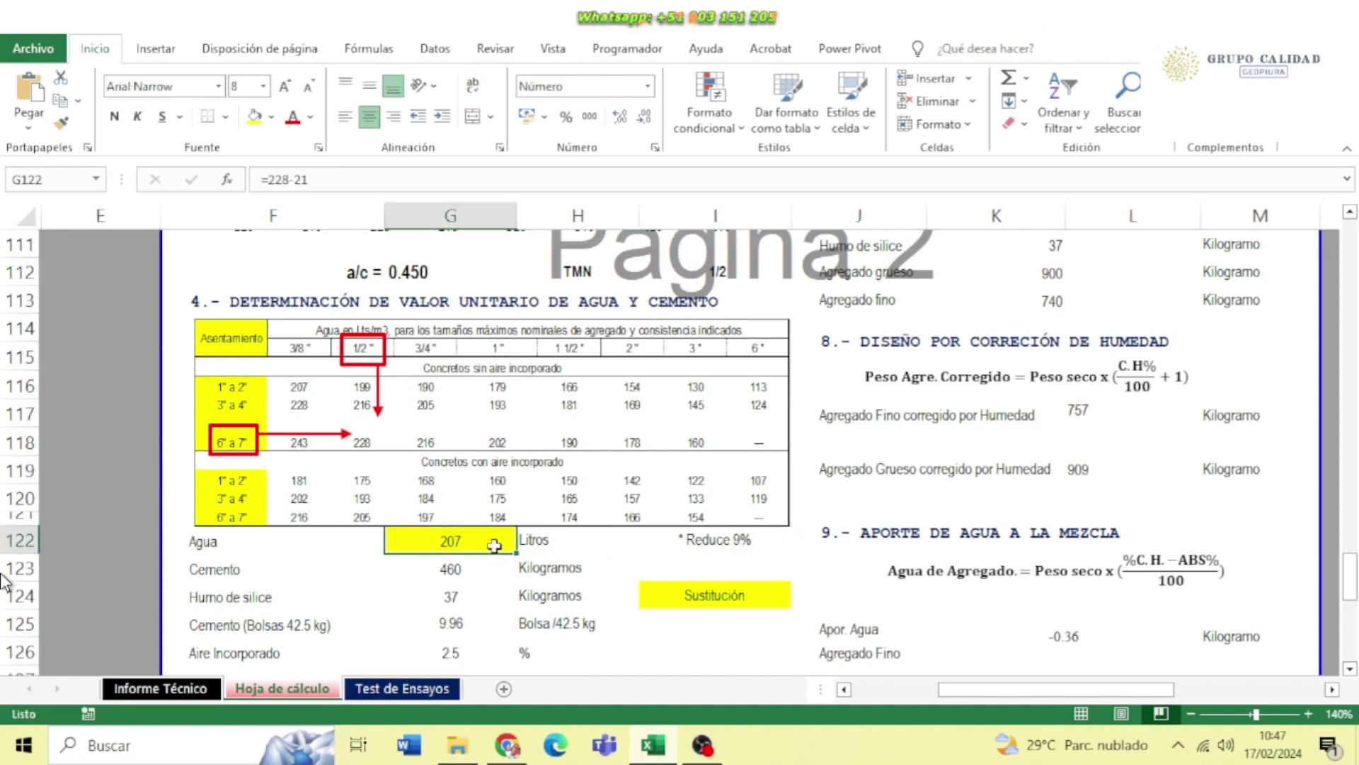
pyautogui.write('+22')
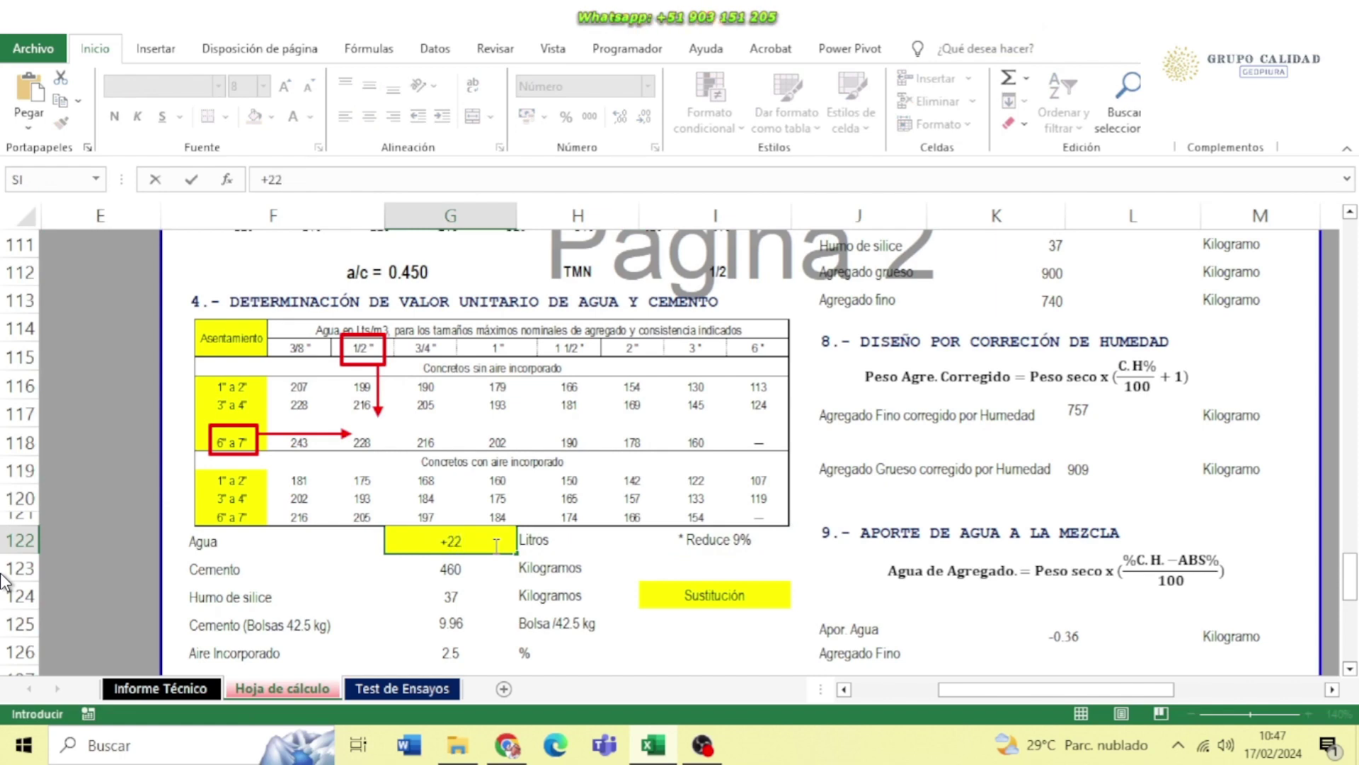
pyautogui.write('8*0.09')
pyautogui.press('Return')
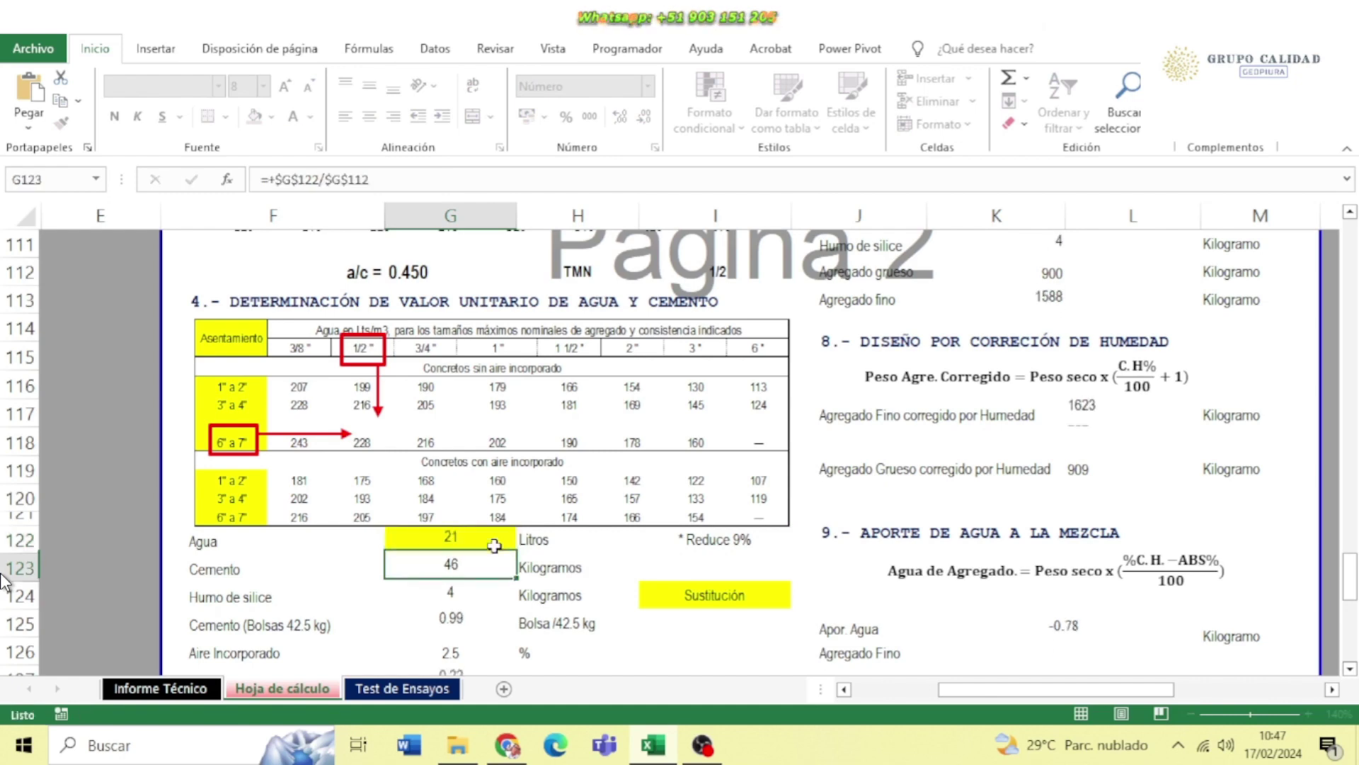
# Set the Agua cell G122 to the reduced water content with +228-21
pyautogui.click(494, 544)
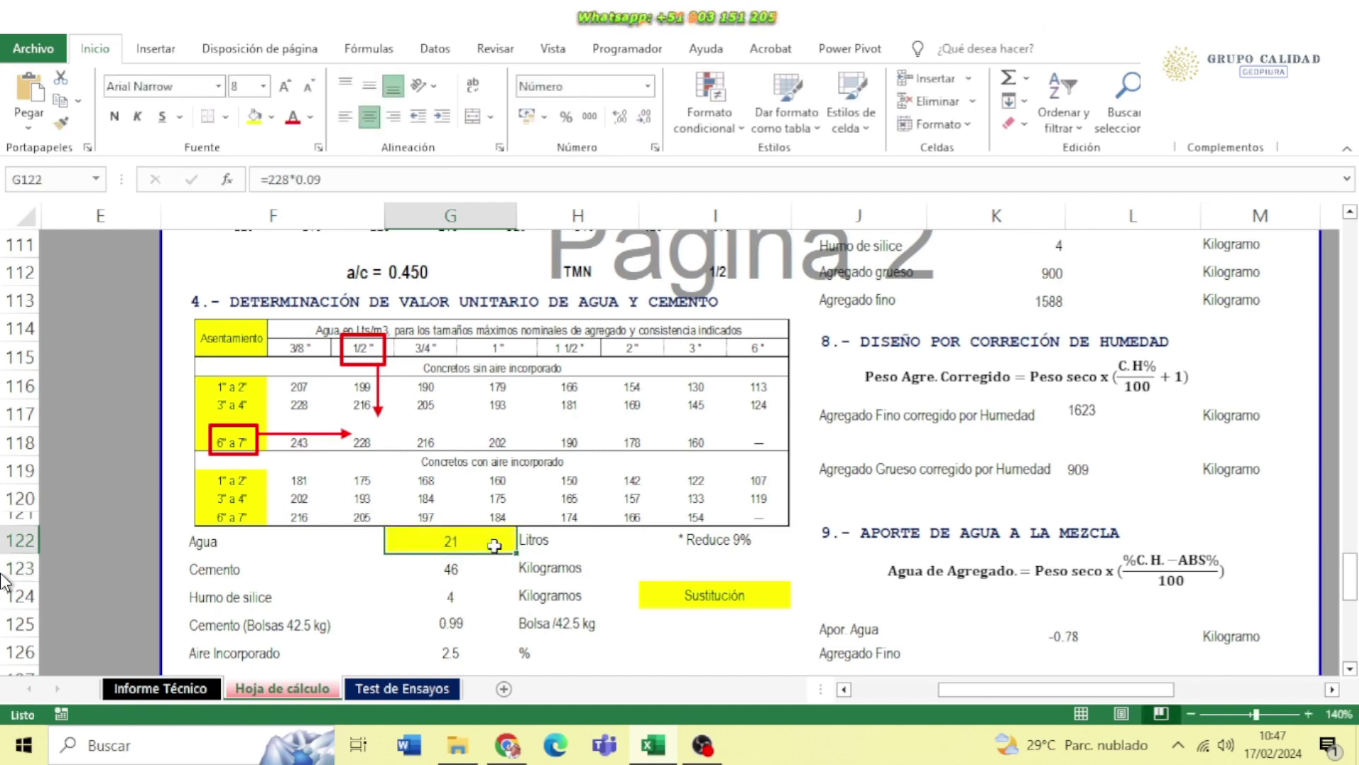
pyautogui.write('+228-21')
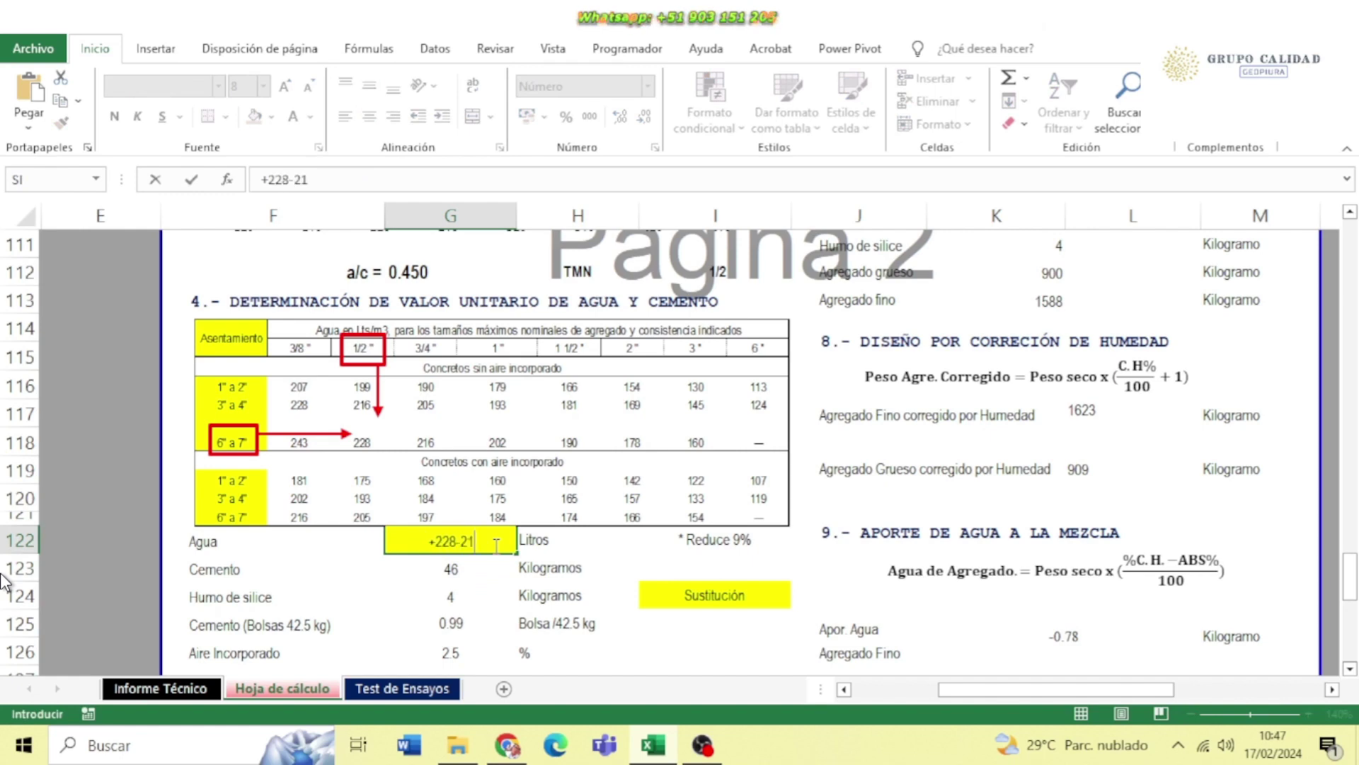
pyautogui.press('Return')
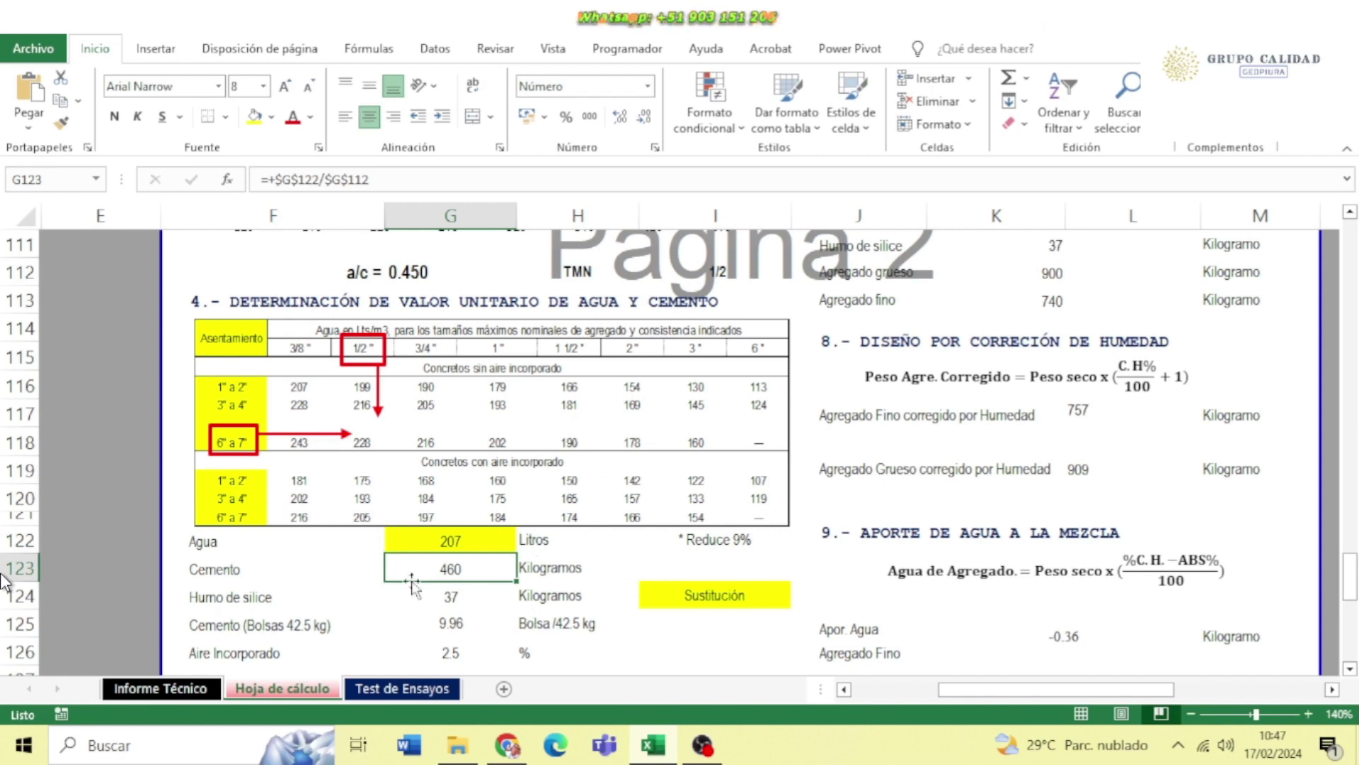
pyautogui.click(476, 547)
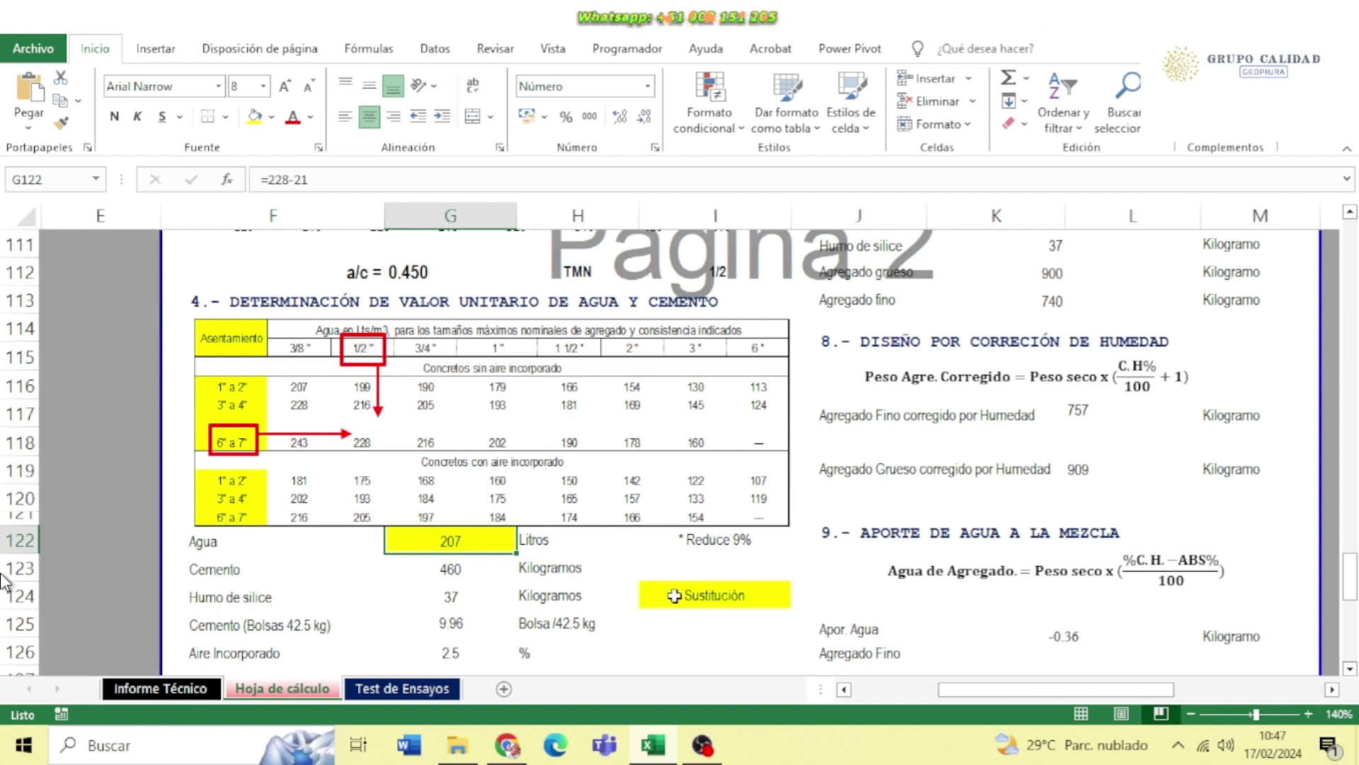
pyautogui.press('Down')
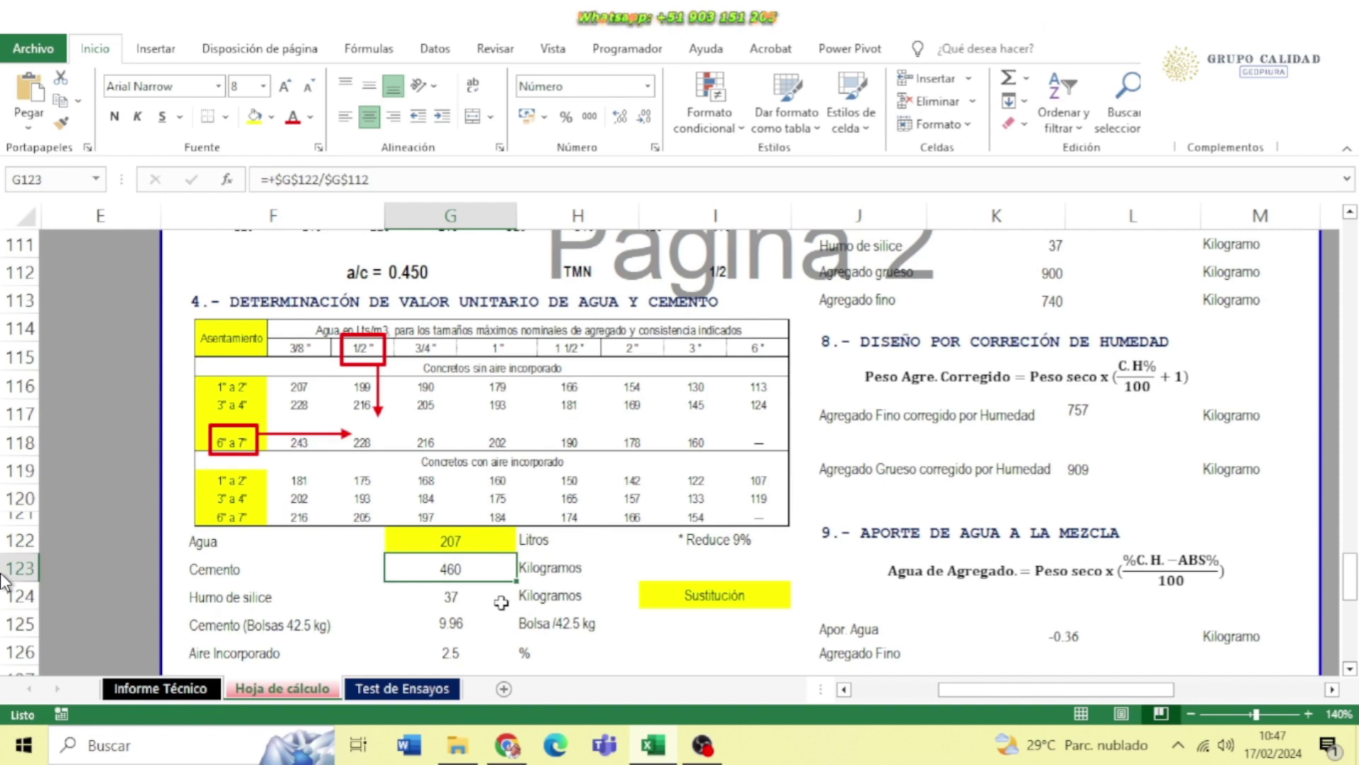
# Check the cement and silica fume amounts in G123:G124 and choose Sustitución as the silica fume option in I124
pyautogui.click(468, 602)
pyautogui.moveTo(463, 570); pyautogui.dragTo(456, 589)
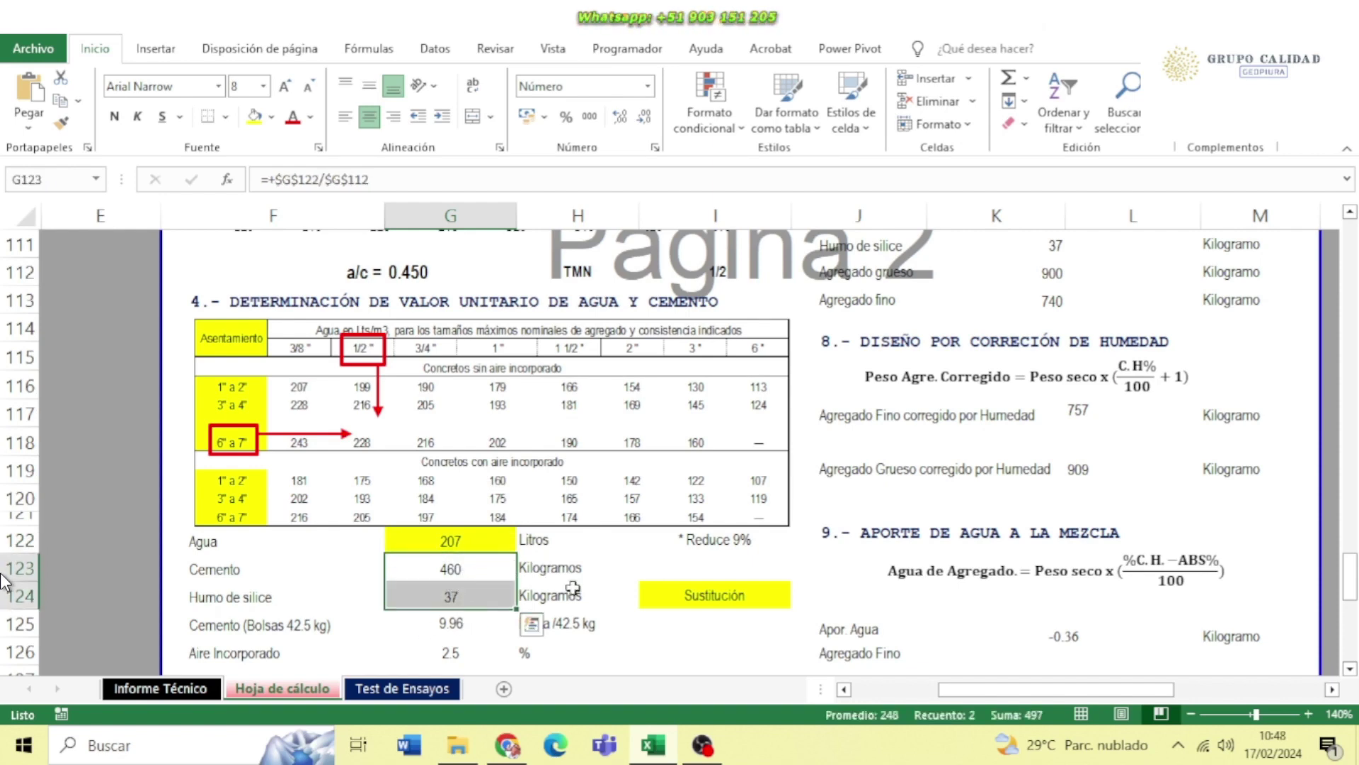
pyautogui.click(438, 602)
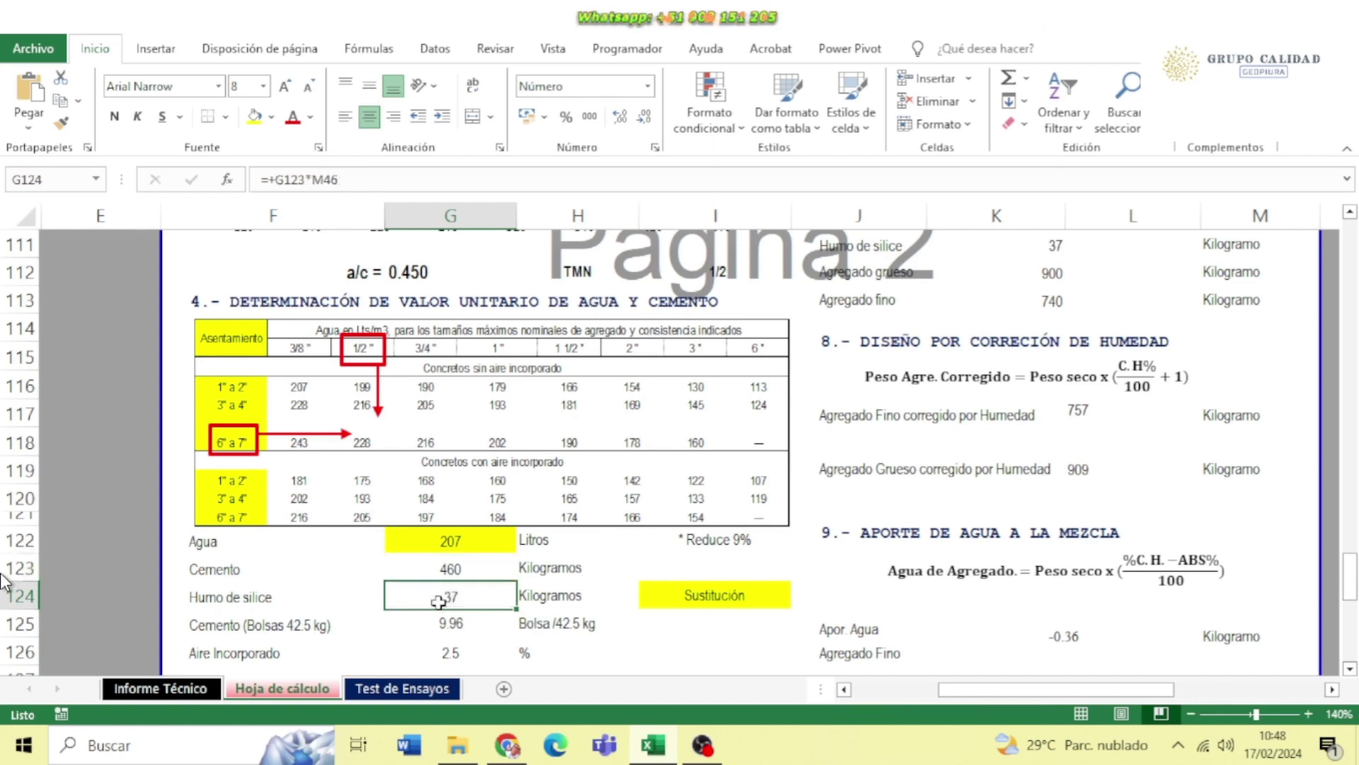
pyautogui.click(681, 602)
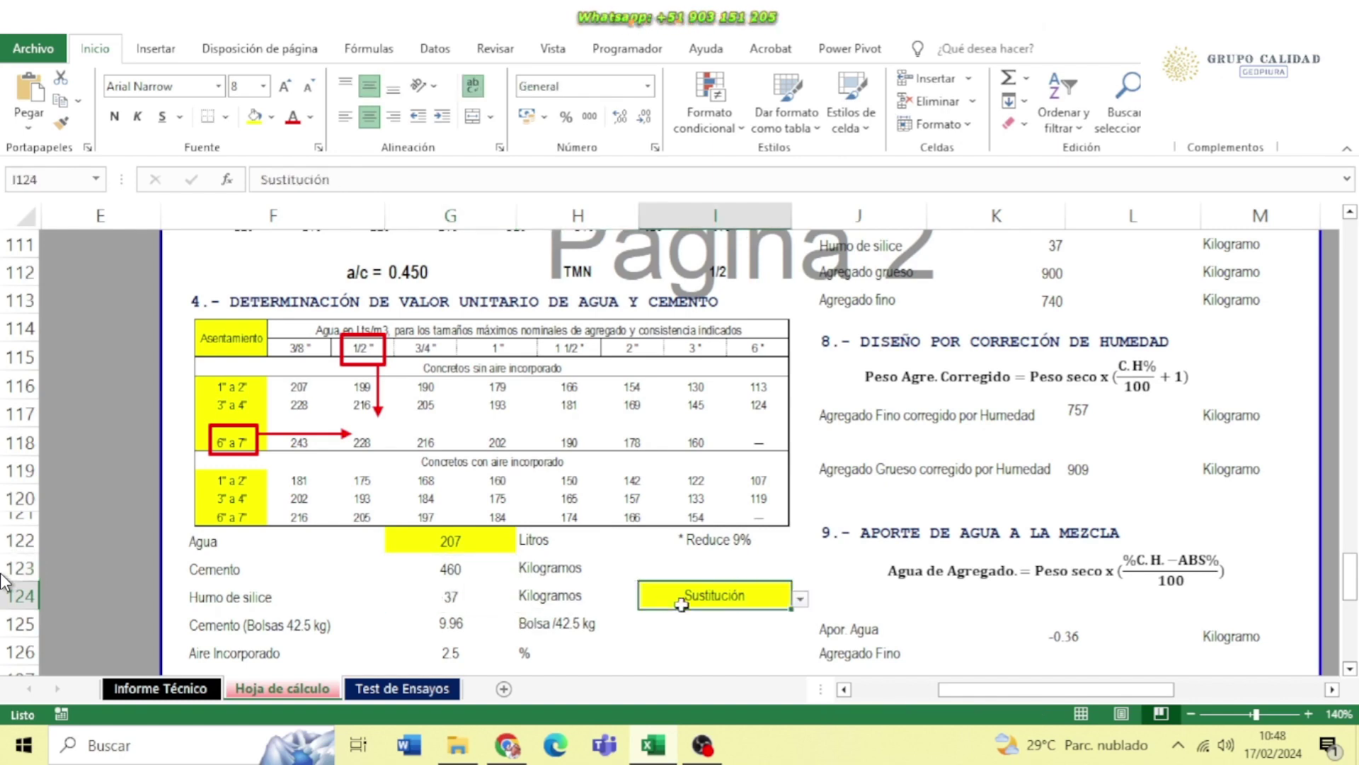
pyautogui.click(801, 600)
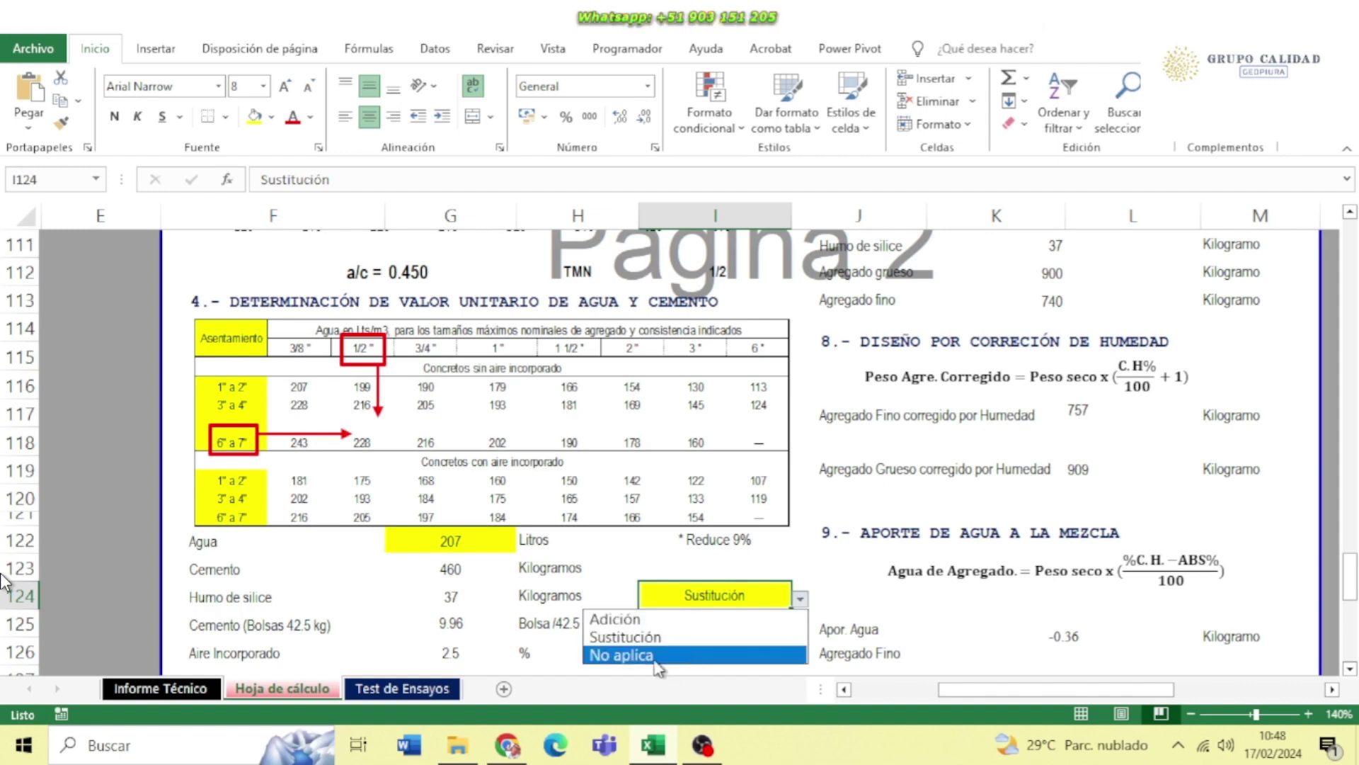
pyautogui.click(621, 637)
pyautogui.click(770, 577)
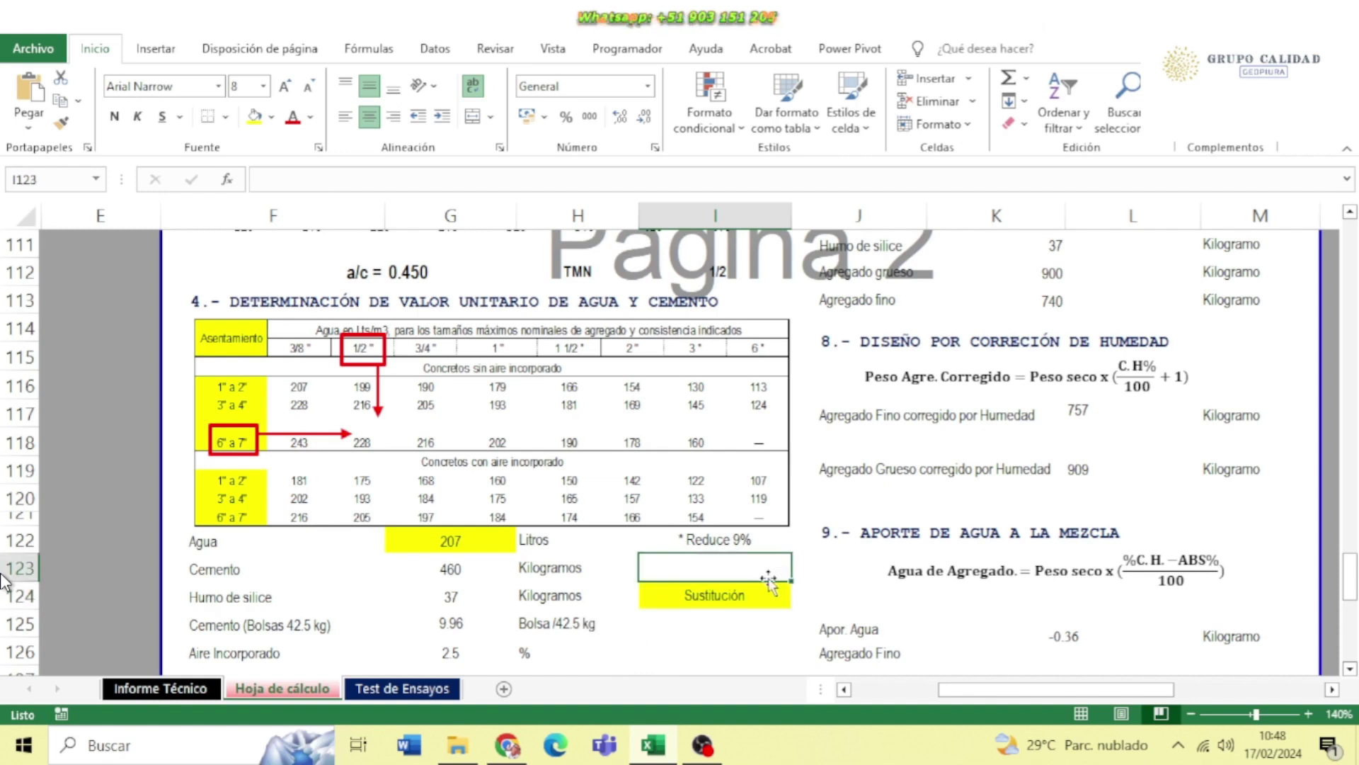
# Examine the 42.5 kg cement bags formula in G125, the incorporated air value and the PLASTCON RF additive row
pyautogui.scroll(-2, 769, 577)
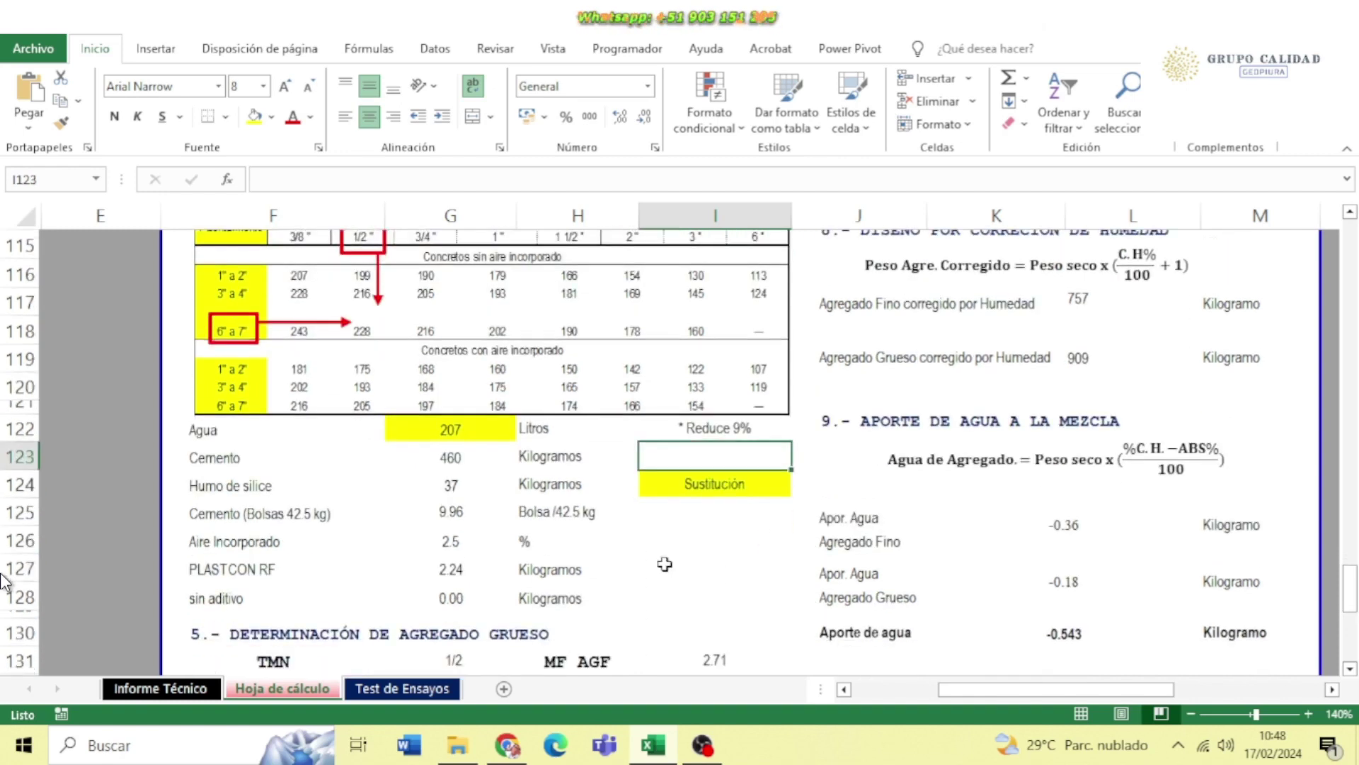
pyautogui.click(456, 512)
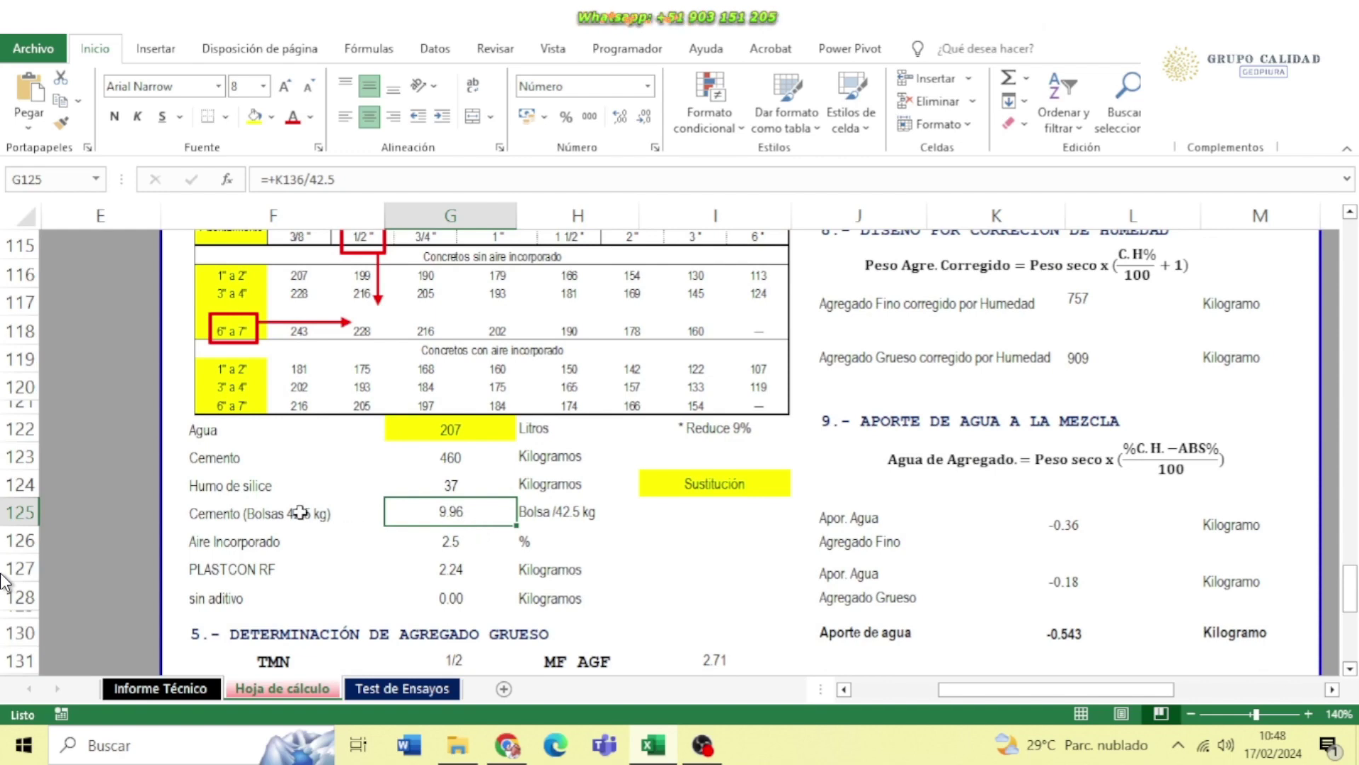
pyautogui.doubleClick(464, 512)
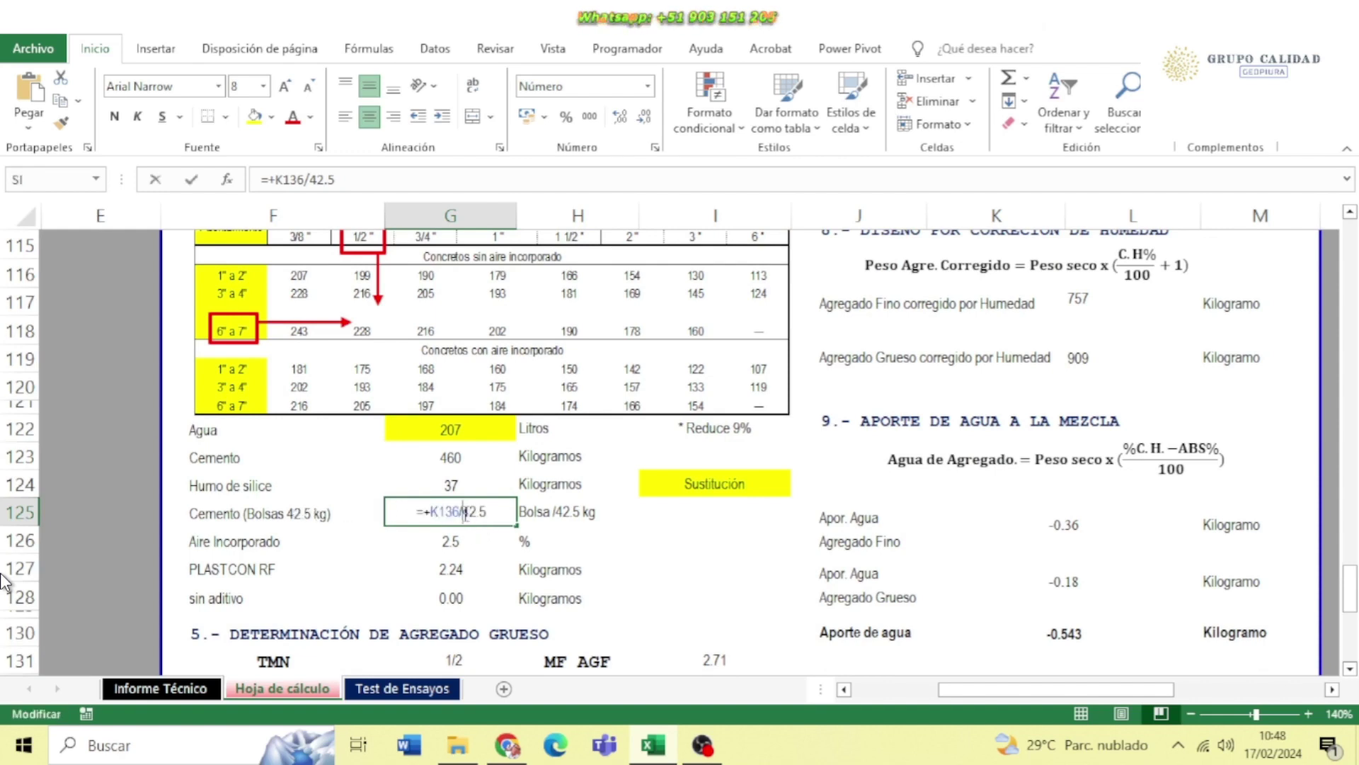
pyautogui.press('Return')
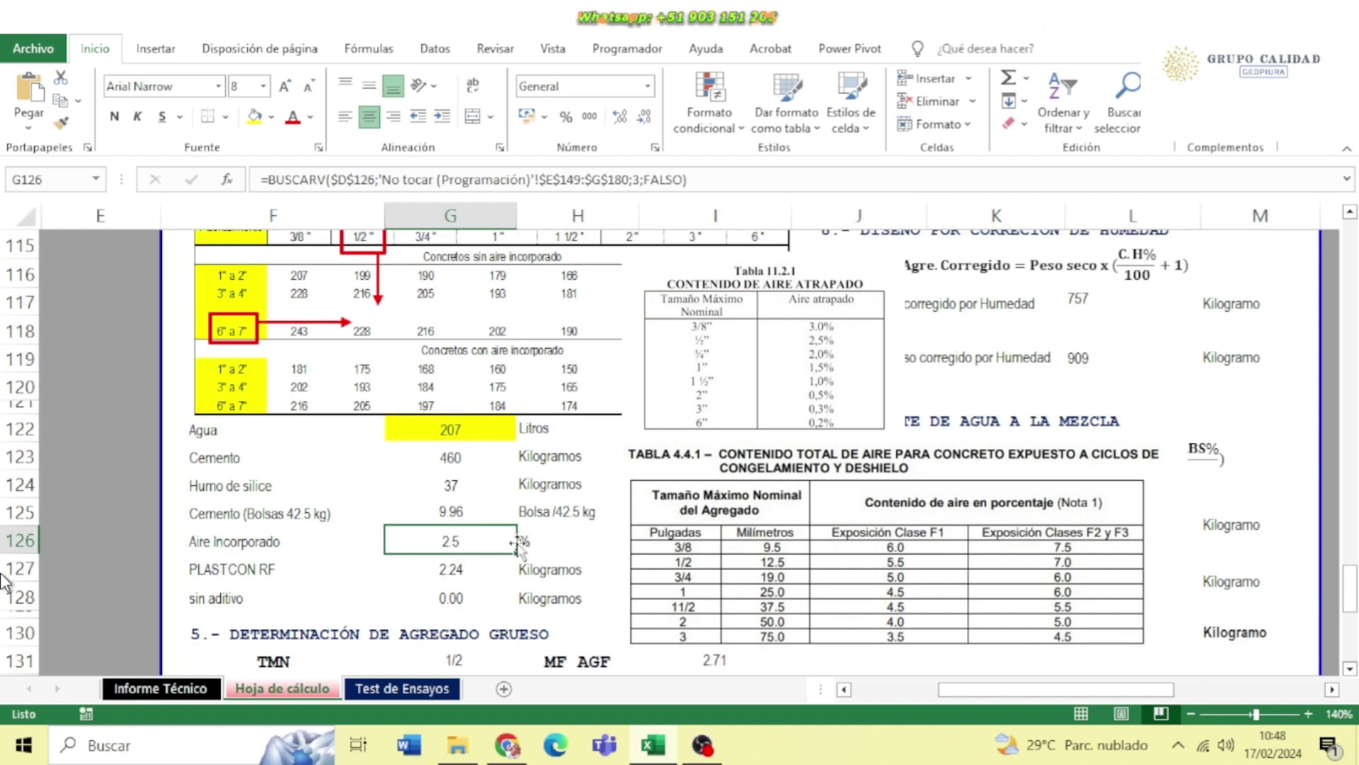
pyautogui.scroll(-1, 460, 510)
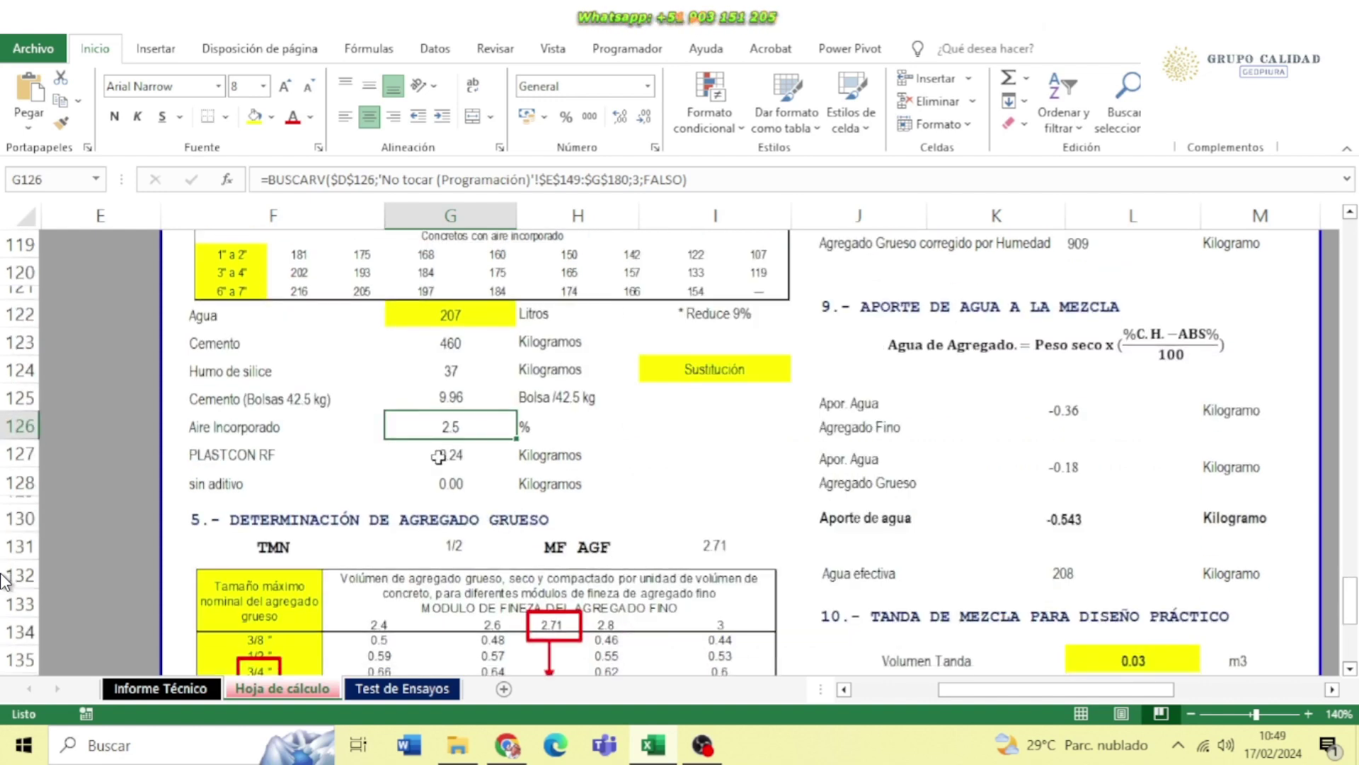
pyautogui.click(398, 464)
pyautogui.click(241, 459)
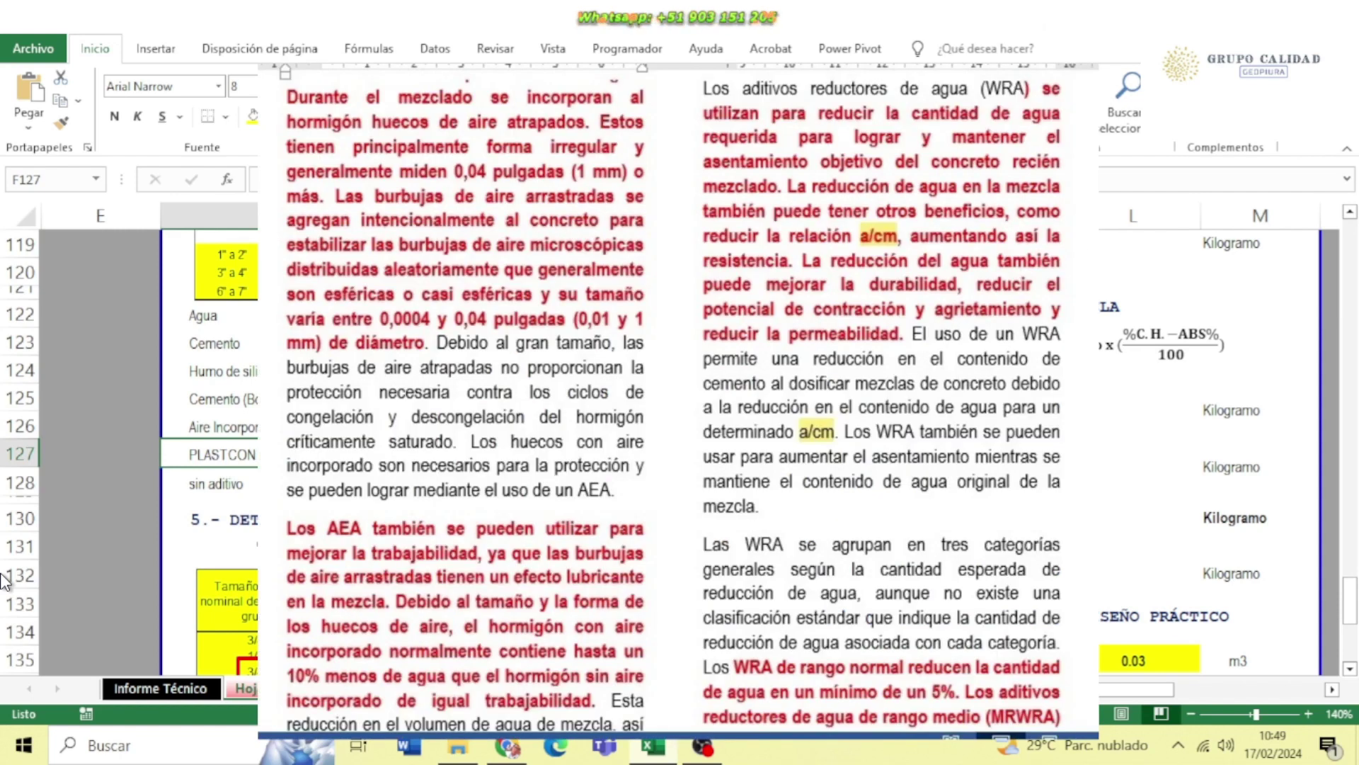
pyautogui.press('F2')
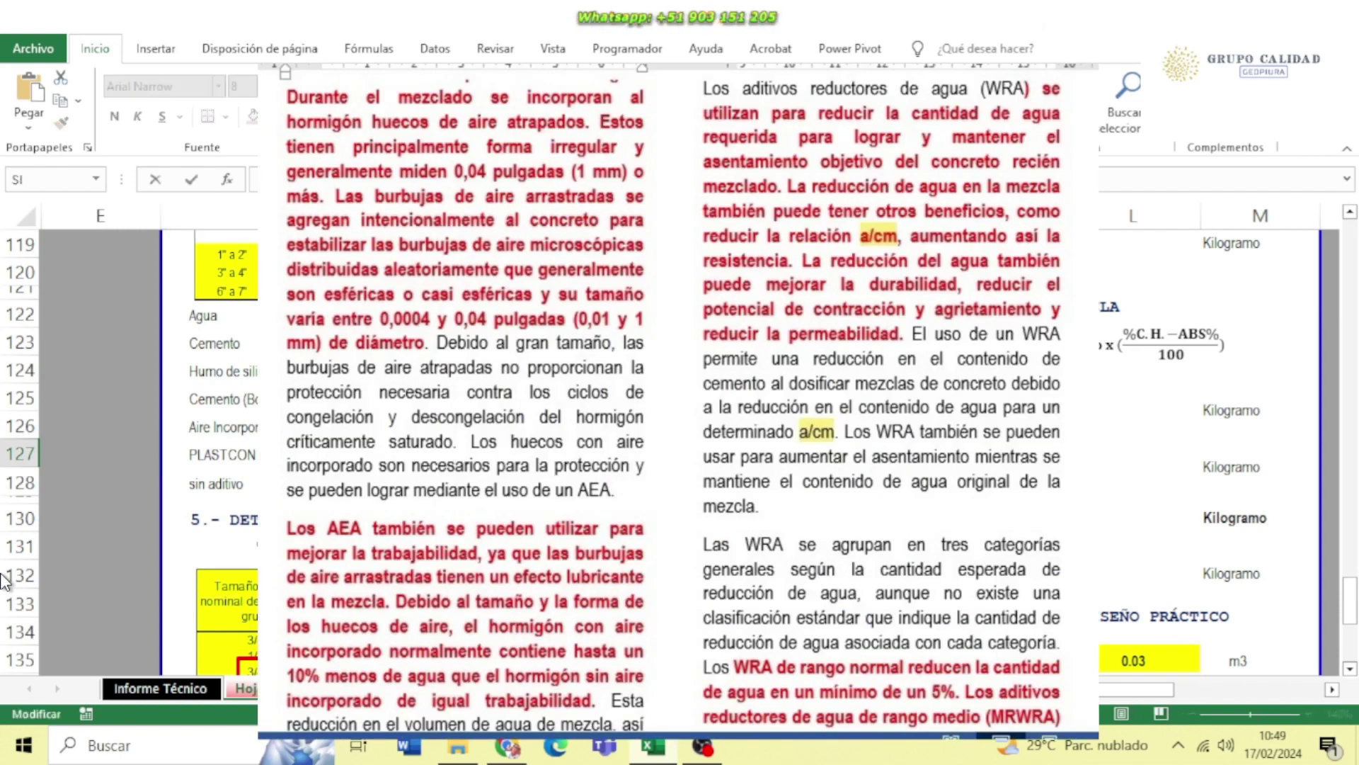
pyautogui.press('Return')
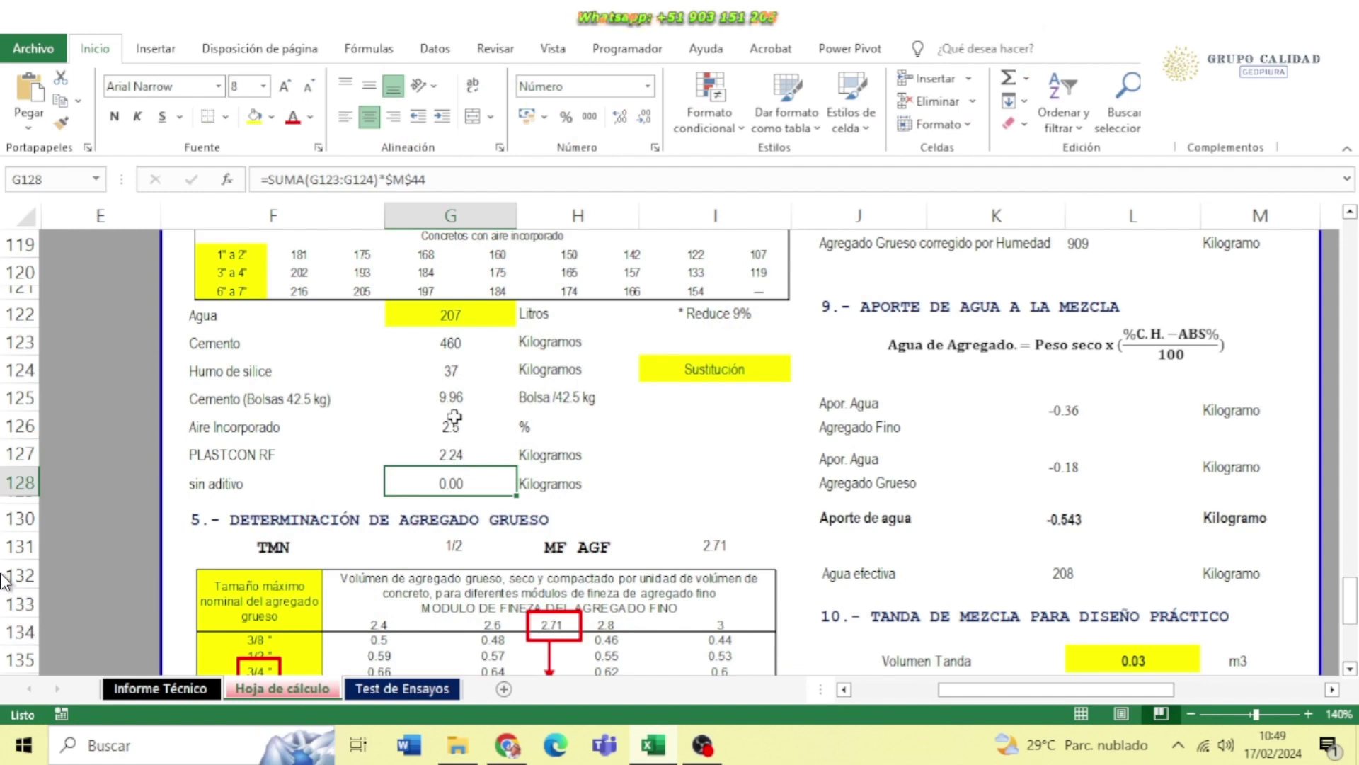
# Move the red rectangle in the section 5 coarse aggregate table from the 3/4" row up onto the 1/2" row
pyautogui.scroll(-3, 470, 488)
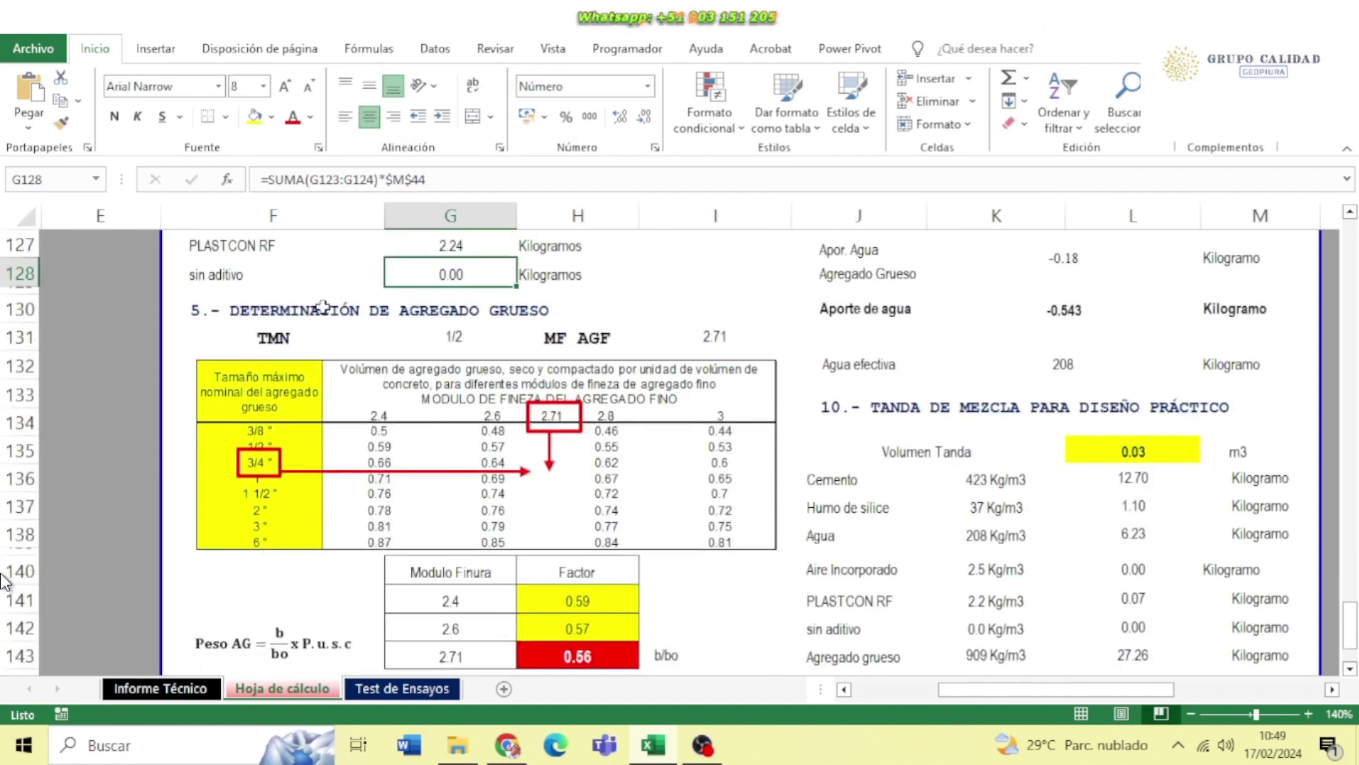
pyautogui.scroll(-1, 348, 315)
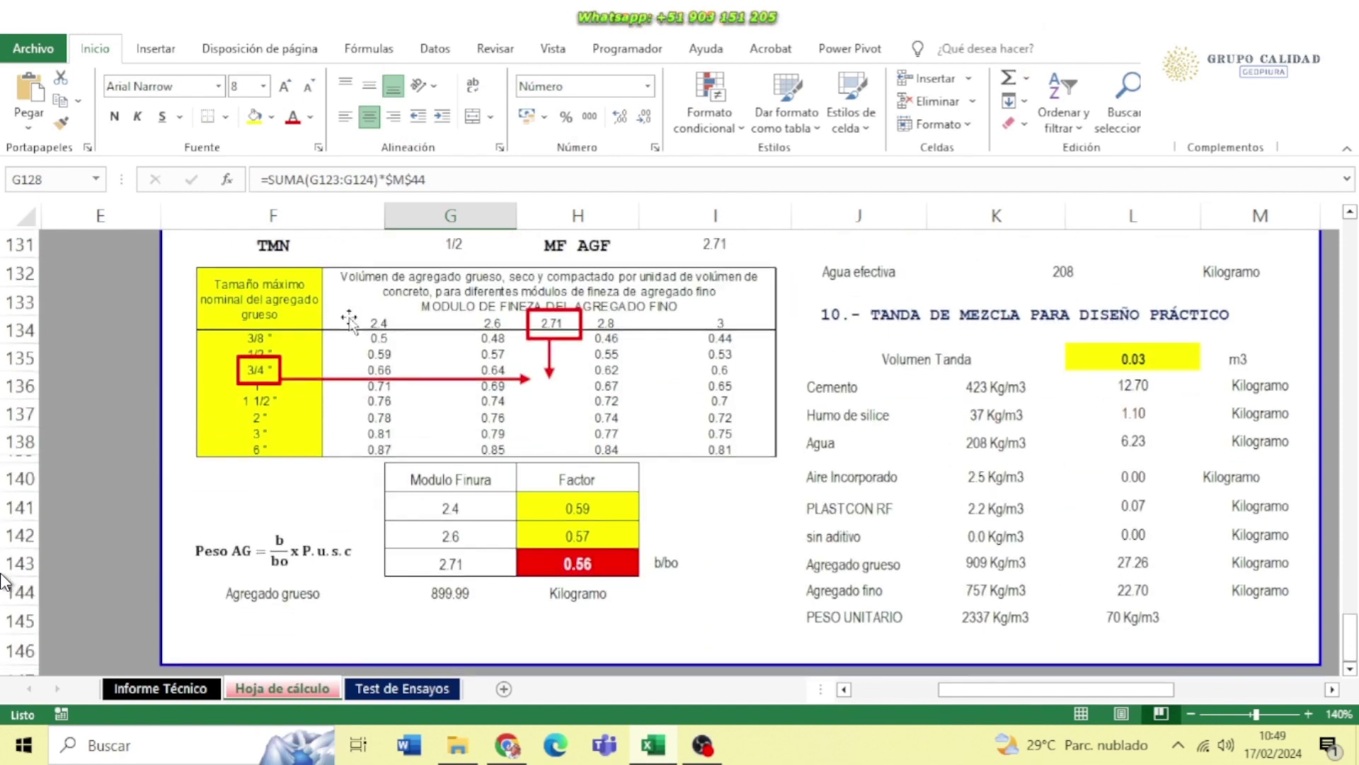
pyautogui.scroll(1, 349, 319)
pyautogui.click(244, 333)
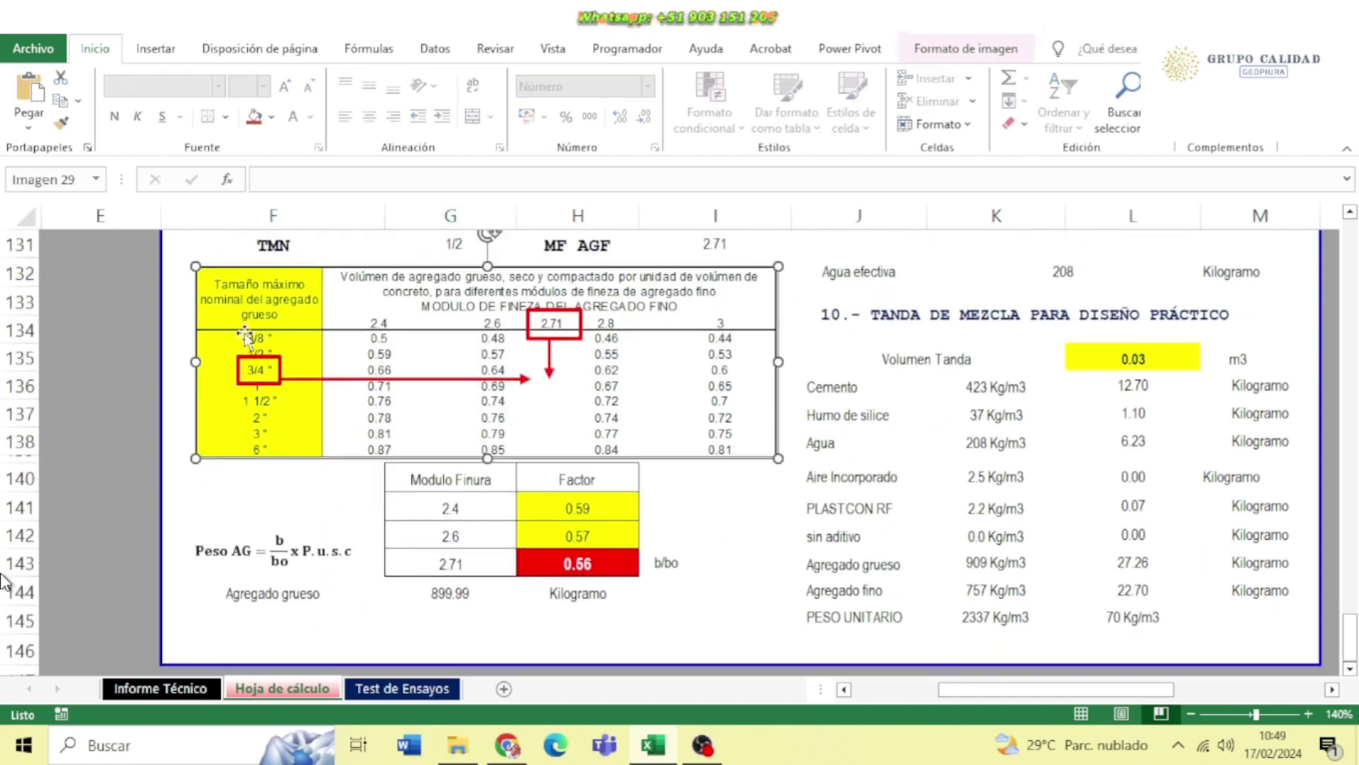
pyautogui.click(717, 510)
pyautogui.click(261, 383)
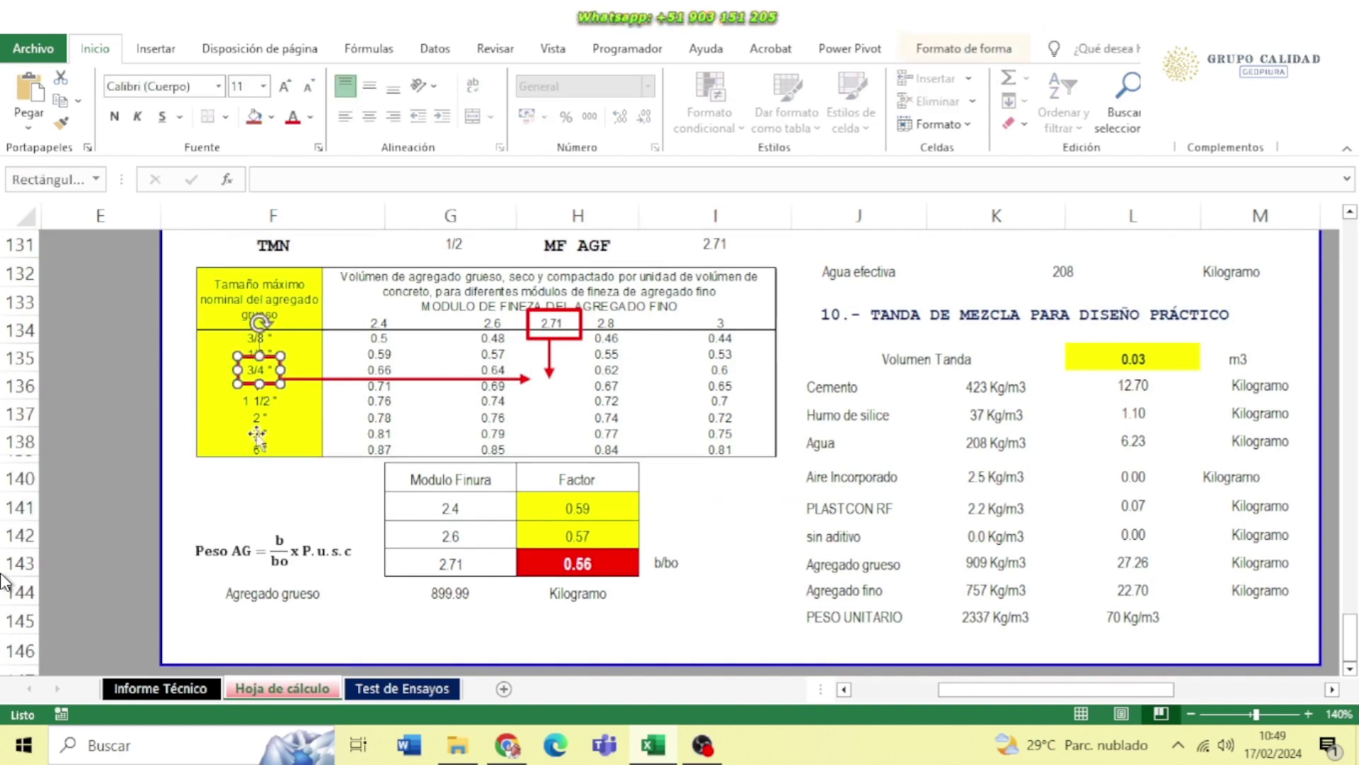
pyautogui.press('Up')
pyautogui.press('Up')
pyautogui.press('Up')
pyautogui.press('Up')
pyautogui.press('Up')
pyautogui.press('Up')
pyautogui.press('Up')
pyautogui.press('Up')
pyautogui.press('Up')
pyautogui.press('Up')
pyautogui.press('Up')
pyautogui.press('Up')
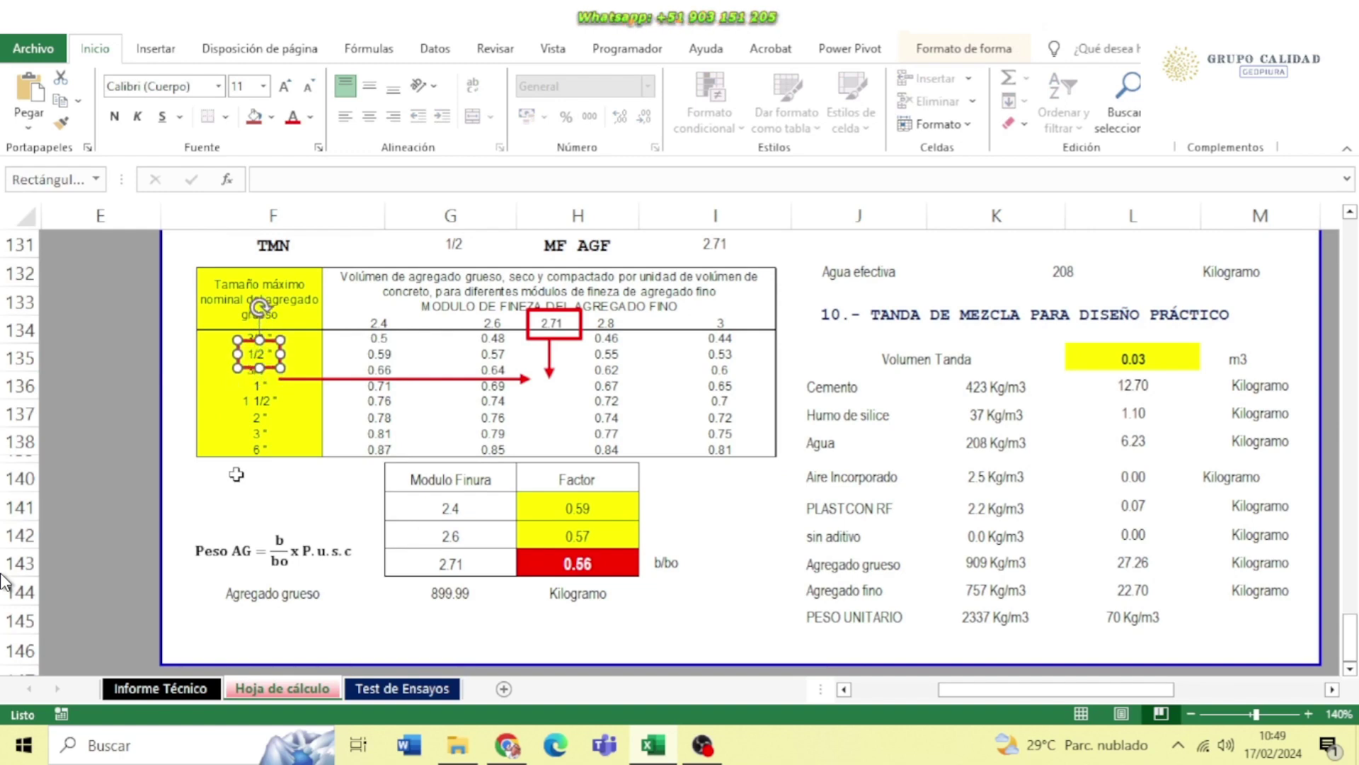
# Move the horizontal red arrow in the coarse aggregate table up beside the red rectangle at the 1/2" row
pyautogui.click(452, 383)
pyautogui.click(452, 381)
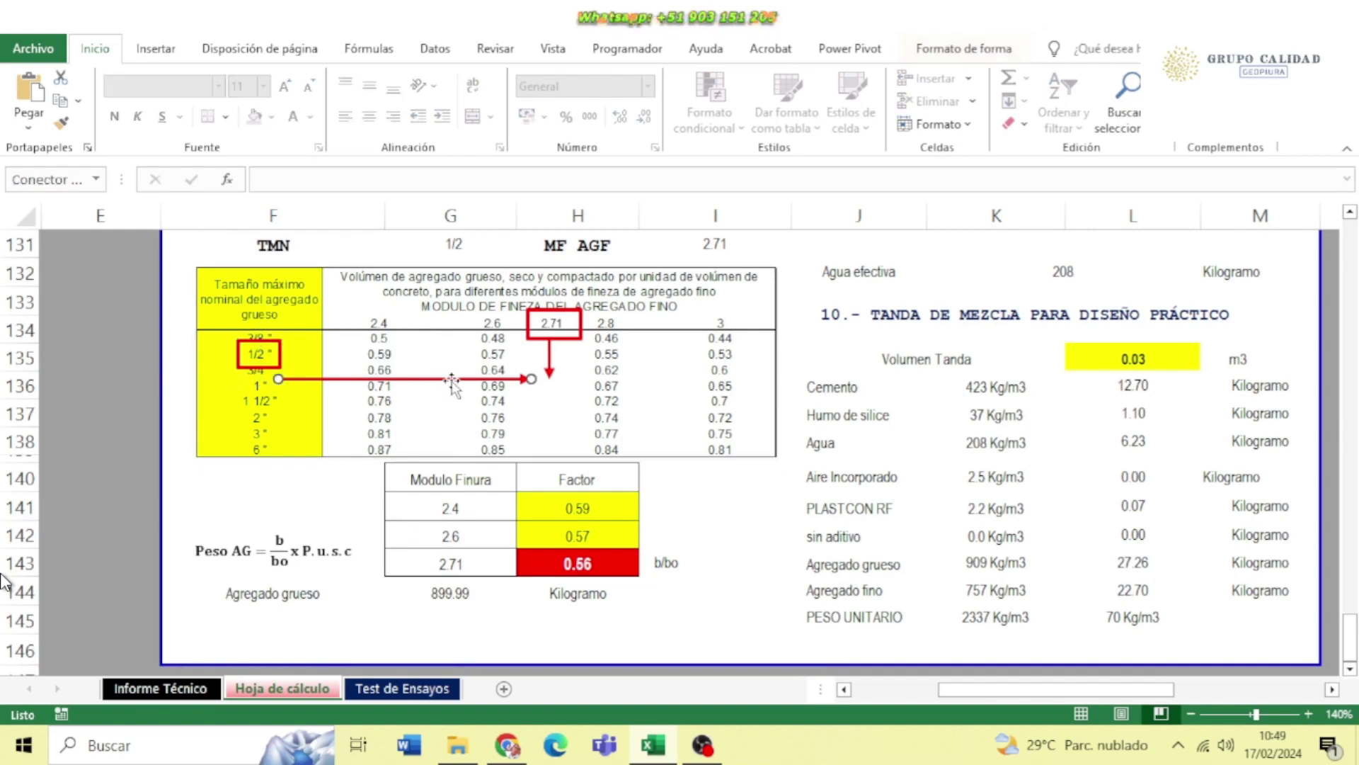
pyautogui.press('Up')
pyautogui.press('Up')
pyautogui.press('Up')
pyautogui.press('Up')
pyautogui.press('Up')
pyautogui.press('Up')
pyautogui.press('Up')
pyautogui.press('Up')
pyautogui.press('Up')
pyautogui.press('Up')
pyautogui.press('Up')
pyautogui.press('Up')
pyautogui.press('Up')
pyautogui.press('Up')
pyautogui.press('Up')
pyautogui.press('Up')
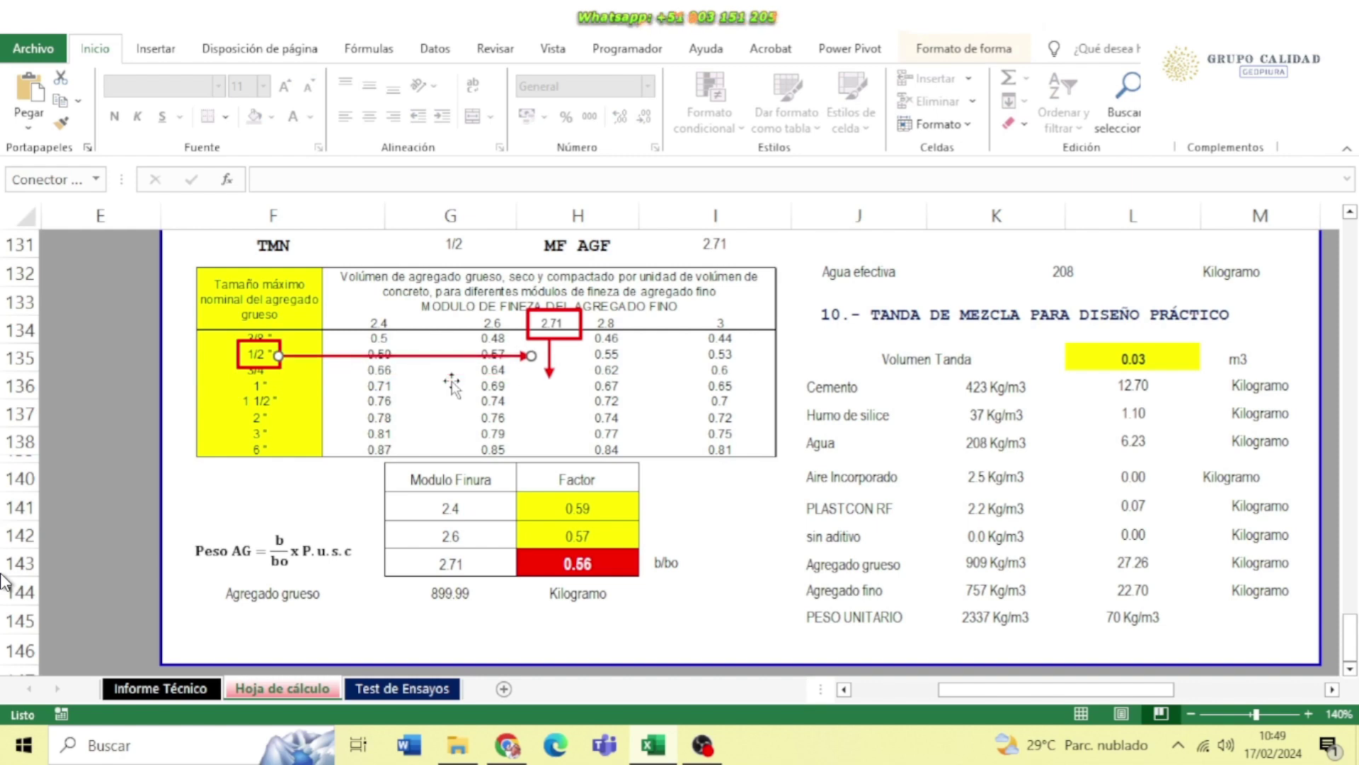
pyautogui.press('Down')
pyautogui.press('Down')
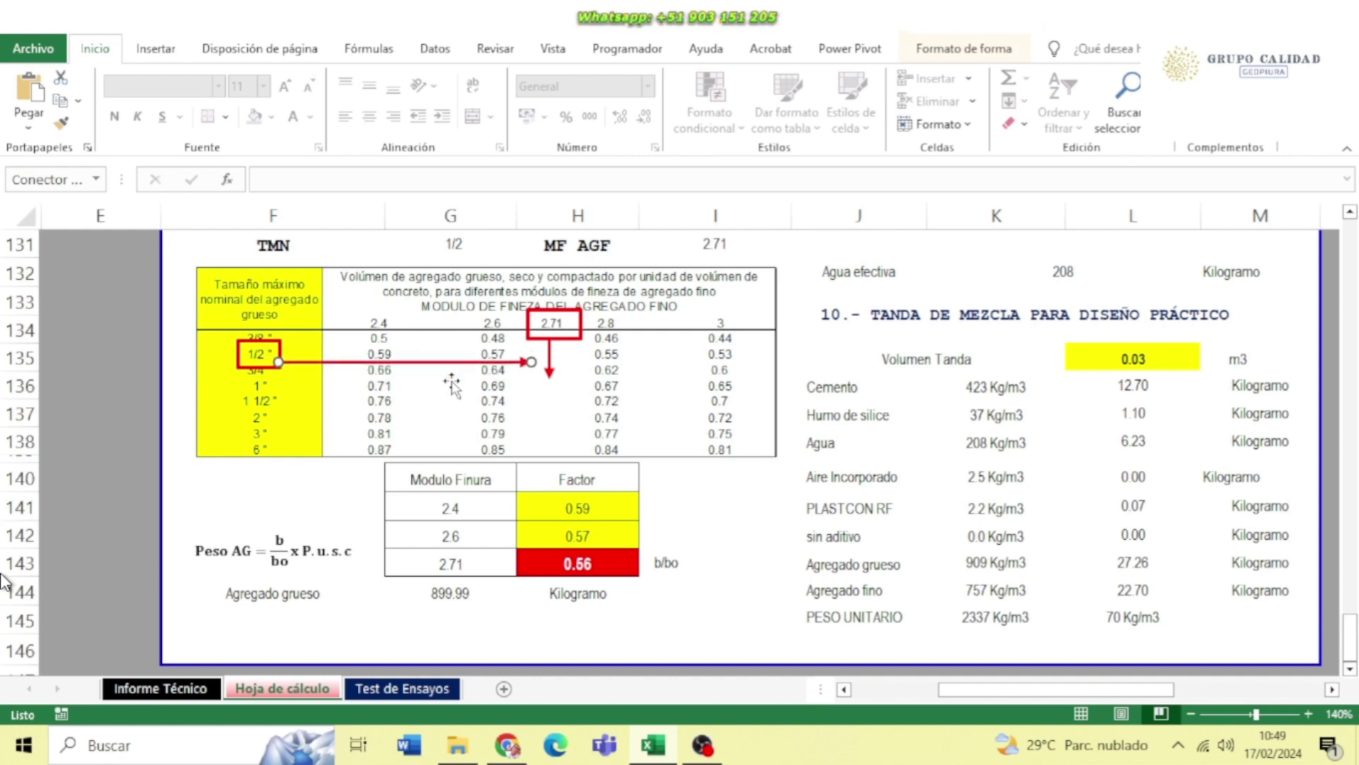
# Enter the 1/2" aggregate factors: 0.59 for fineness modulus 2.4 and 0.57 for 2.6
pyautogui.click(473, 504)
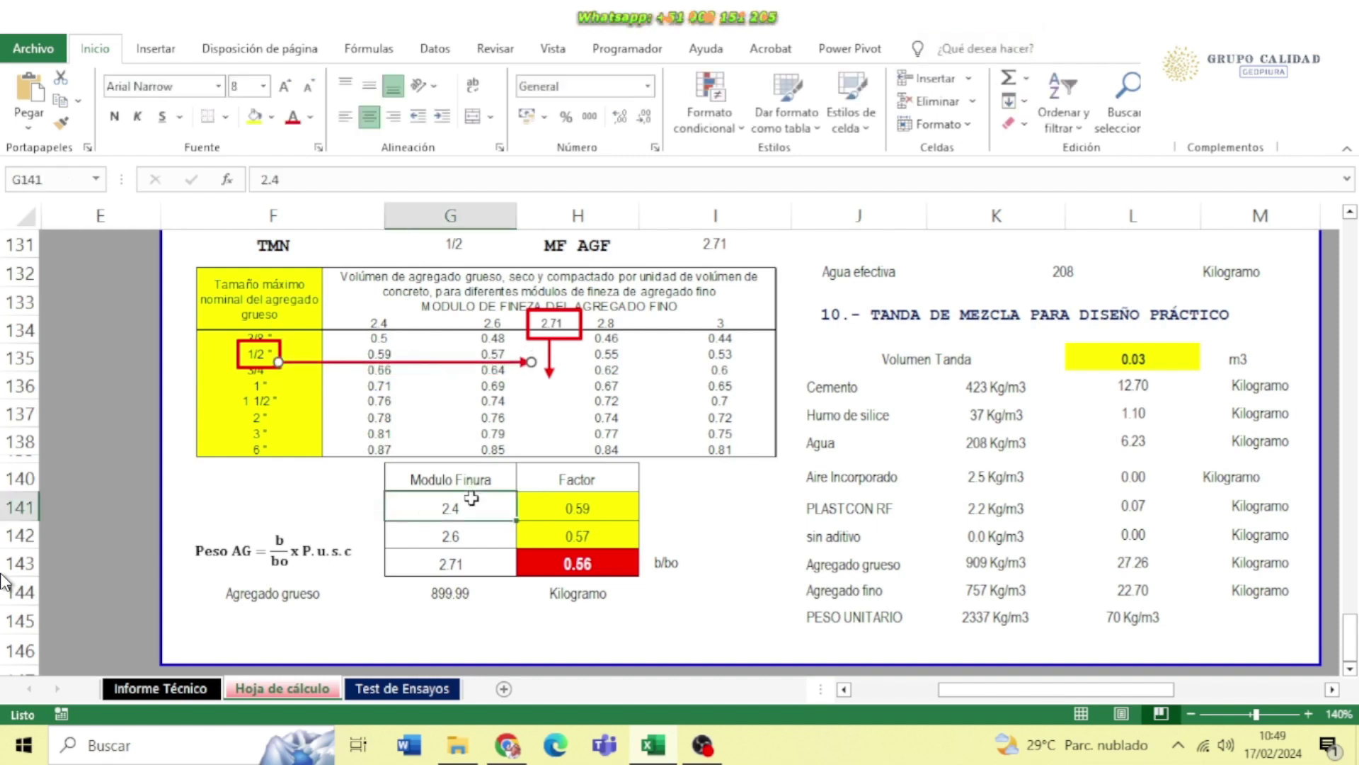
pyautogui.press('Right')
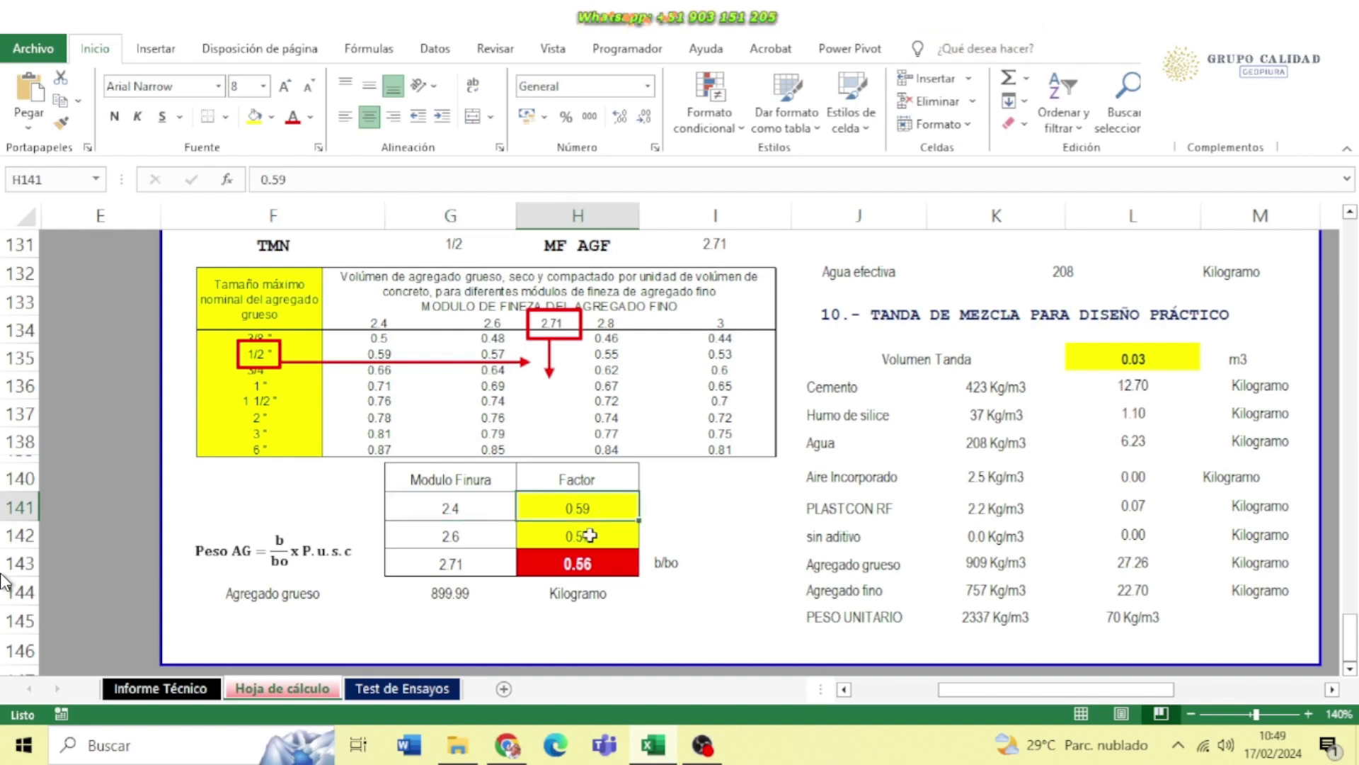
pyautogui.write('0.59')
pyautogui.press('Return')
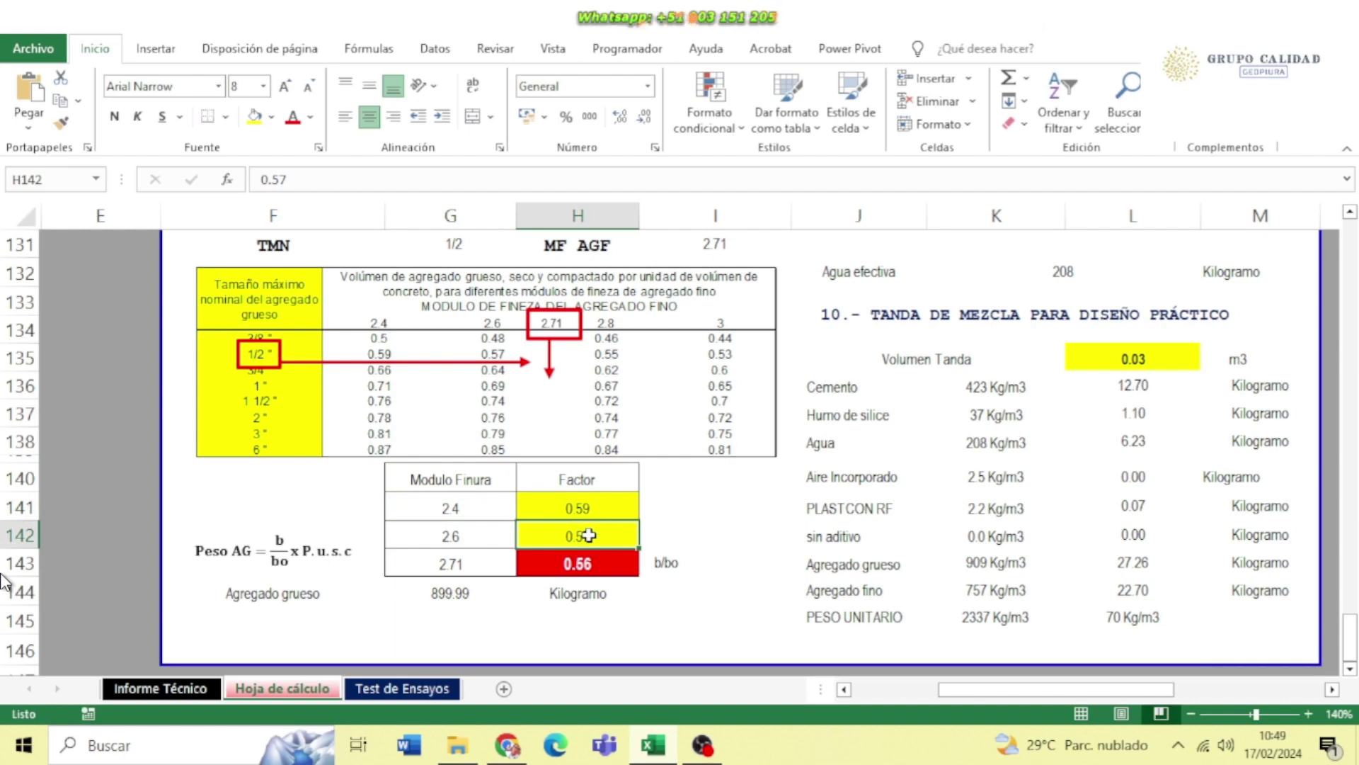
pyautogui.write('0.57')
pyautogui.press('Return')
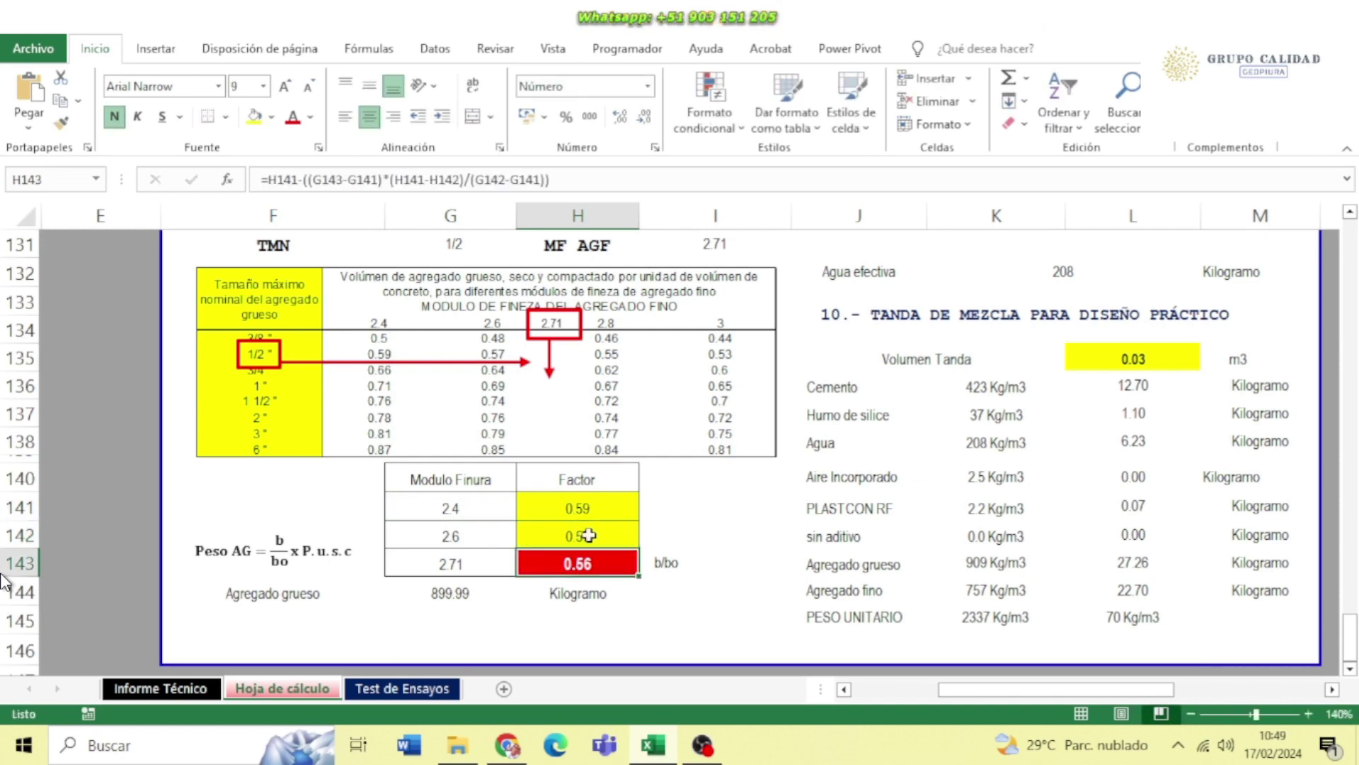
# Review the b/bo interpolation formula in H143 and the coarse aggregate weight formula in G144
pyautogui.click(478, 558)
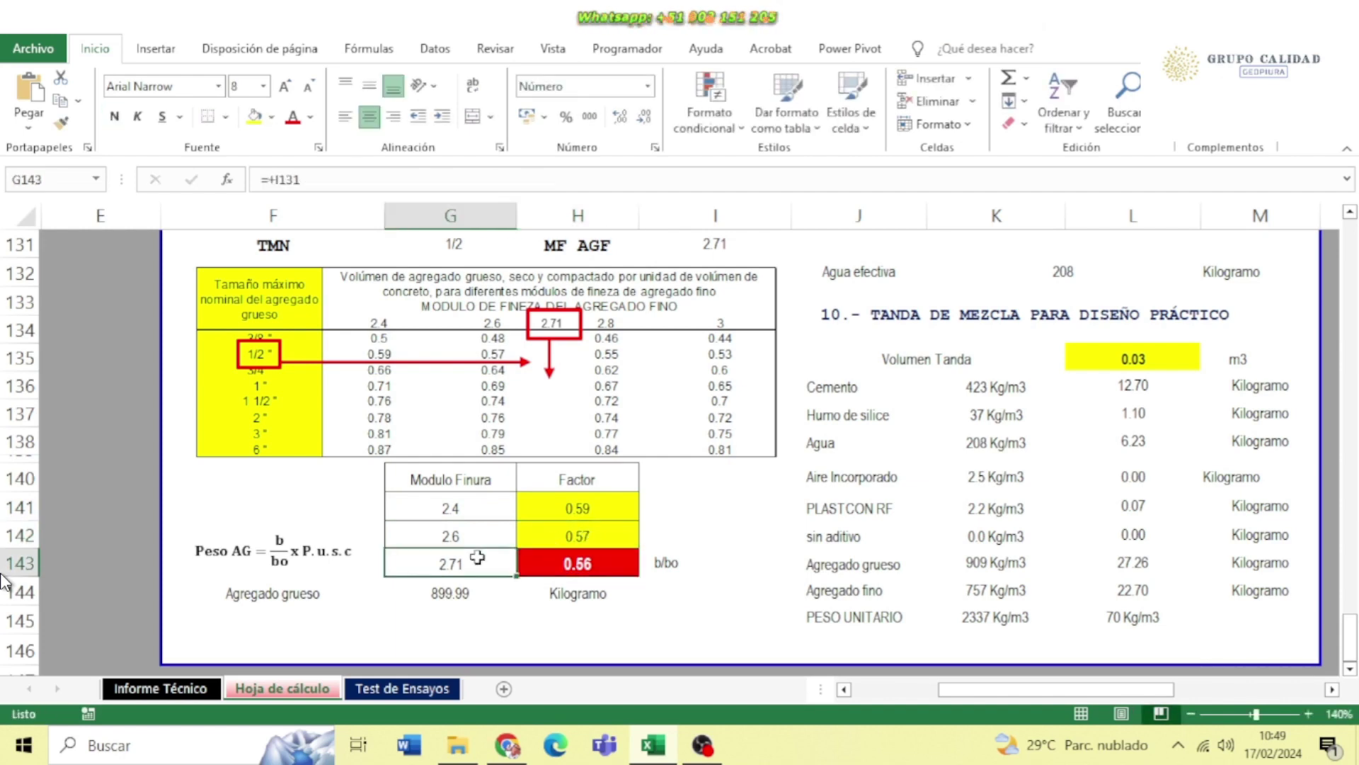
pyautogui.doubleClick(564, 563)
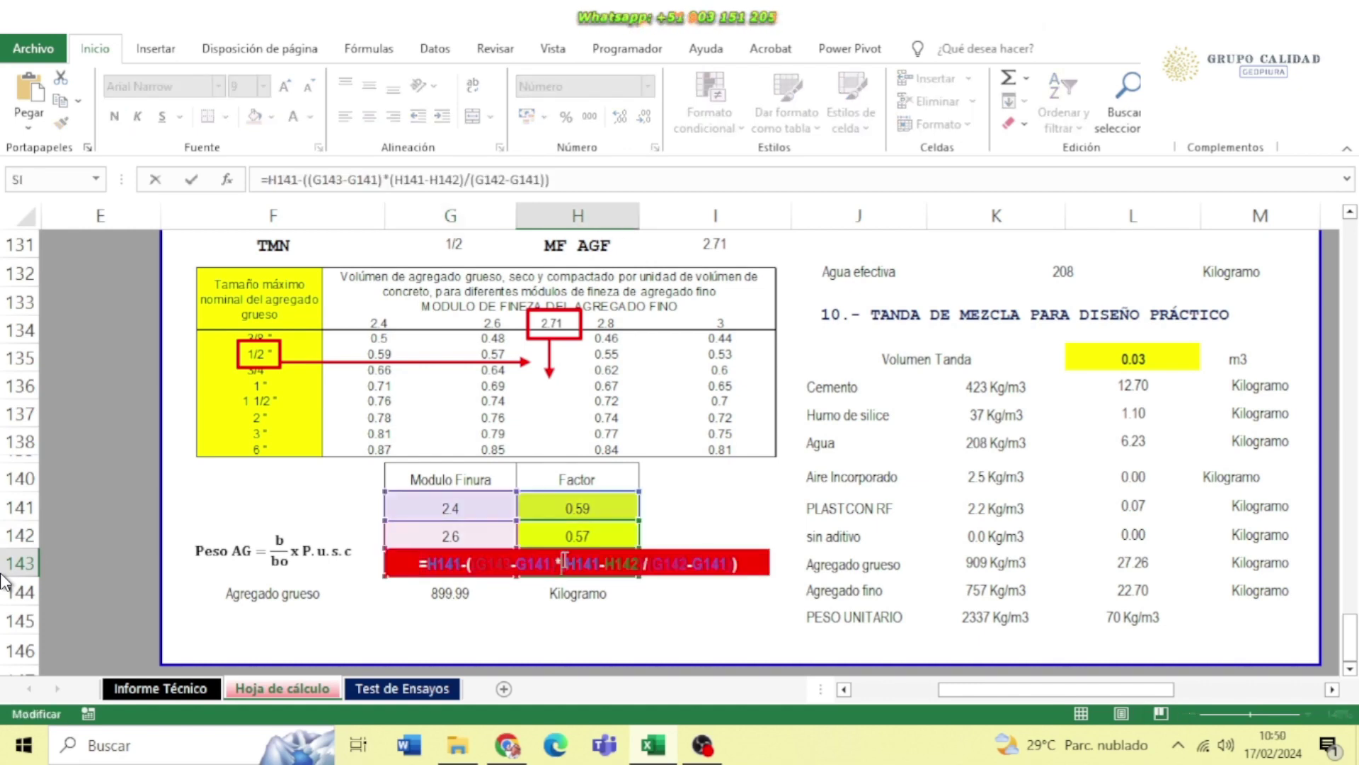
pyautogui.press('Return')
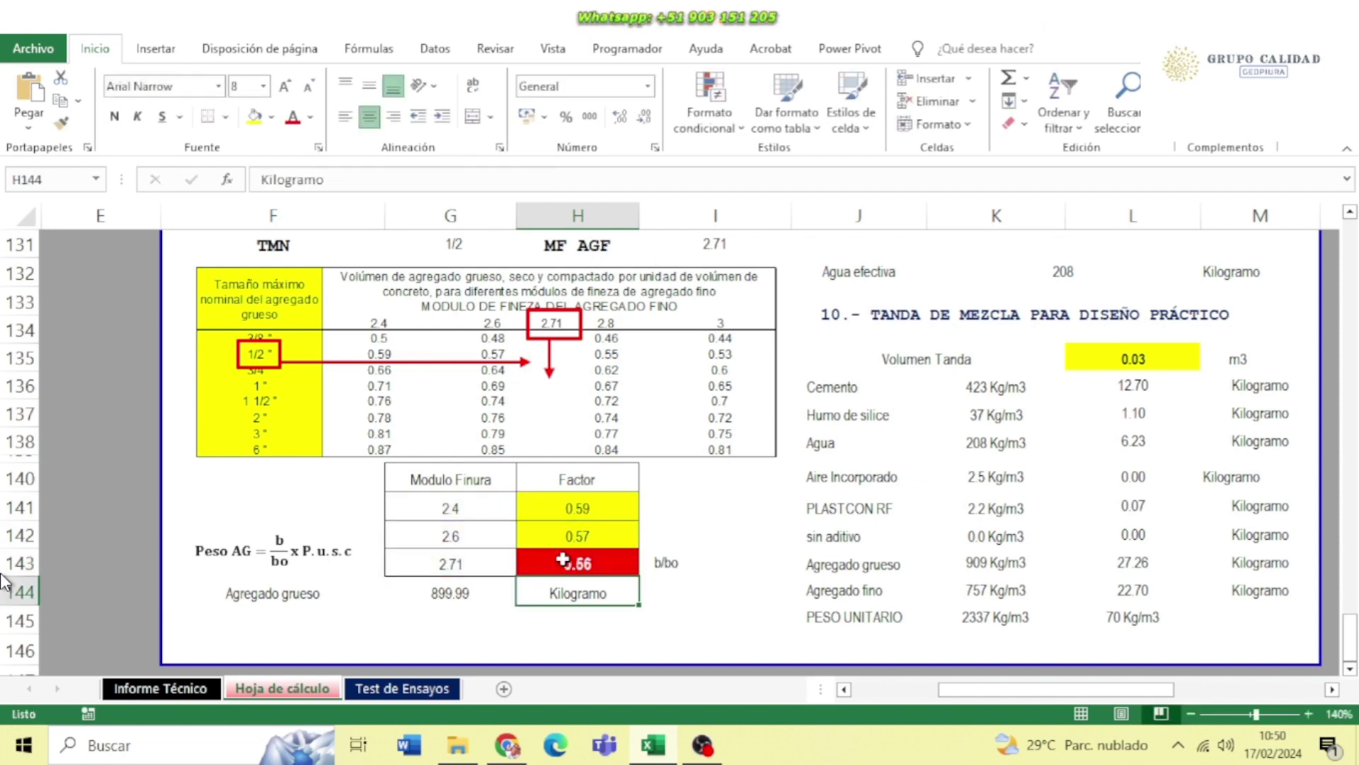
pyautogui.click(457, 593)
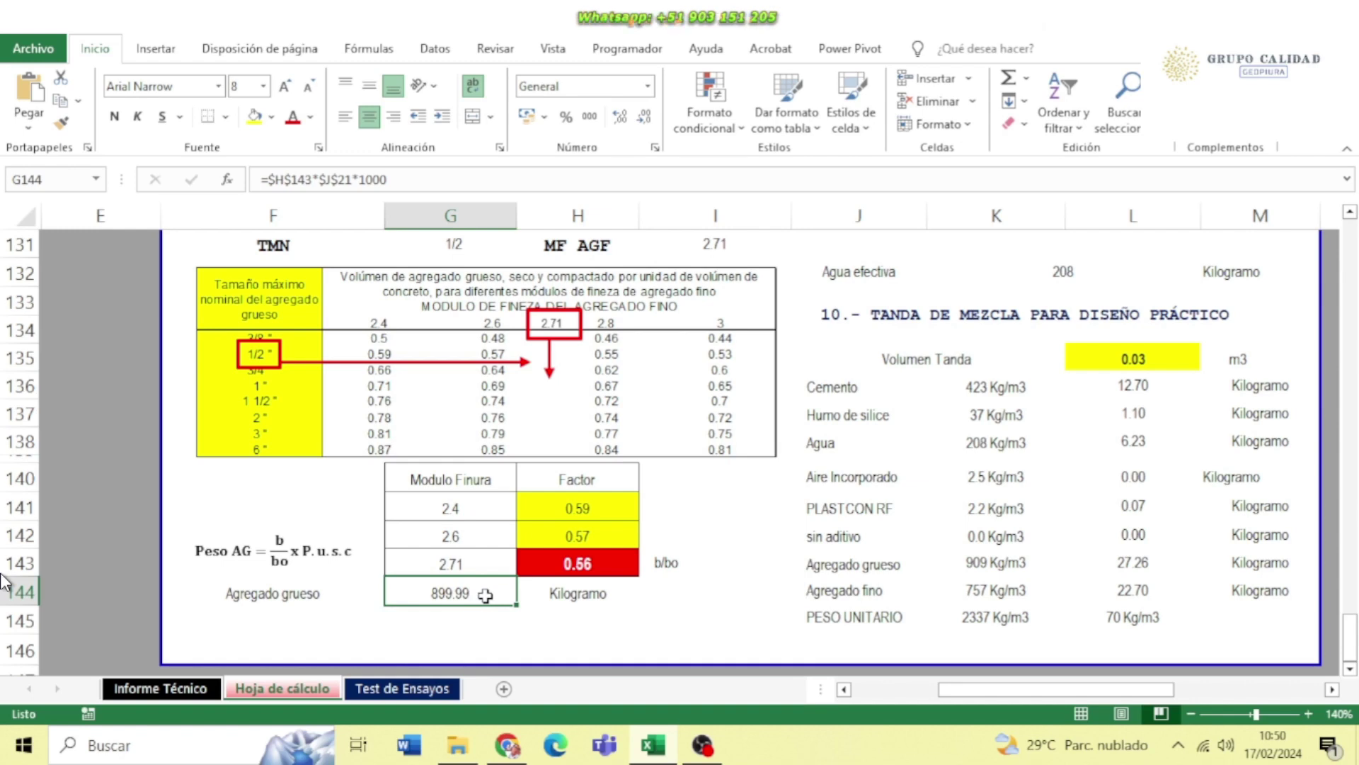
pyautogui.click(1332, 688)
pyautogui.scroll(10, 914, 545)
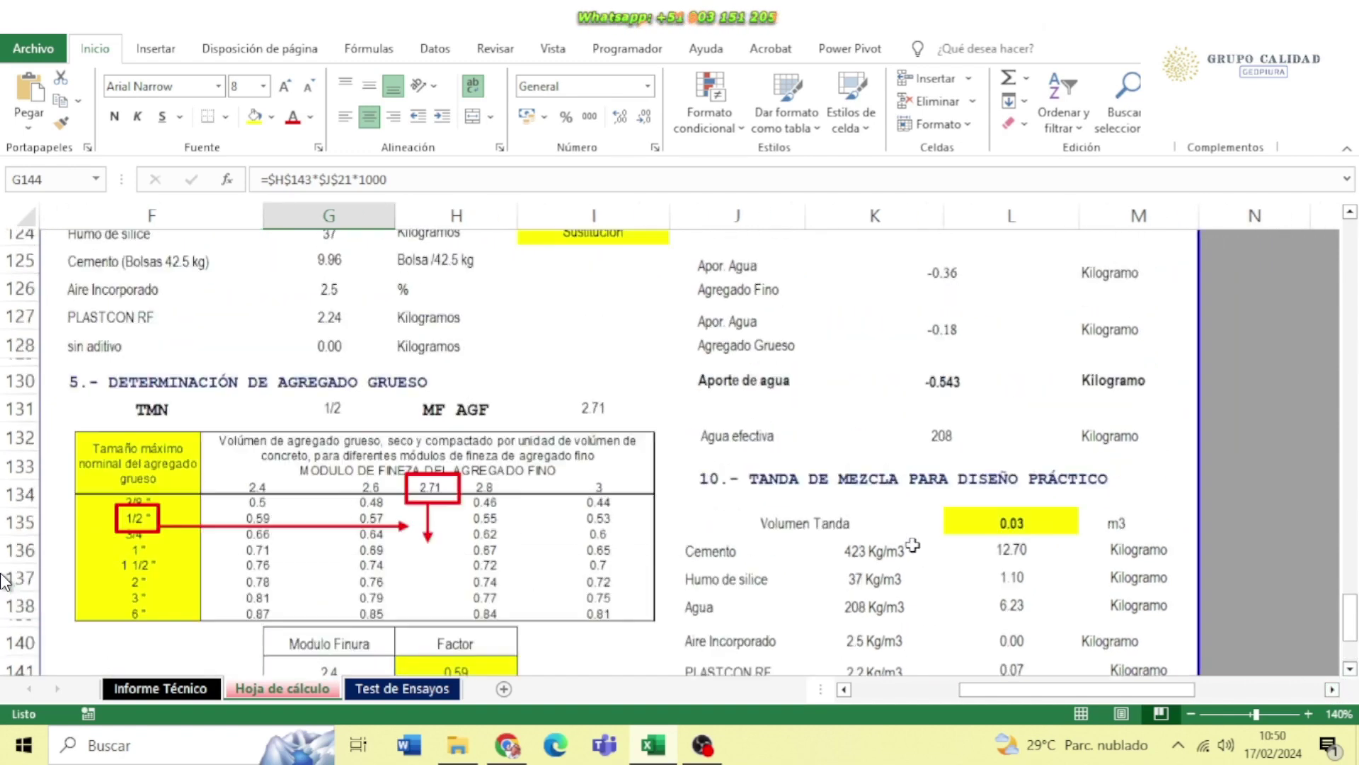
# Review the section 6 absolute volumes of components, down to the fine aggregate volume in row 102
pyautogui.scroll(7, 914, 545)
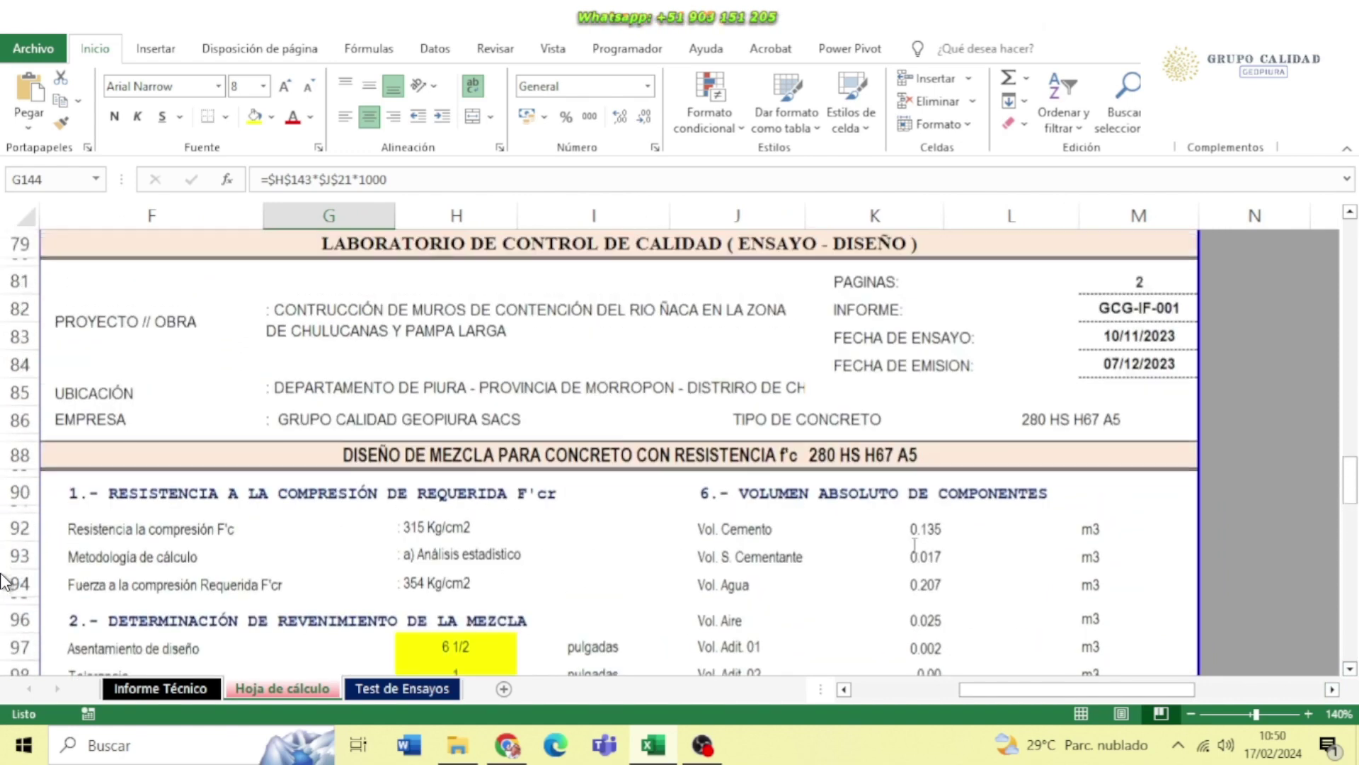
pyautogui.scroll(-3, 878, 397)
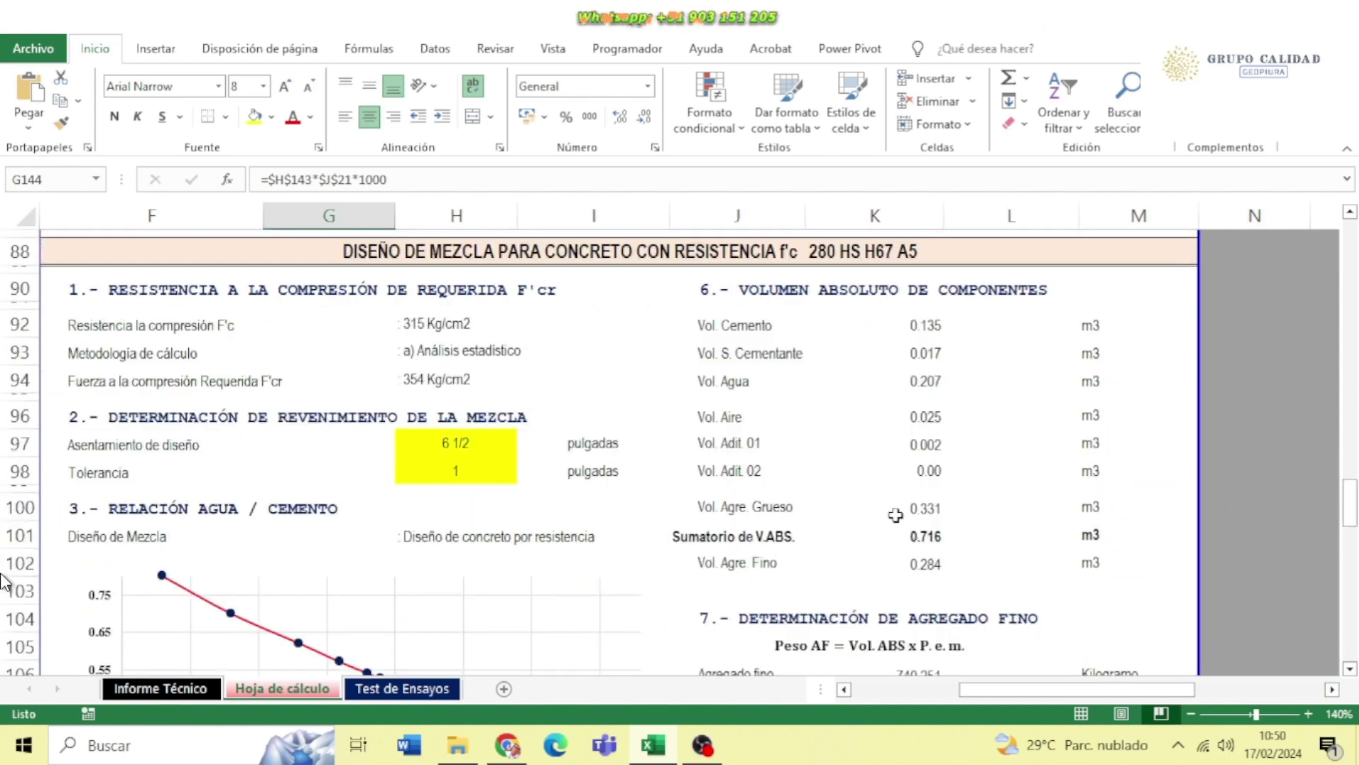
pyautogui.click(779, 294)
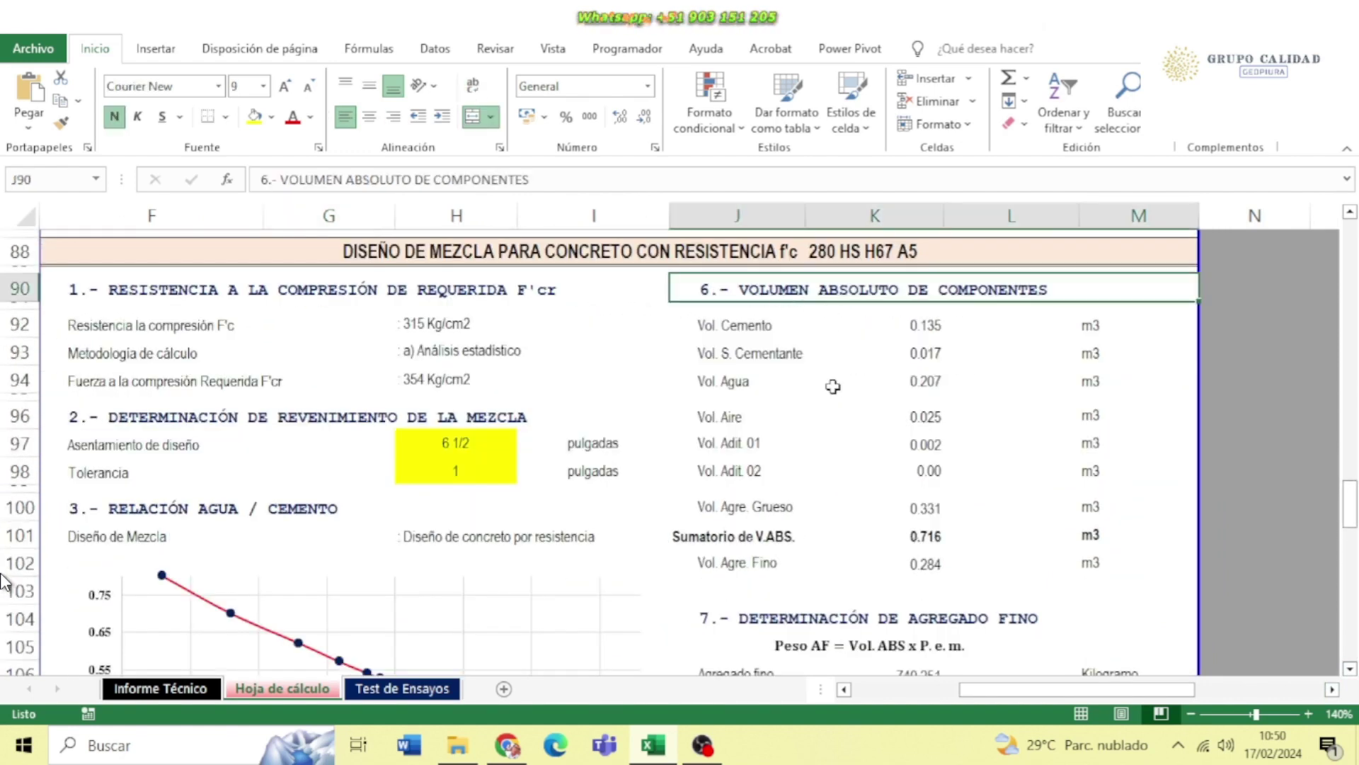
pyautogui.scroll(-1, 833, 386)
pyautogui.click(712, 446)
pyautogui.moveTo(708, 491); pyautogui.dragTo(1094, 492)
pyautogui.scroll(-1, 526, 498)
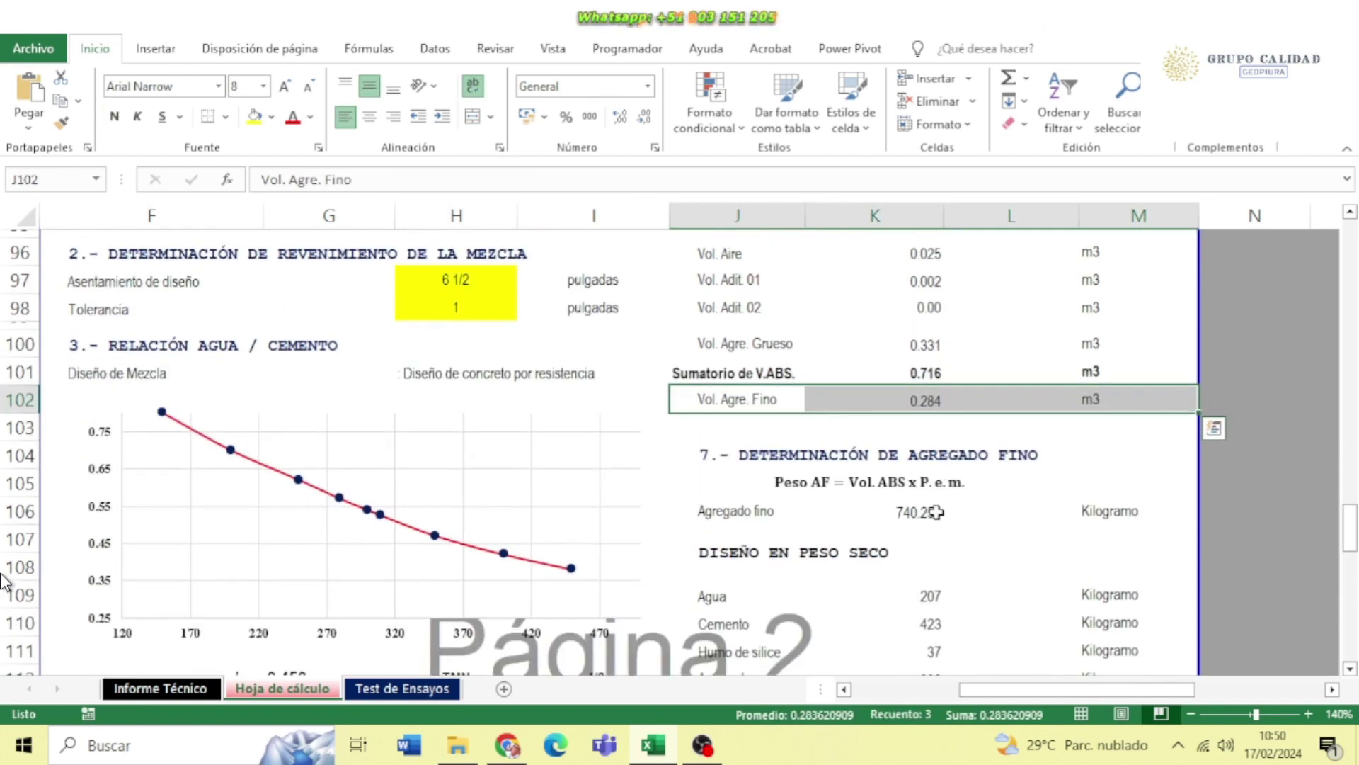
# Inspect the fine aggregate weight formula in K106 of section 7, leaving it as it is
pyautogui.doubleClick(927, 512)
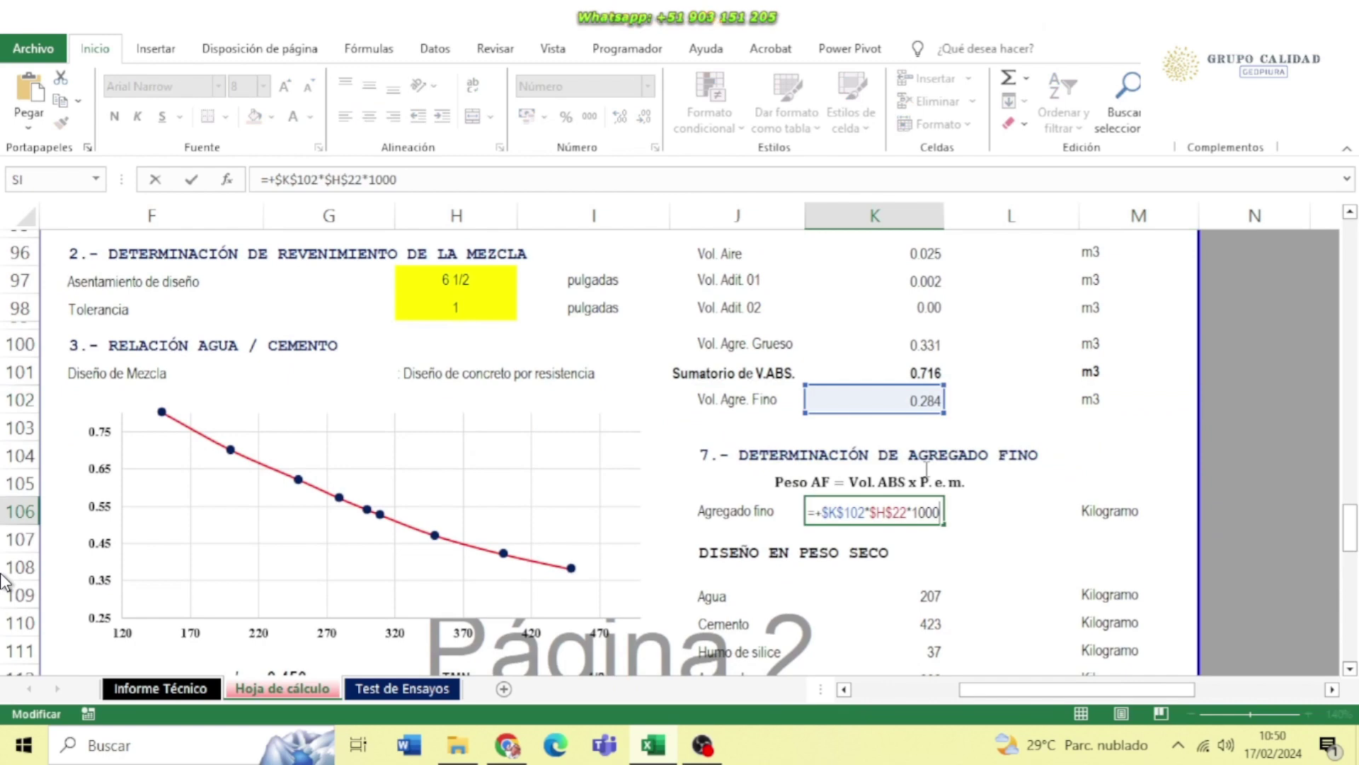
pyautogui.press('Return')
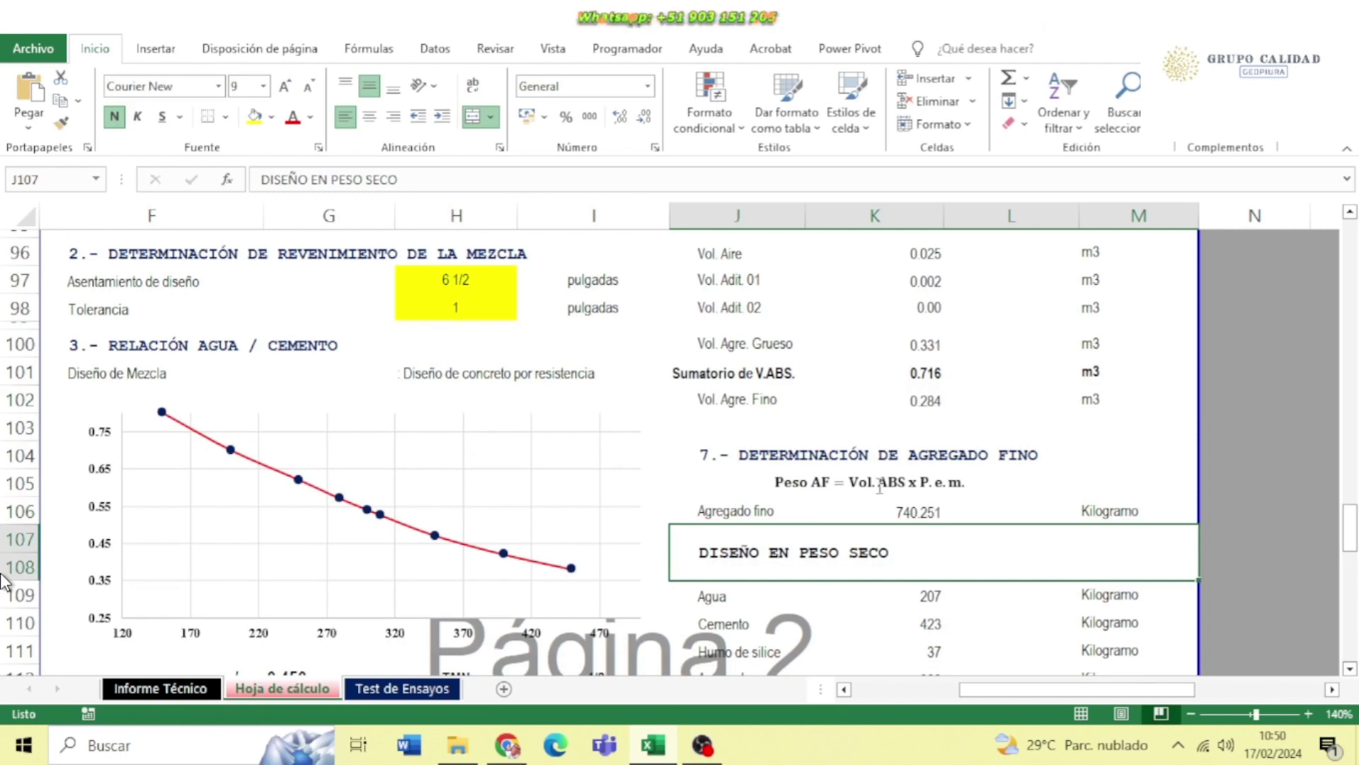
pyautogui.click(918, 511)
# Check the dry-weight water formula in K109 and the moisture-corrected fine aggregate formula in L117
pyautogui.scroll(-2, 918, 511)
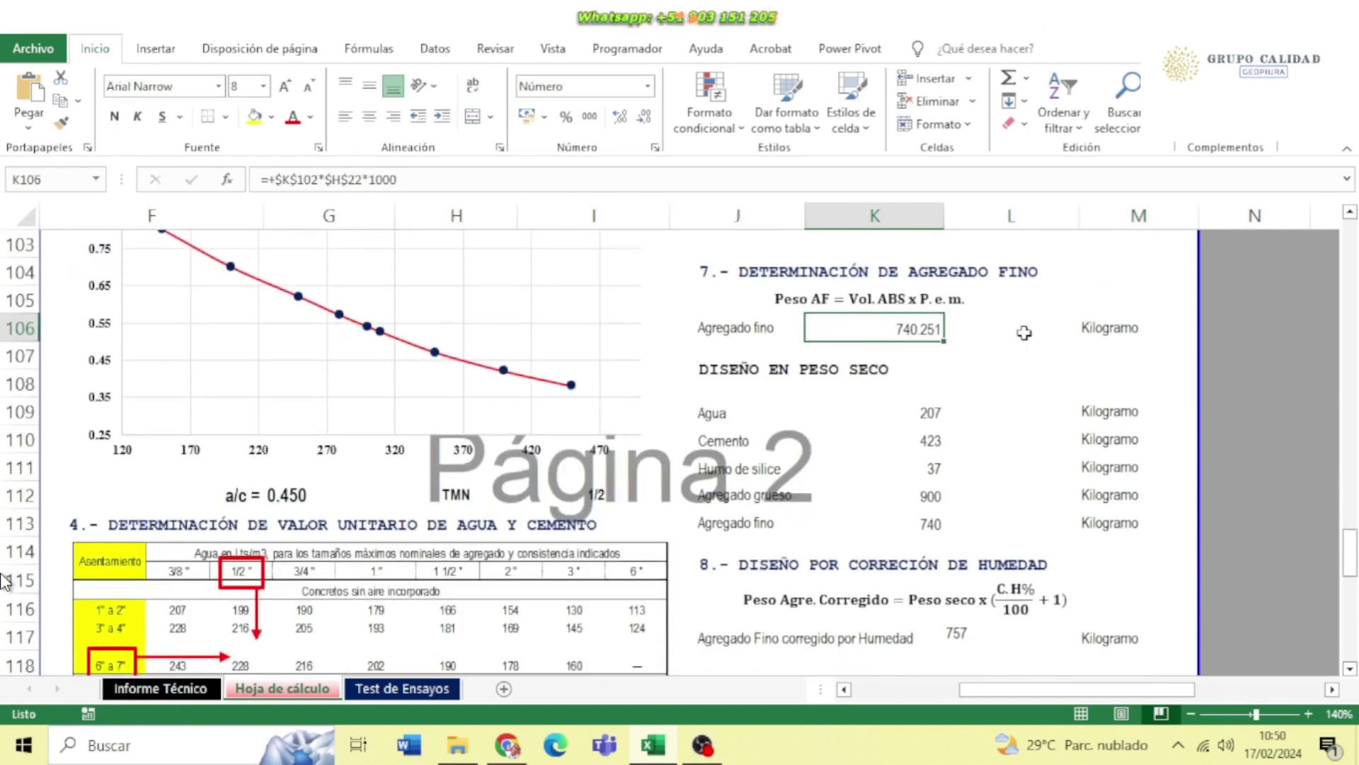
pyautogui.click(947, 415)
pyautogui.click(920, 414)
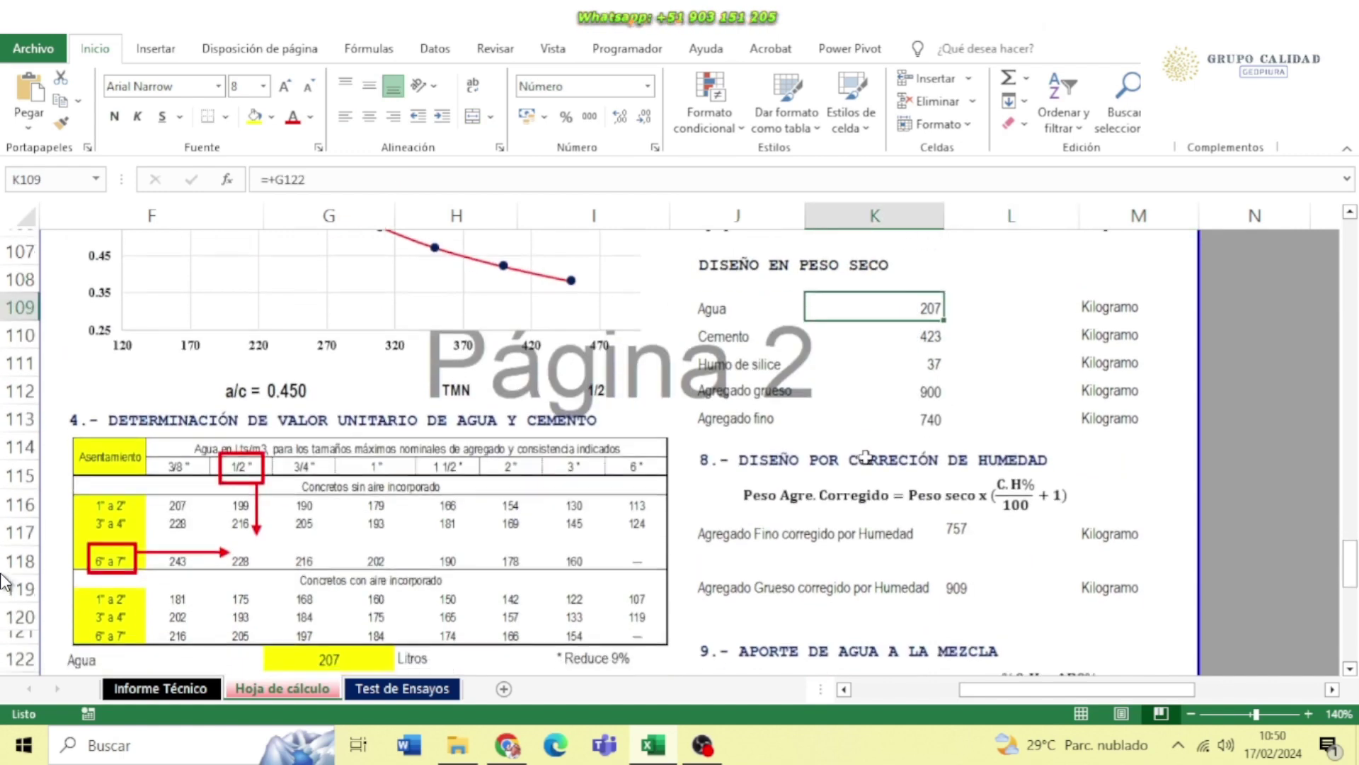
pyautogui.scroll(-3, 864, 453)
pyautogui.click(955, 410)
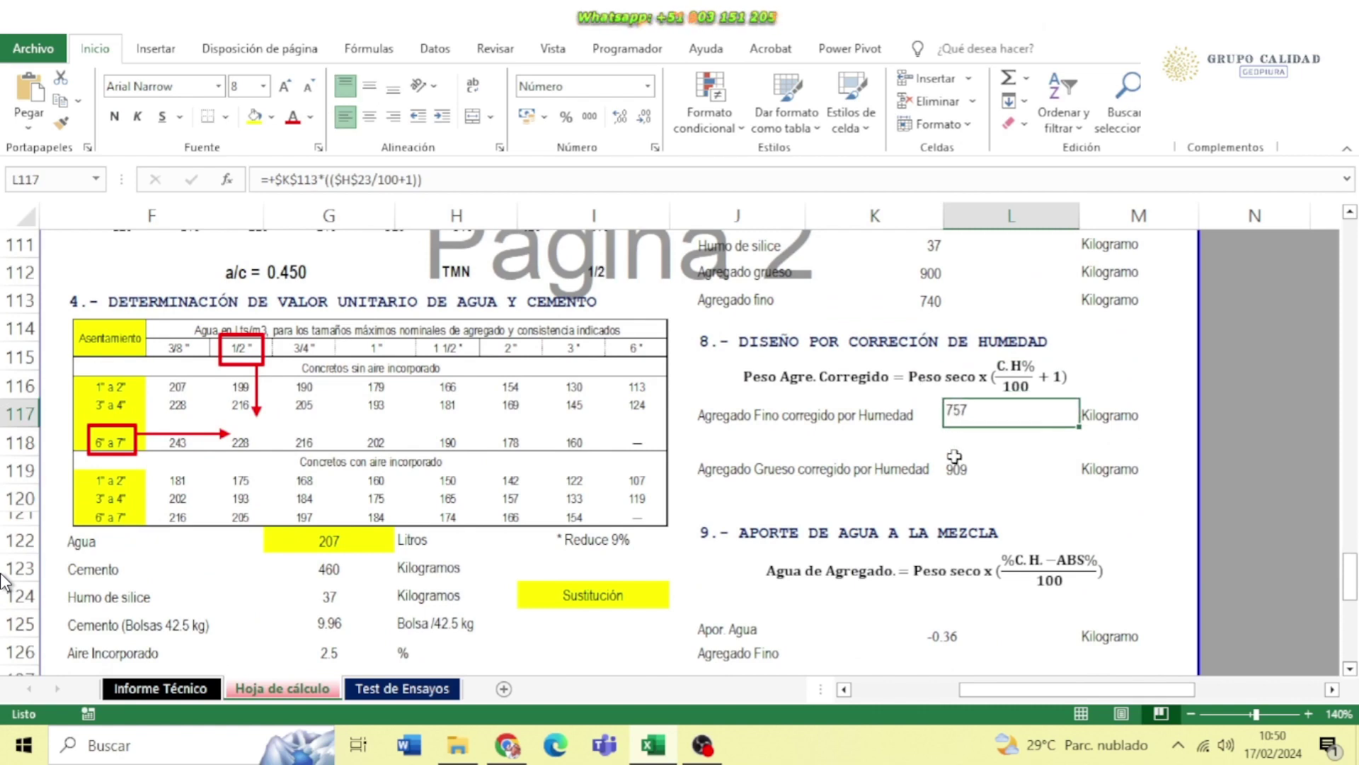
# Check the effective water formula in K132 and the aggregate water contribution formula in K130 of section 9
pyautogui.scroll(-3, 956, 468)
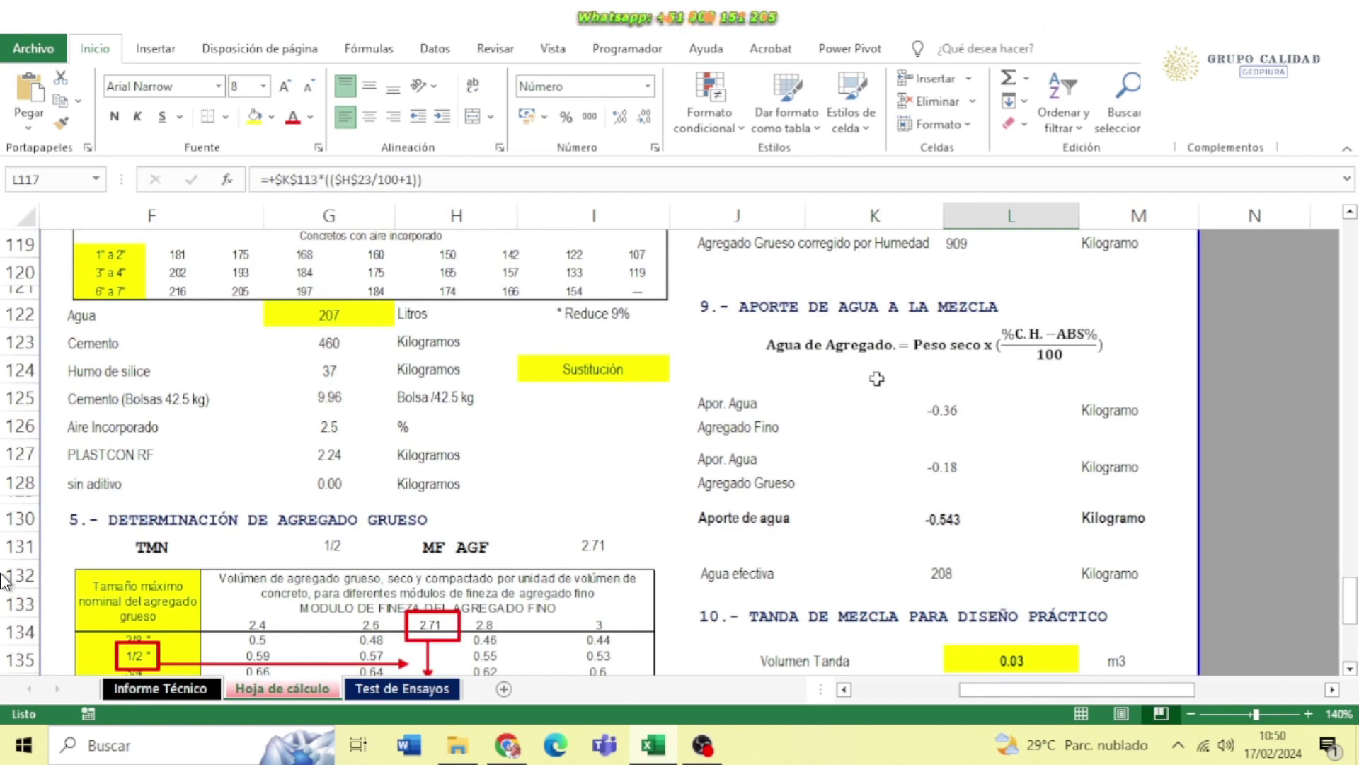
pyautogui.click(752, 571)
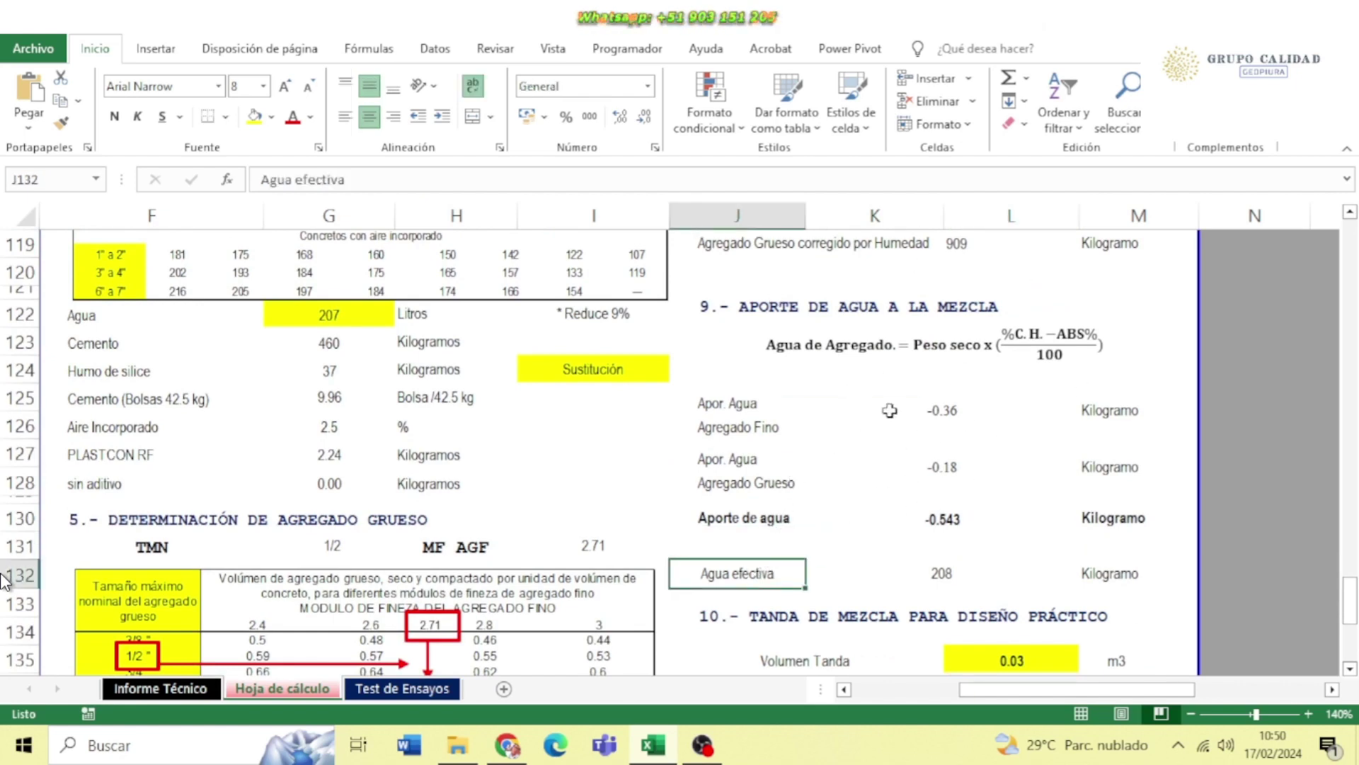
pyautogui.click(946, 570)
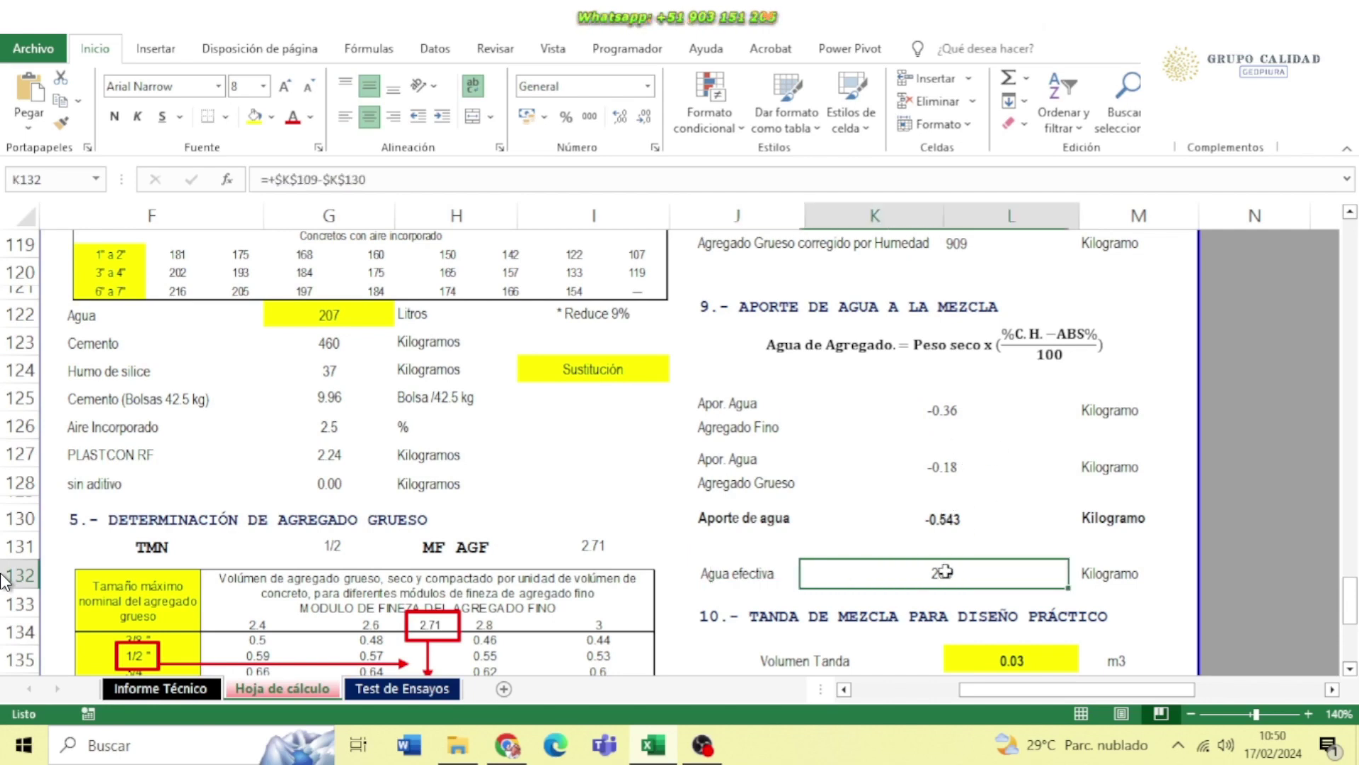
pyautogui.click(942, 517)
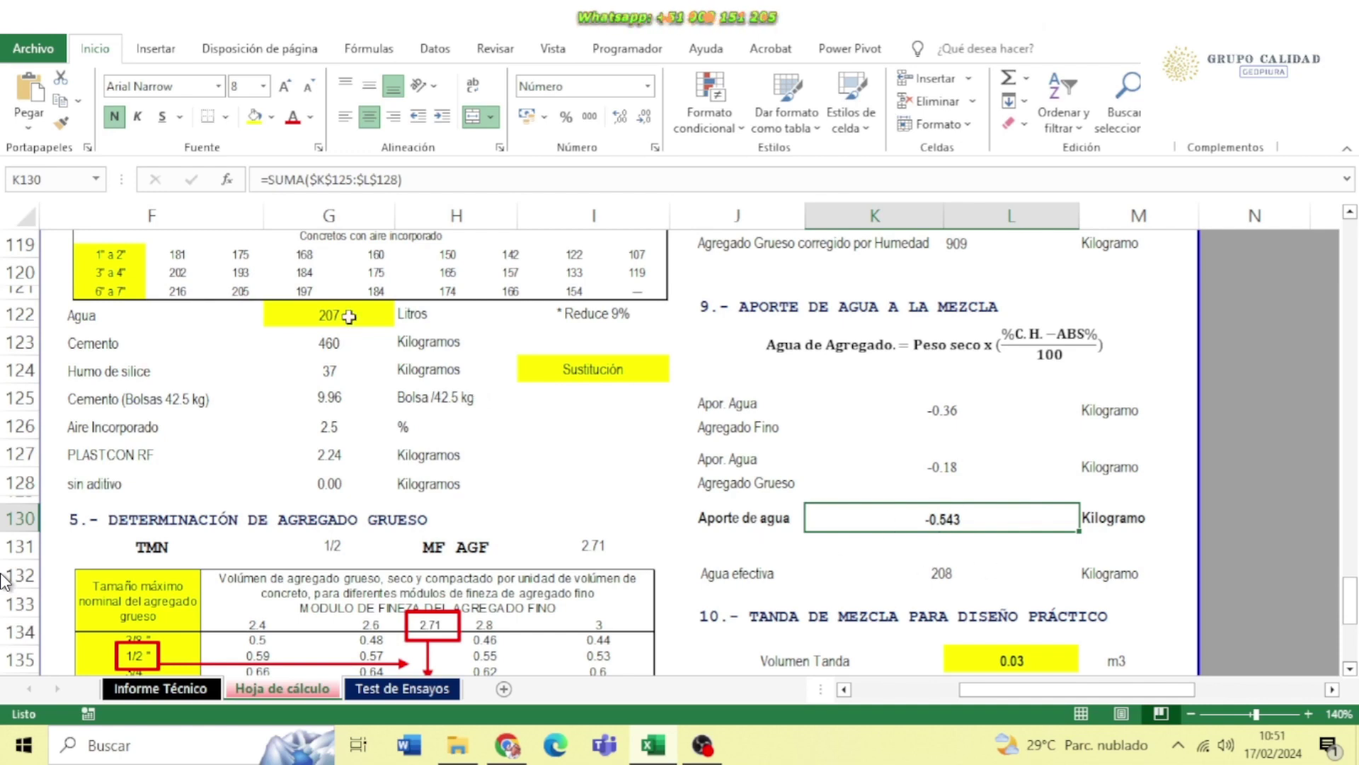
# Set the batch volume (Volumen Tanda) in section 10 to 0.05 m3
pyautogui.scroll(-3, 998, 552)
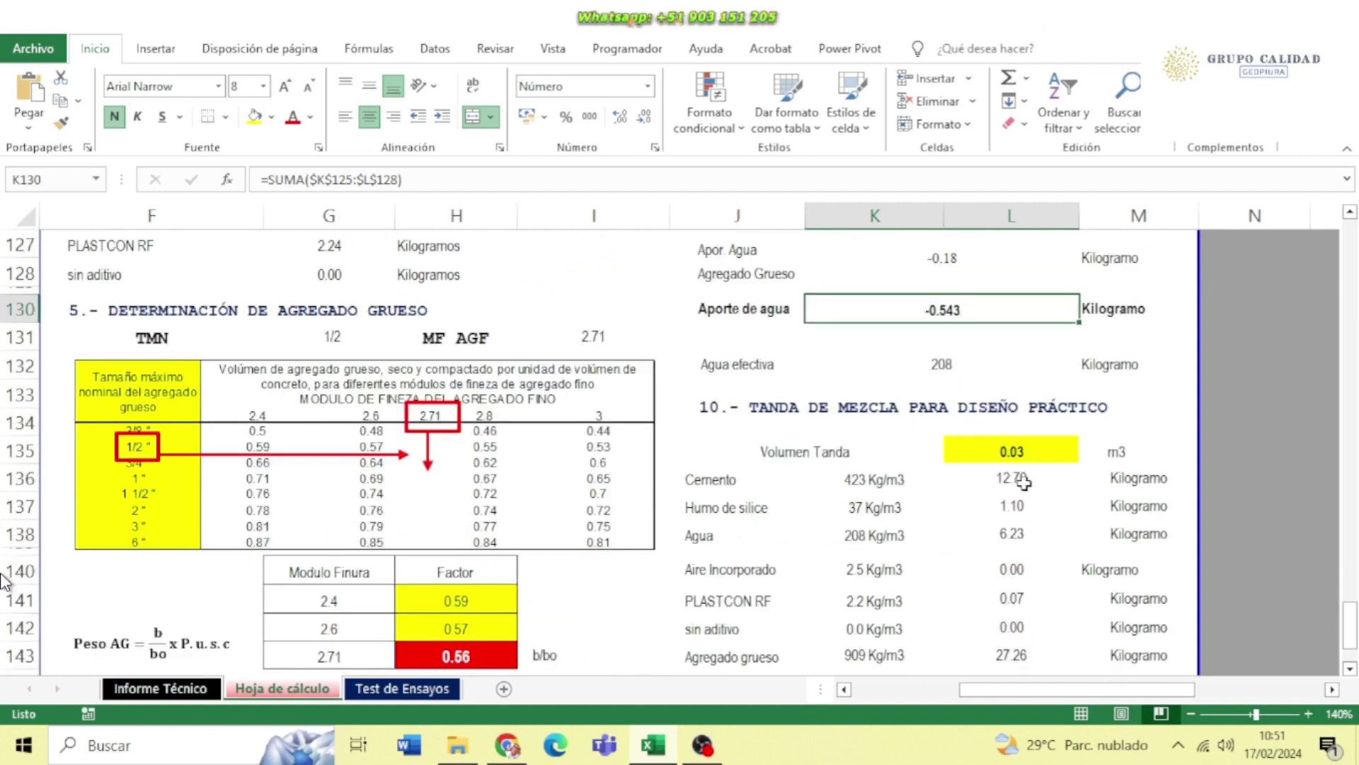
pyautogui.scroll(-2, 1025, 483)
pyautogui.click(1035, 361)
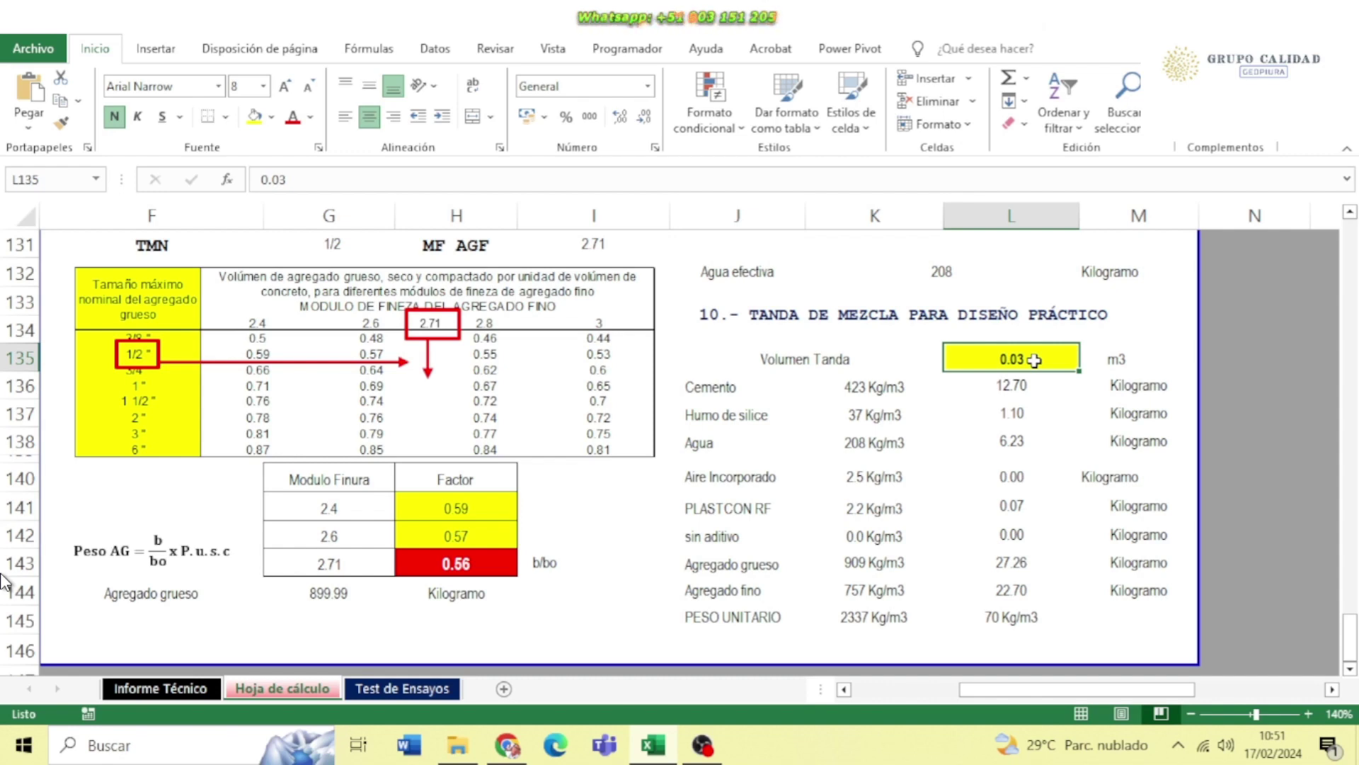
pyautogui.write('0')
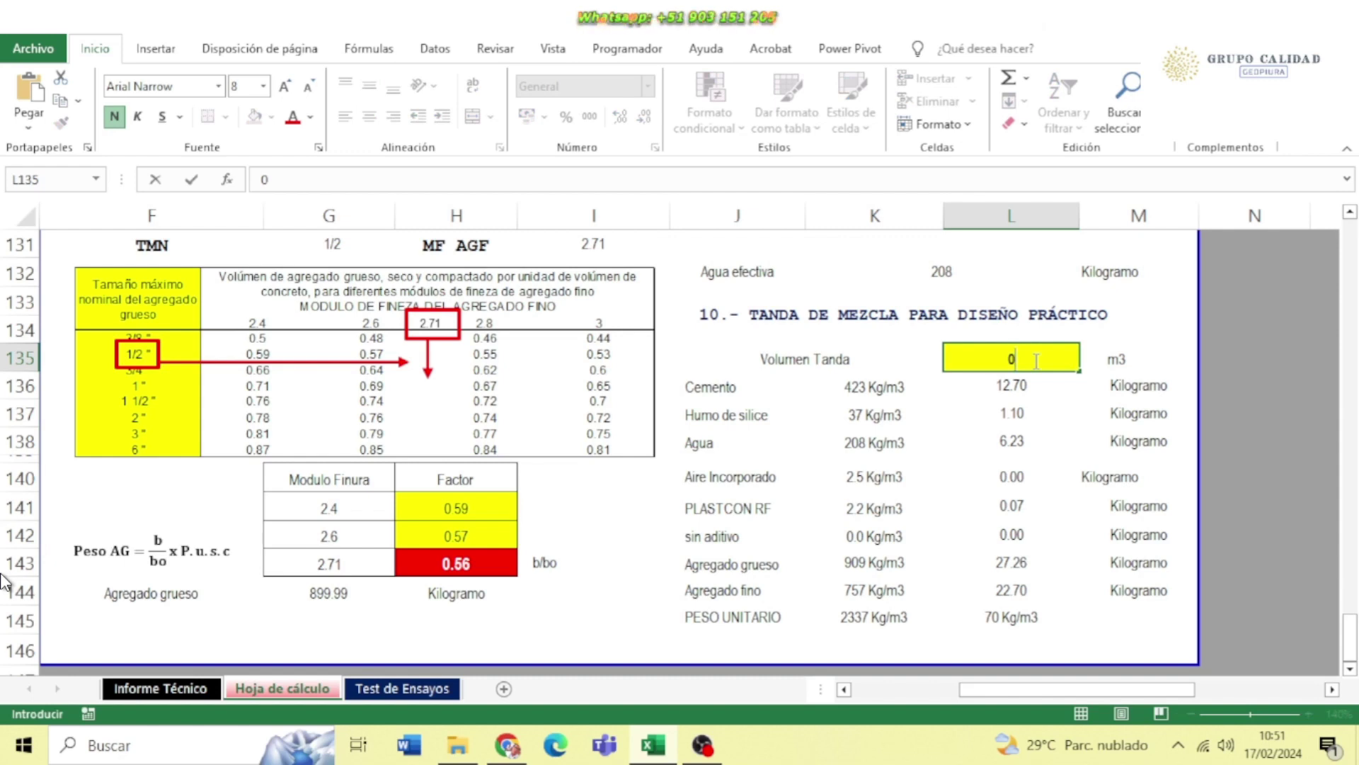
pyautogui.write('..0')
pyautogui.press('BackSpace')
pyautogui.press('BackSpace')
pyautogui.write('05')
pyautogui.press('Return')
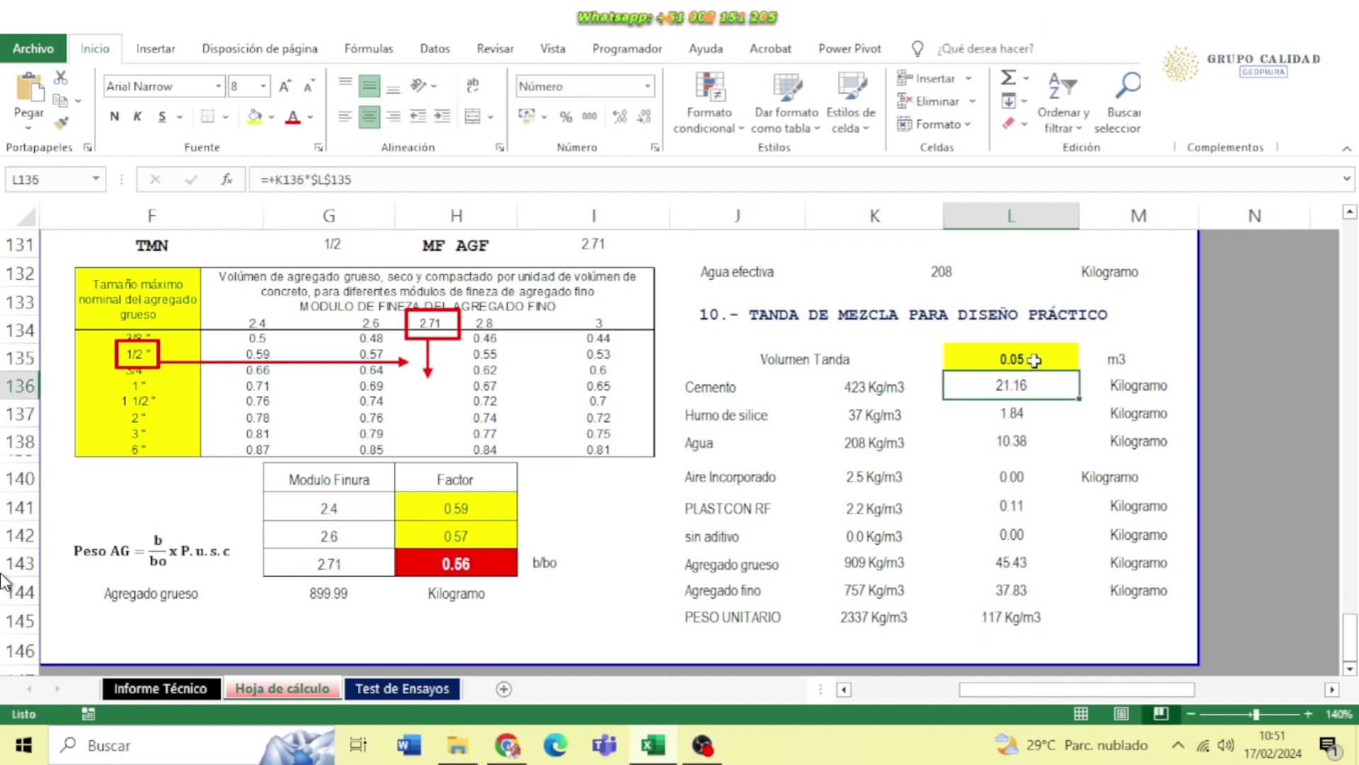
# Change the section 10 batch volume in L135 to 0.03 m3
pyautogui.click(1034, 360)
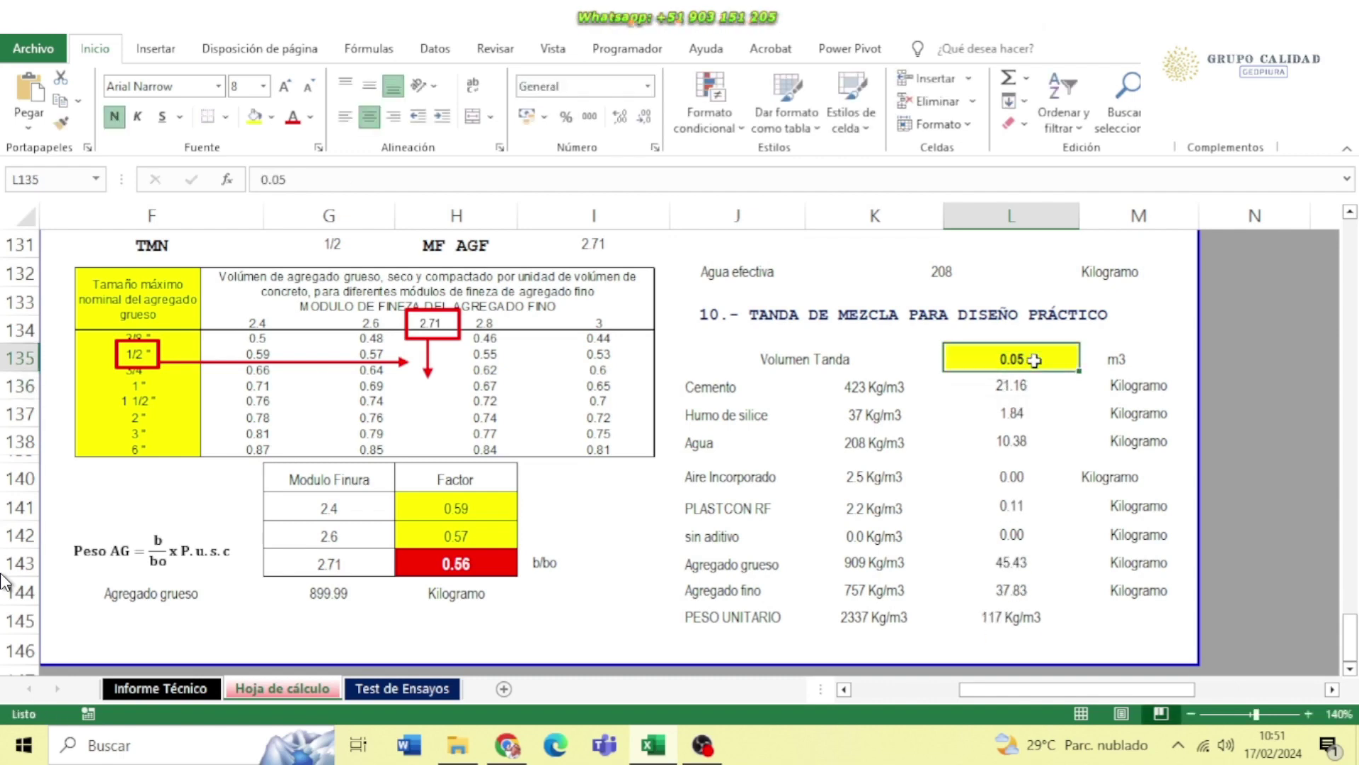
pyautogui.write('0.03')
pyautogui.press('Return')
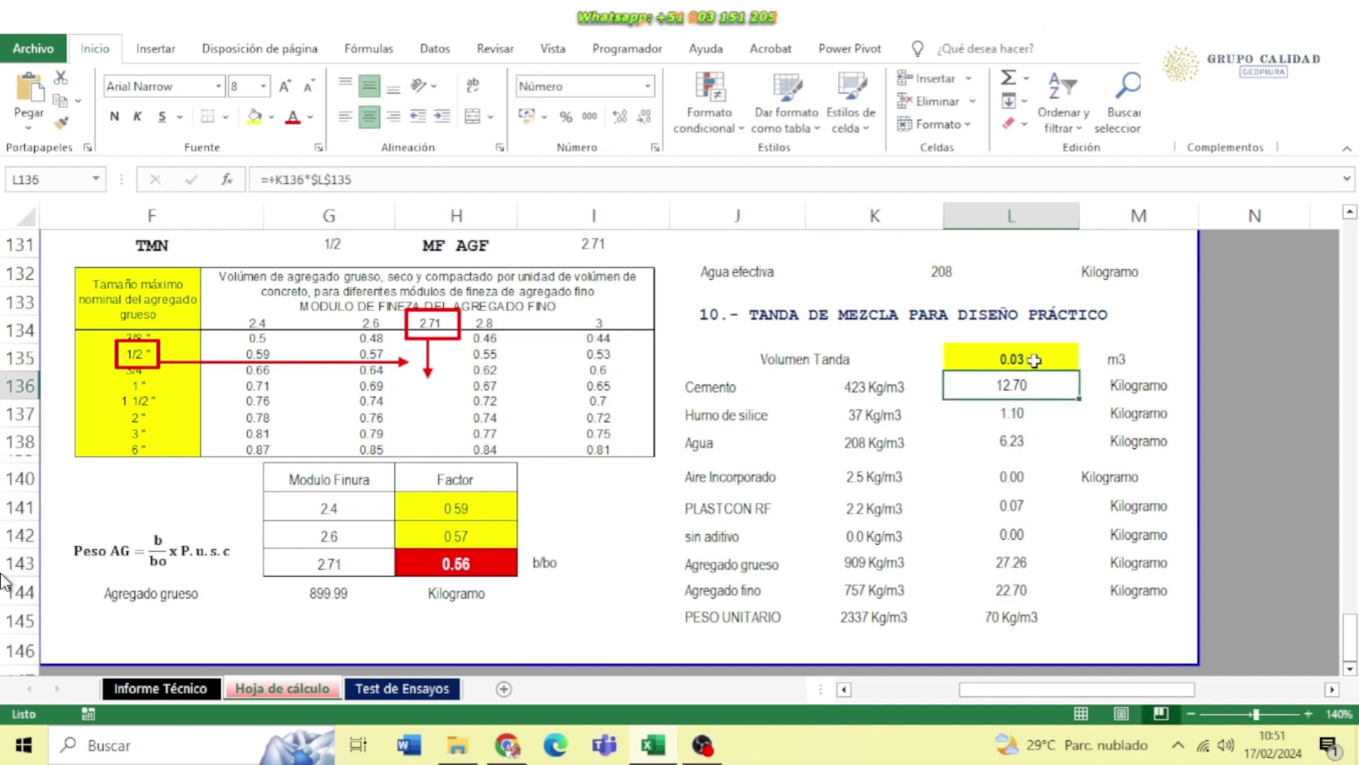
# Set the practical mix batch volume in L135 to 0.04 m3
pyautogui.click(1034, 361)
pyautogui.write('0.04')
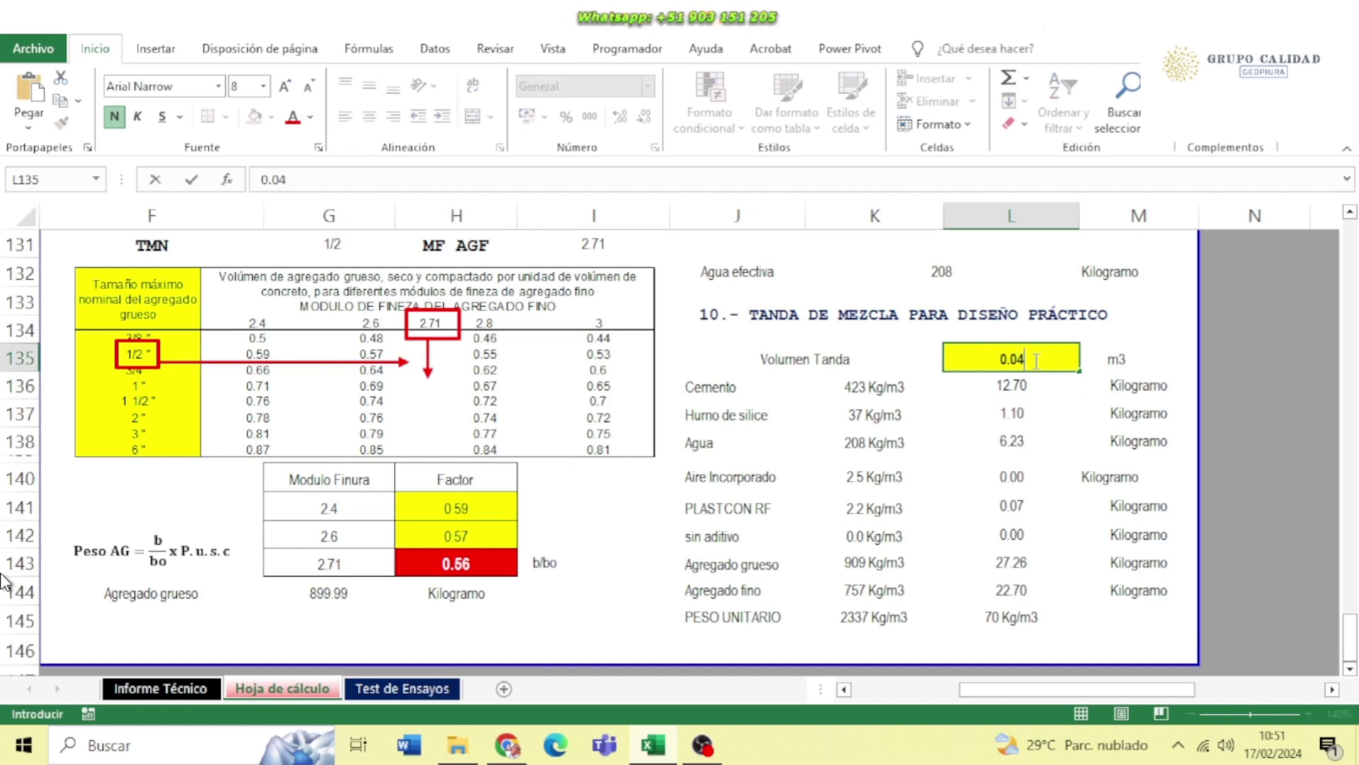
pyautogui.press('Return')
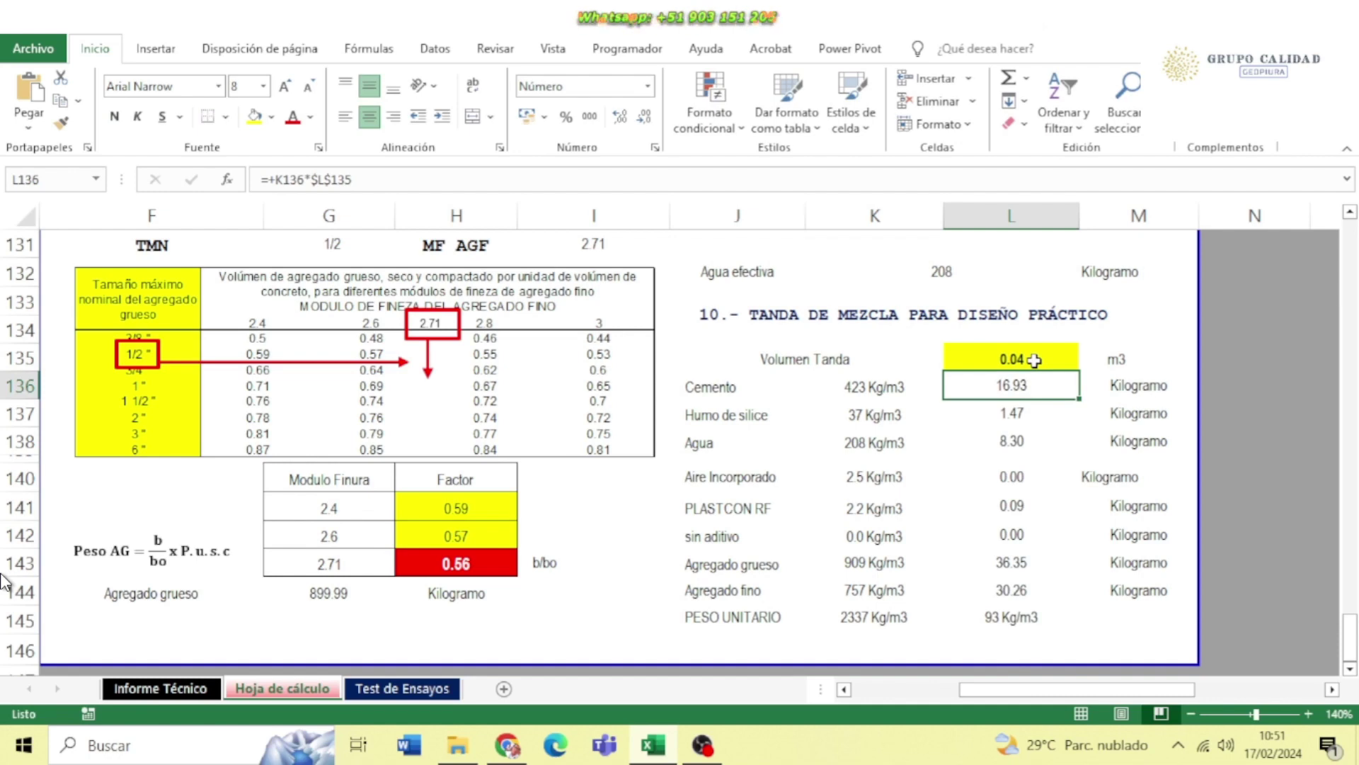
# Change the concrete type (TIPO DE CONCRETO) on the Informe Técnico sheet to 315 V H67 A6.5
pyautogui.hotkey('ctrl', 'pageup')
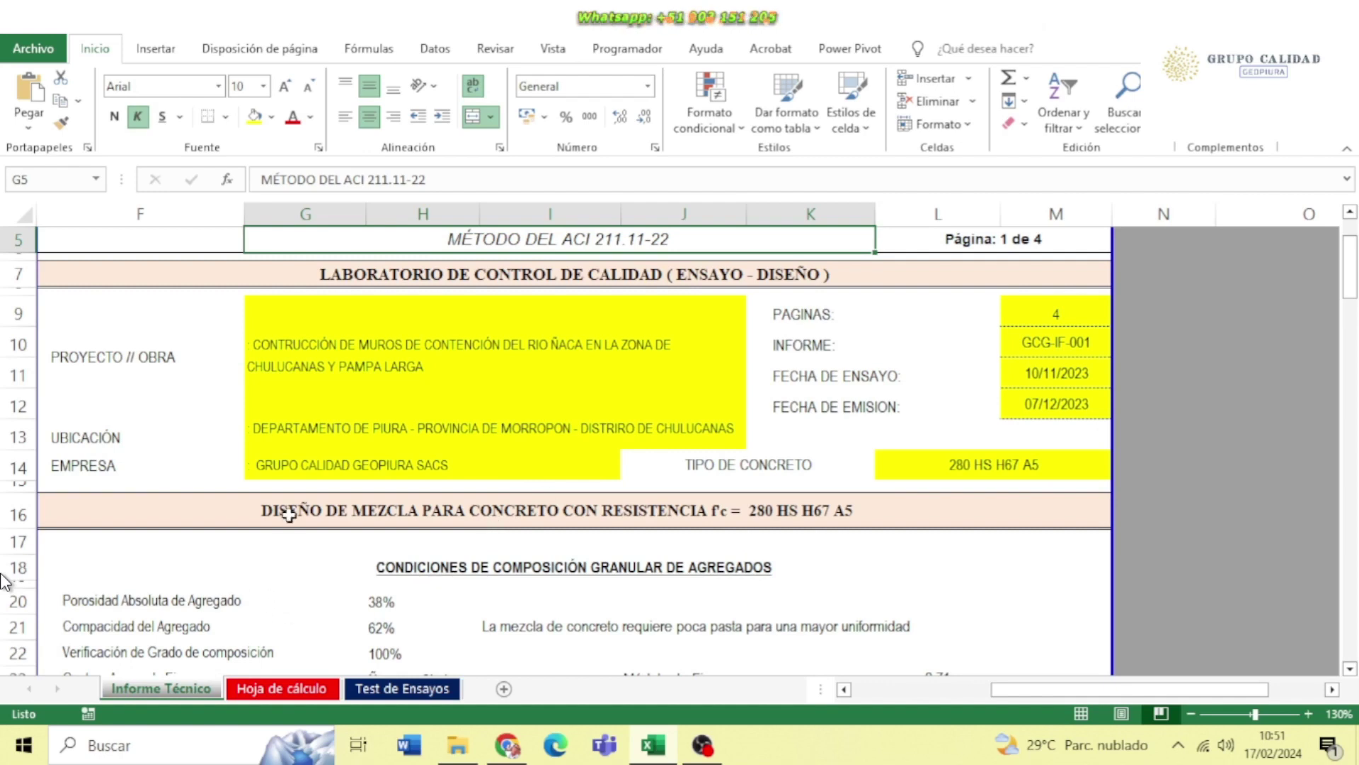
pyautogui.scroll(-3, 517, 488)
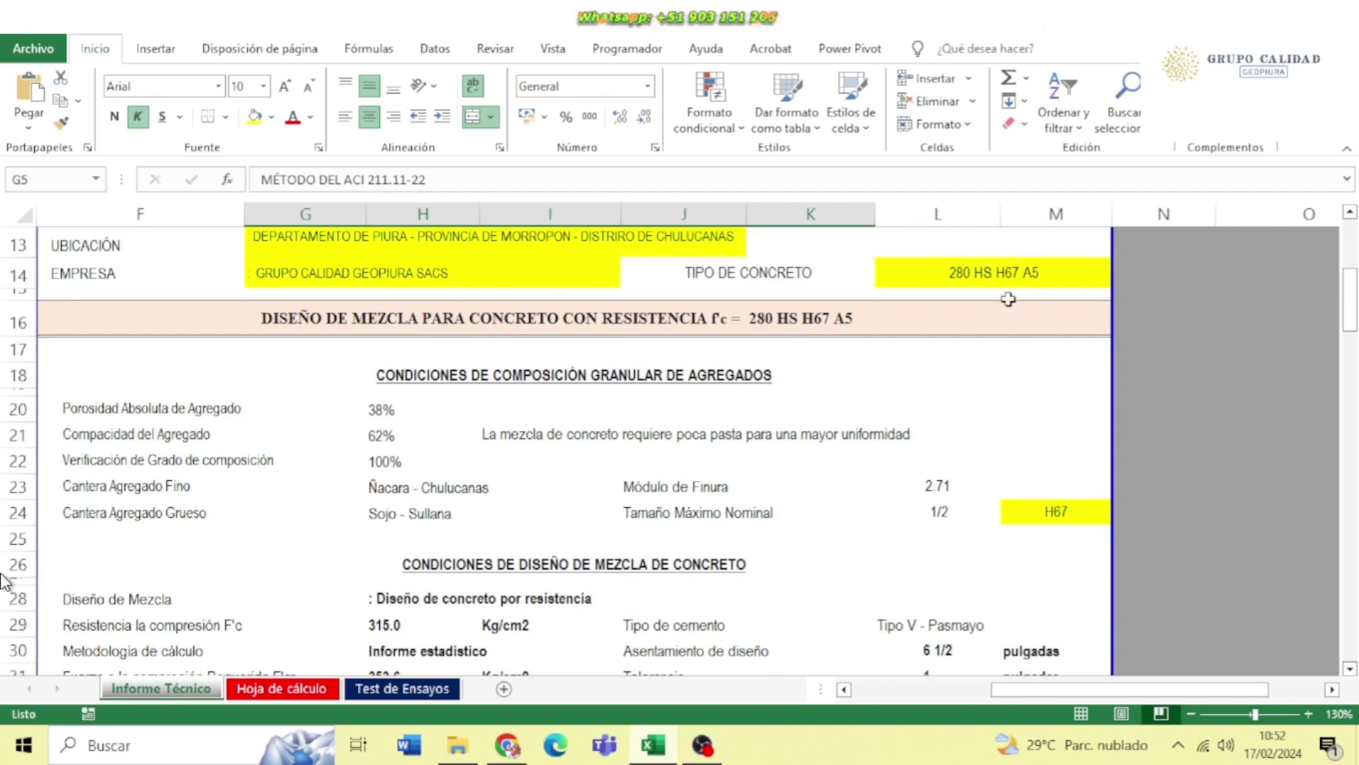
pyautogui.click(996, 281)
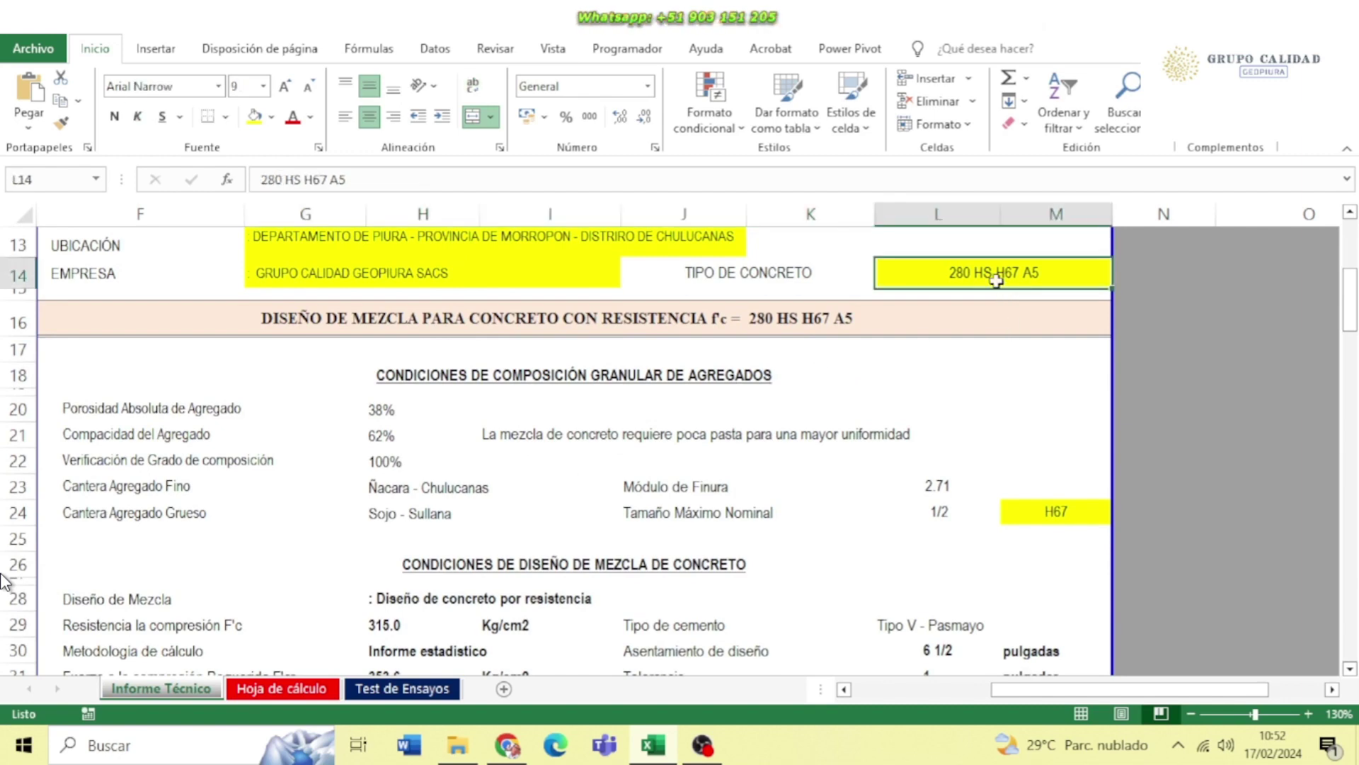
pyautogui.write('315')
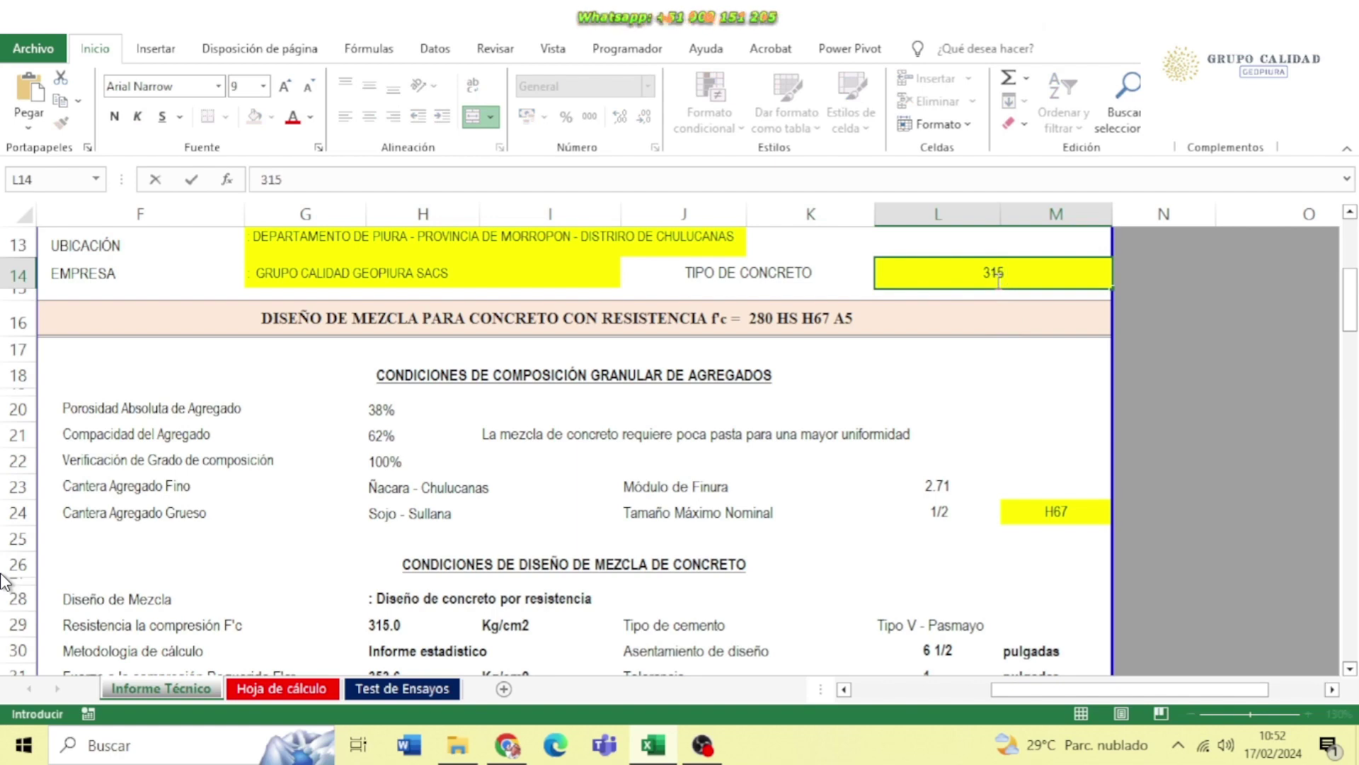
pyautogui.write(' V H67 A')
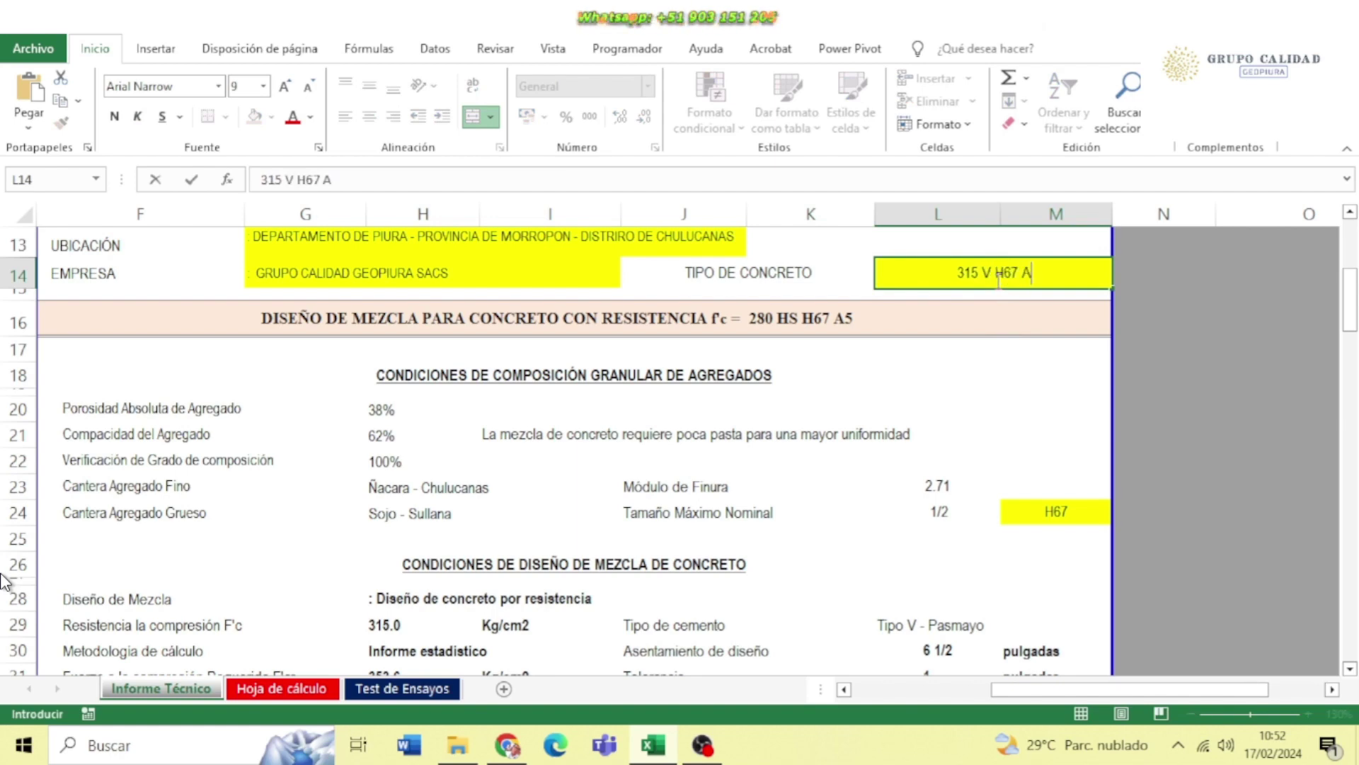
pyautogui.write('6.5')
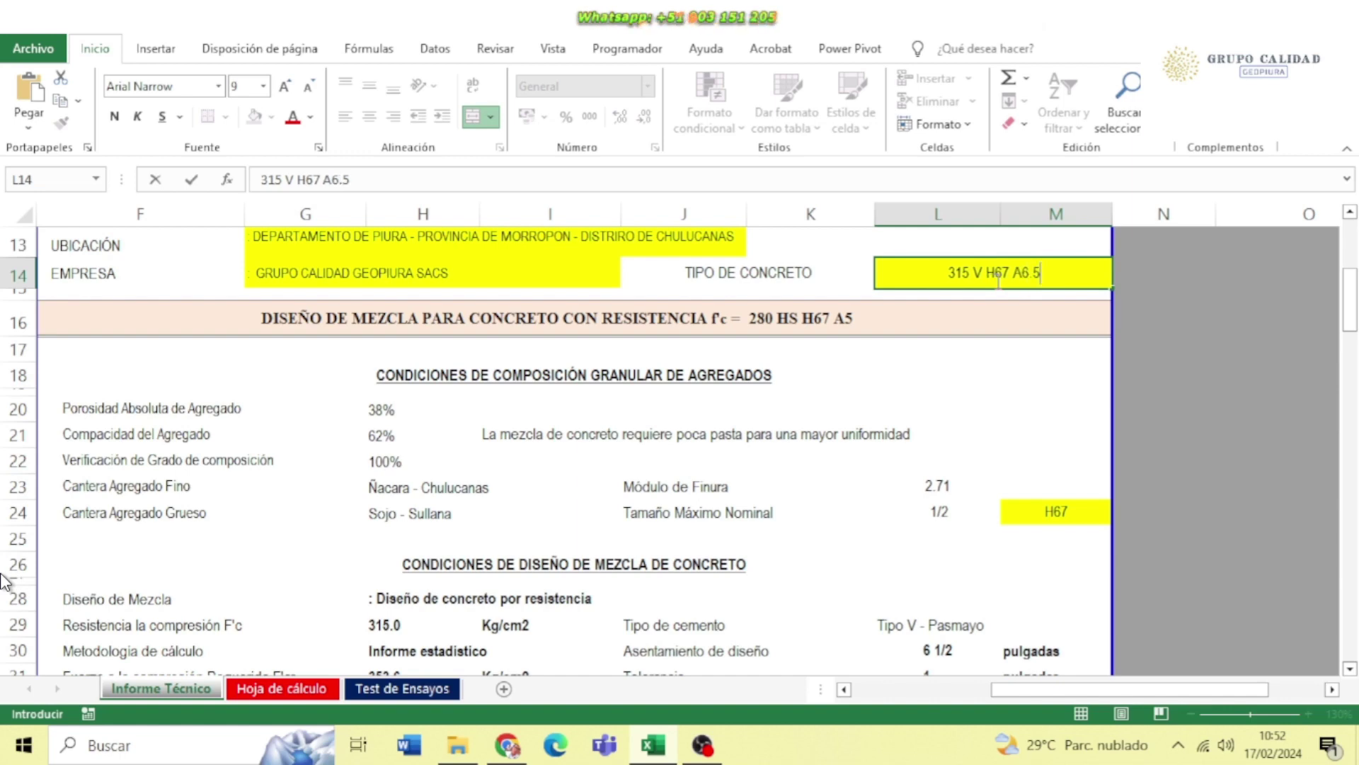
pyautogui.press('Return')
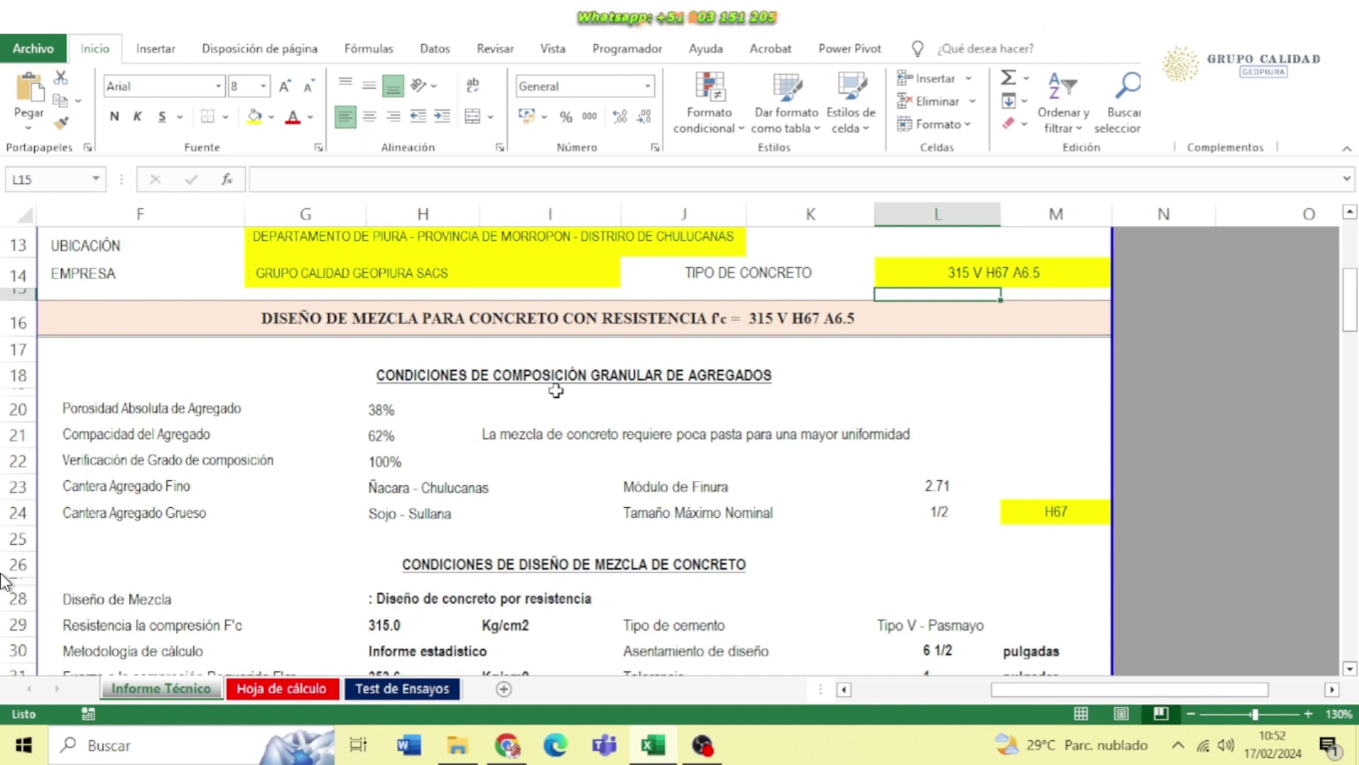
# Review the formulas for aggregate porosity in H20, compactness in H21 and the SI condition message beside the compactness
pyautogui.click(386, 409)
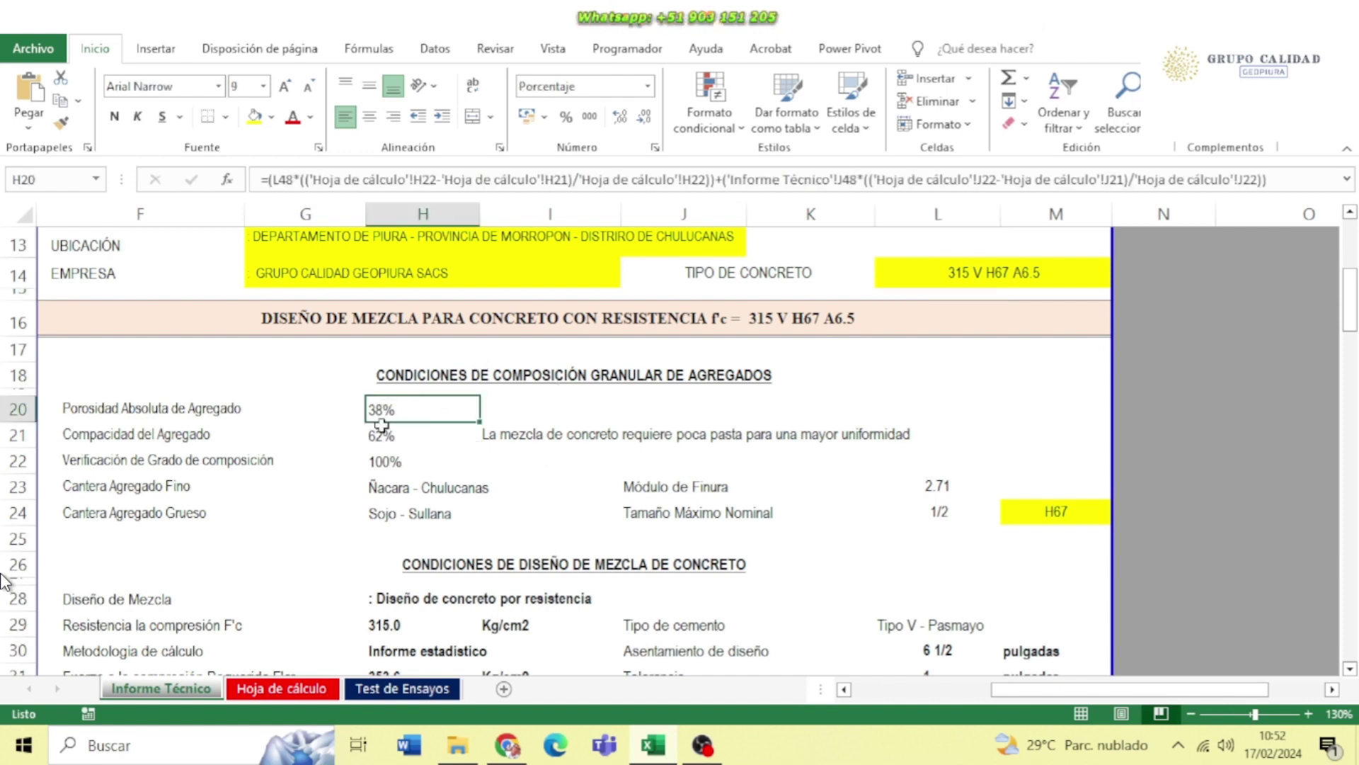
pyautogui.click(382, 428)
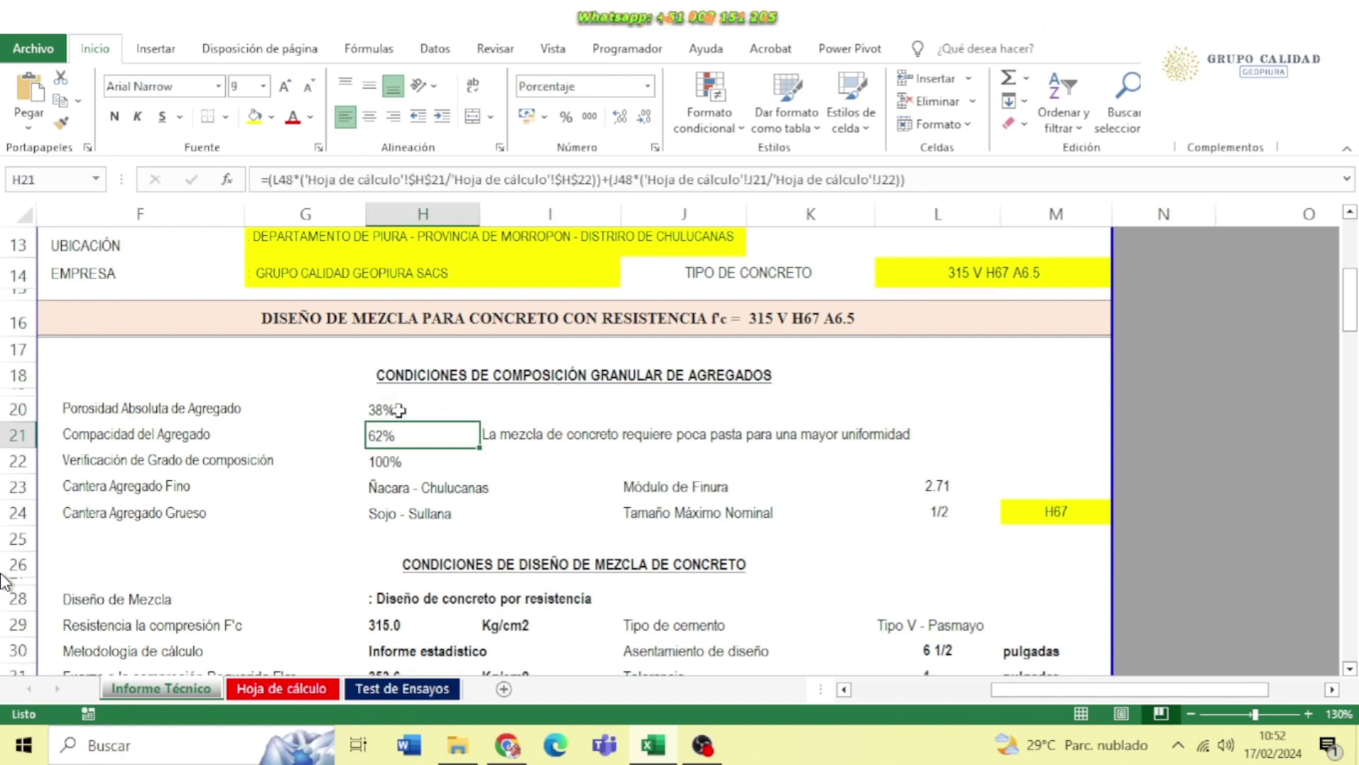
pyautogui.click(399, 410)
pyautogui.click(389, 435)
pyautogui.doubleClick(395, 411)
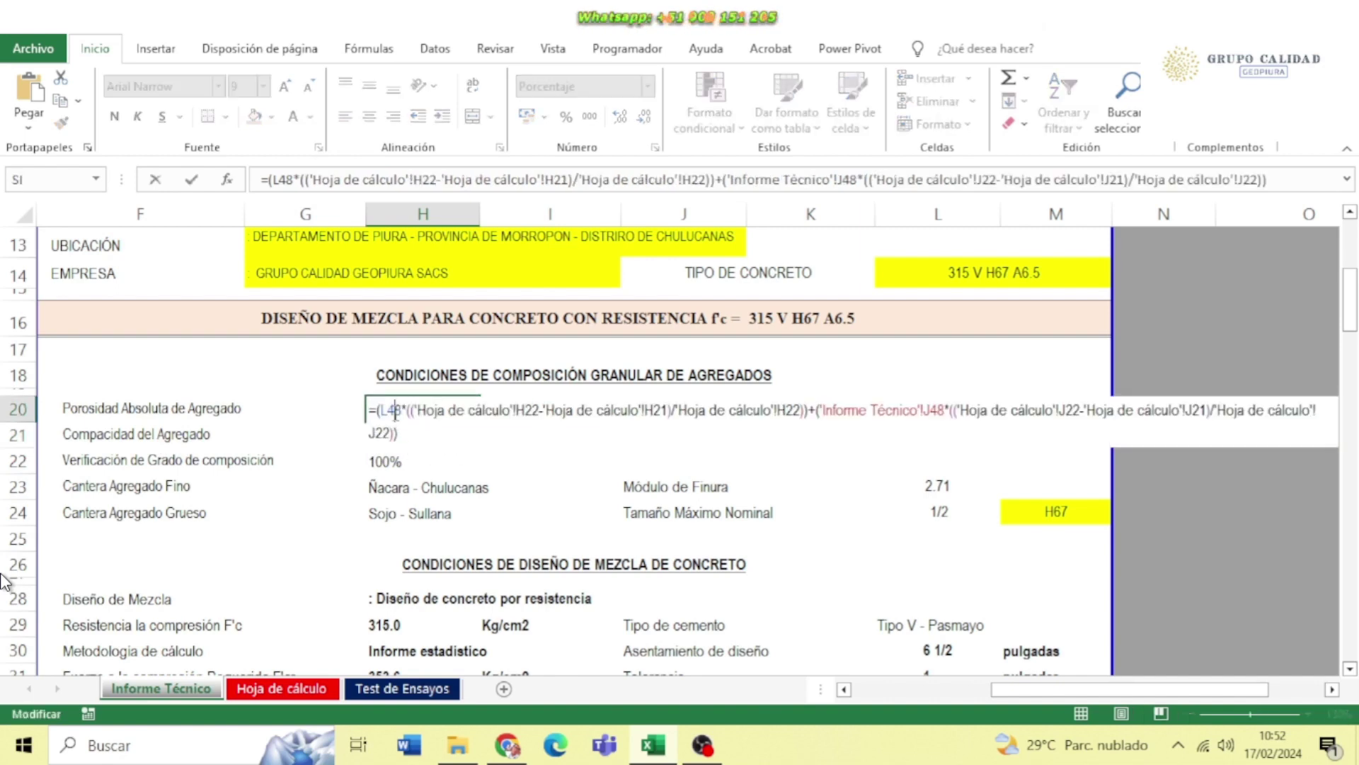
pyautogui.press('Escape')
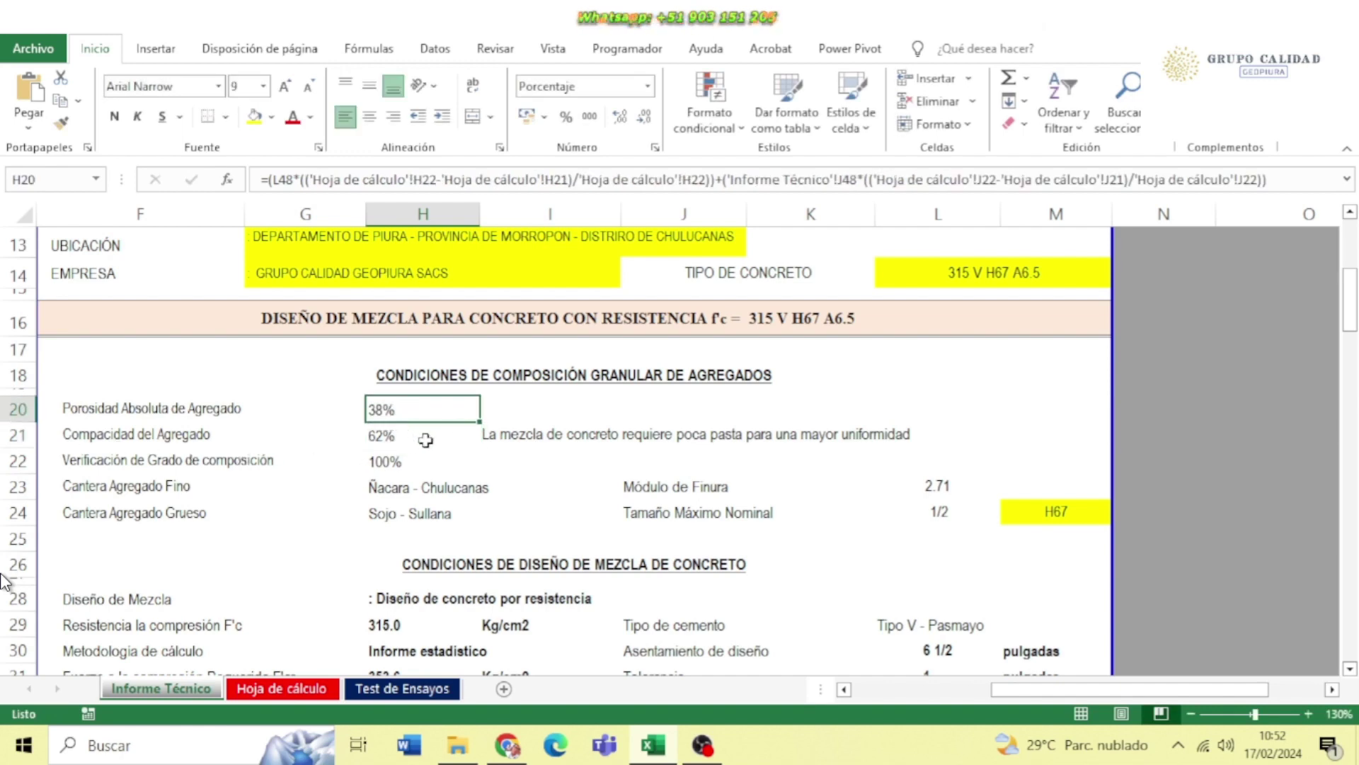
pyautogui.click(411, 440)
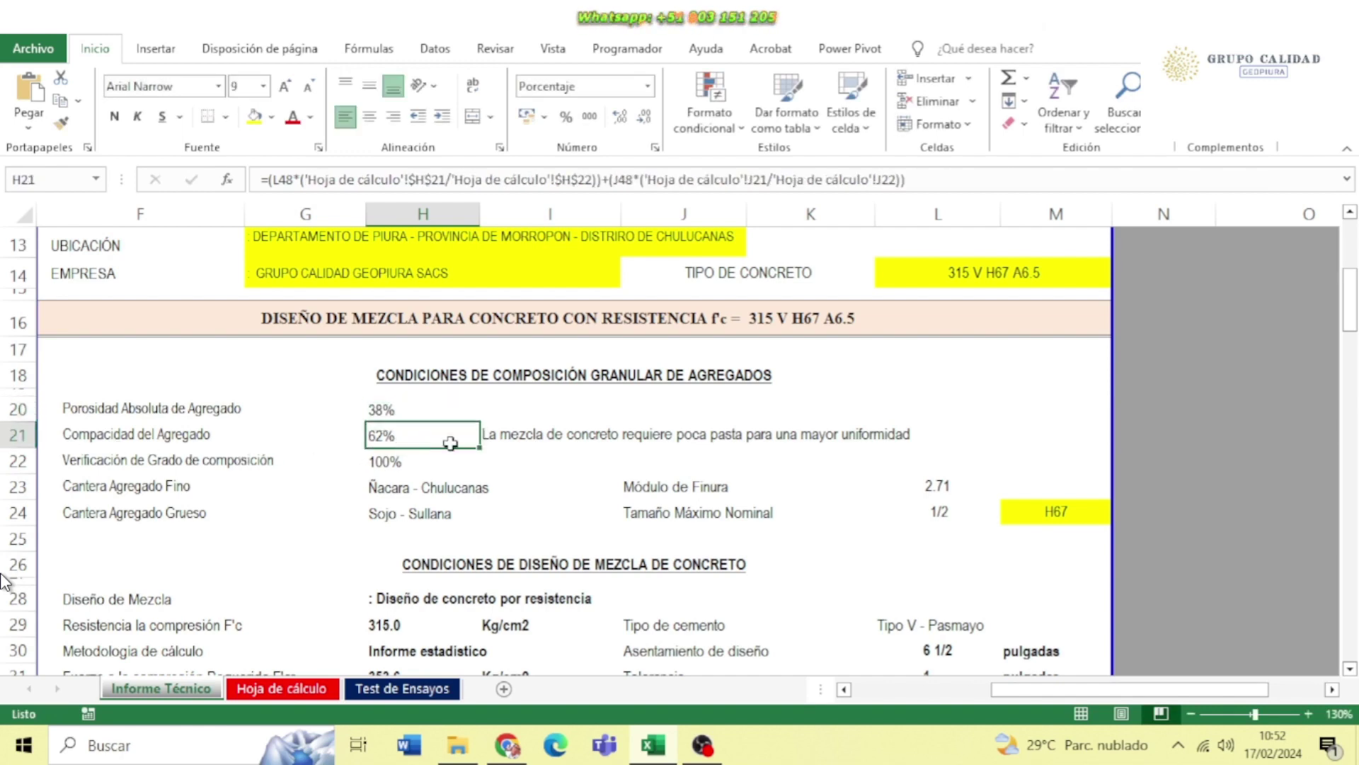
pyautogui.doubleClick(543, 444)
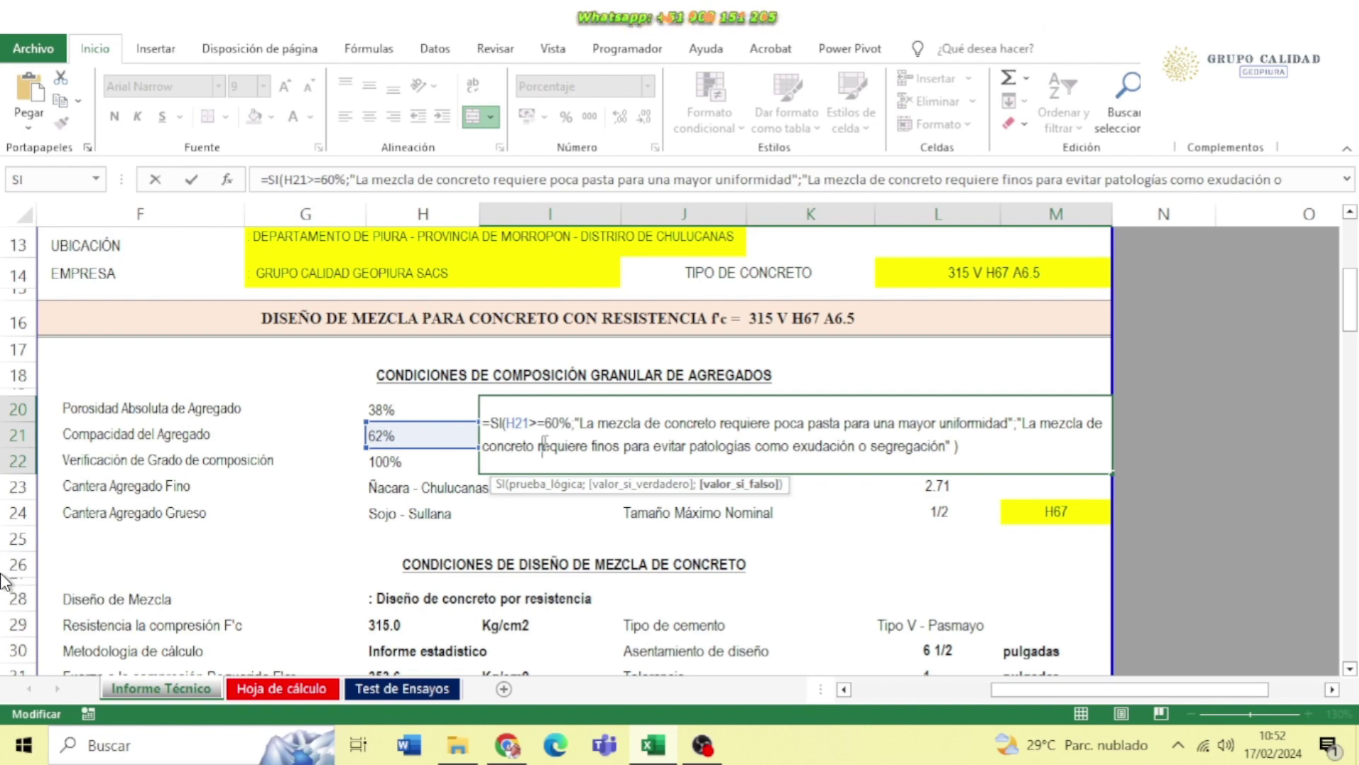
pyautogui.click(542, 487)
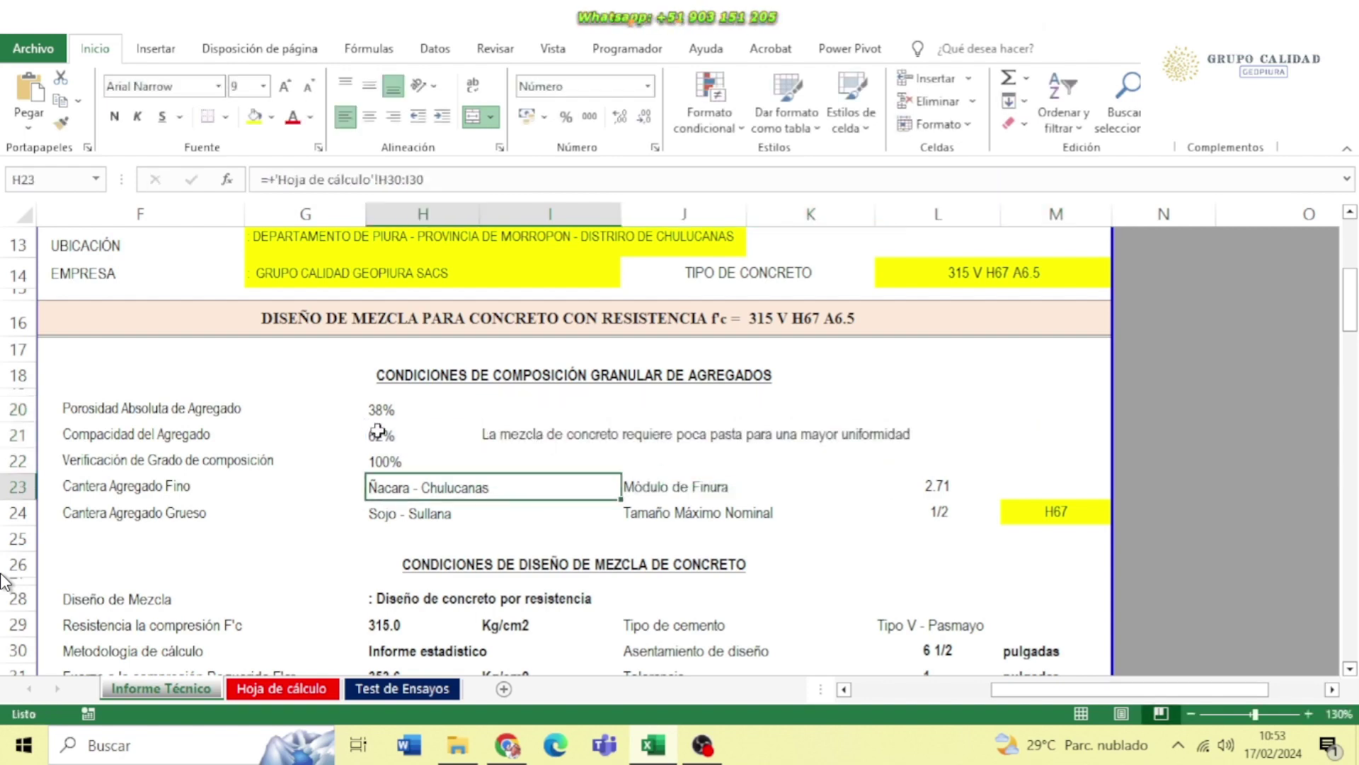
# Review the compactness formula in H21 and the composition grade verification formula in H22
pyautogui.click(377, 430)
pyautogui.scroll(-6, 453, 452)
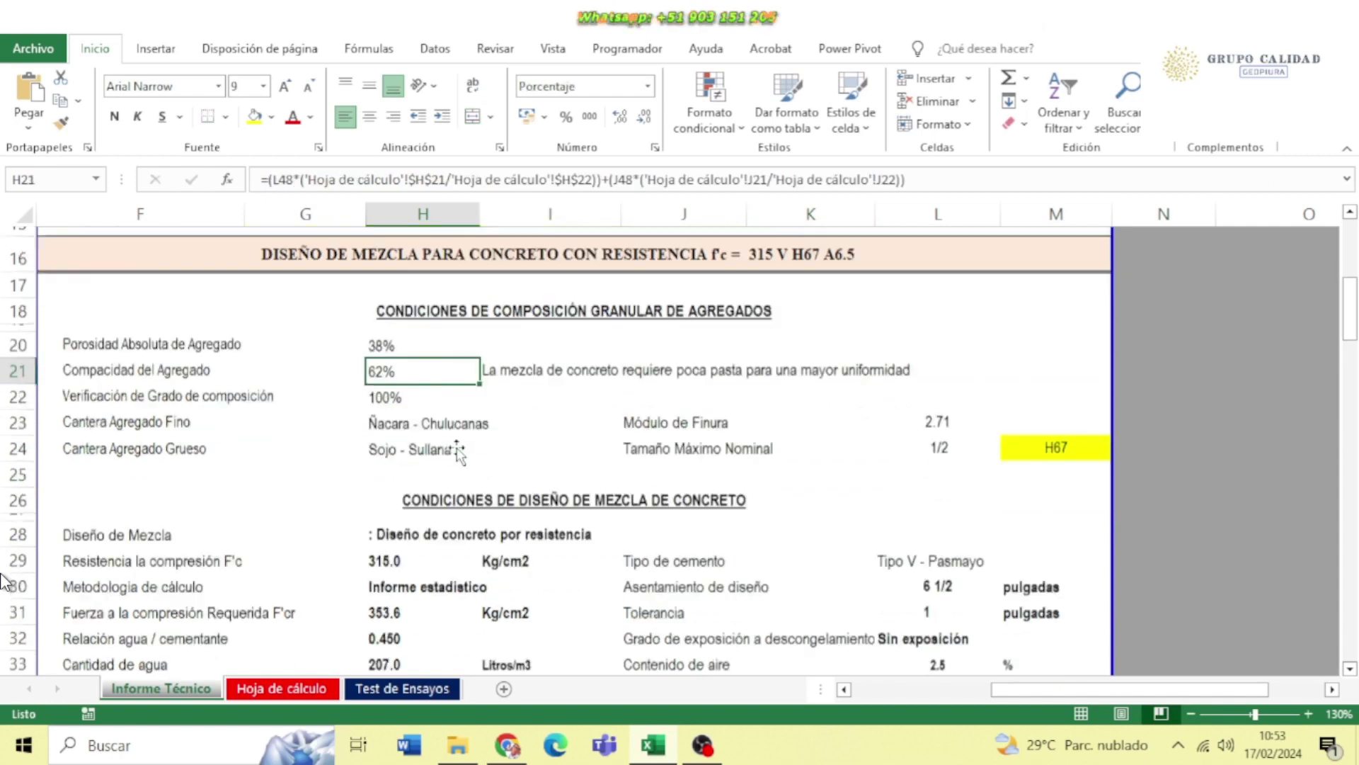
pyautogui.scroll(-1, 457, 450)
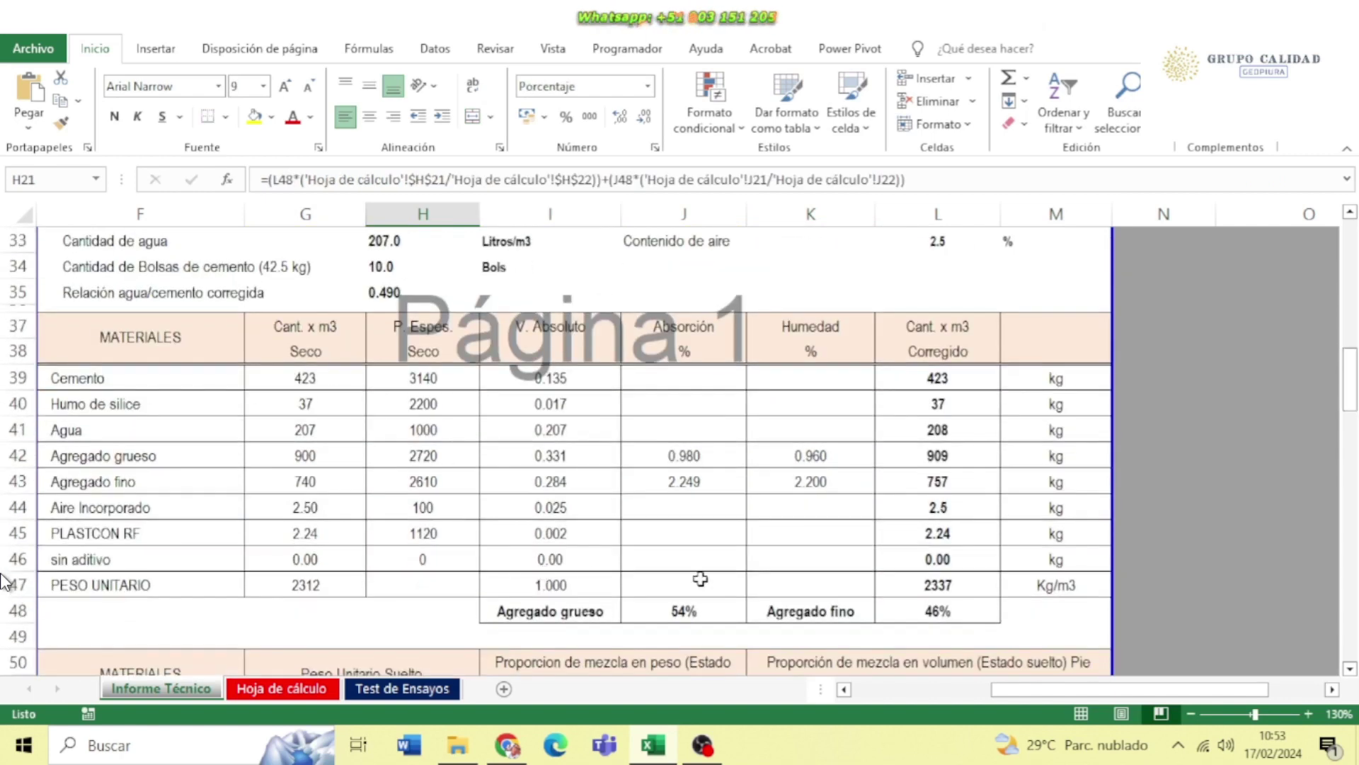
pyautogui.scroll(5, 550, 522)
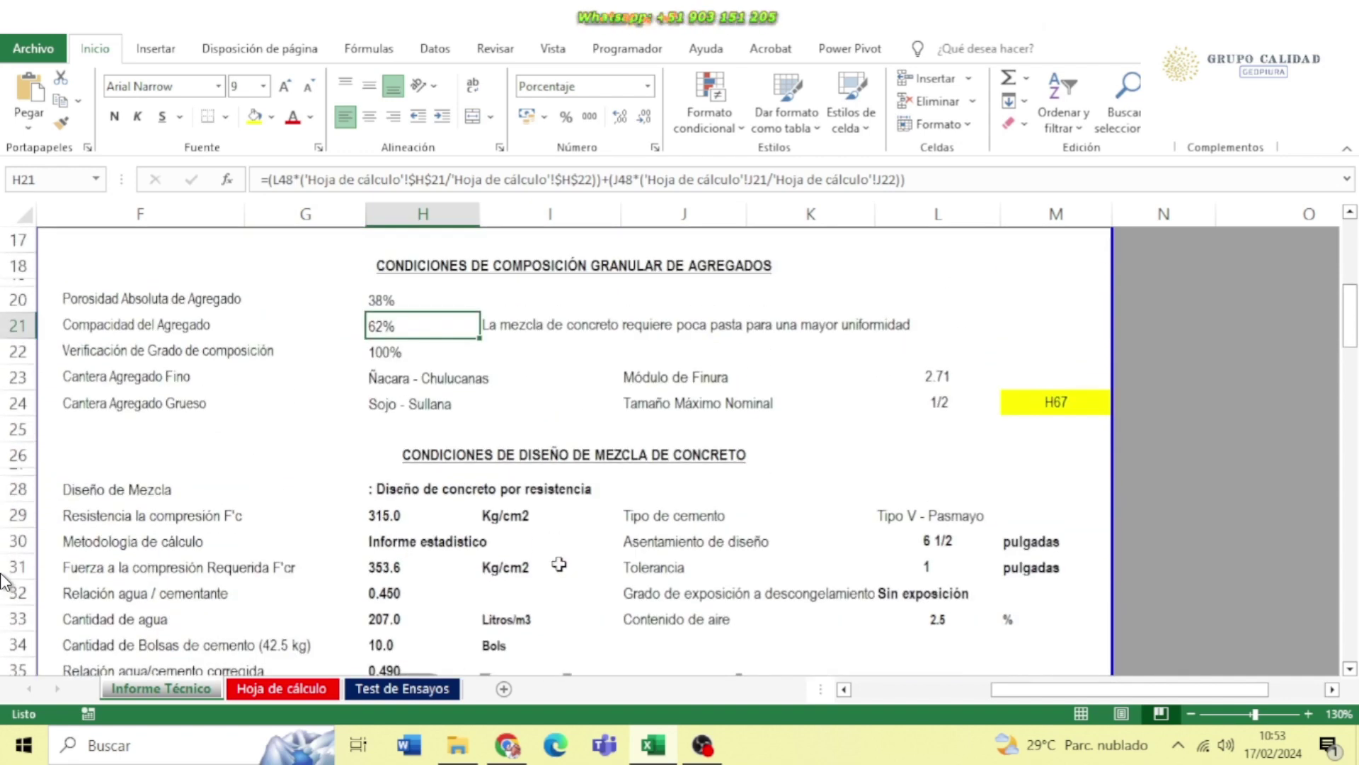
pyautogui.click(400, 352)
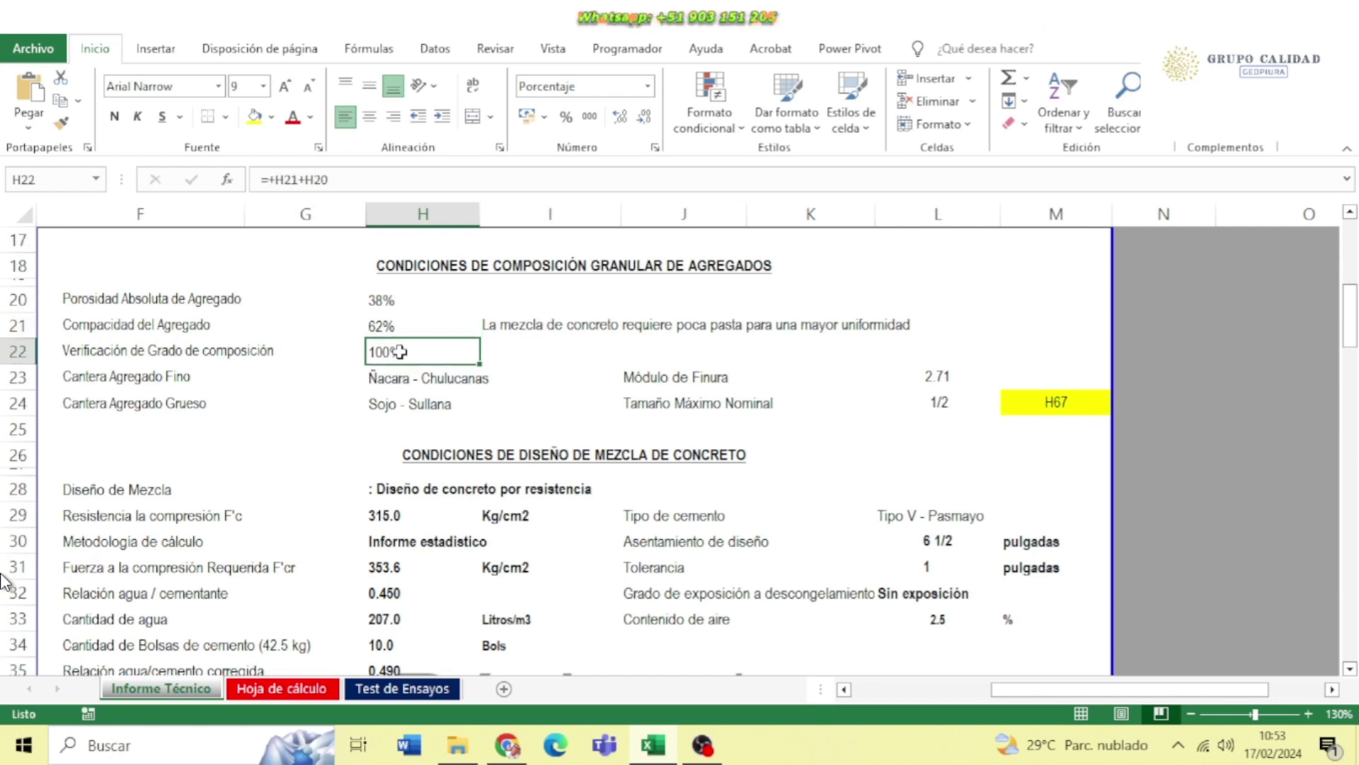
# Select H67 as the coarse aggregate gradation in M24, beside the nominal maximum size
pyautogui.click(1047, 408)
pyautogui.click(1121, 406)
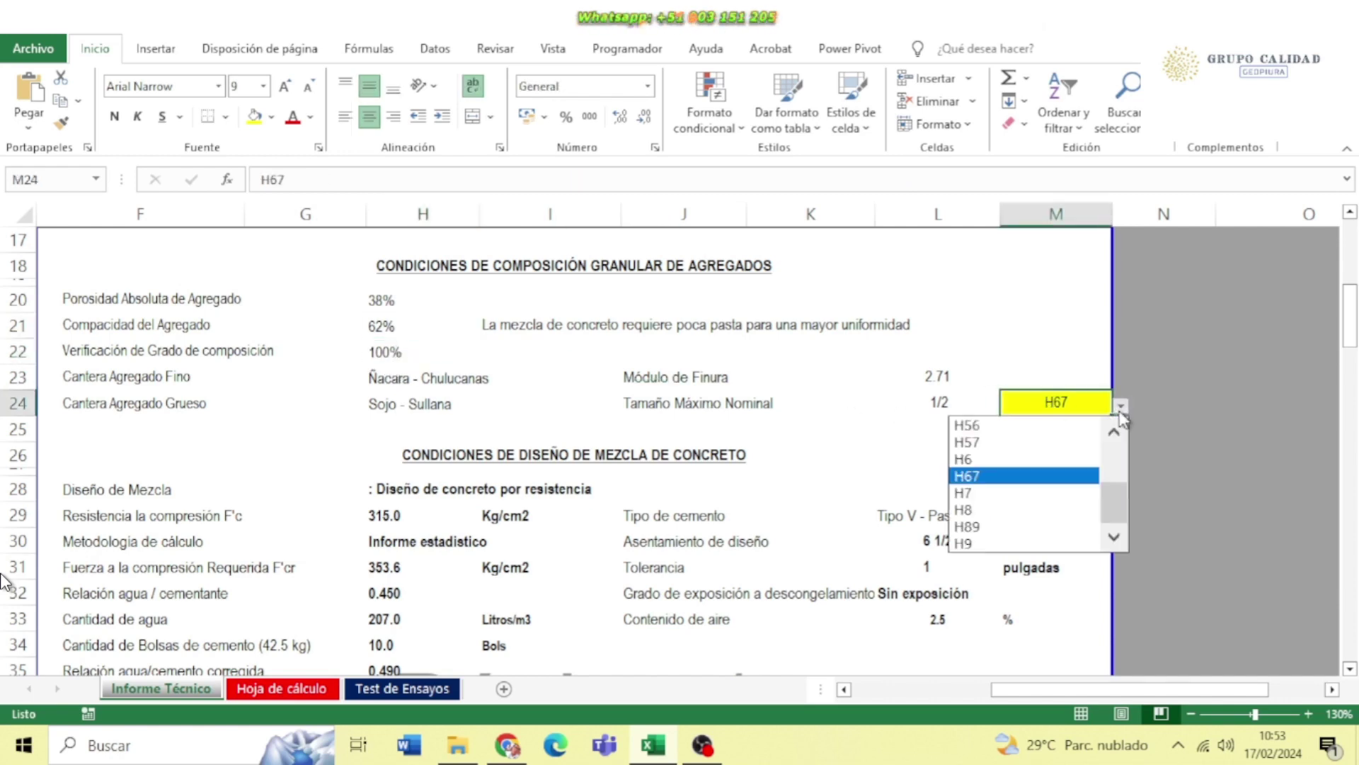
pyautogui.click(967, 476)
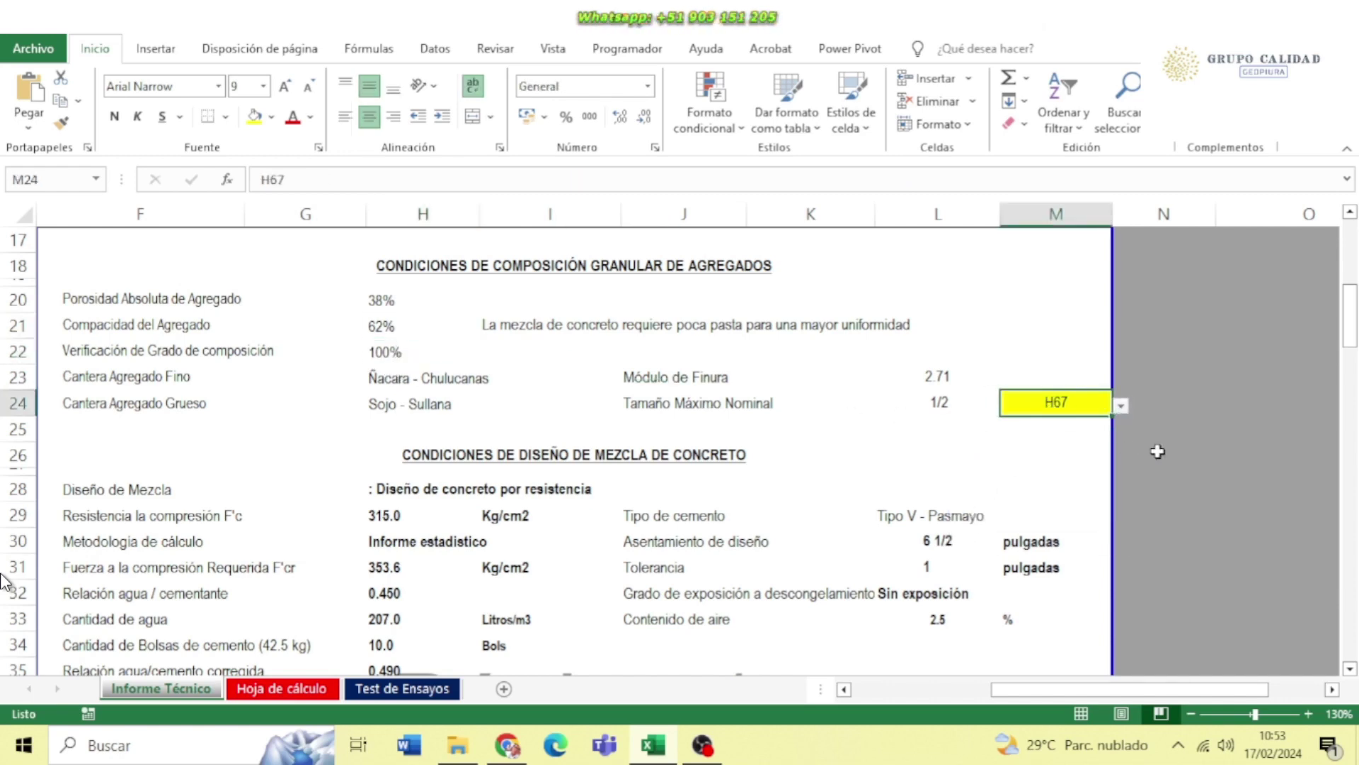
pyautogui.click(1162, 453)
# Review the sources of the mix design type in H28, compressive strength F'c in H29 and required strength F'cr in H31
pyautogui.scroll(-1, 779, 446)
pyautogui.scroll(-1, 531, 420)
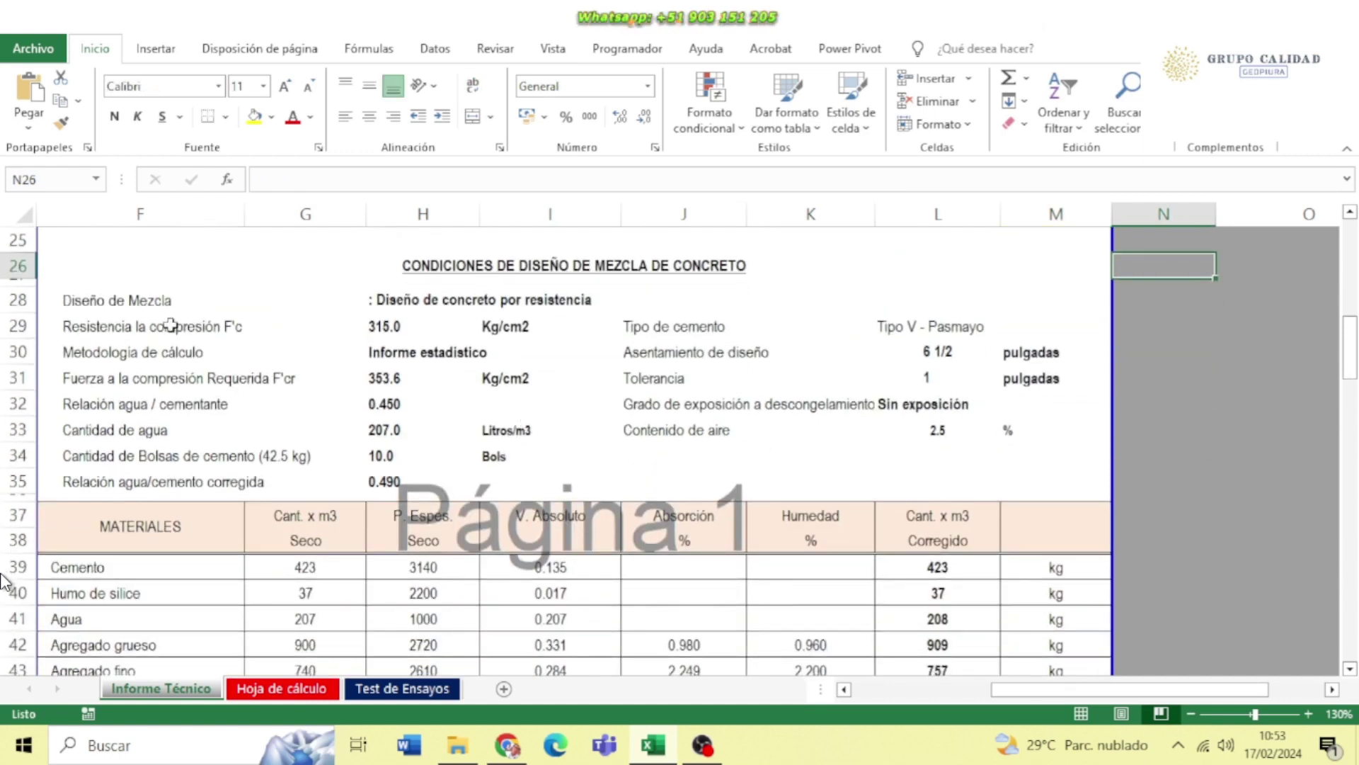
pyautogui.doubleClick(129, 300)
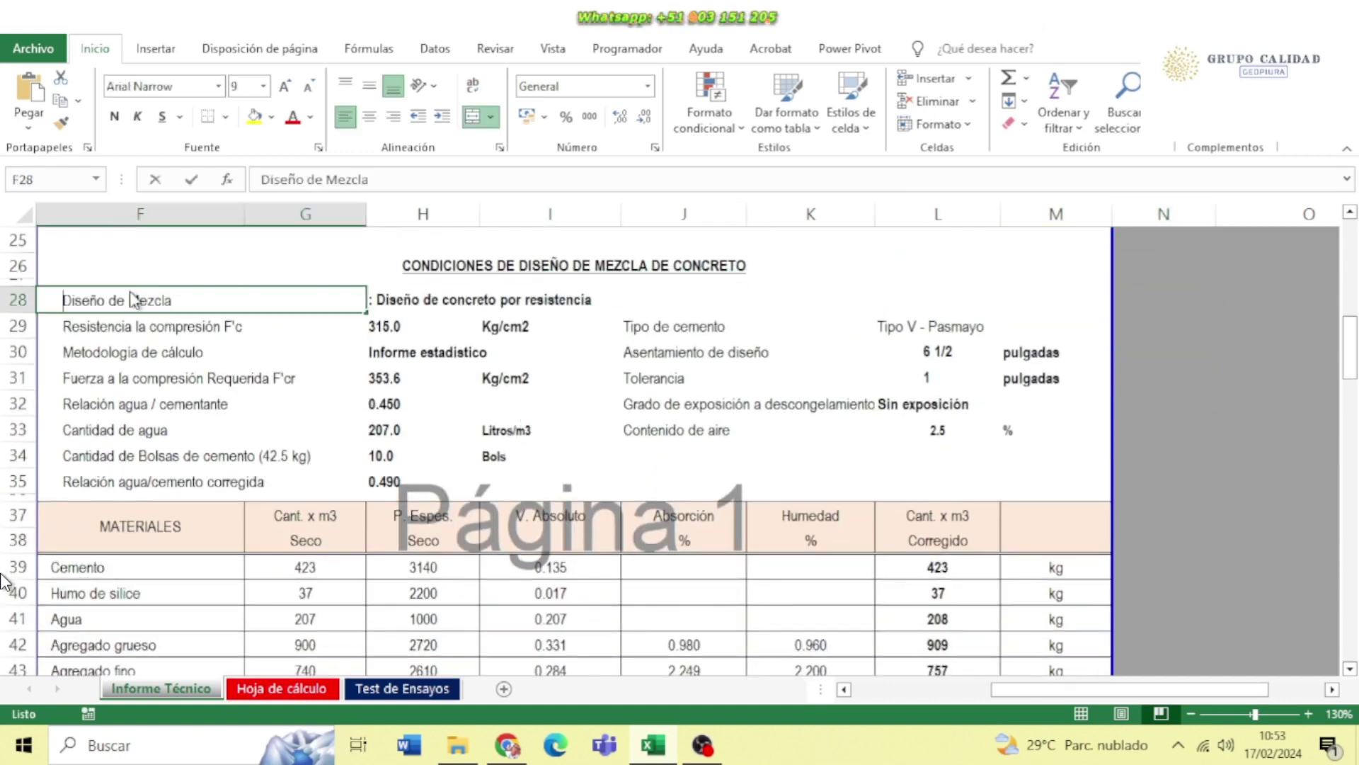
pyautogui.click(404, 297)
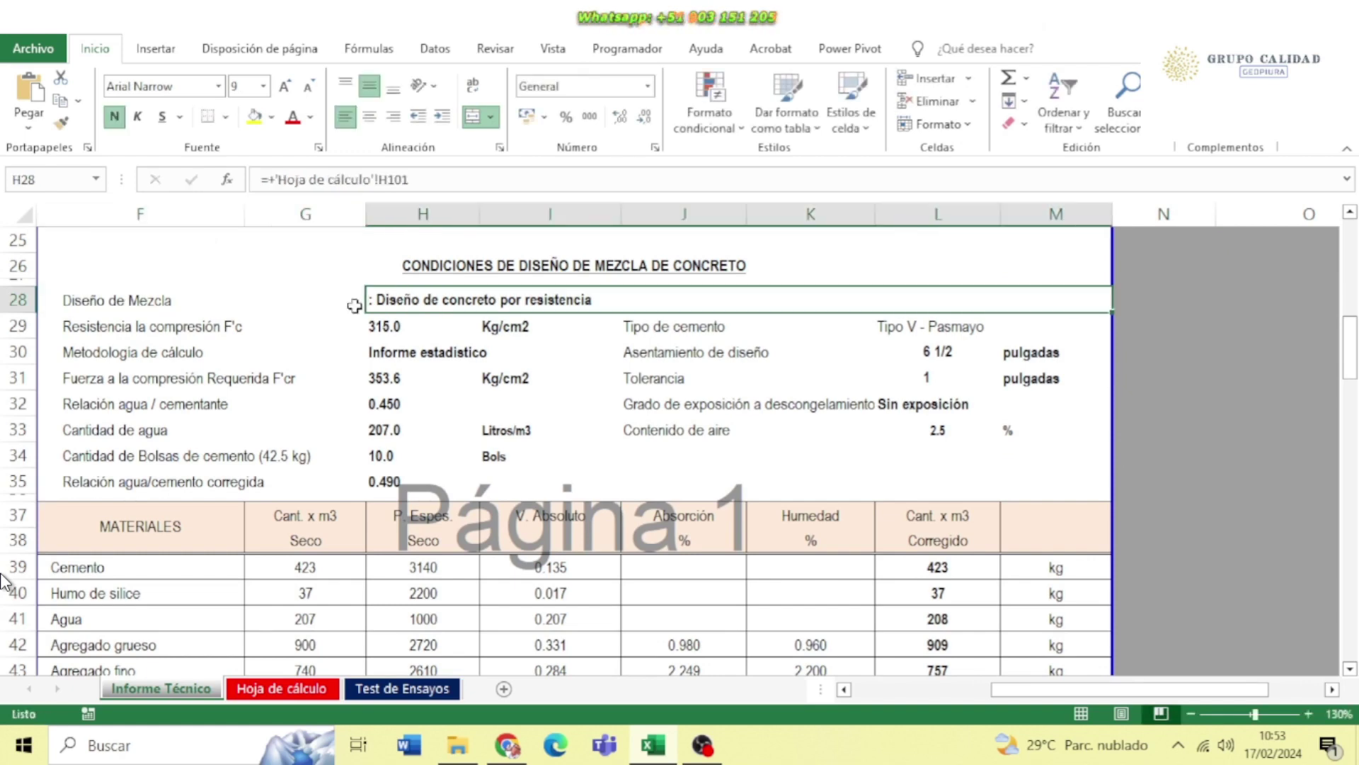
pyautogui.click(151, 331)
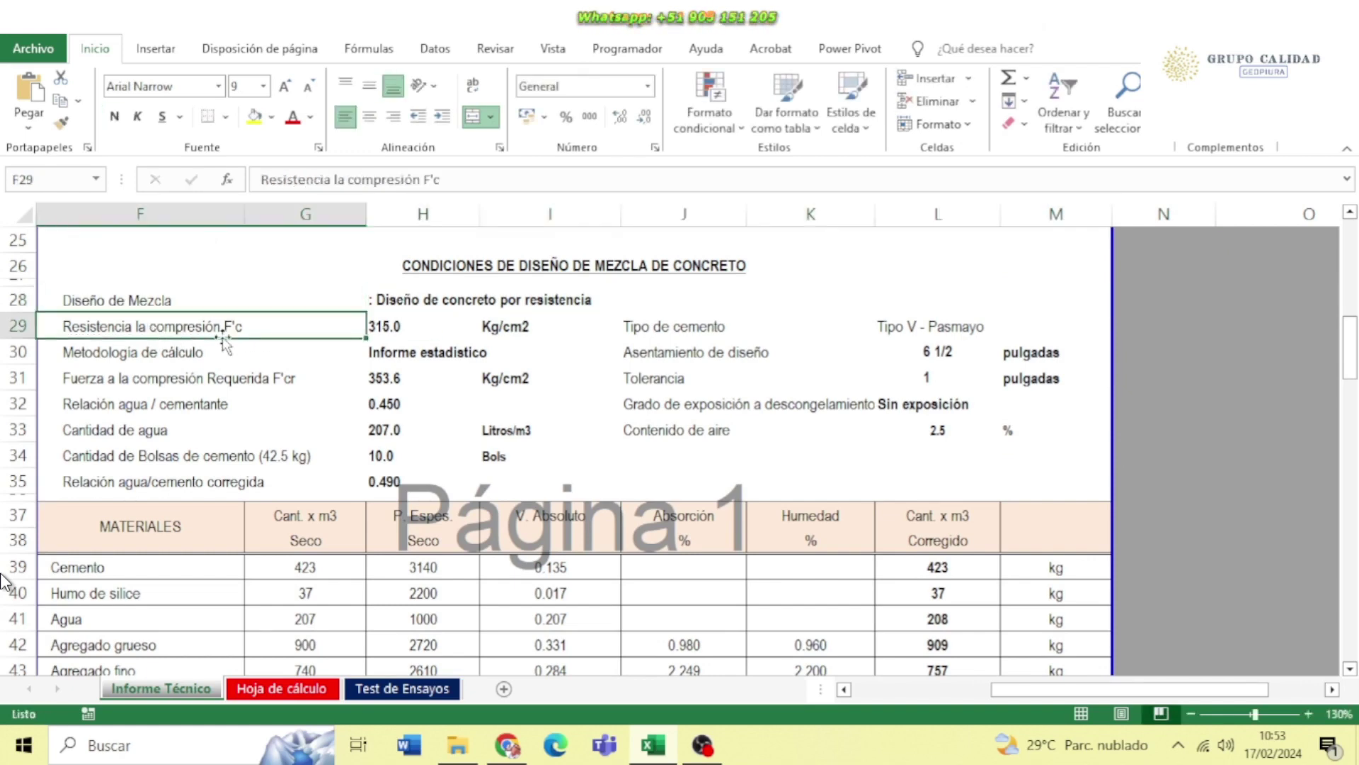
pyautogui.click(394, 333)
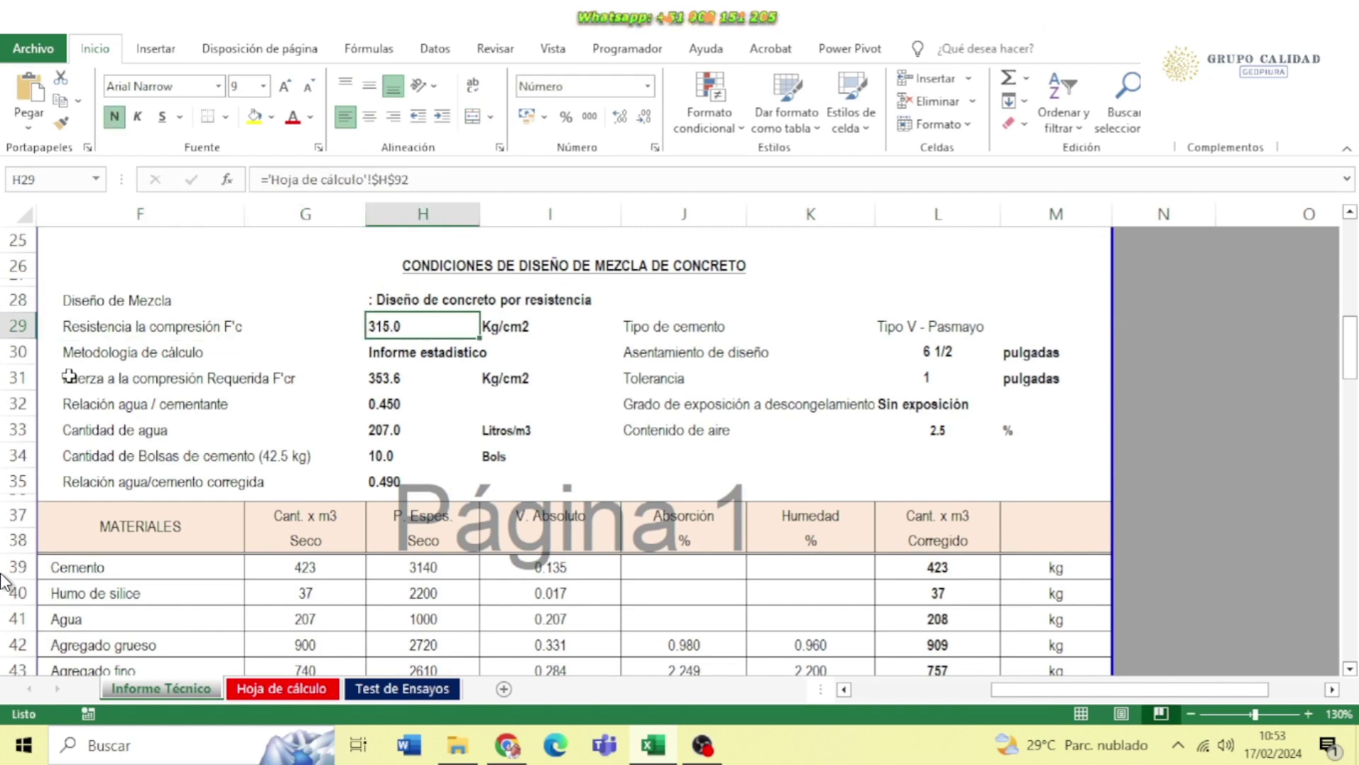
pyautogui.moveTo(71, 376); pyautogui.dragTo(409, 380)
pyautogui.click(409, 381)
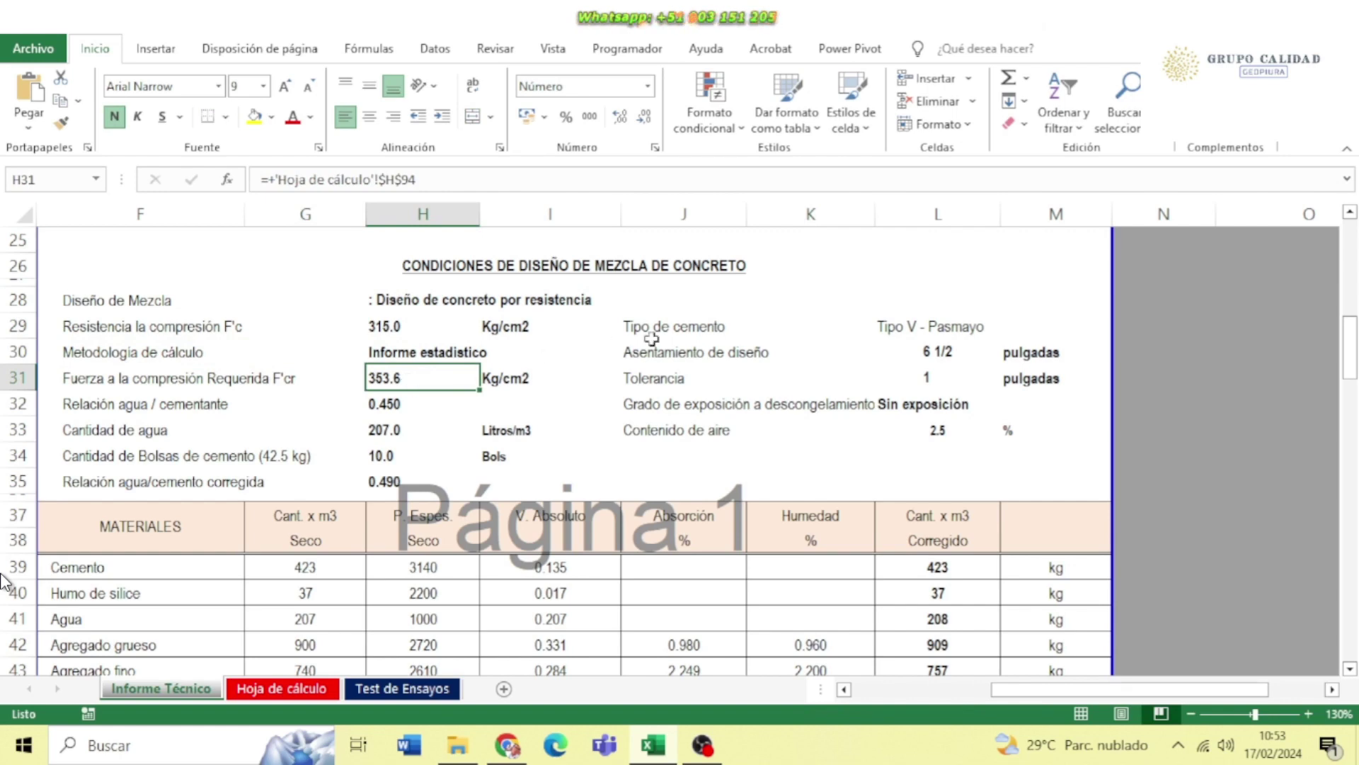
# Inspect the formulas in H32:H35 for water/cementitious ratio, water quantity, cement bags and corrected water/cement ratio
pyautogui.doubleClick(395, 405)
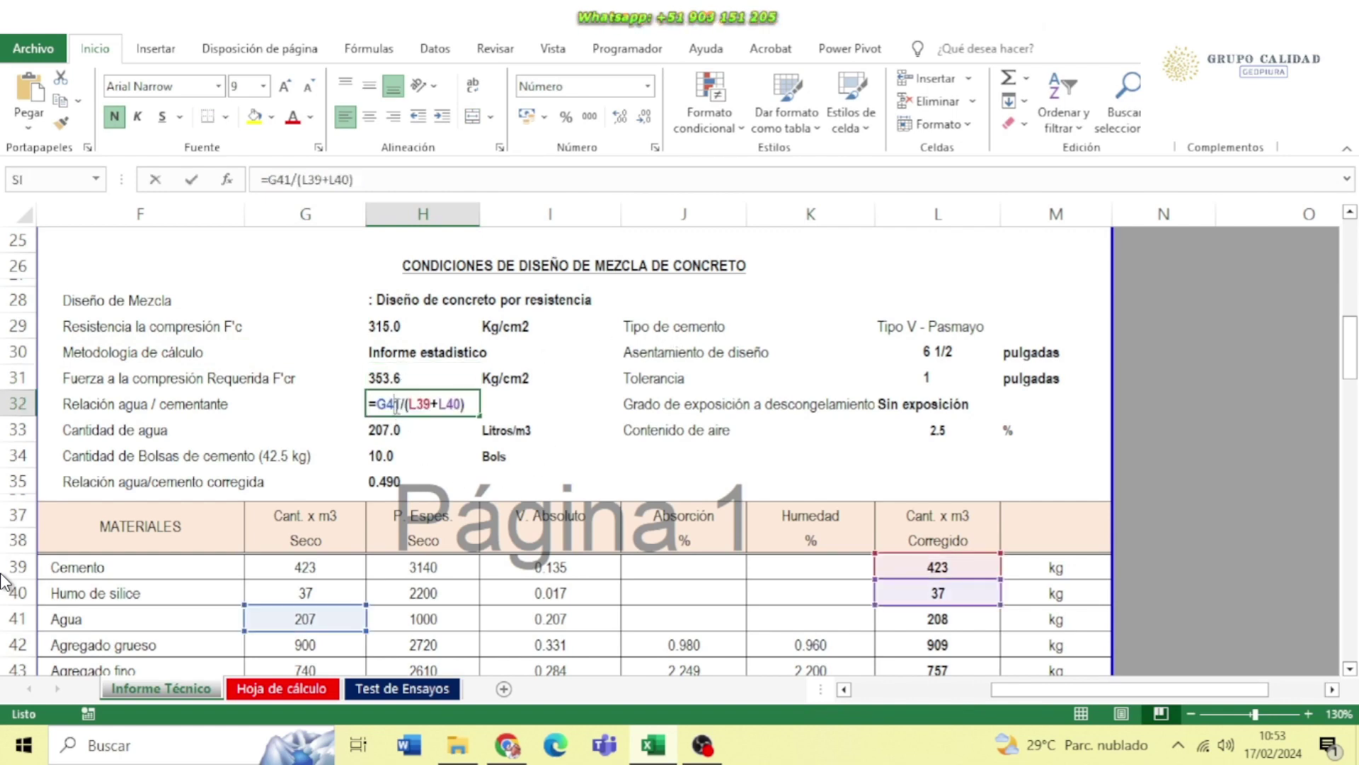
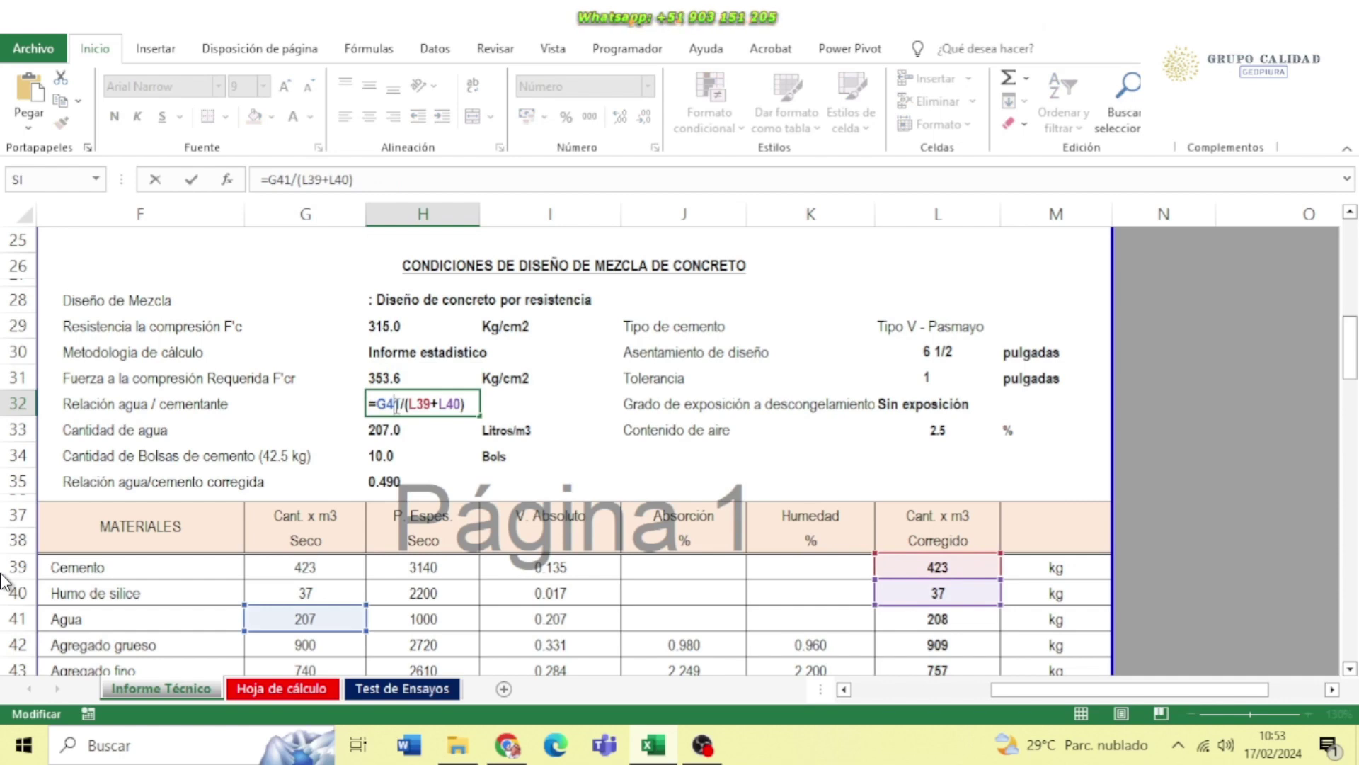
pyautogui.press('Return')
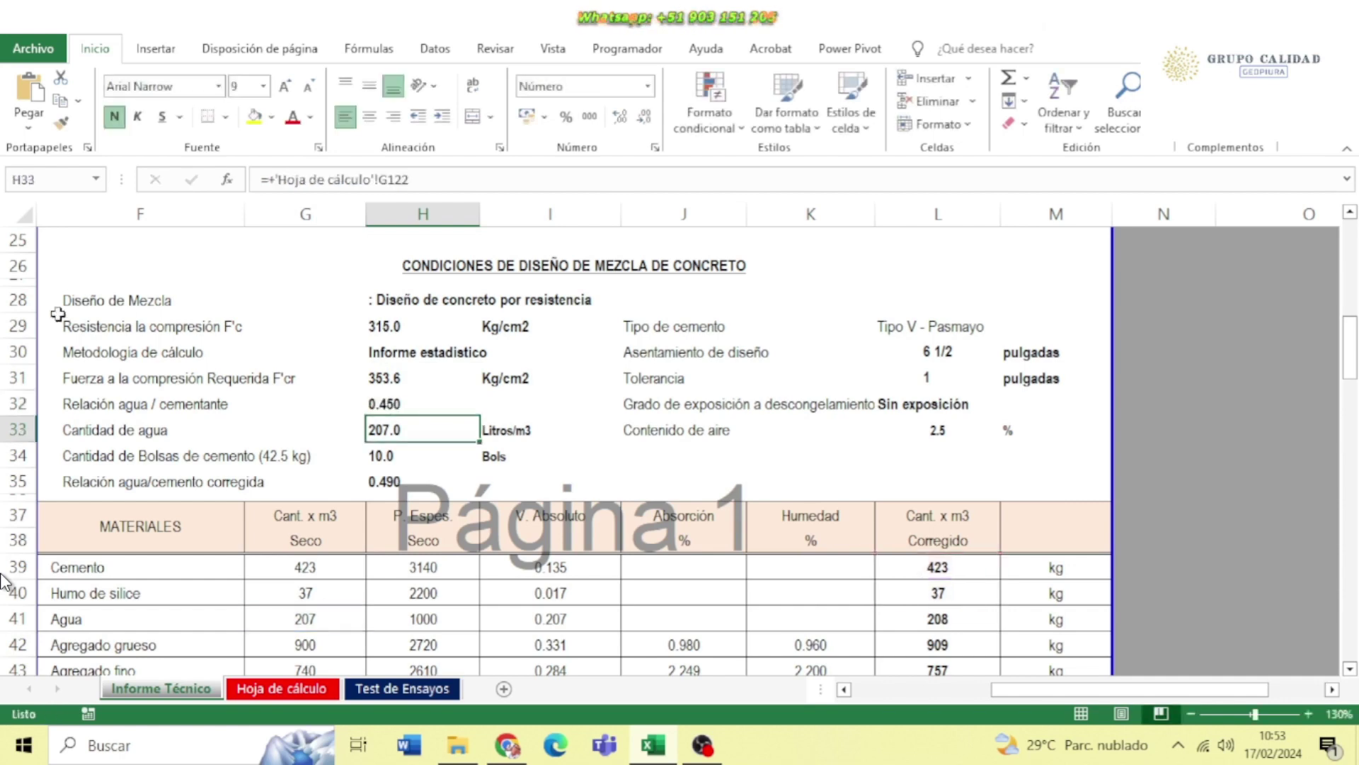
pyautogui.doubleClick(406, 434)
pyautogui.press('Return')
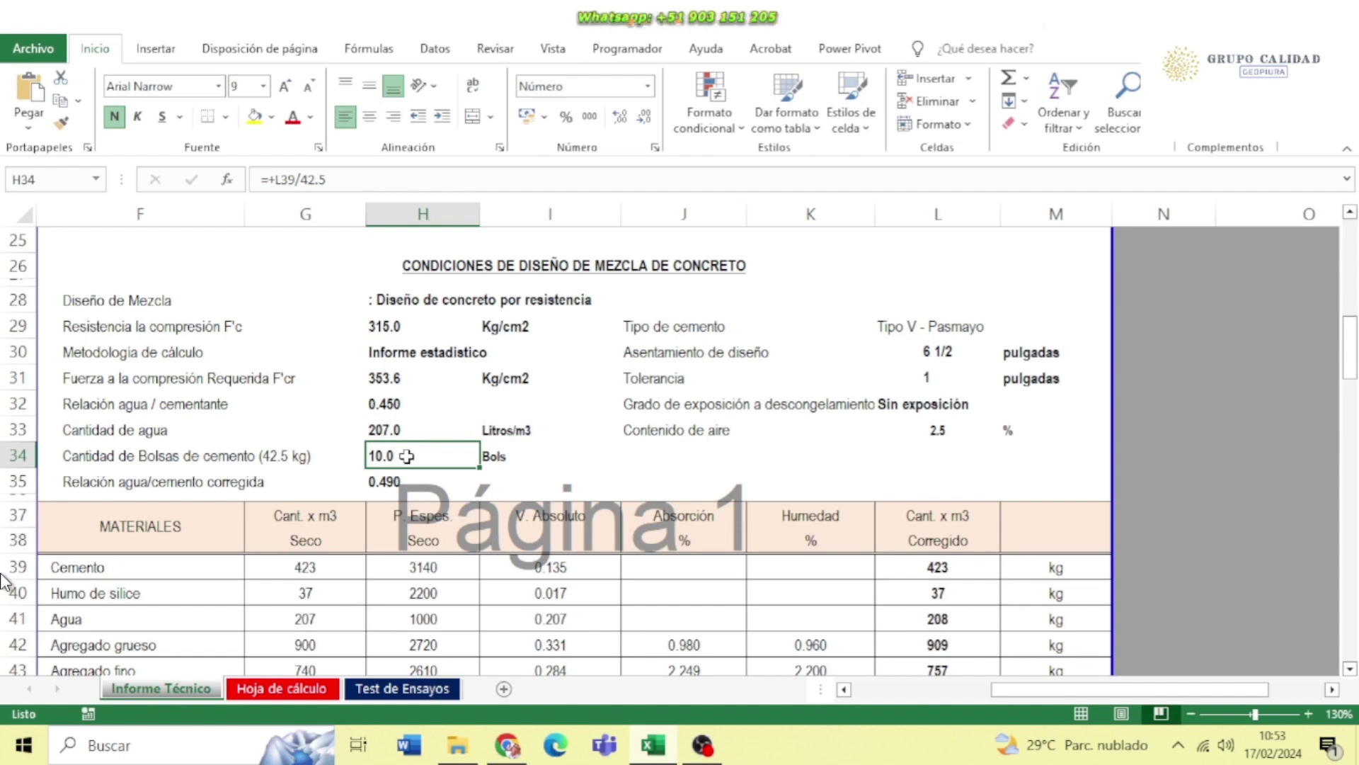
pyautogui.doubleClick(406, 456)
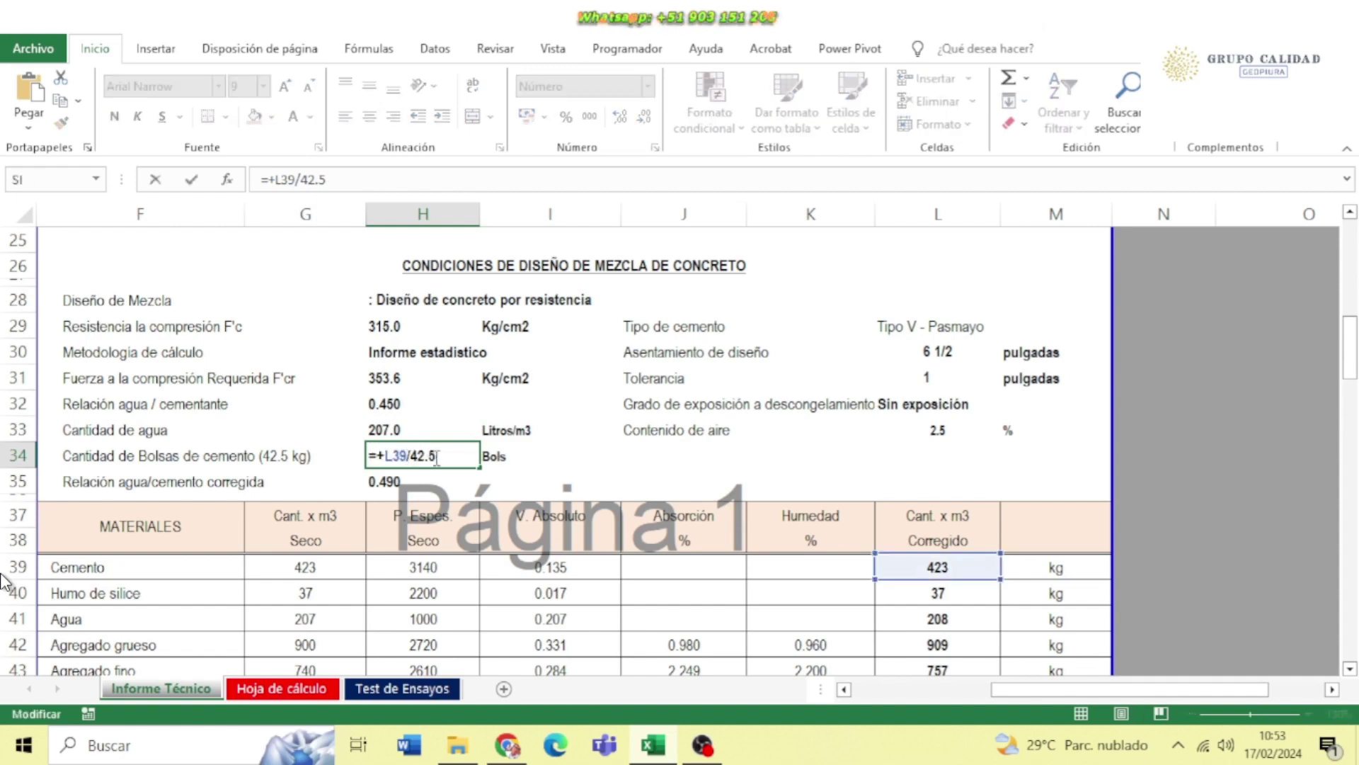
pyautogui.press('Return')
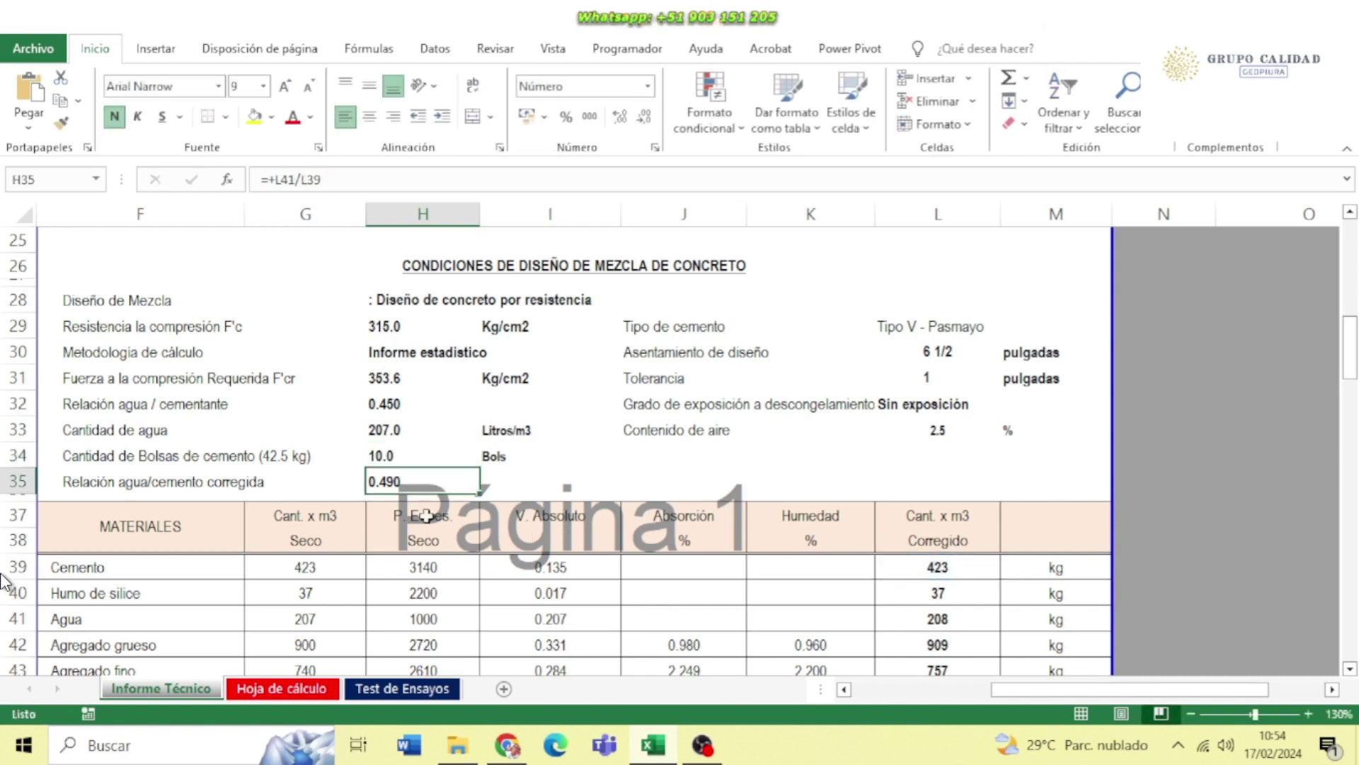
pyautogui.doubleClick(409, 481)
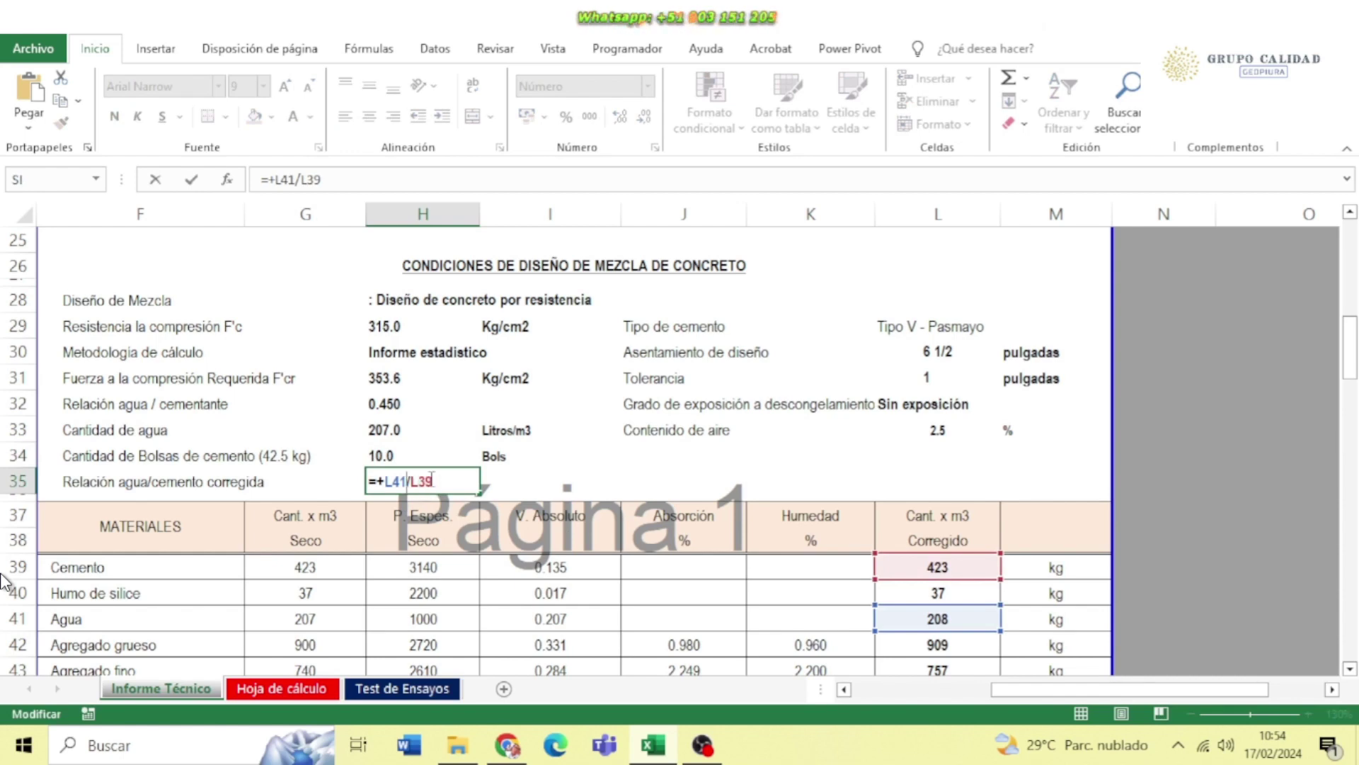
pyautogui.press('Escape')
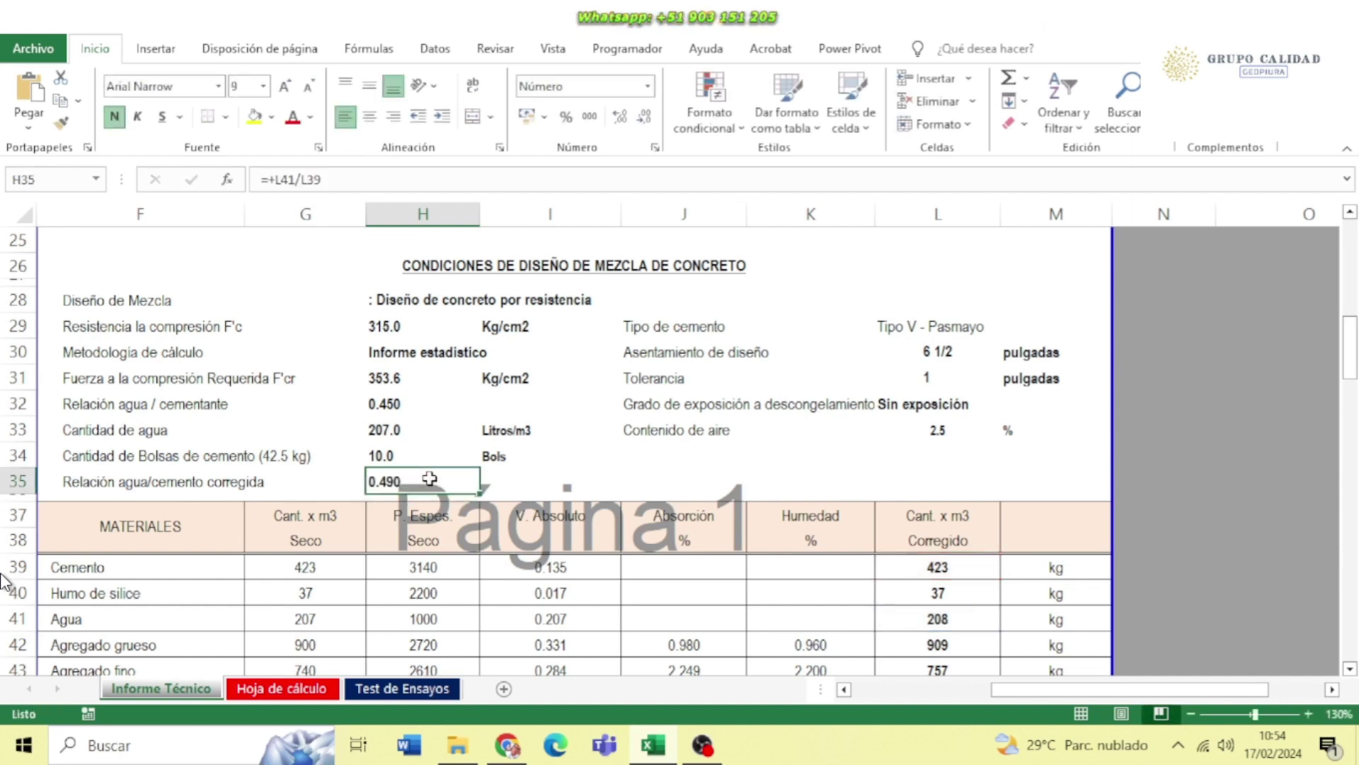
# Check the source references for cement type, design slump and tolerance in L29:L31
pyautogui.click(913, 331)
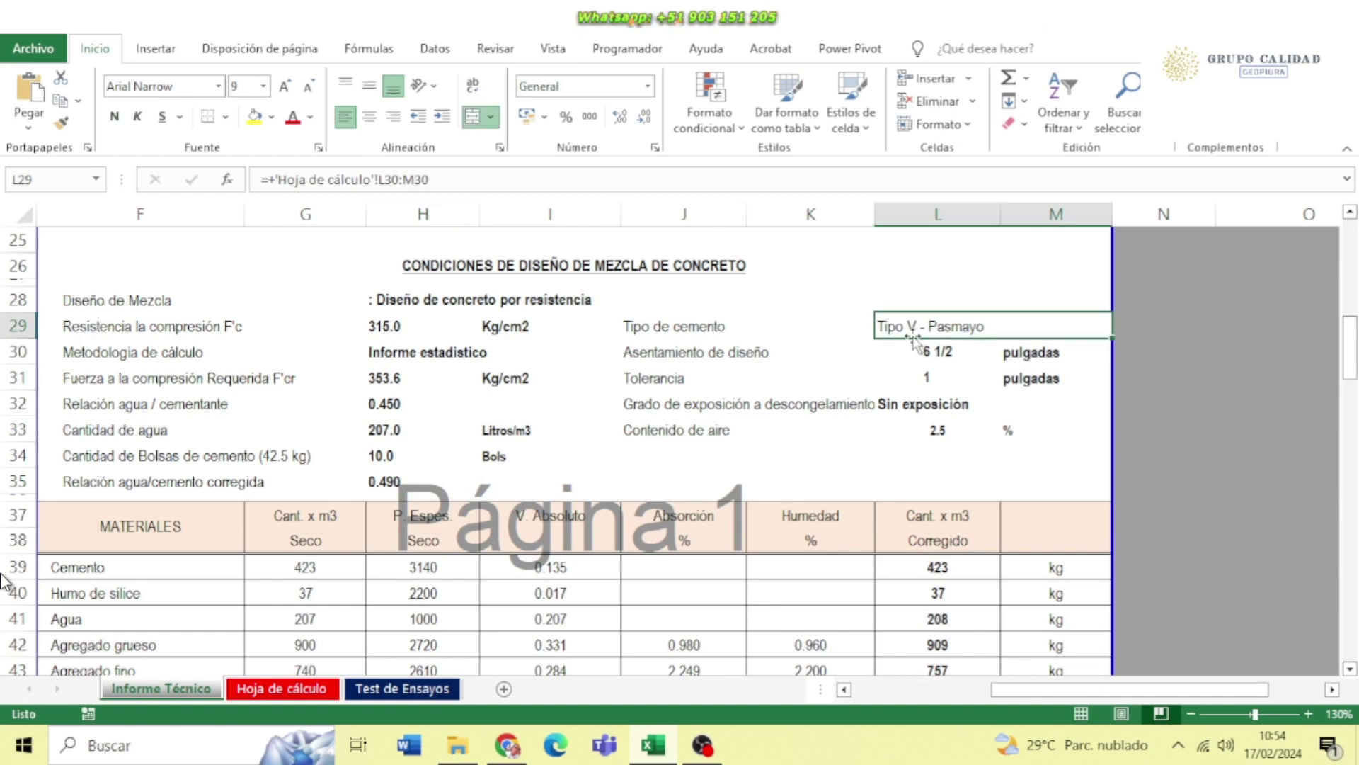
pyautogui.click(929, 350)
pyautogui.click(924, 381)
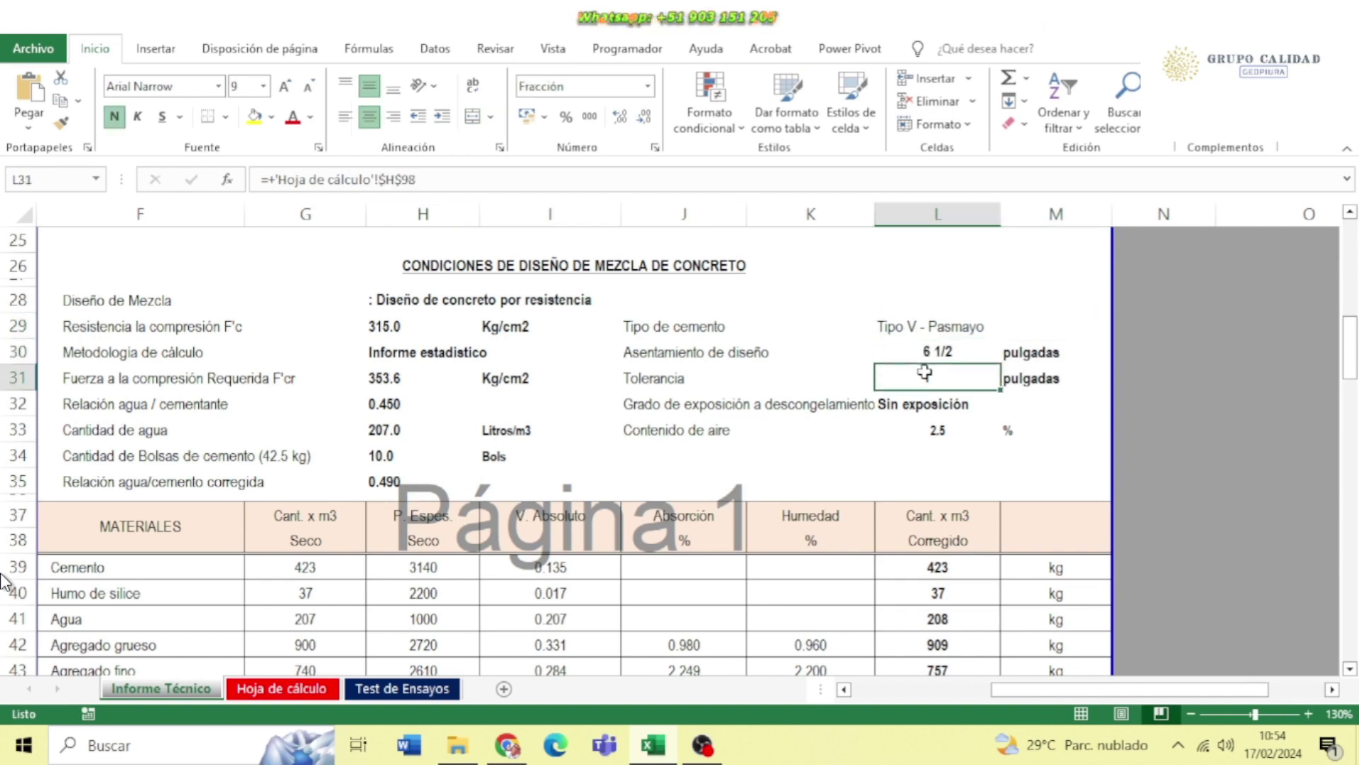
# Center the freeze-thaw exposure grade text in L32 and check the air content reference in L33
pyautogui.click(916, 407)
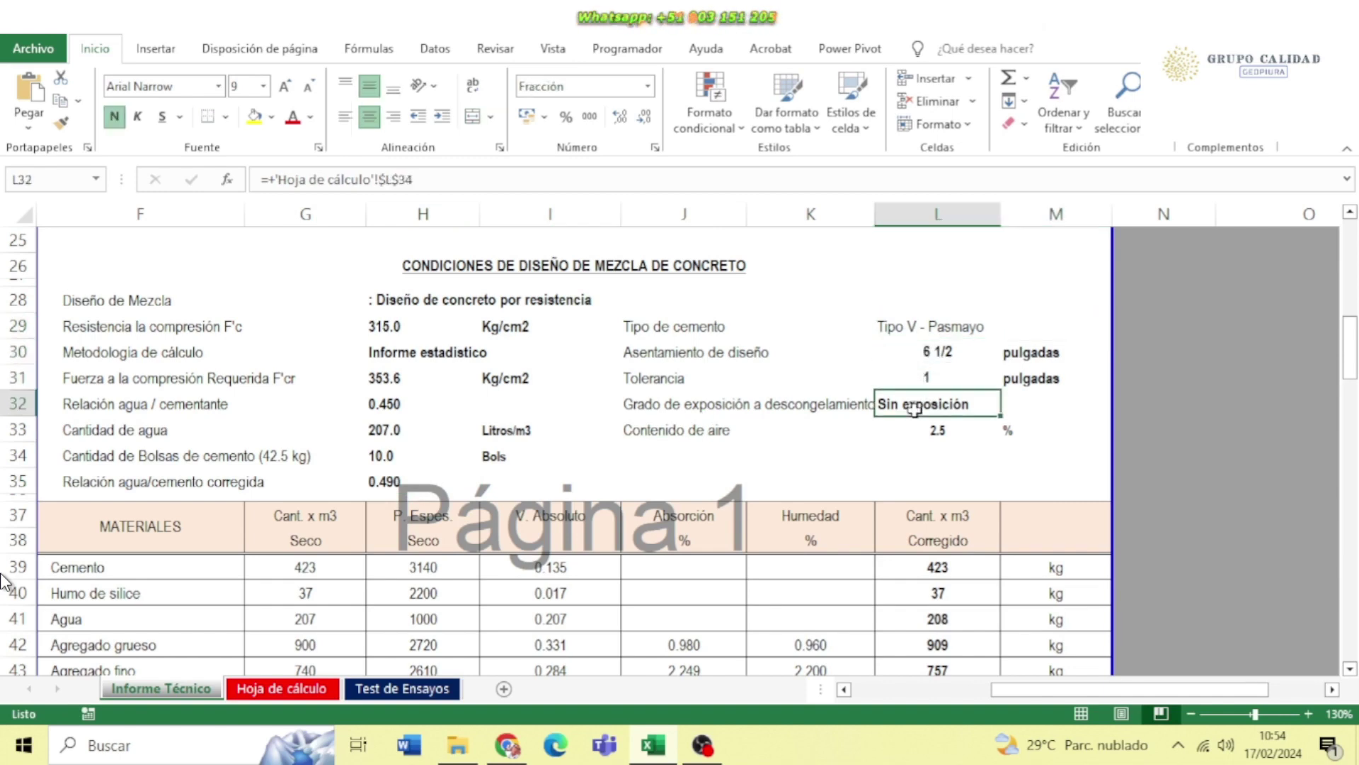
pyautogui.click(369, 117)
pyautogui.click(931, 434)
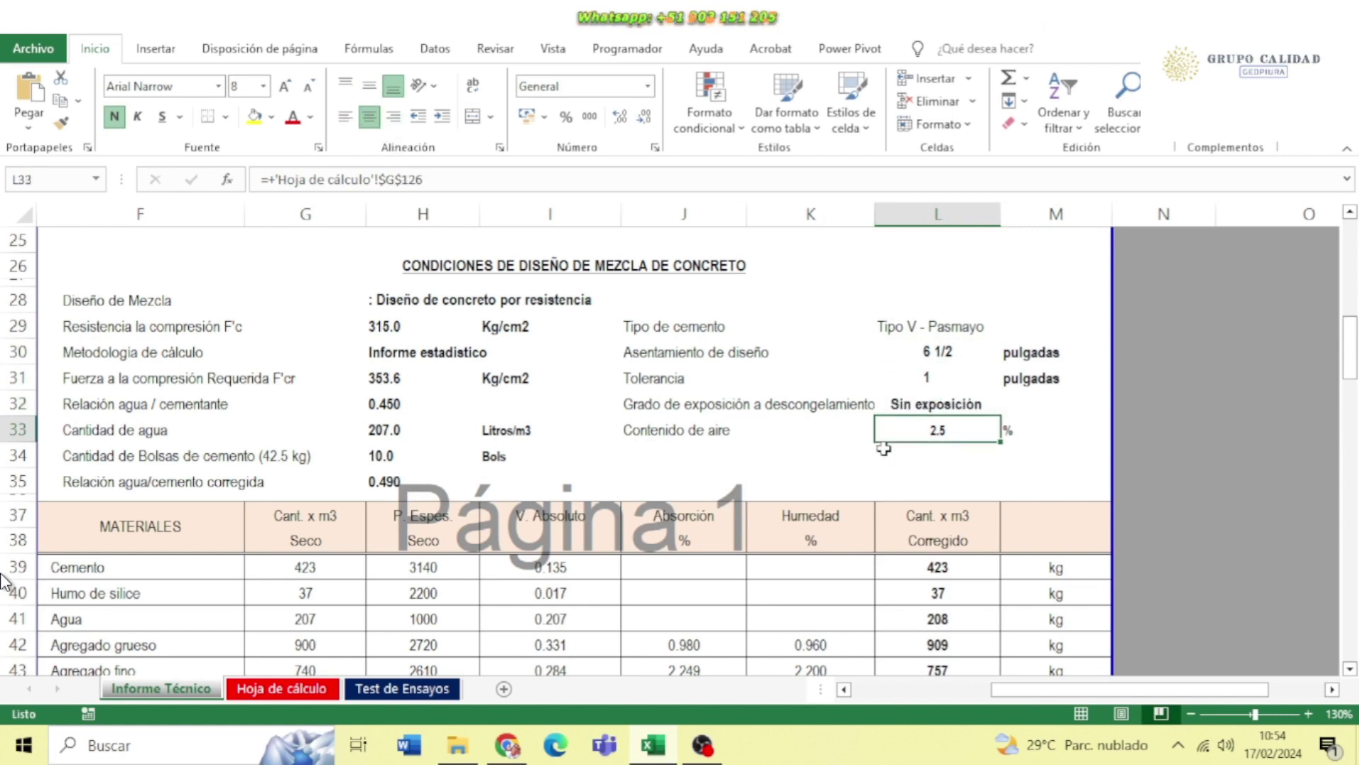
# Review the materials table in rows 37 to 48, covering material names, specific weights, absolute volumes, coarse aggregate share and corrected quantities
pyautogui.scroll(-3, 884, 443)
pyautogui.moveTo(175, 350); pyautogui.dragTo(1032, 602)
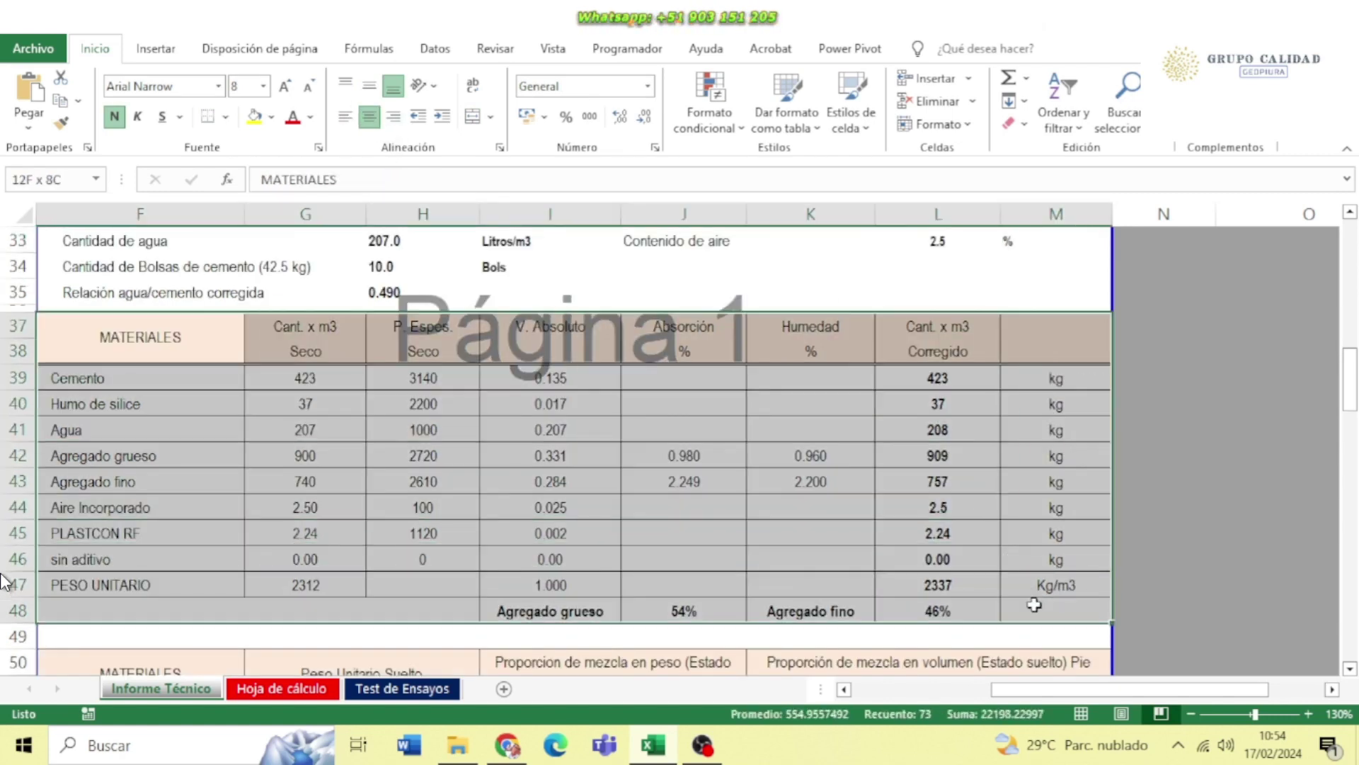
pyautogui.moveTo(155, 376); pyautogui.dragTo(170, 576)
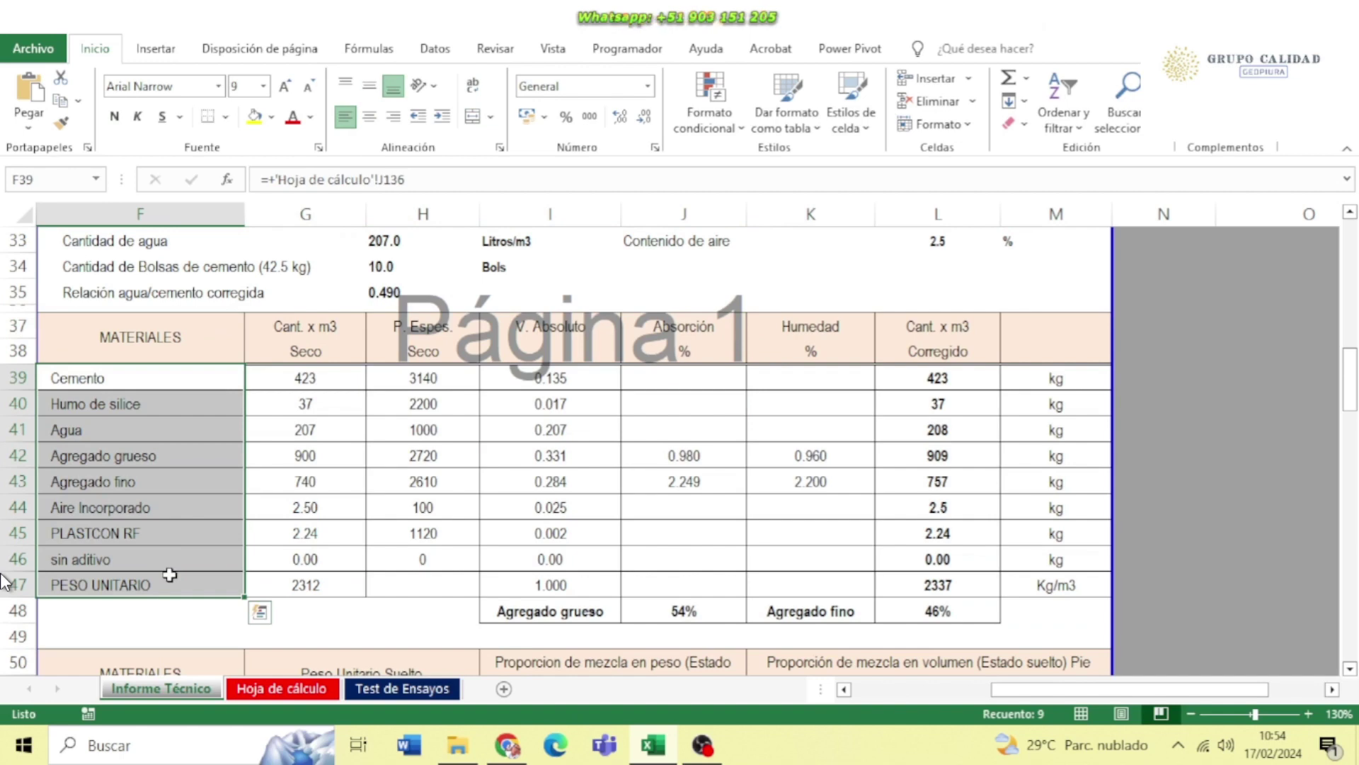
pyautogui.moveTo(423, 378); pyautogui.dragTo(431, 488)
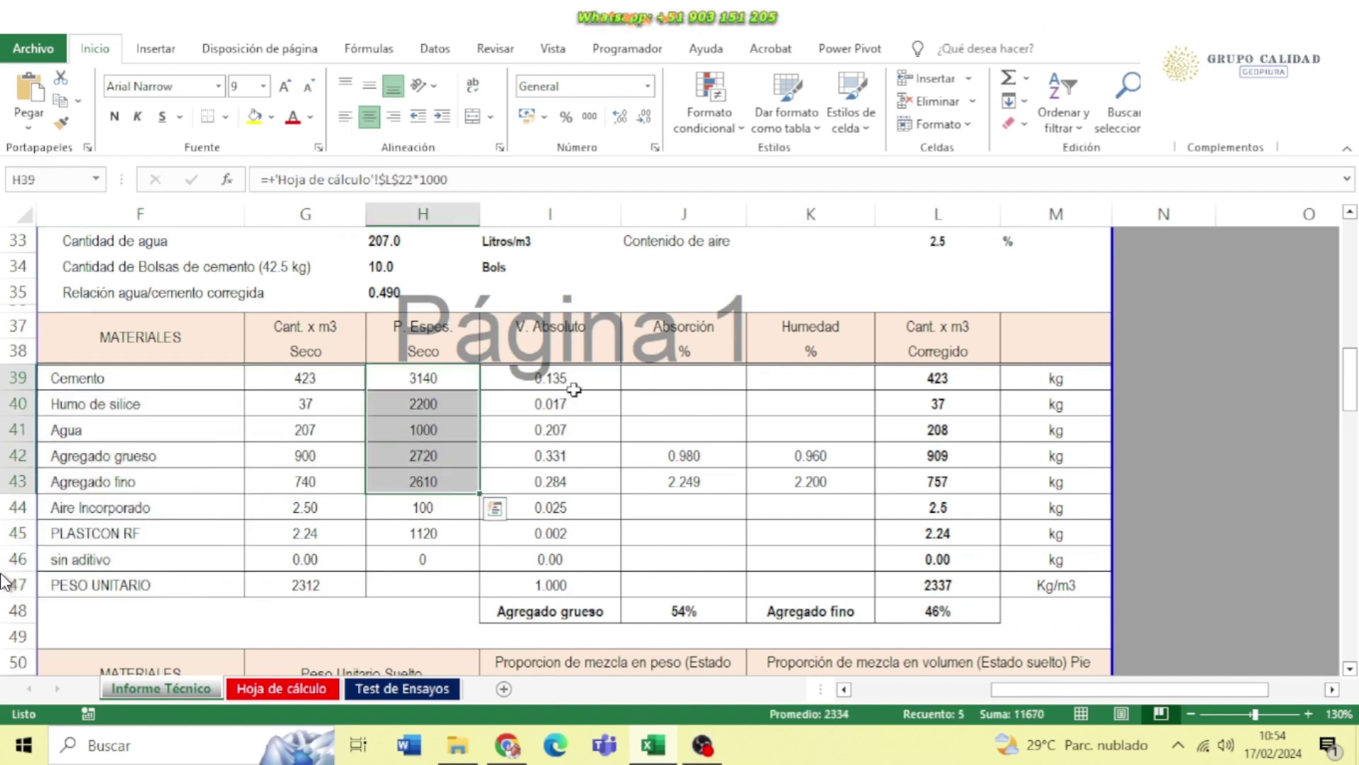
pyautogui.moveTo(567, 384); pyautogui.dragTo(569, 560)
pyautogui.doubleClick(714, 613)
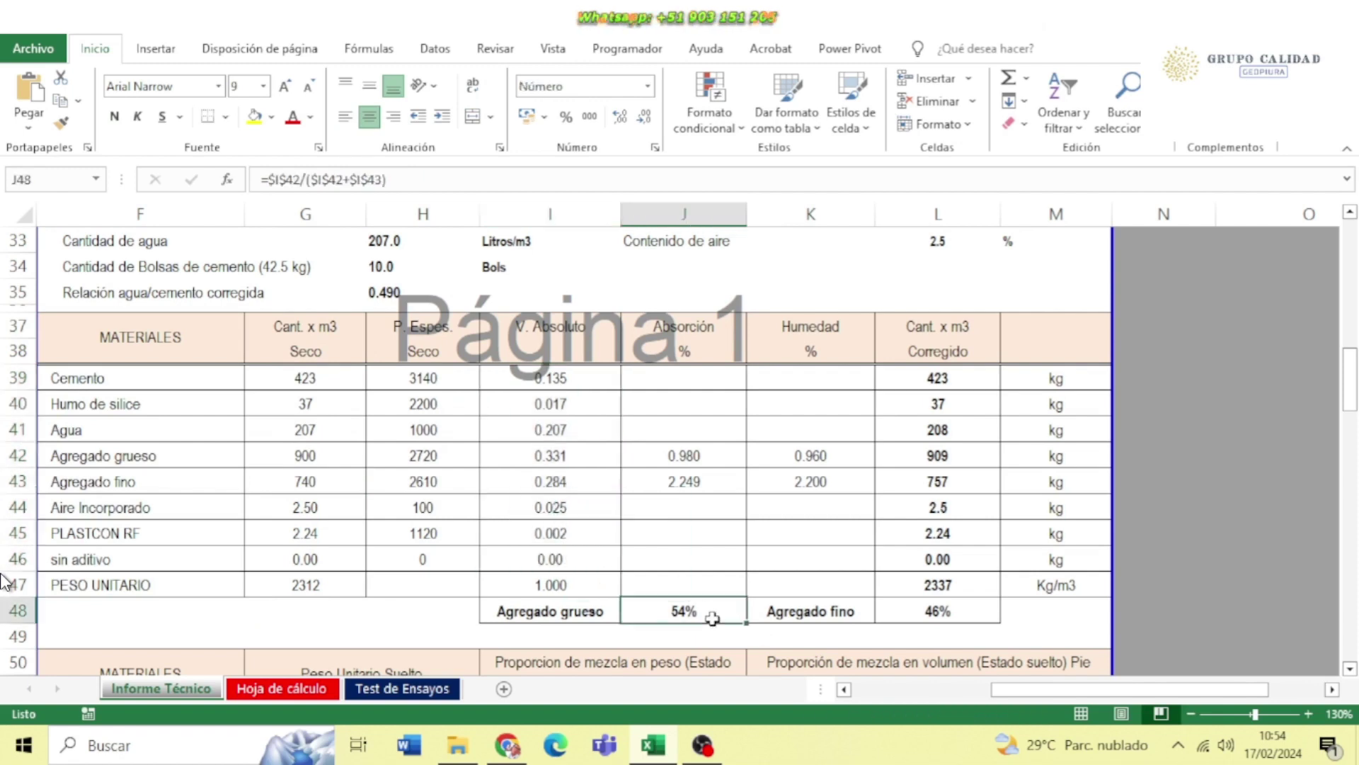
pyautogui.press('Escape')
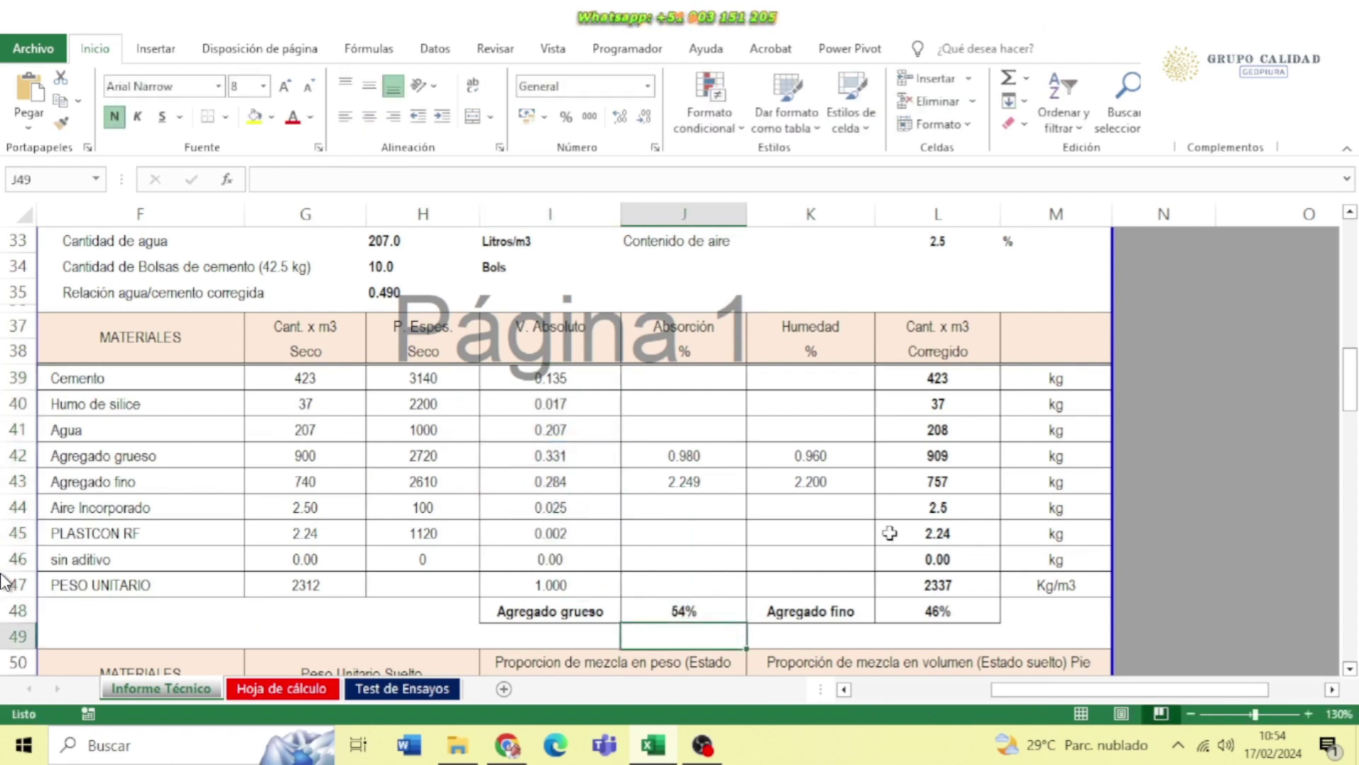
pyautogui.moveTo(960, 382); pyautogui.dragTo(945, 587)
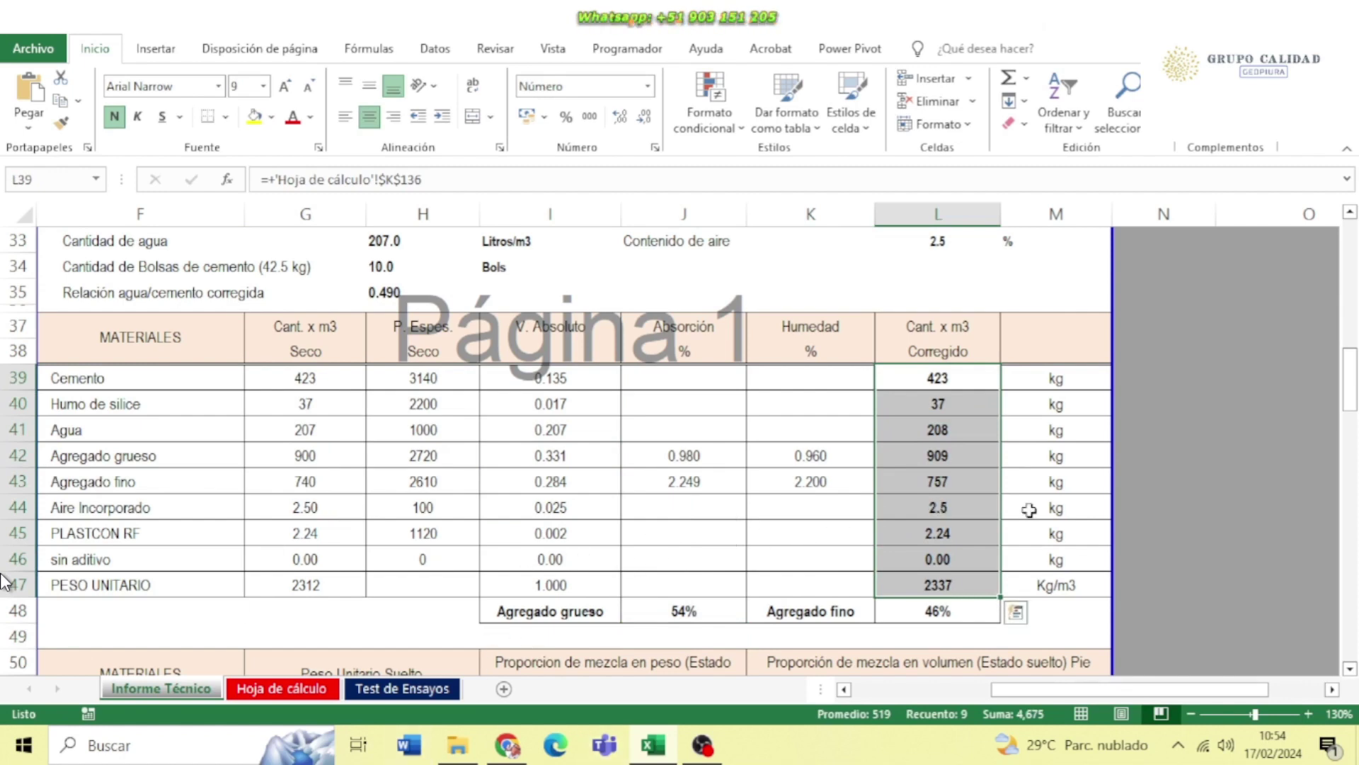
pyautogui.click(1146, 455)
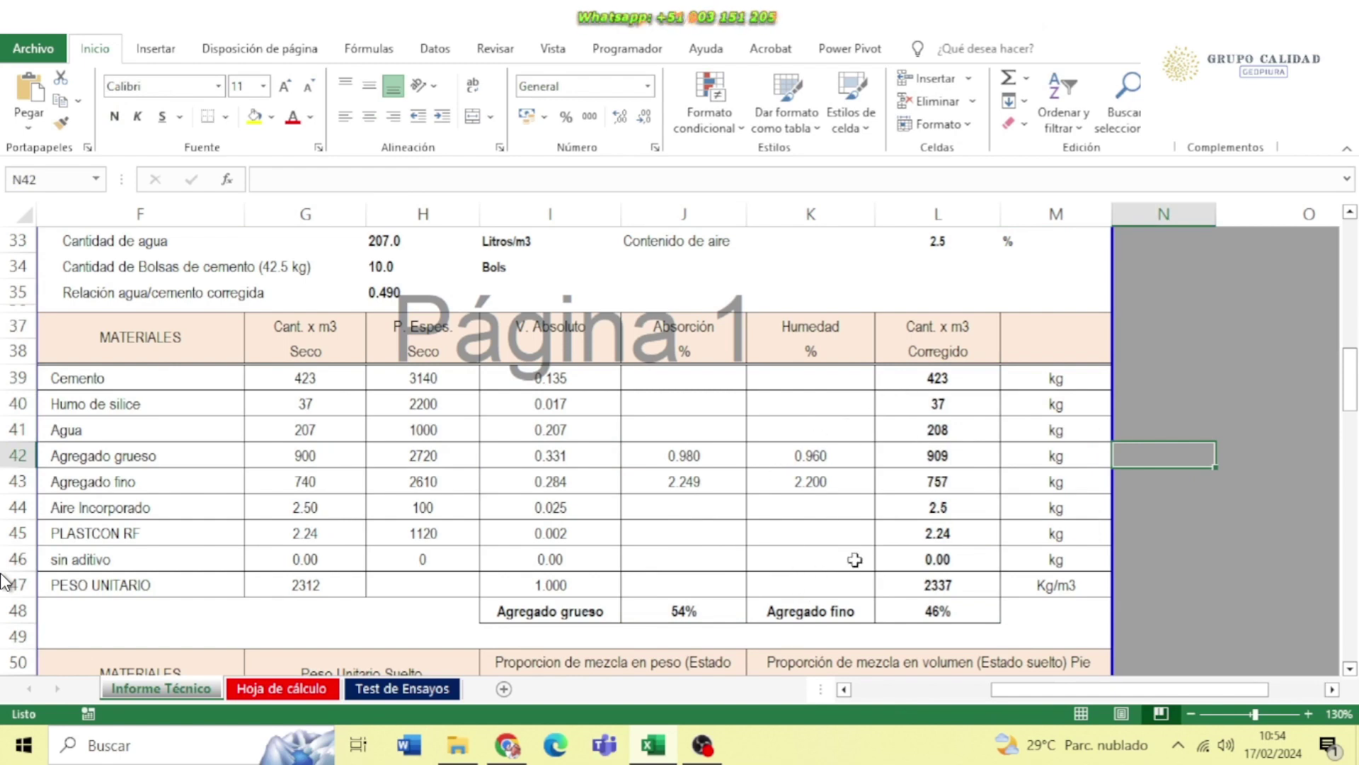
# Examine the mix proportions table in rows 50 to 58 and the silica fume weight proportion formula in I53
pyautogui.scroll(-1, 839, 513)
pyautogui.scroll(-5, 839, 514)
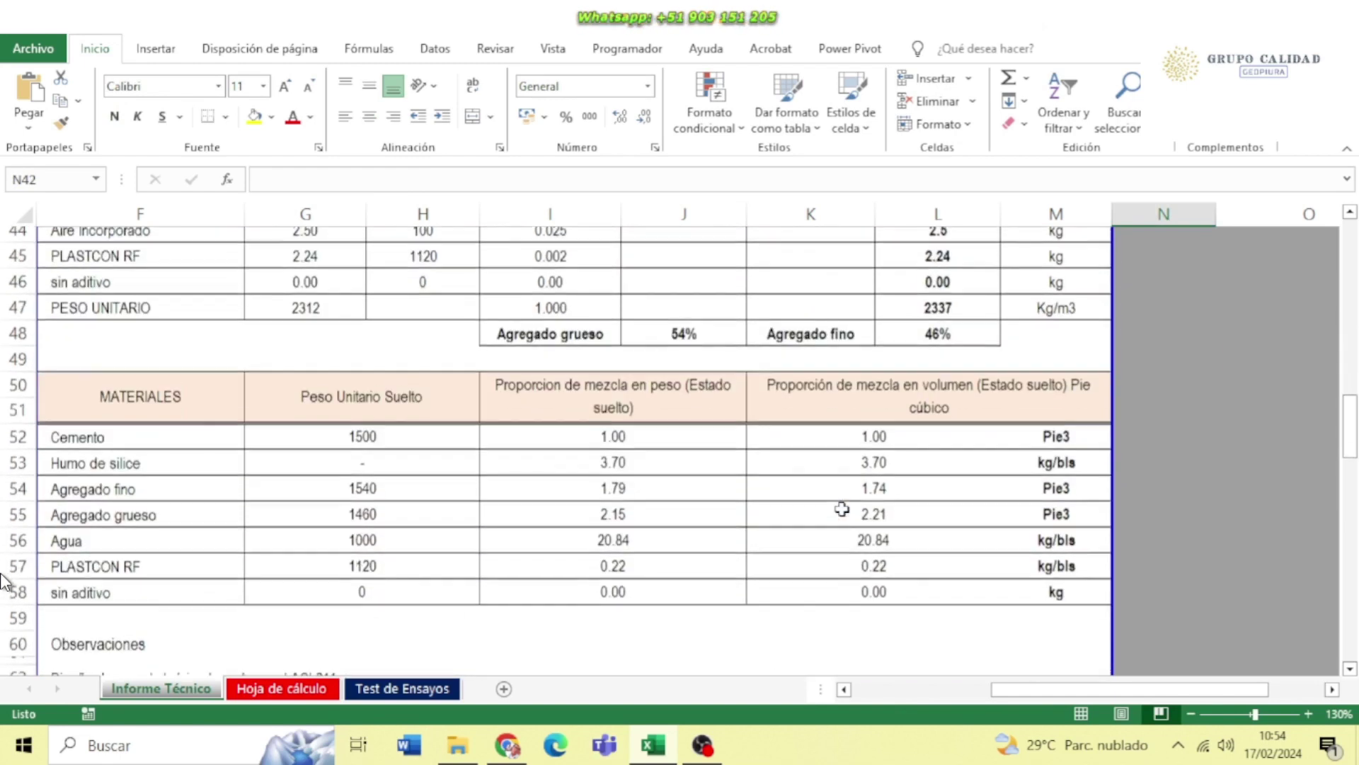
pyautogui.scroll(1, 841, 508)
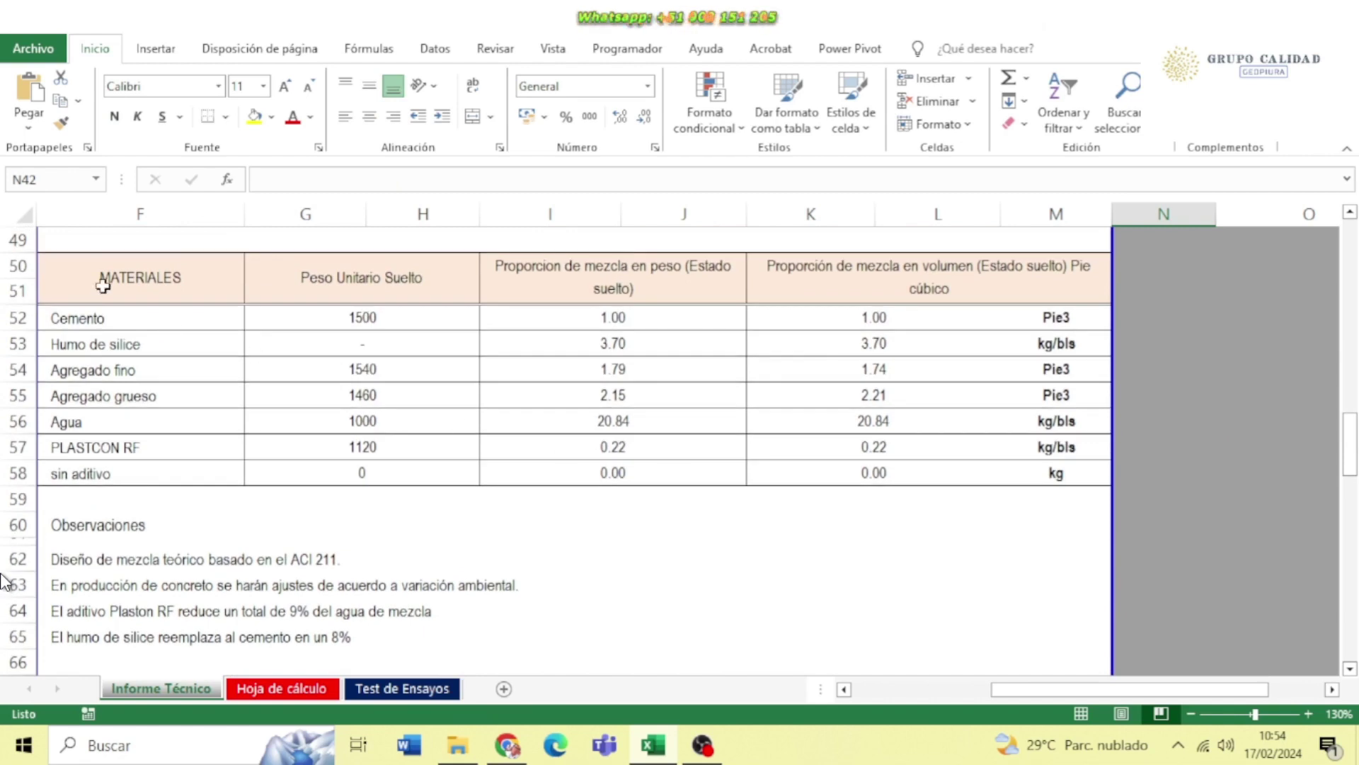
pyautogui.moveTo(103, 285); pyautogui.dragTo(940, 469)
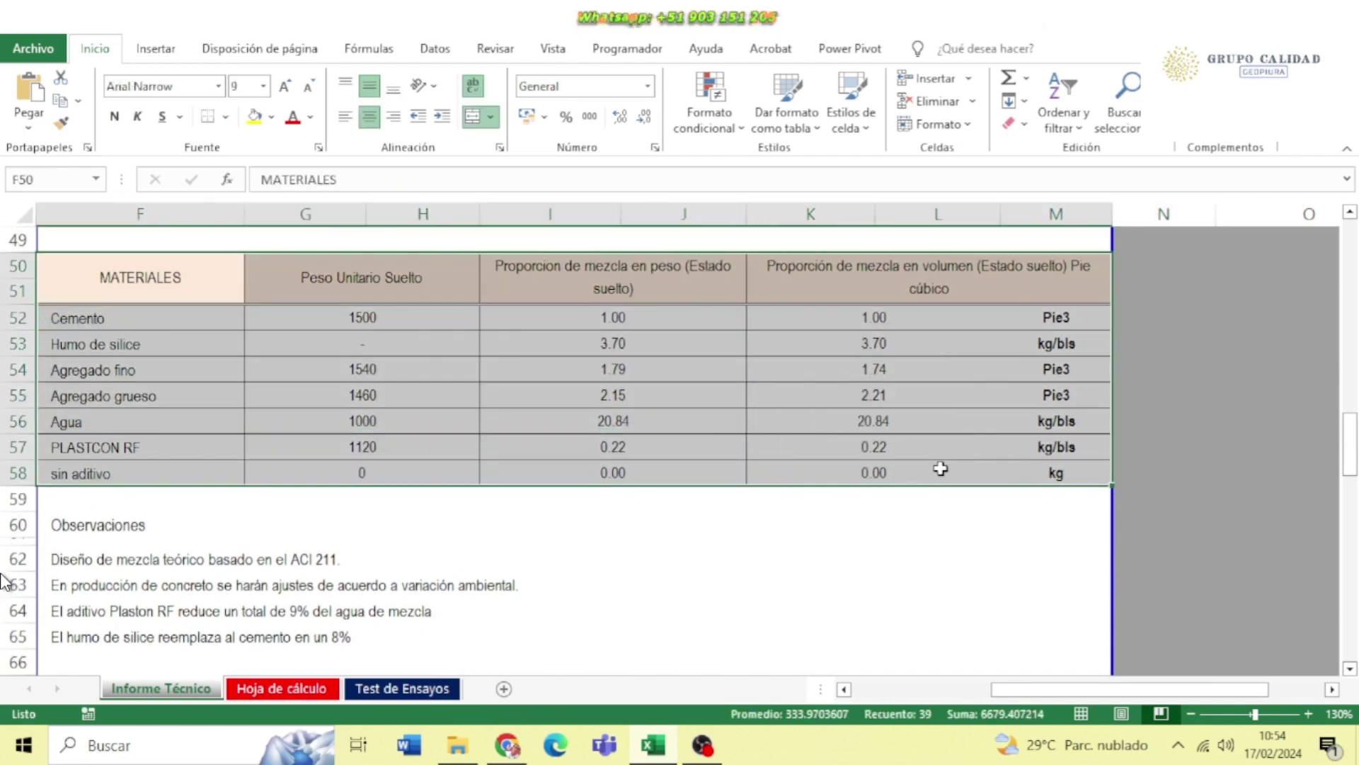
pyautogui.click(617, 340)
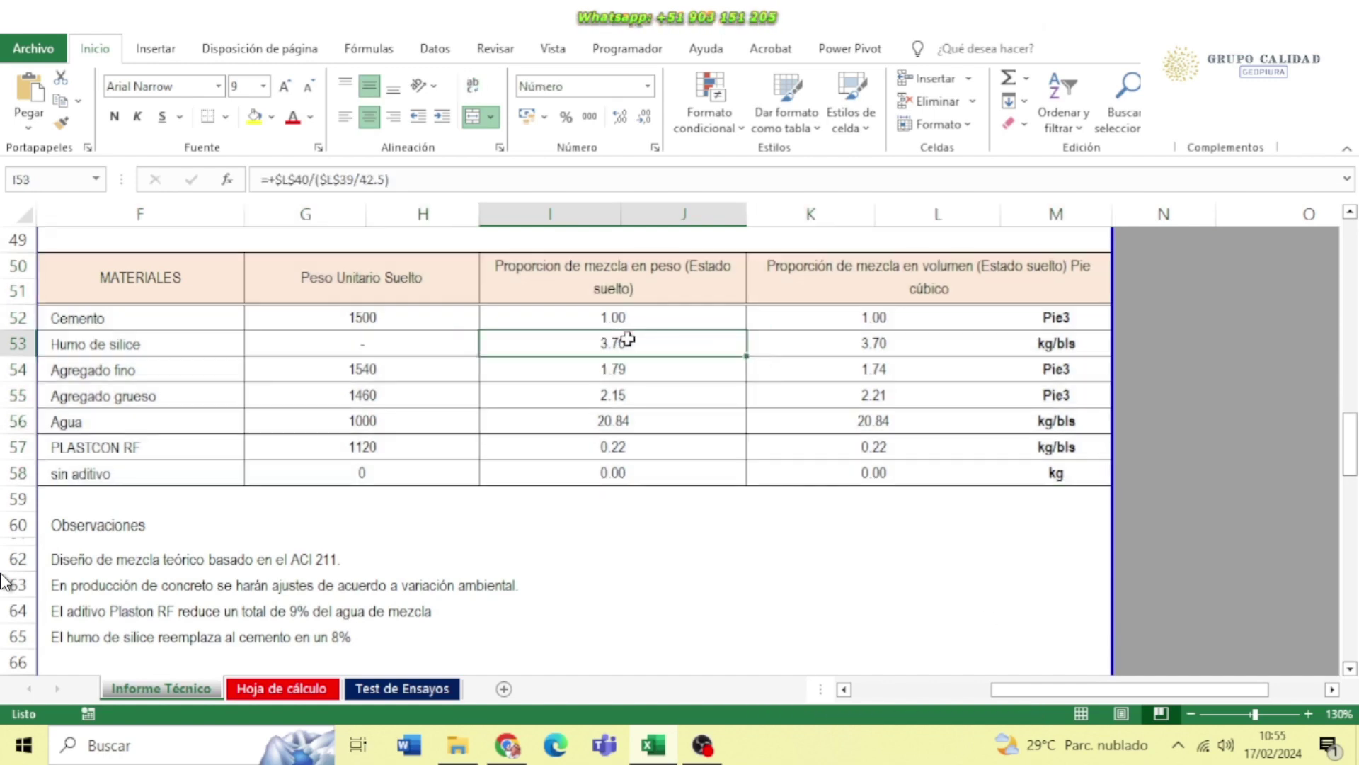
# Examine the volume proportion formulas for cement, silica fume, aggregates, water and PLASTCON RF in K52:K57
pyautogui.click(932, 343)
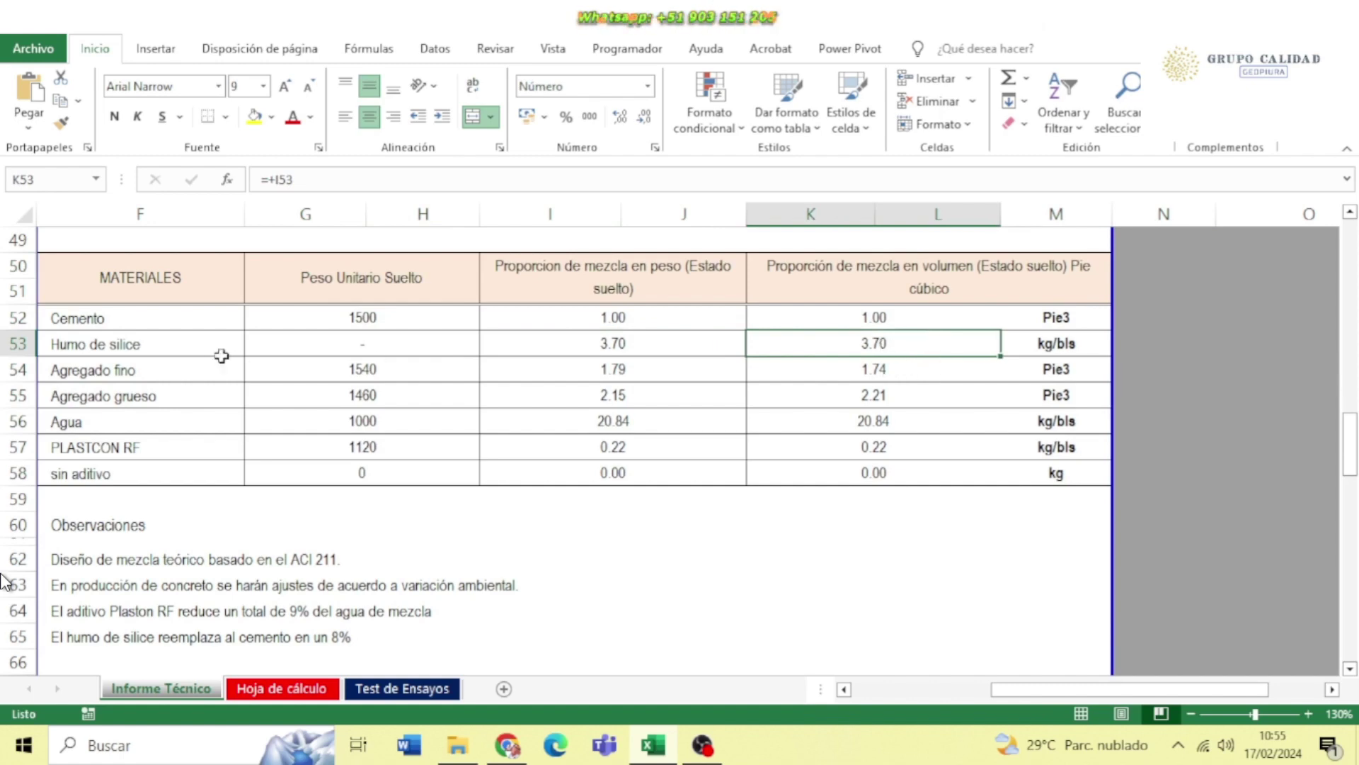
pyautogui.click(886, 317)
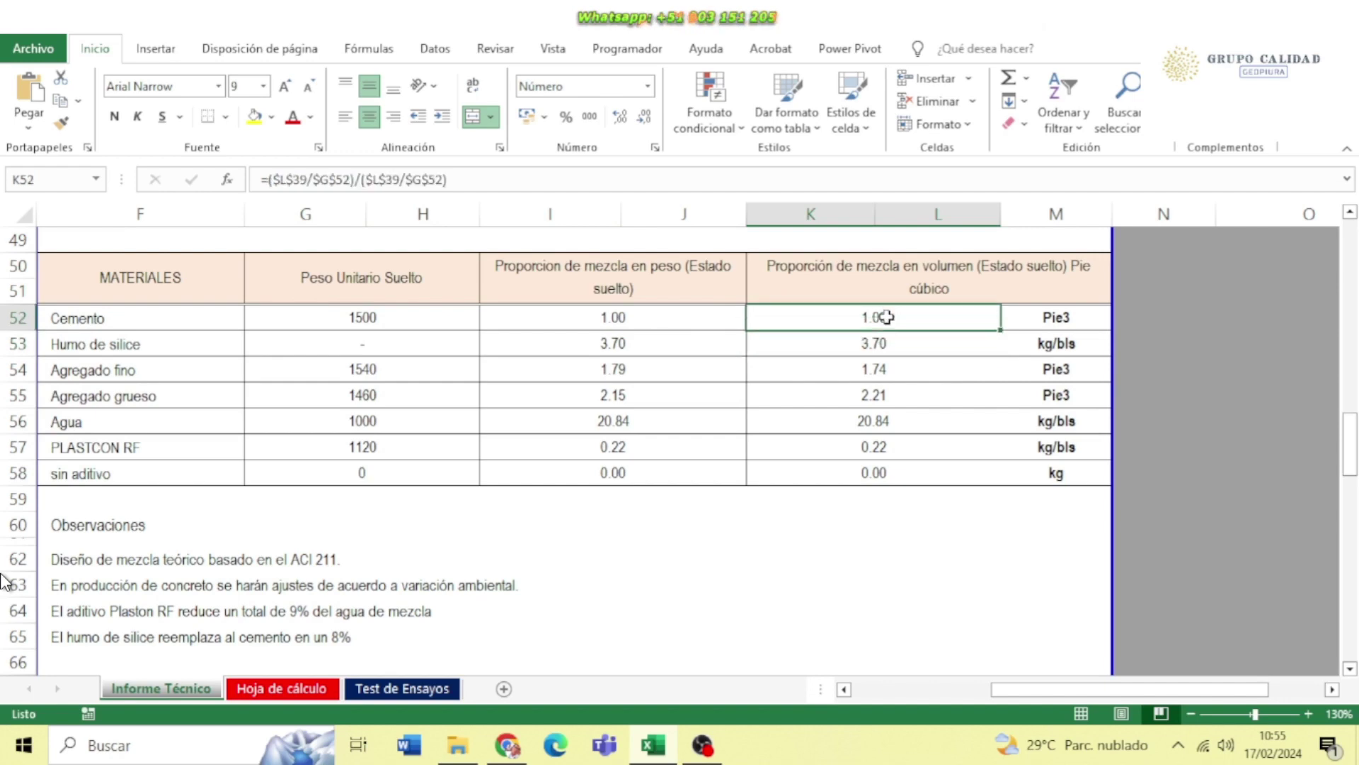
pyautogui.click(891, 365)
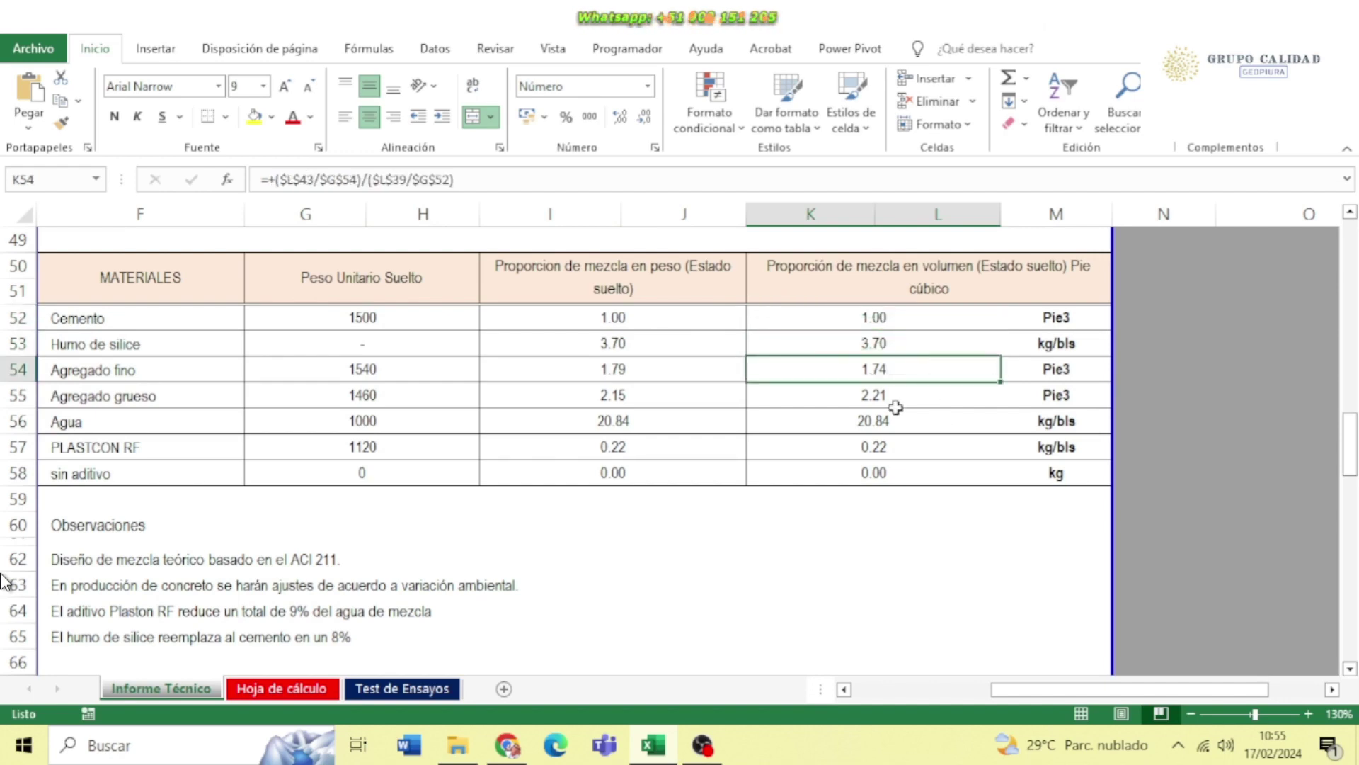
pyautogui.click(894, 393)
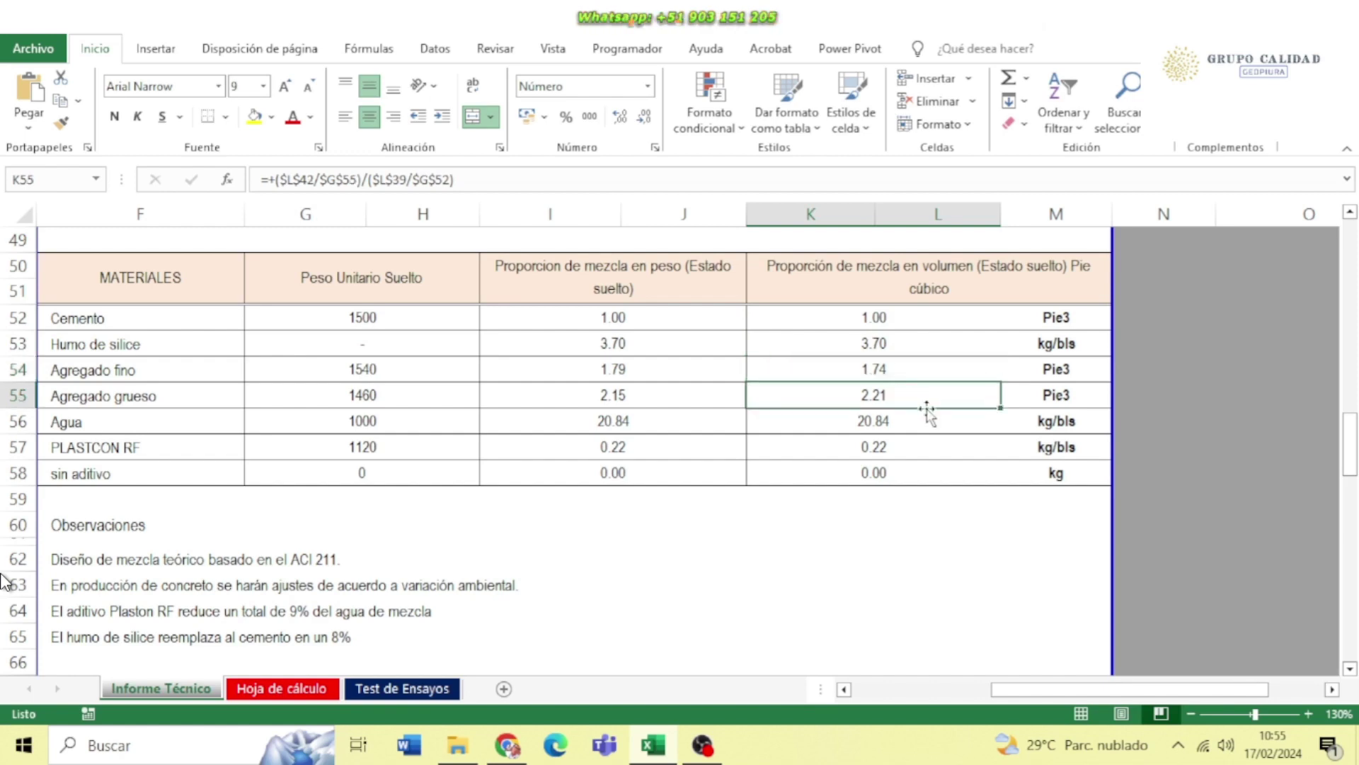
pyautogui.click(913, 417)
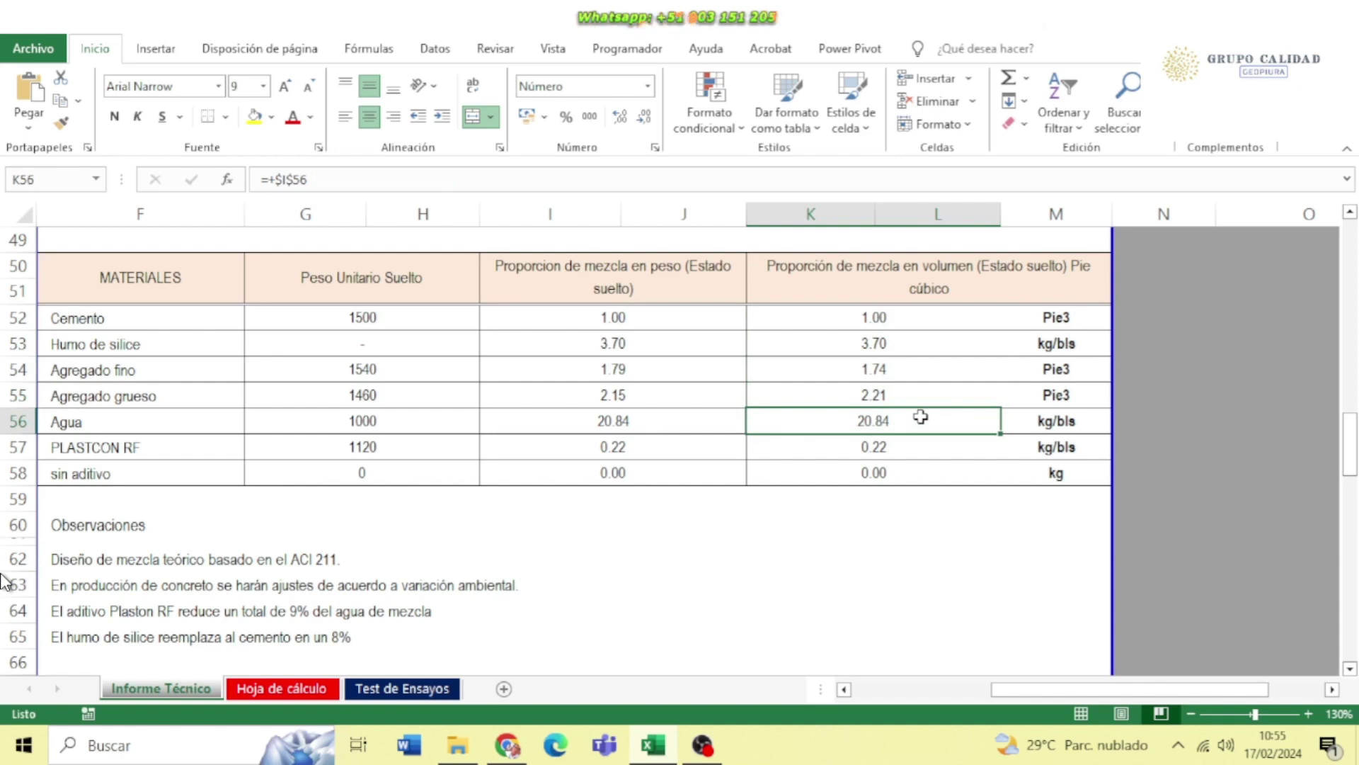
pyautogui.click(894, 347)
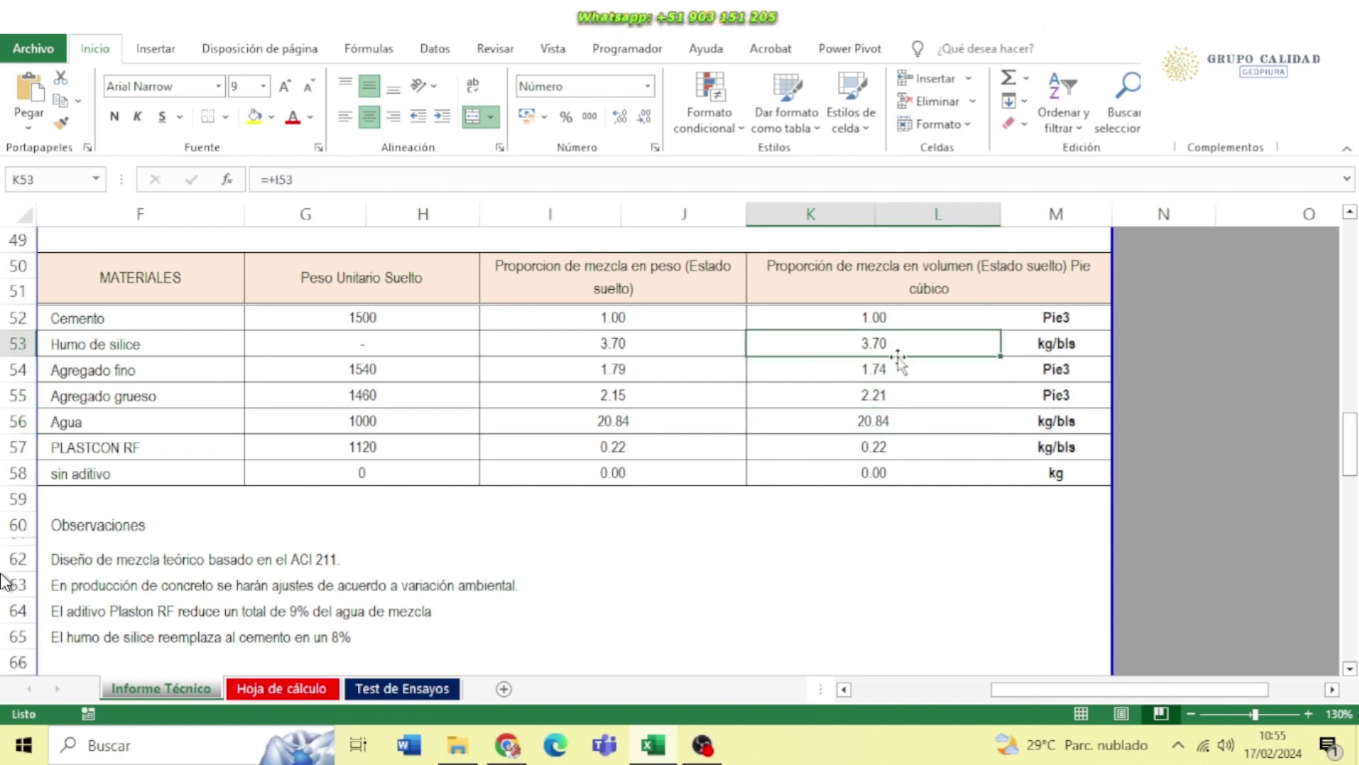
pyautogui.click(885, 445)
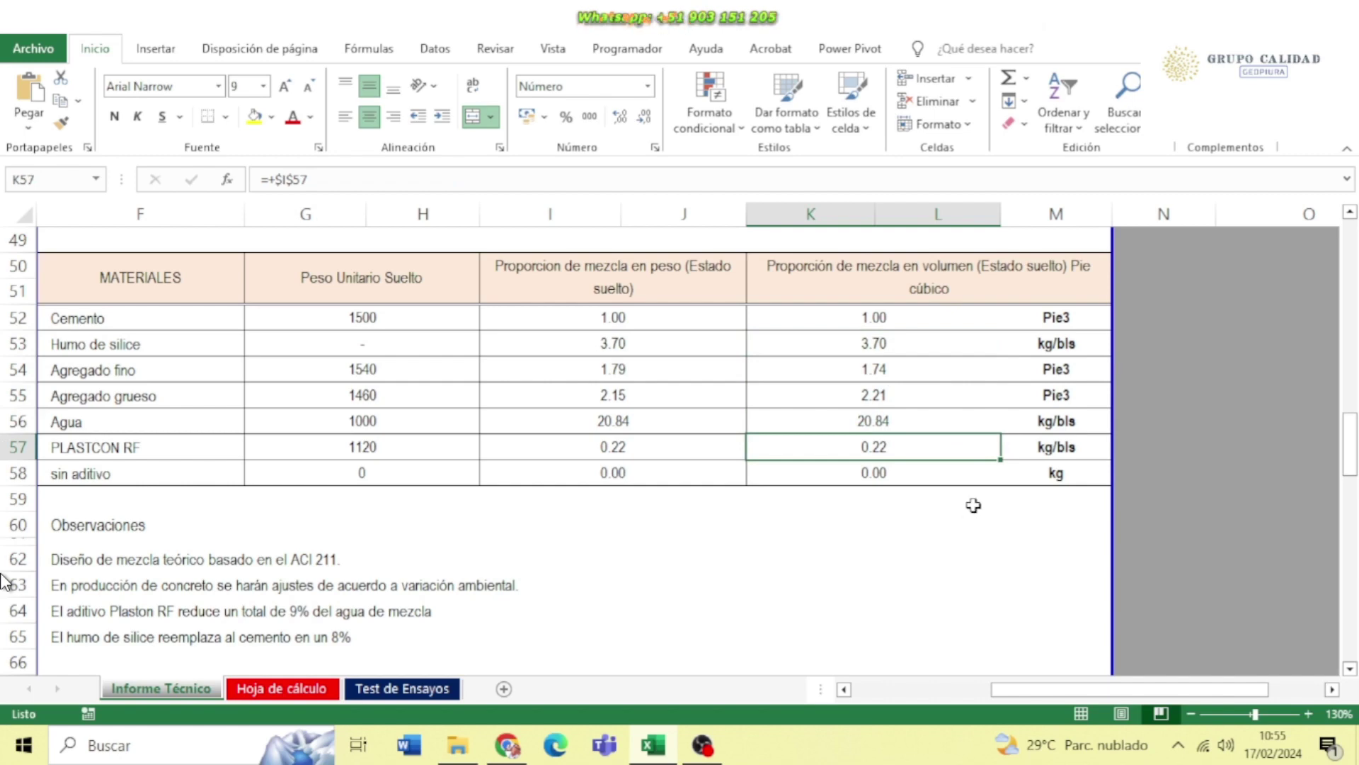
pyautogui.click(893, 323)
pyautogui.moveTo(893, 323); pyautogui.dragTo(899, 474)
pyautogui.click(692, 579)
# Review the Observaciones notes in F62:F65, covering the ACI 211 basis, environmental adjustments, water-reducing additive and silica fume replacement
pyautogui.scroll(-3, 692, 579)
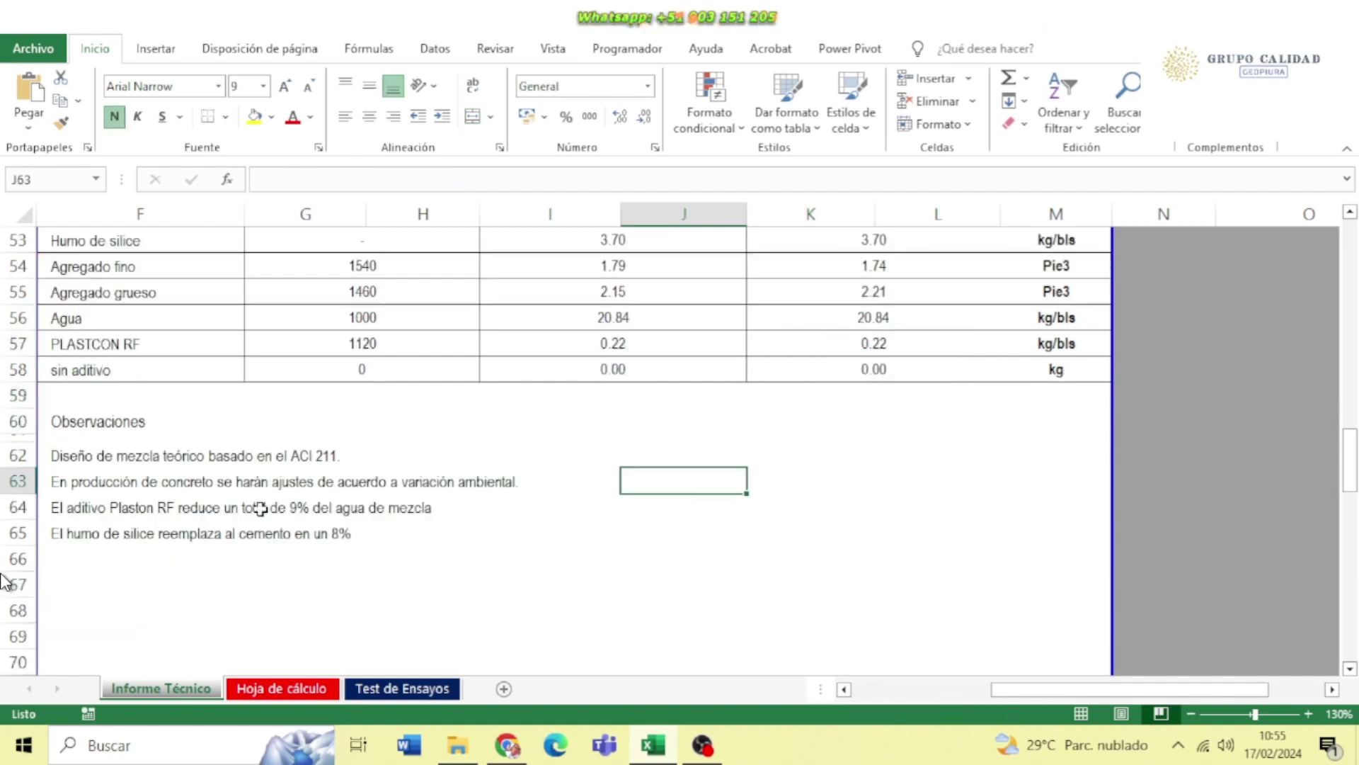
pyautogui.click(66, 356)
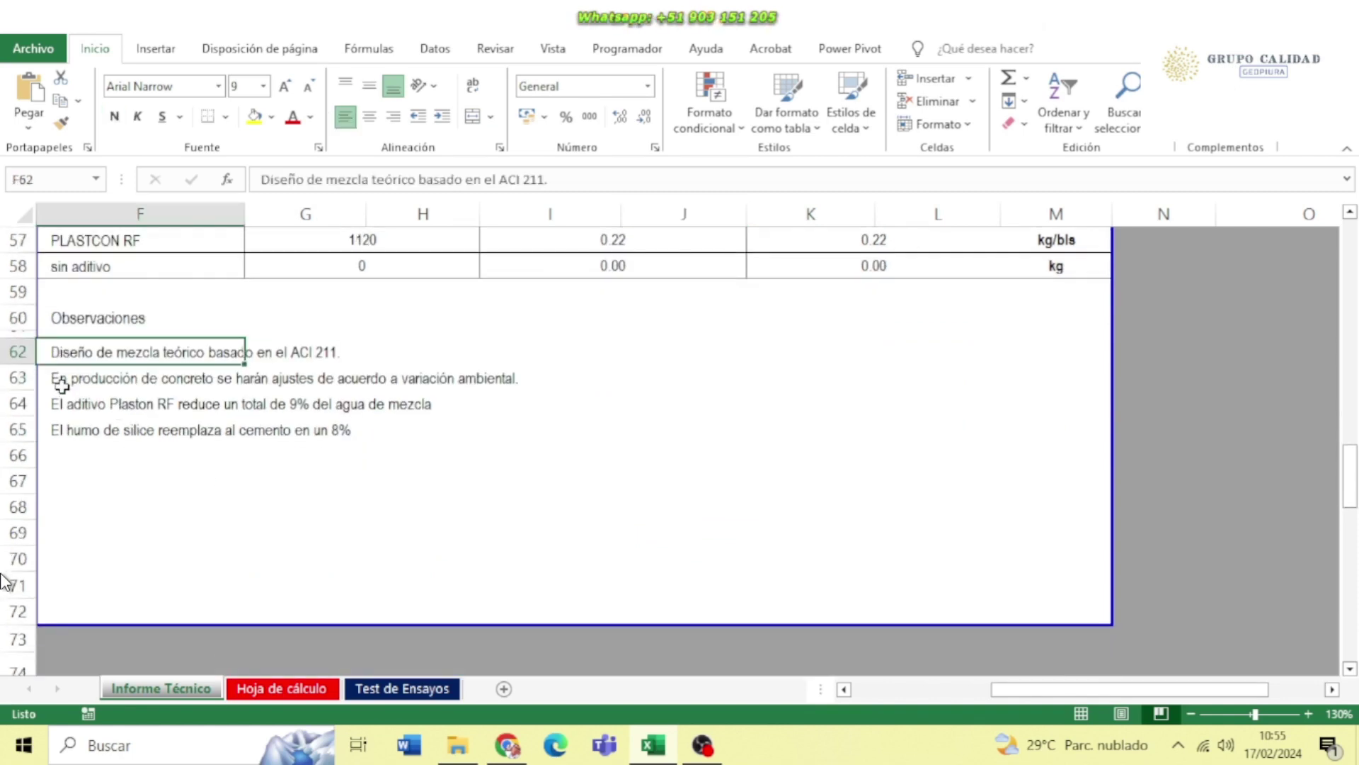
pyautogui.click(63, 382)
pyautogui.click(62, 409)
pyautogui.click(64, 427)
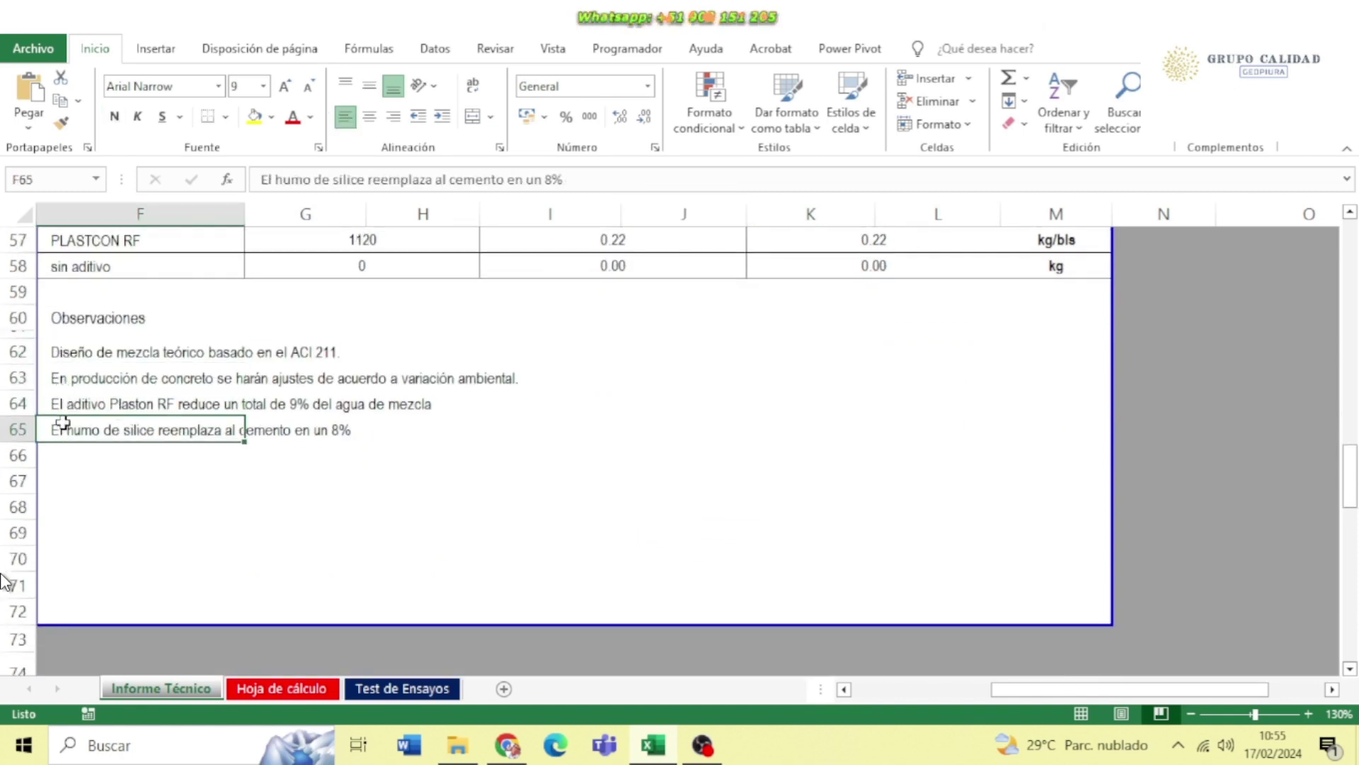
pyautogui.click(62, 359)
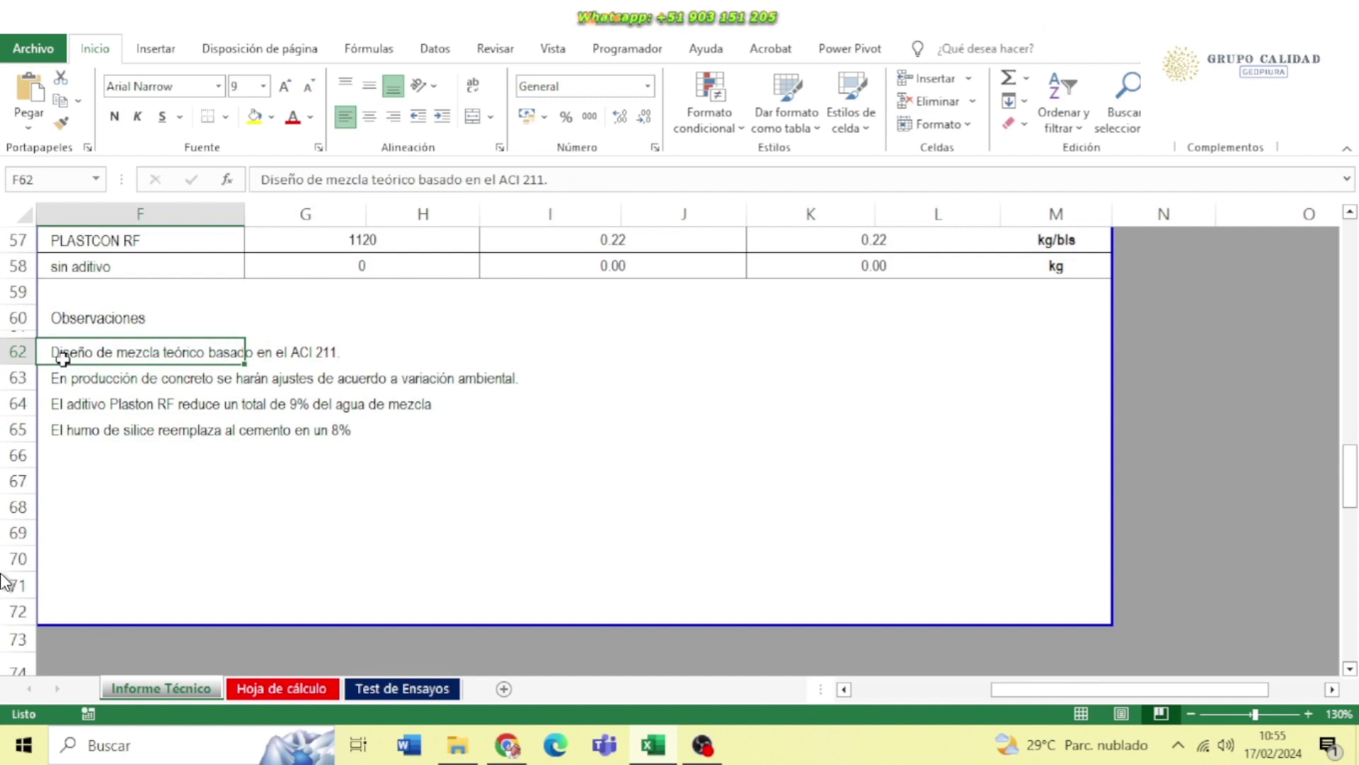
pyautogui.click(583, 186)
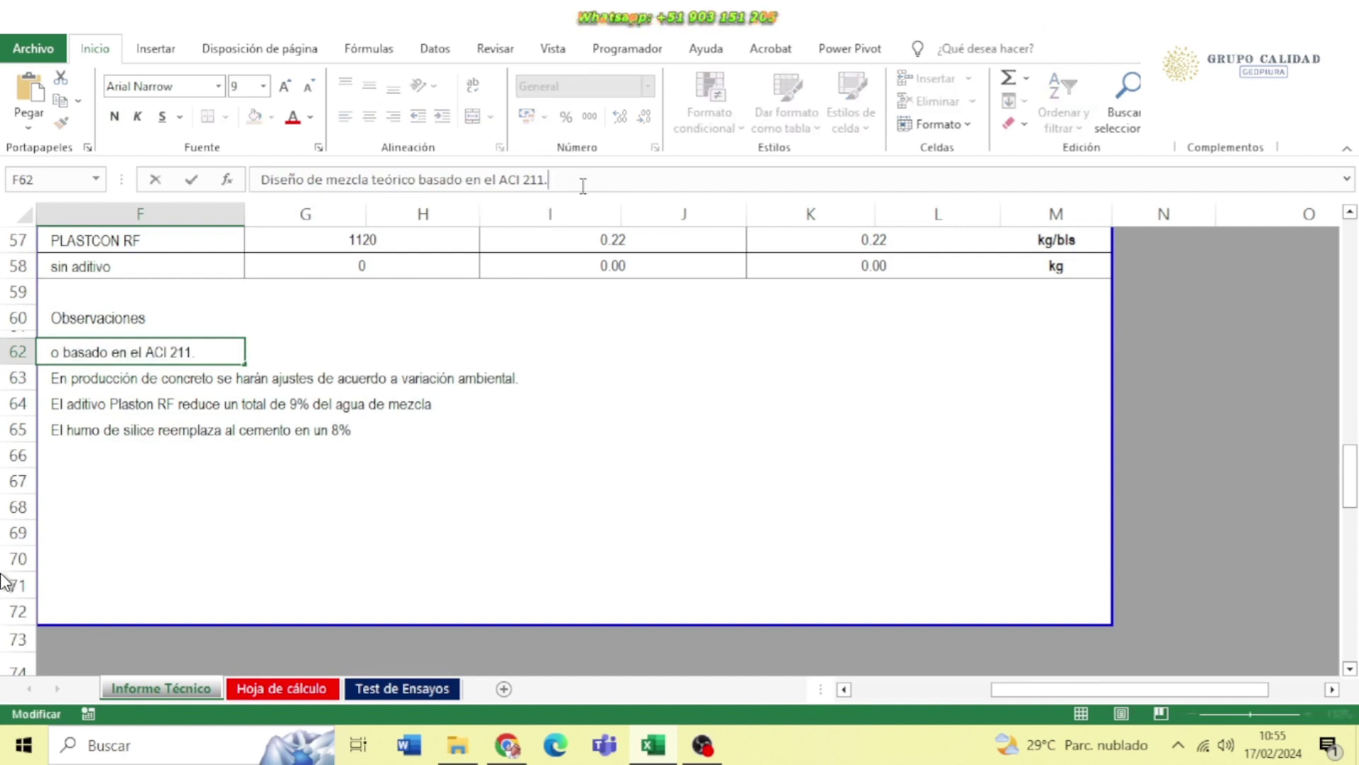
pyautogui.press('Escape')
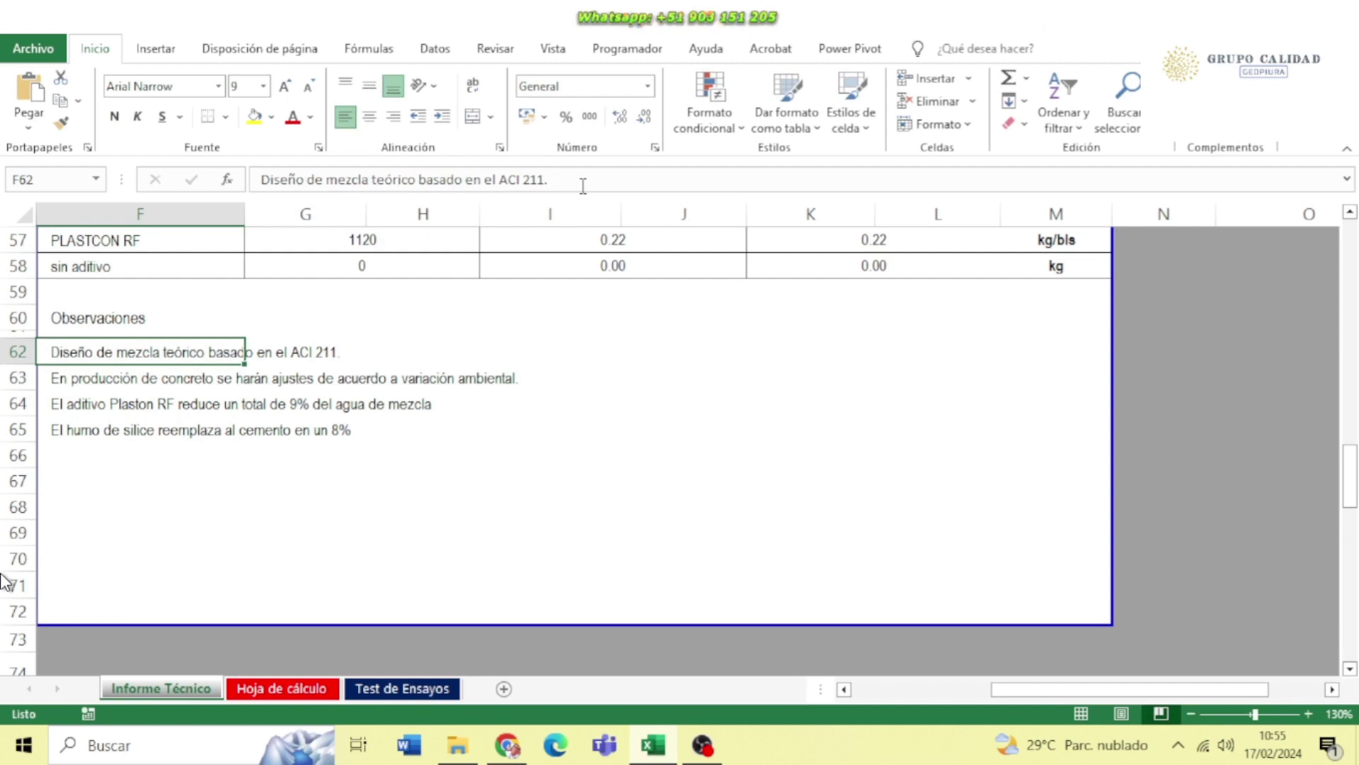
pyautogui.press('Down')
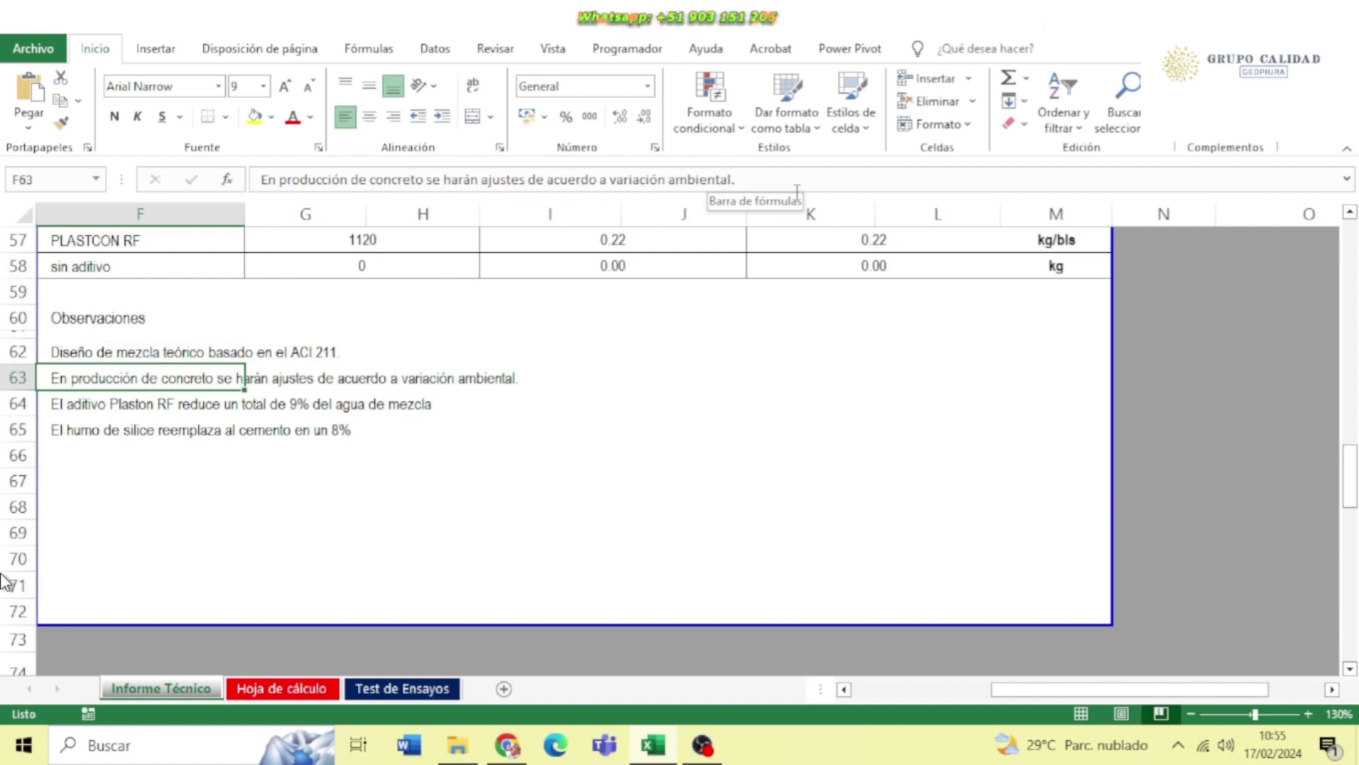
pyautogui.press('Down')
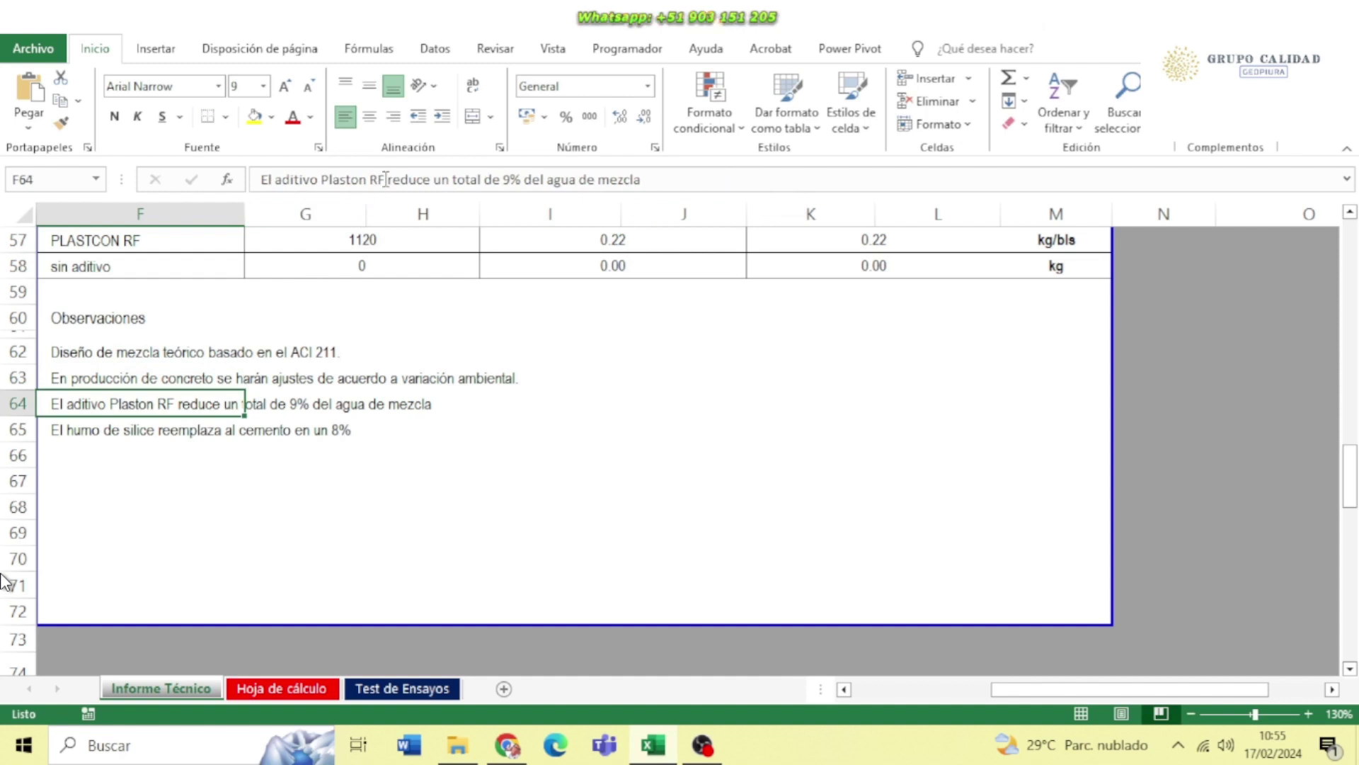
pyautogui.moveTo(384, 180); pyautogui.dragTo(328, 179)
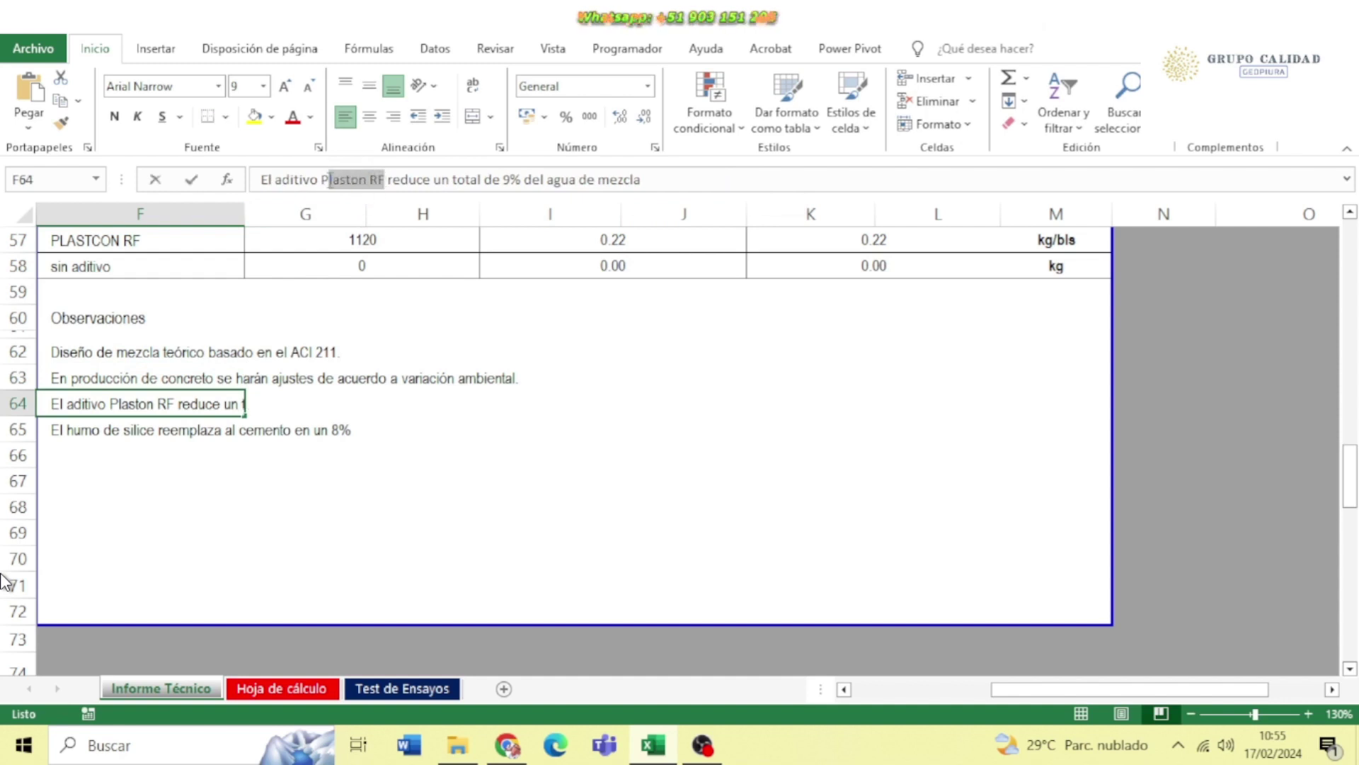
pyautogui.click(506, 181)
pyautogui.press('Return')
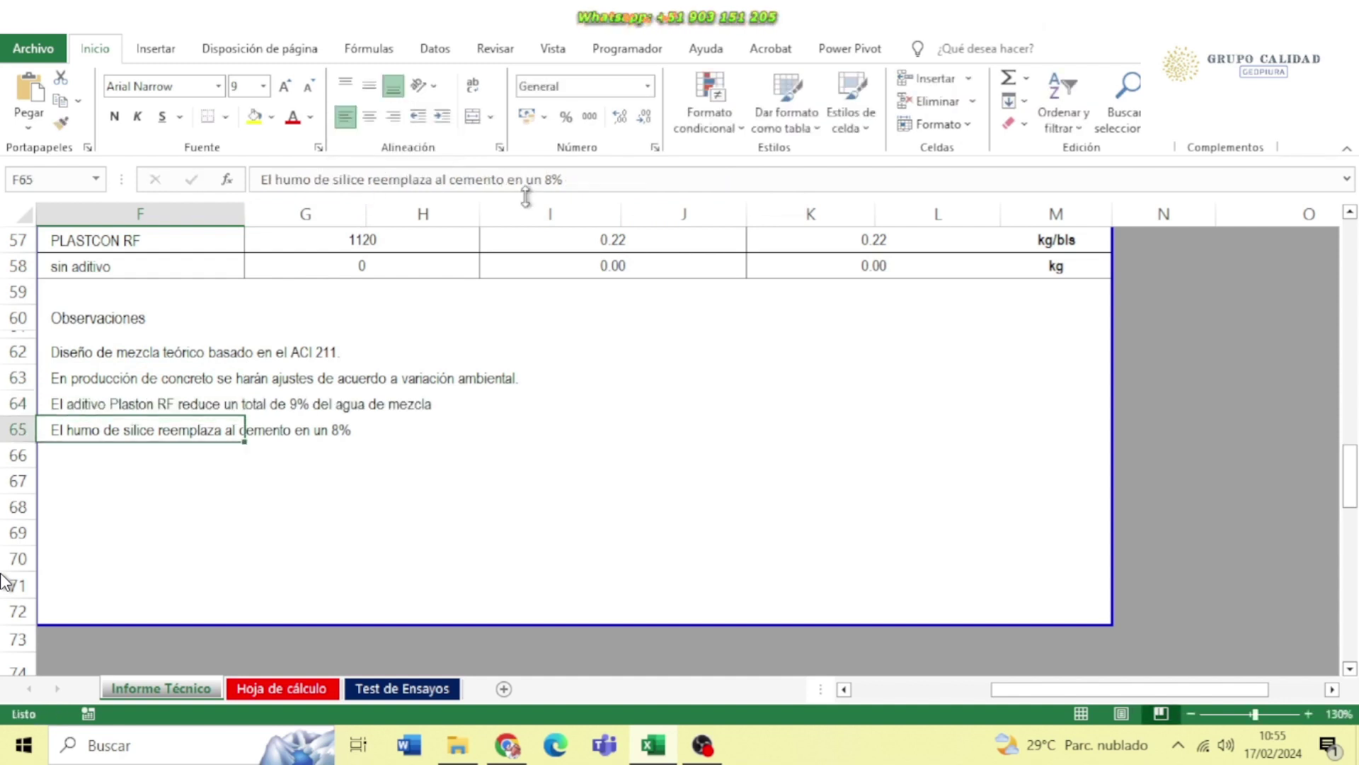
# Append "(SIKA FUME)" to the silica fume replacement note in F65
pyautogui.click(654, 183)
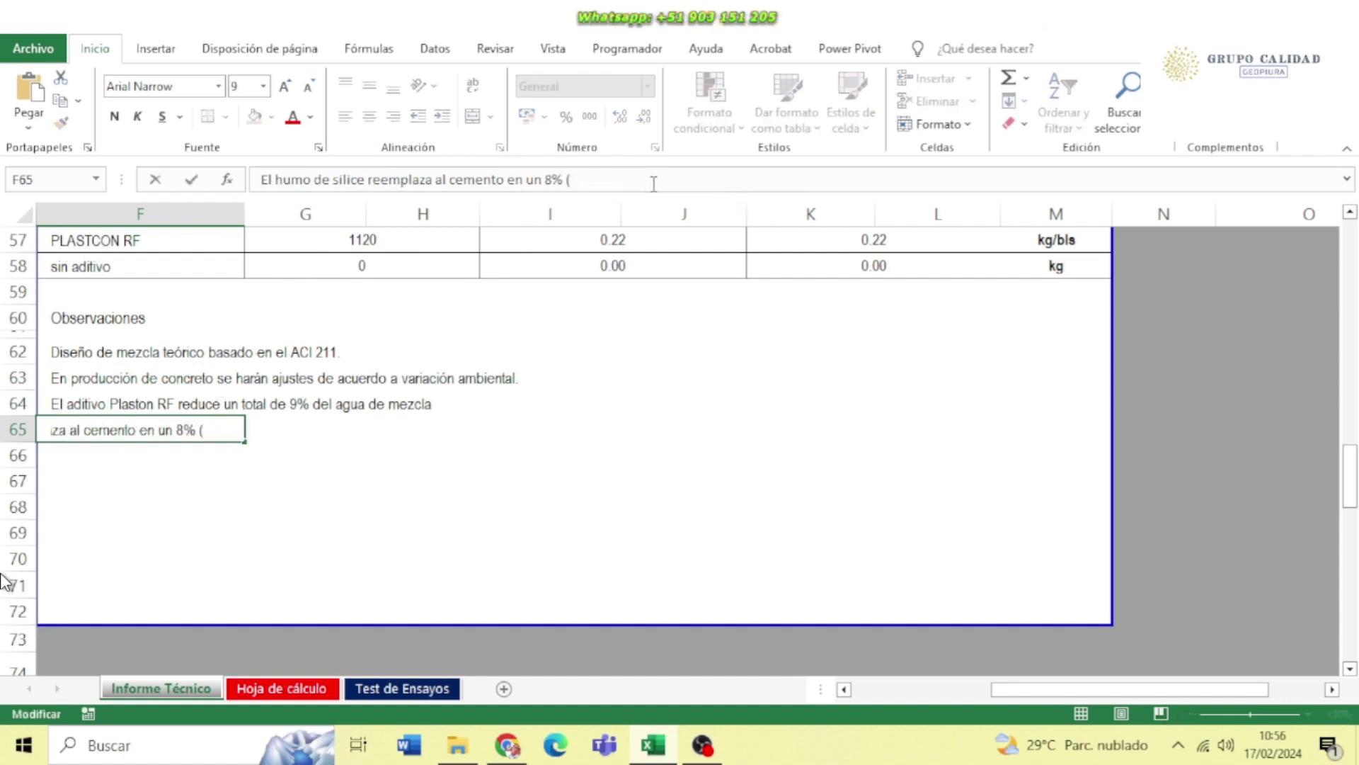
pyautogui.write('IKA FUME)')
pyautogui.press('Return')
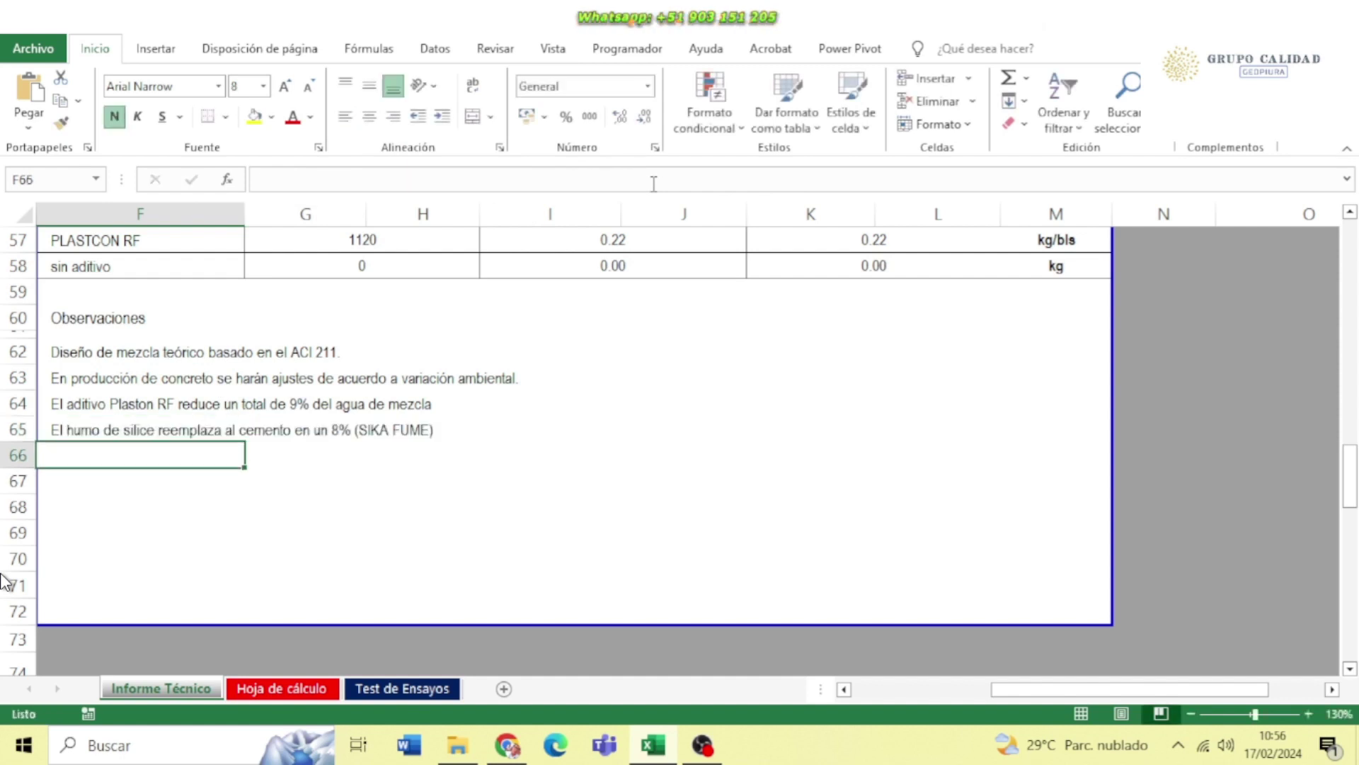
pyautogui.click(504, 446)
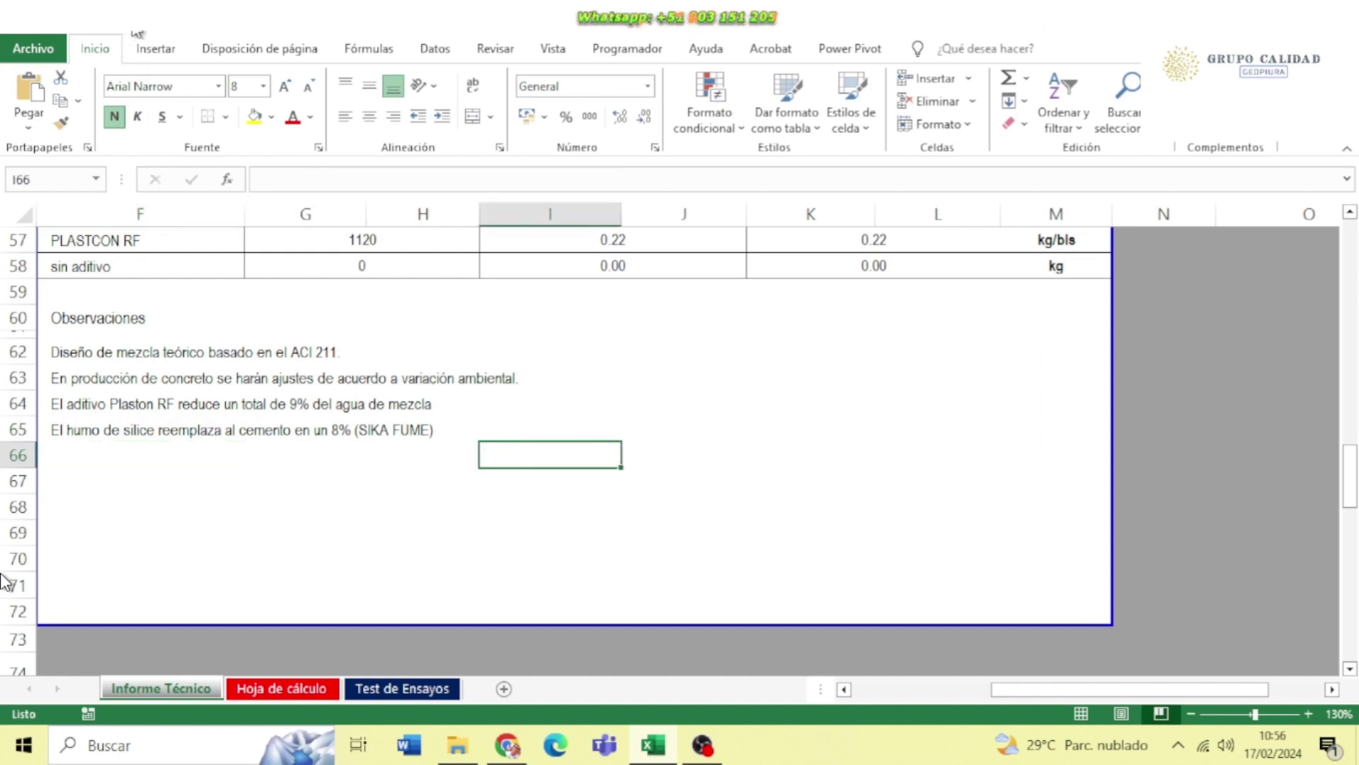
# On the Test de Ensayos sheet, enter a slump of 6.5 in C75
pyautogui.click(384, 690)
pyautogui.scroll(-1, 450, 436)
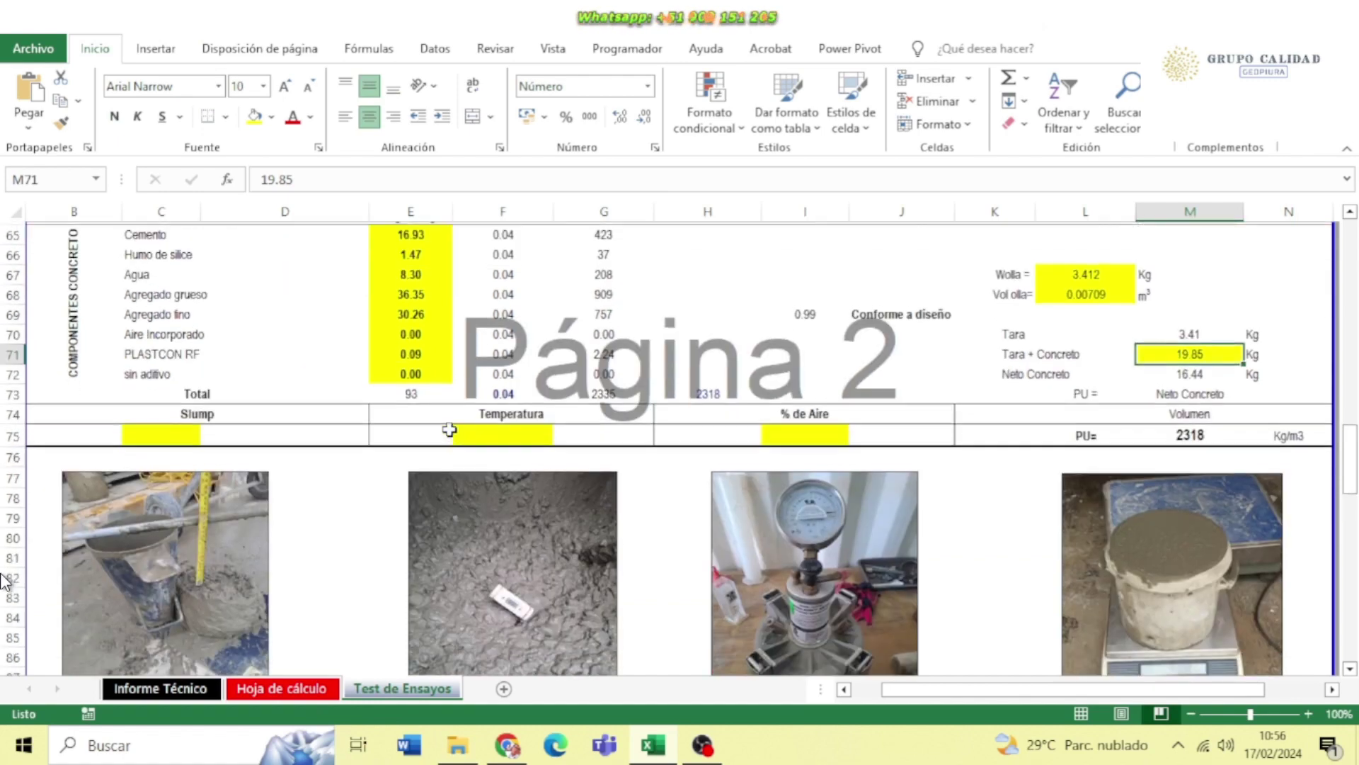
pyautogui.scroll(-1, 464, 415)
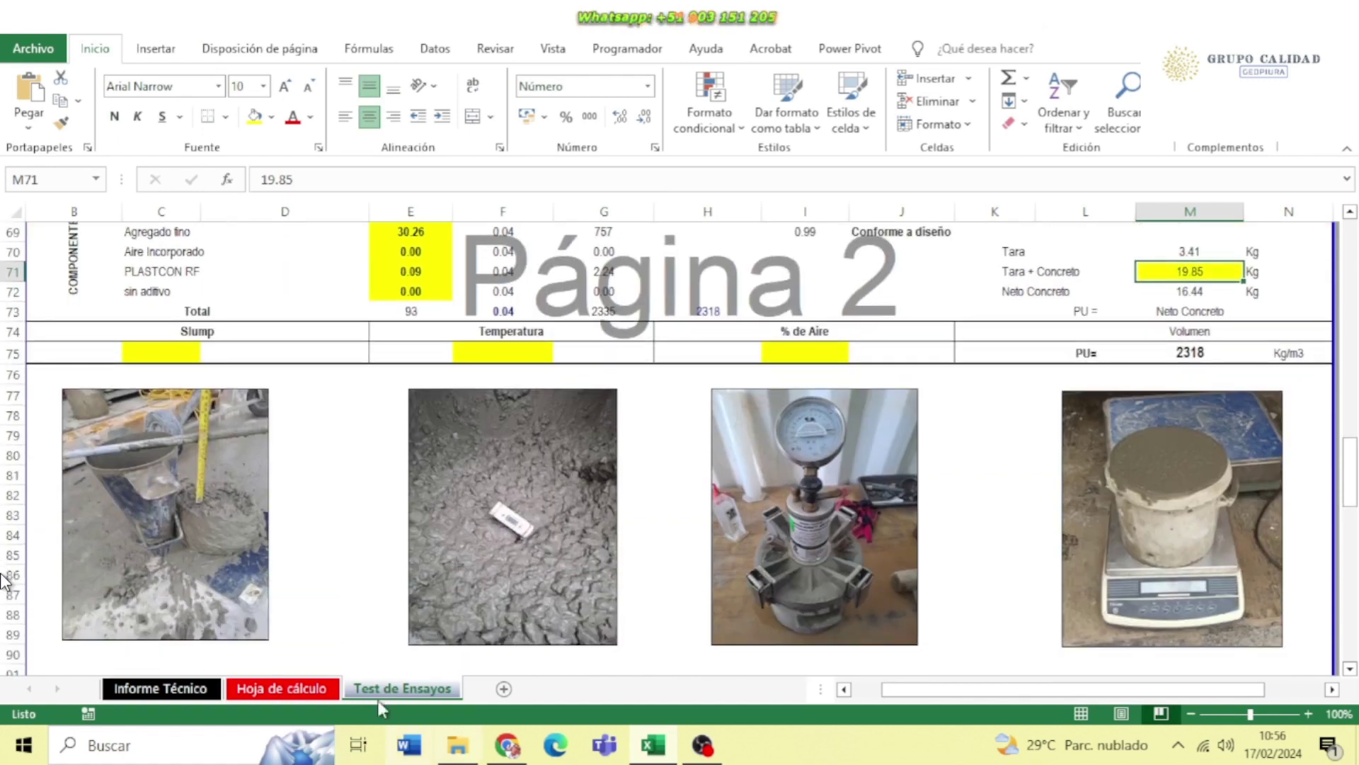
pyautogui.click(154, 351)
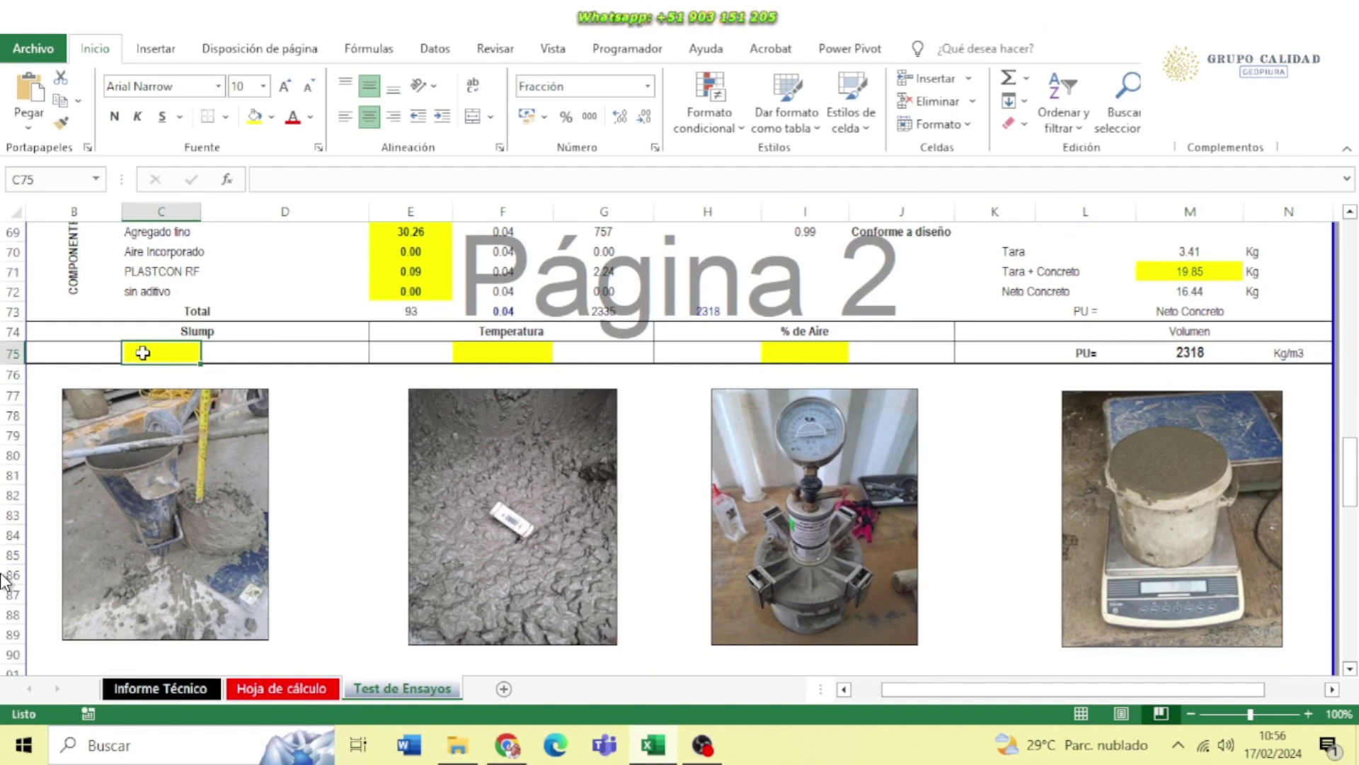
pyautogui.write('6.5')
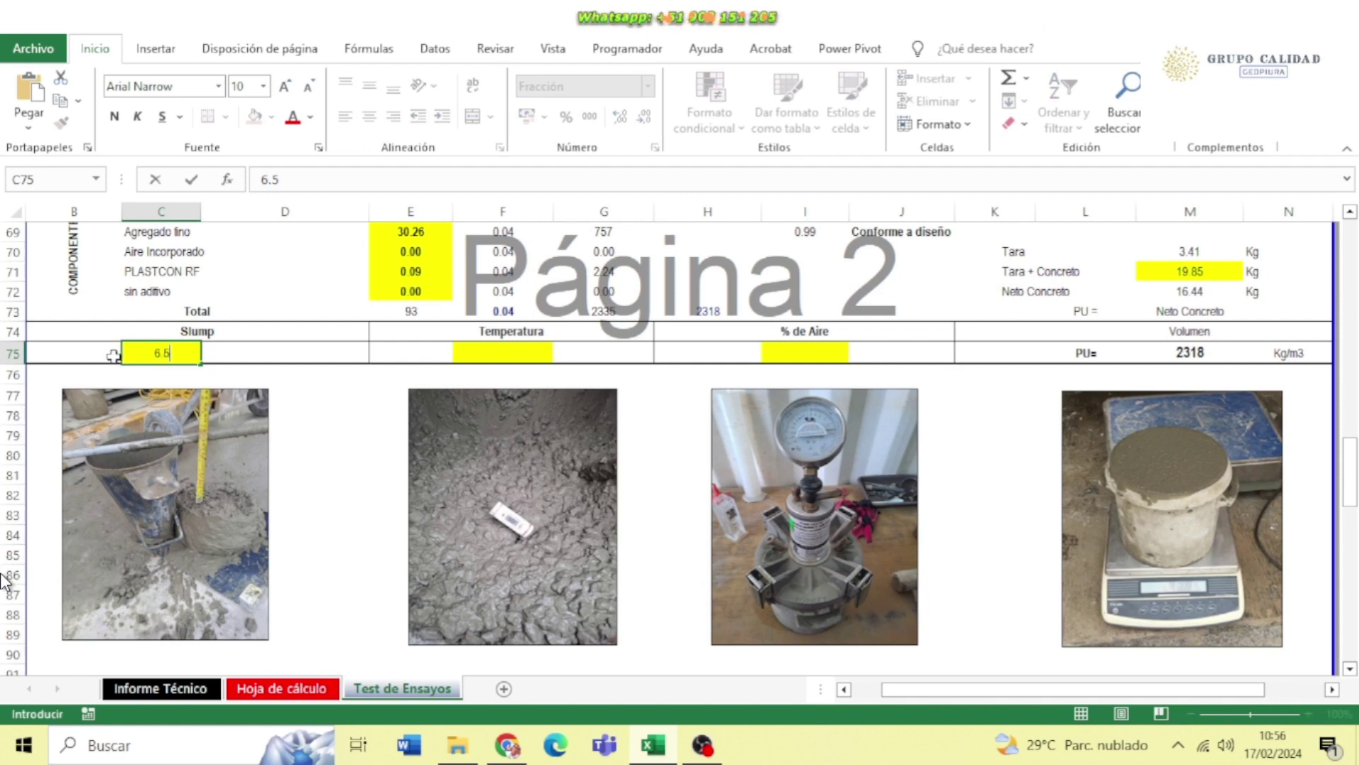
pyautogui.press('Return')
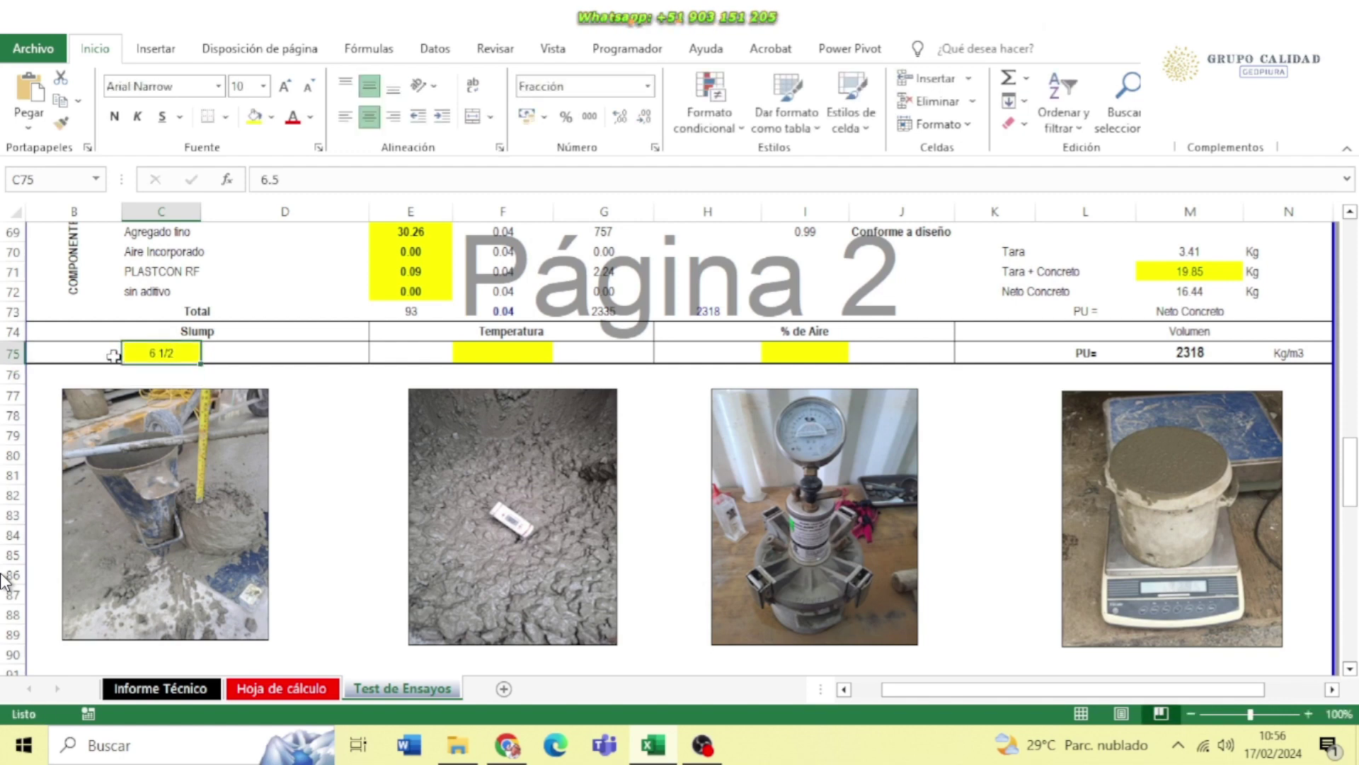
# Enter a concrete temperature of 30.5 in F75
pyautogui.press('Right')
pyautogui.press('Right')
pyautogui.press('Right')
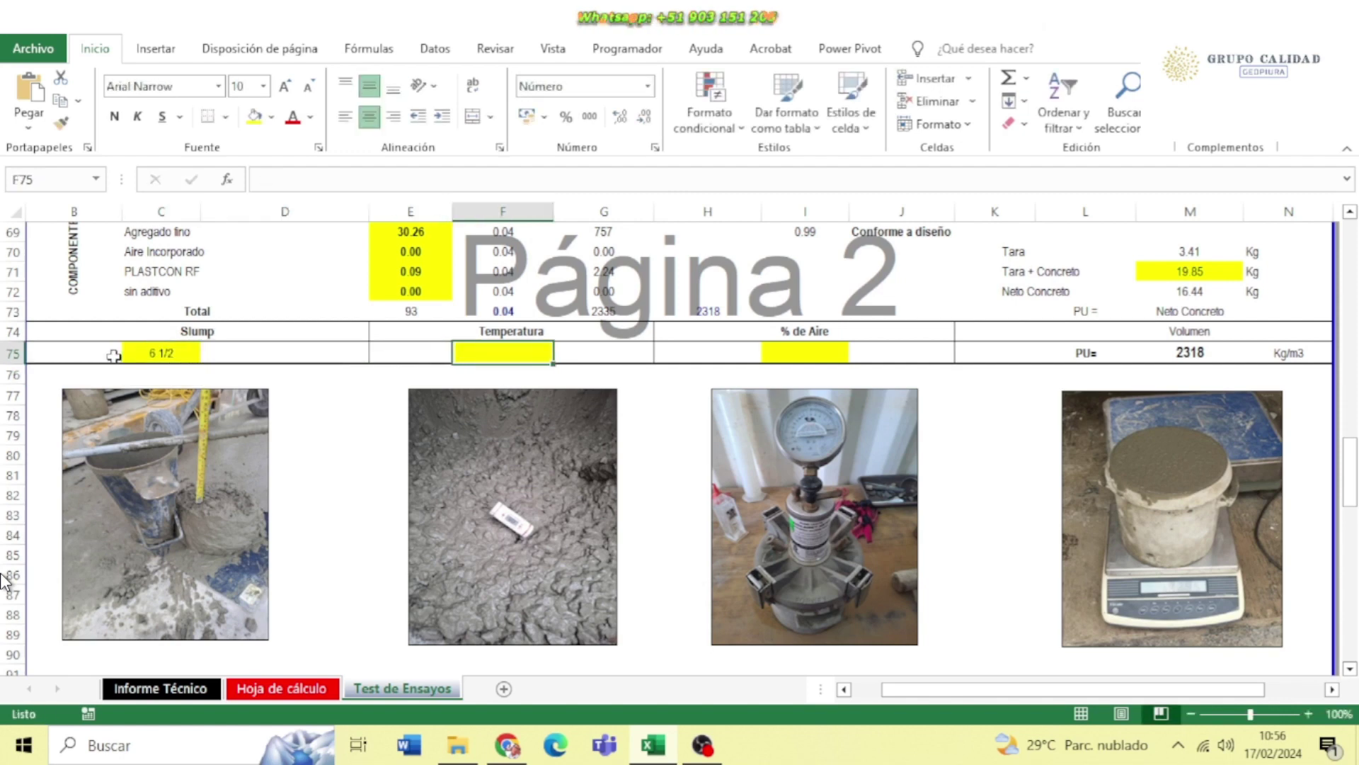
pyautogui.write('30.5')
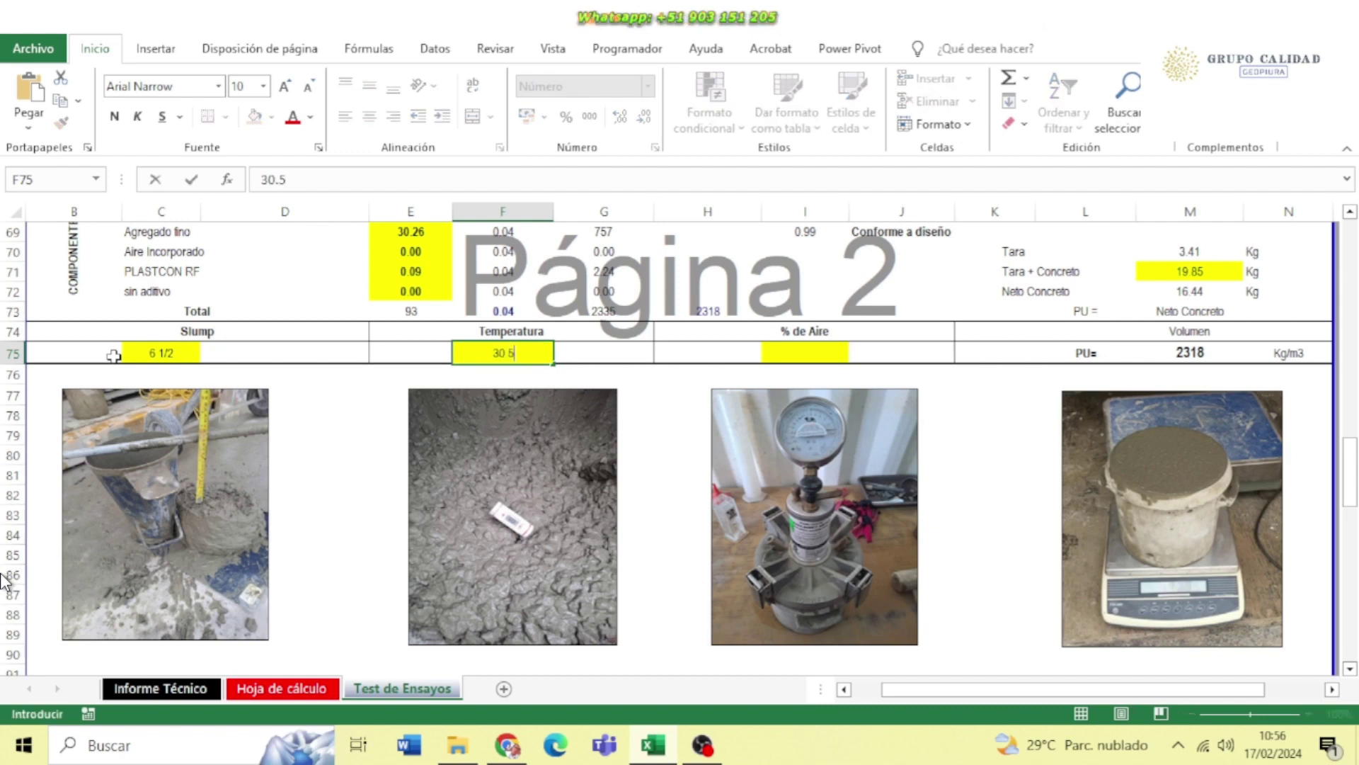
pyautogui.press('Return')
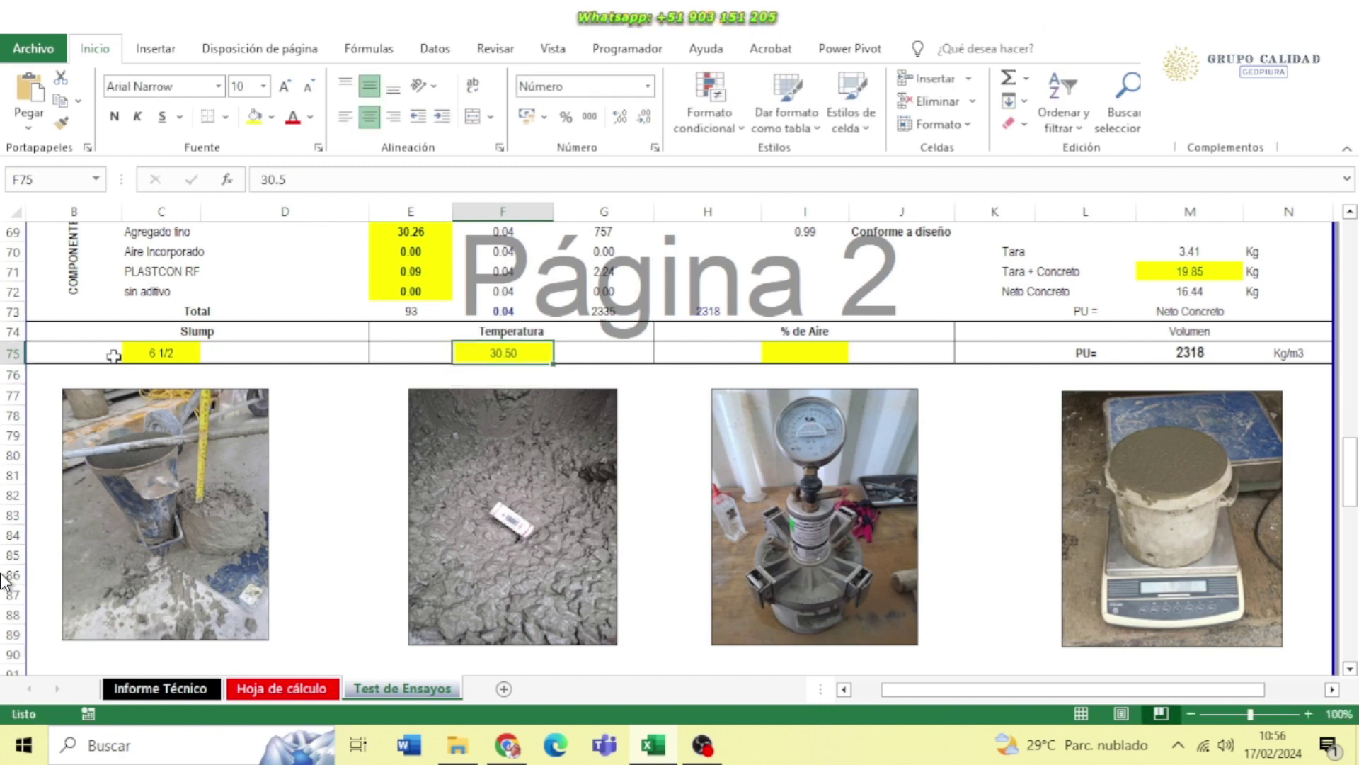
# Enter an air content of 2% in I75
pyautogui.press('Right')
pyautogui.press('Right')
pyautogui.press('Right')
pyautogui.write('2')
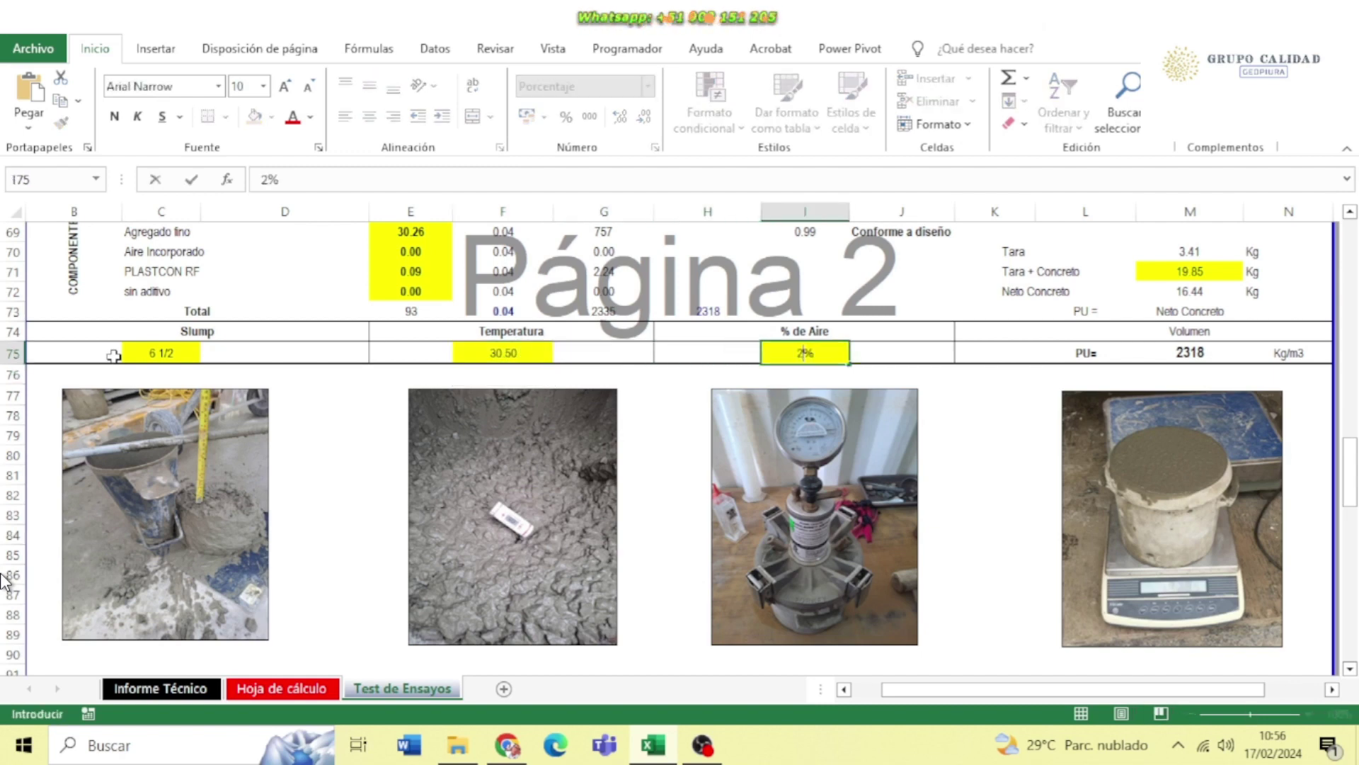
pyautogui.press('Return')
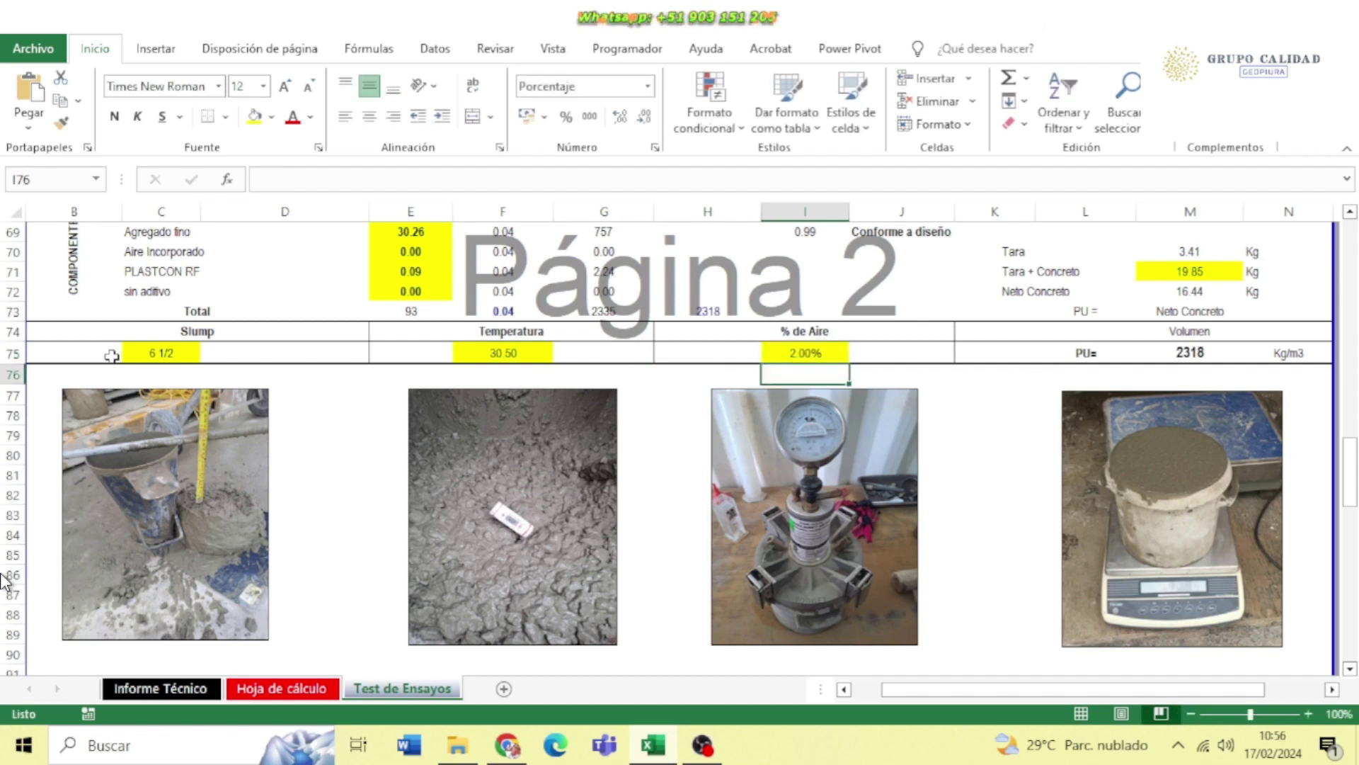
# Check the unit weight inputs: pot weight in L67, pot volume in L68 and tare plus concrete in M71
pyautogui.scroll(3, 723, 291)
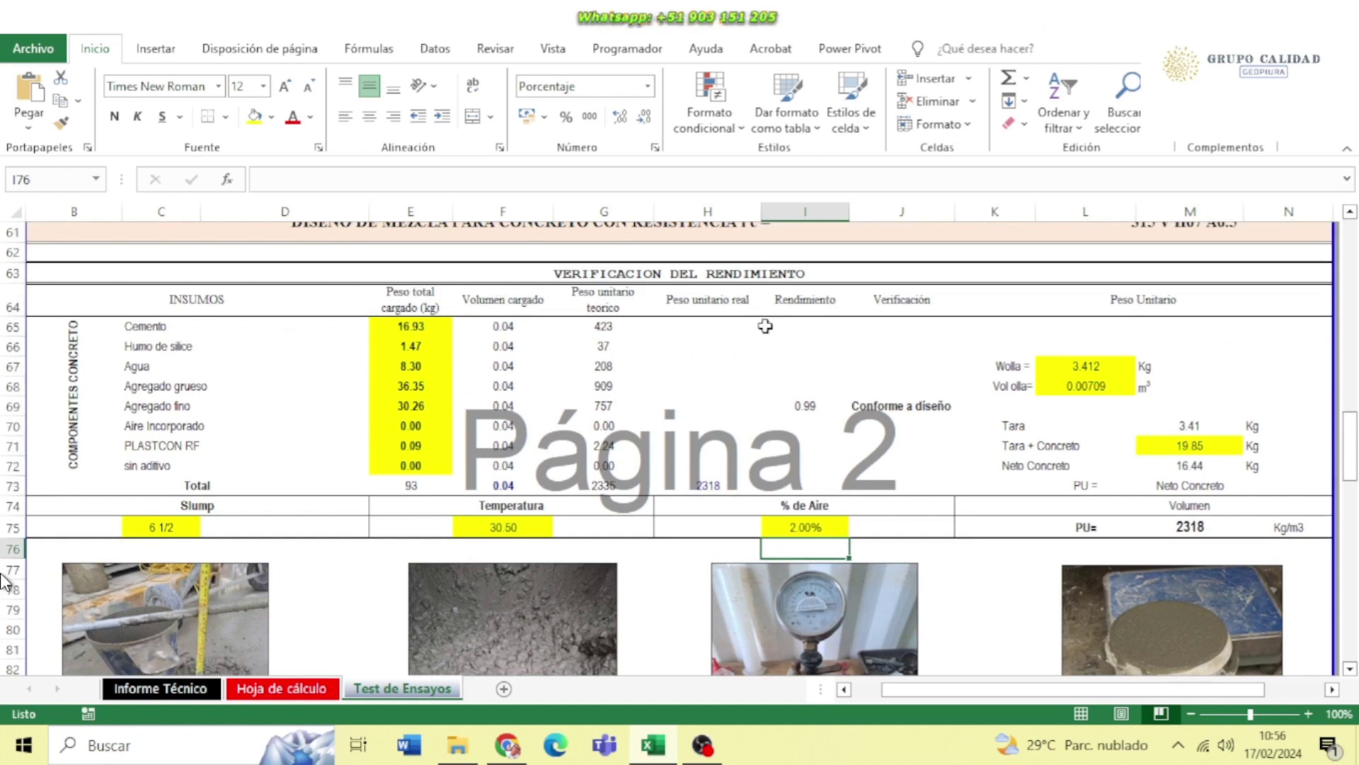
pyautogui.click(1106, 372)
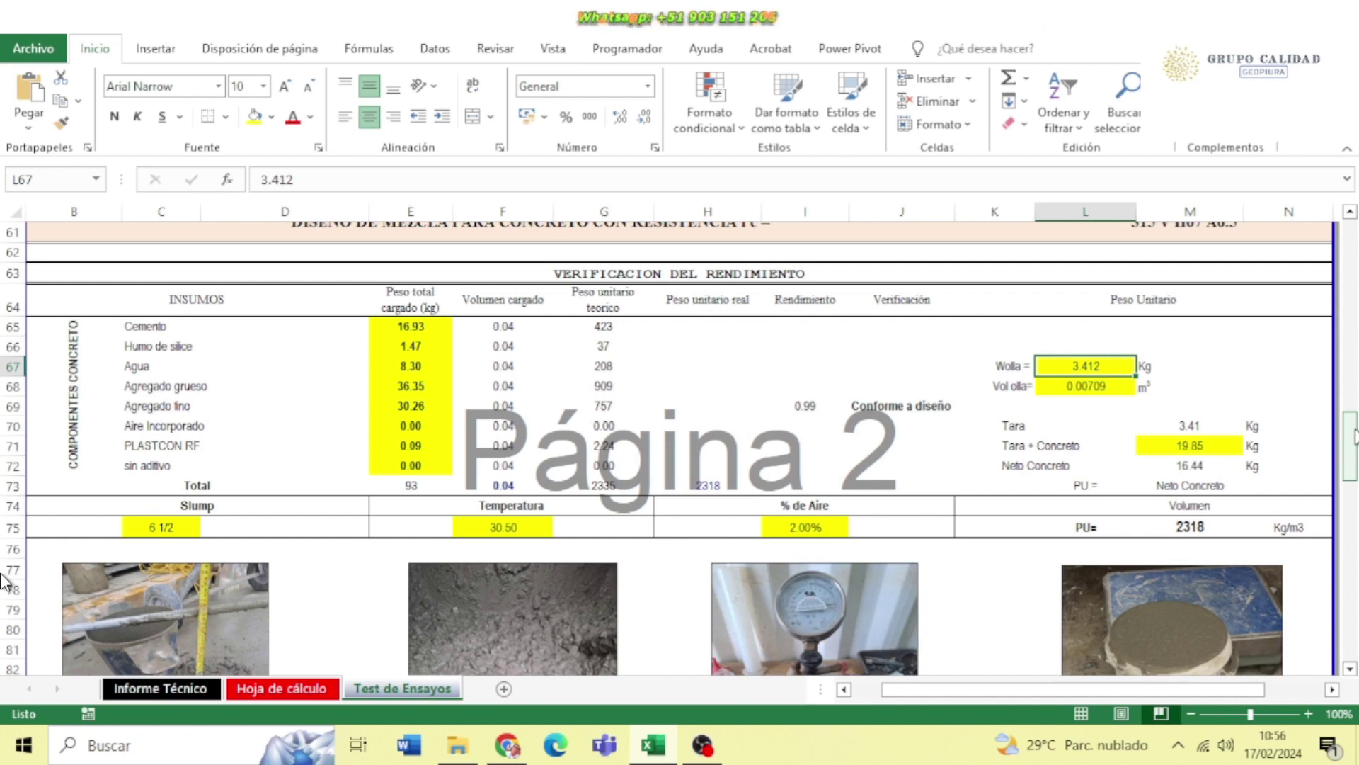
pyautogui.press('Down')
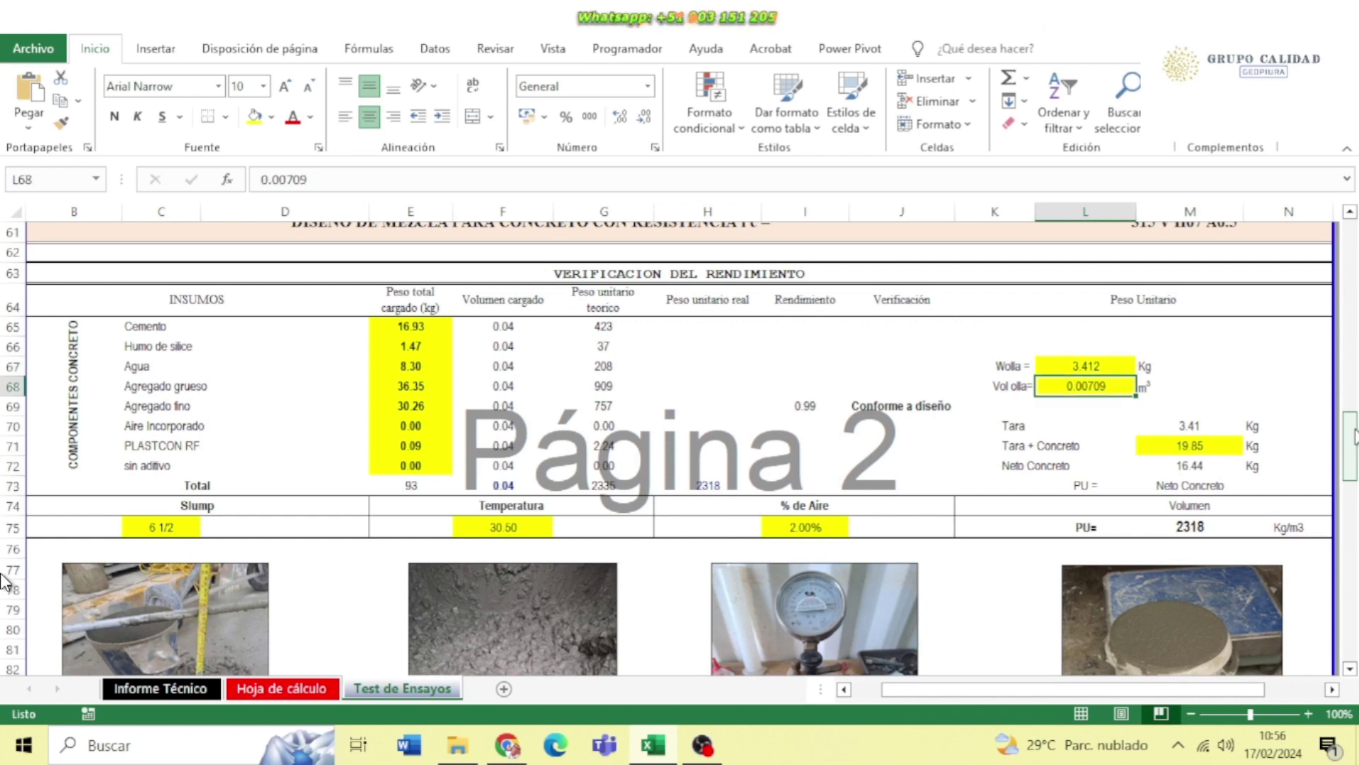
pyautogui.press('Down')
pyautogui.press('Down')
pyautogui.press('Down')
pyautogui.press('Right')
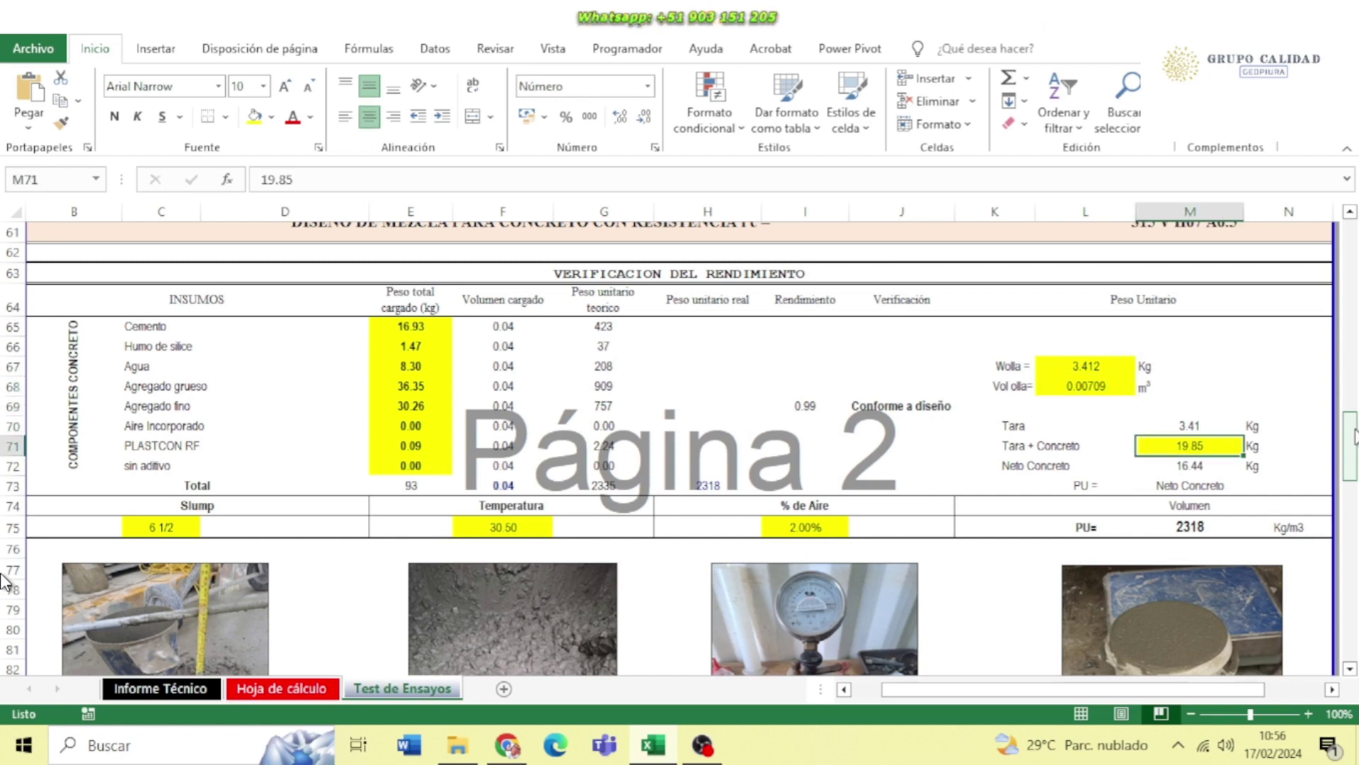
pyautogui.scroll(-2, 1079, 403)
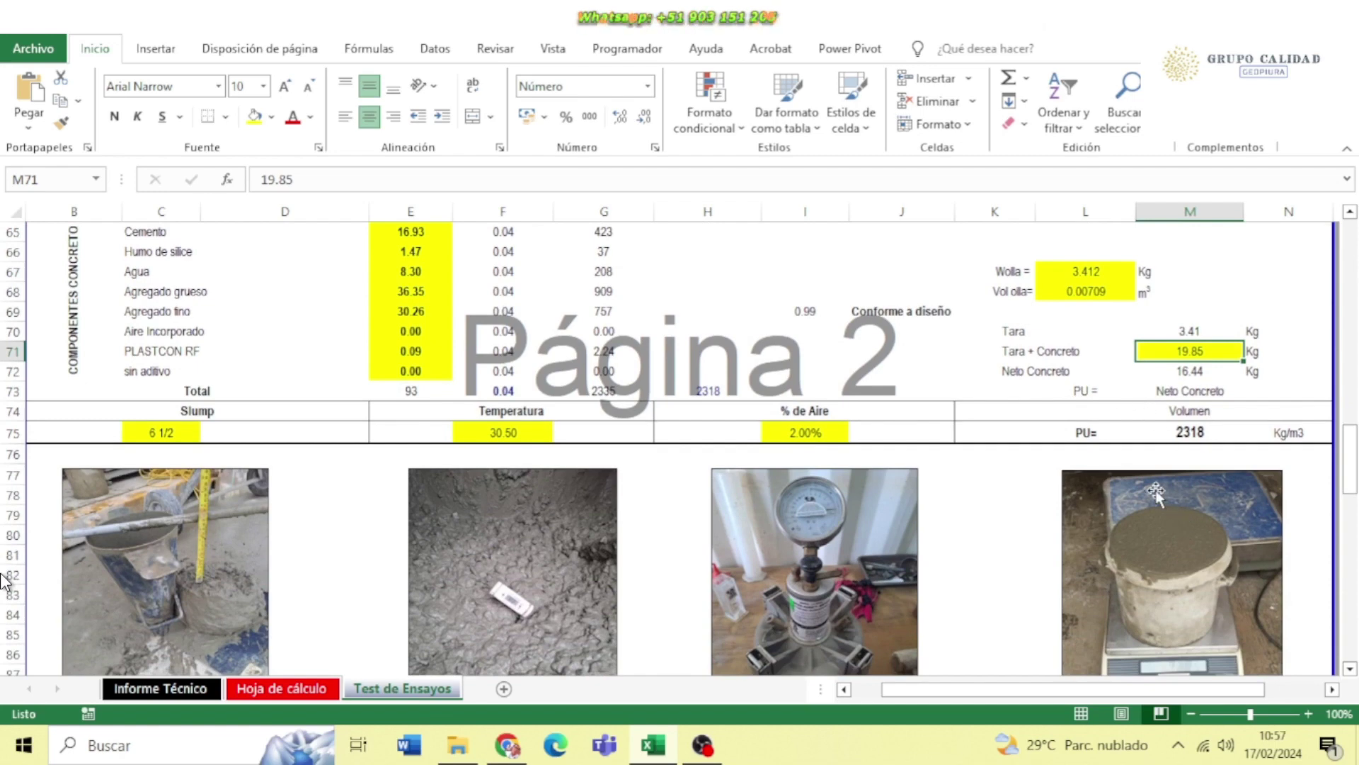
# Check the unit weight test photo and inspect the unit weight formula in M75
pyautogui.scroll(-2, 1148, 488)
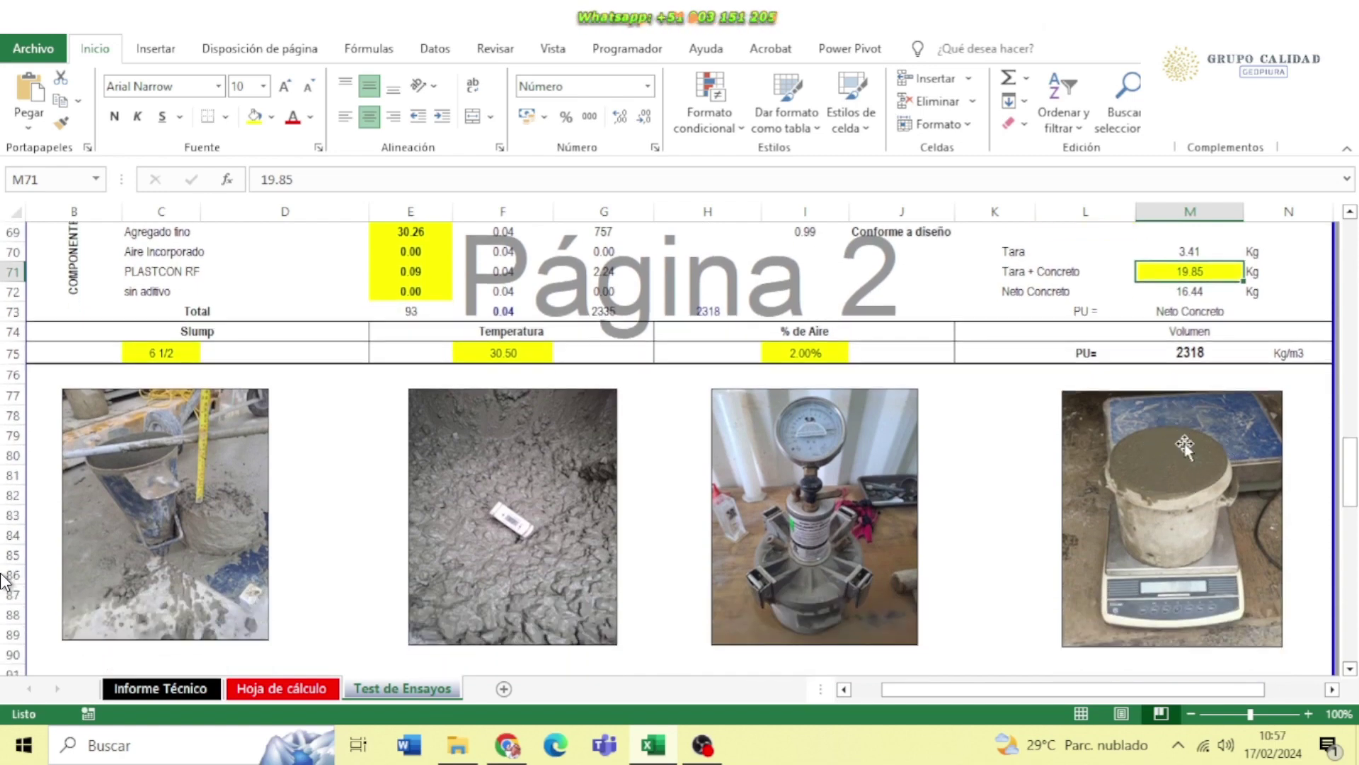
pyautogui.scroll(2, 1183, 446)
pyautogui.scroll(2, 1188, 448)
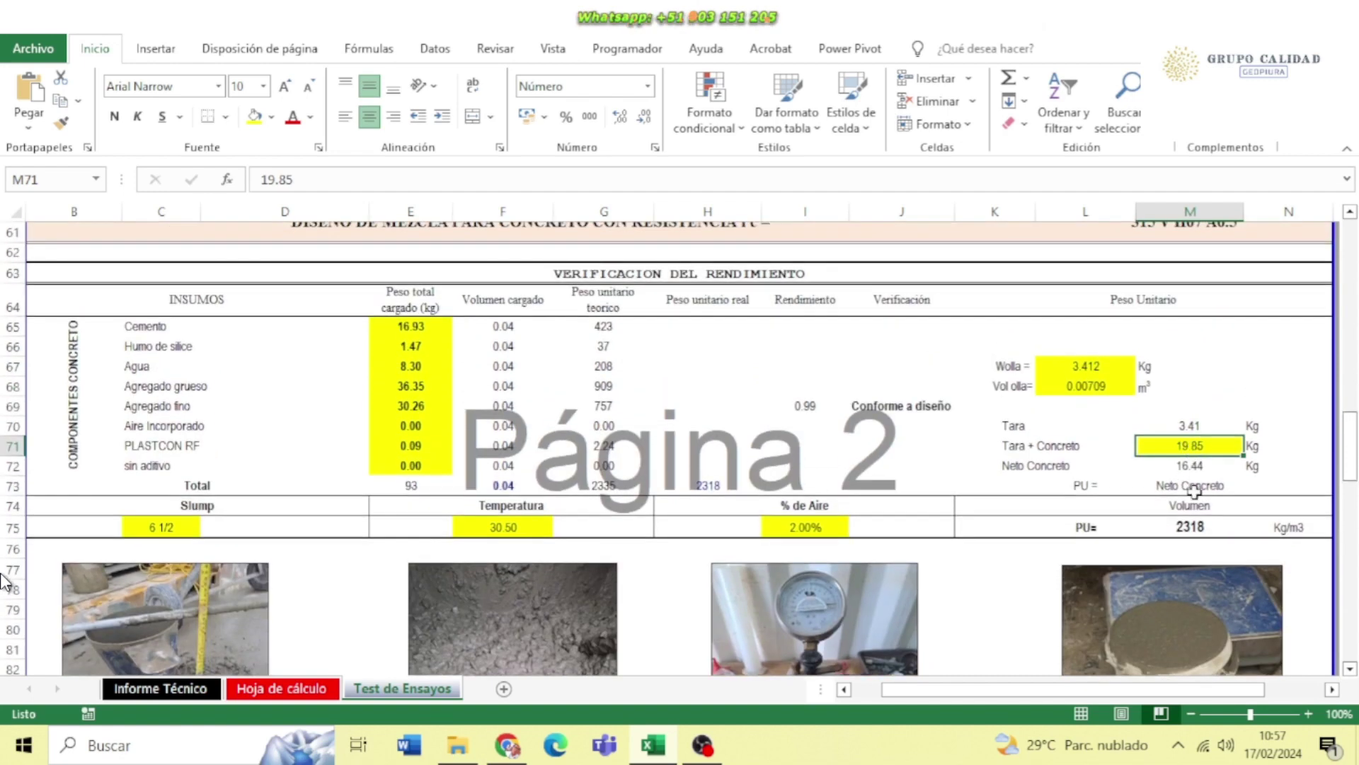
pyautogui.doubleClick(1192, 527)
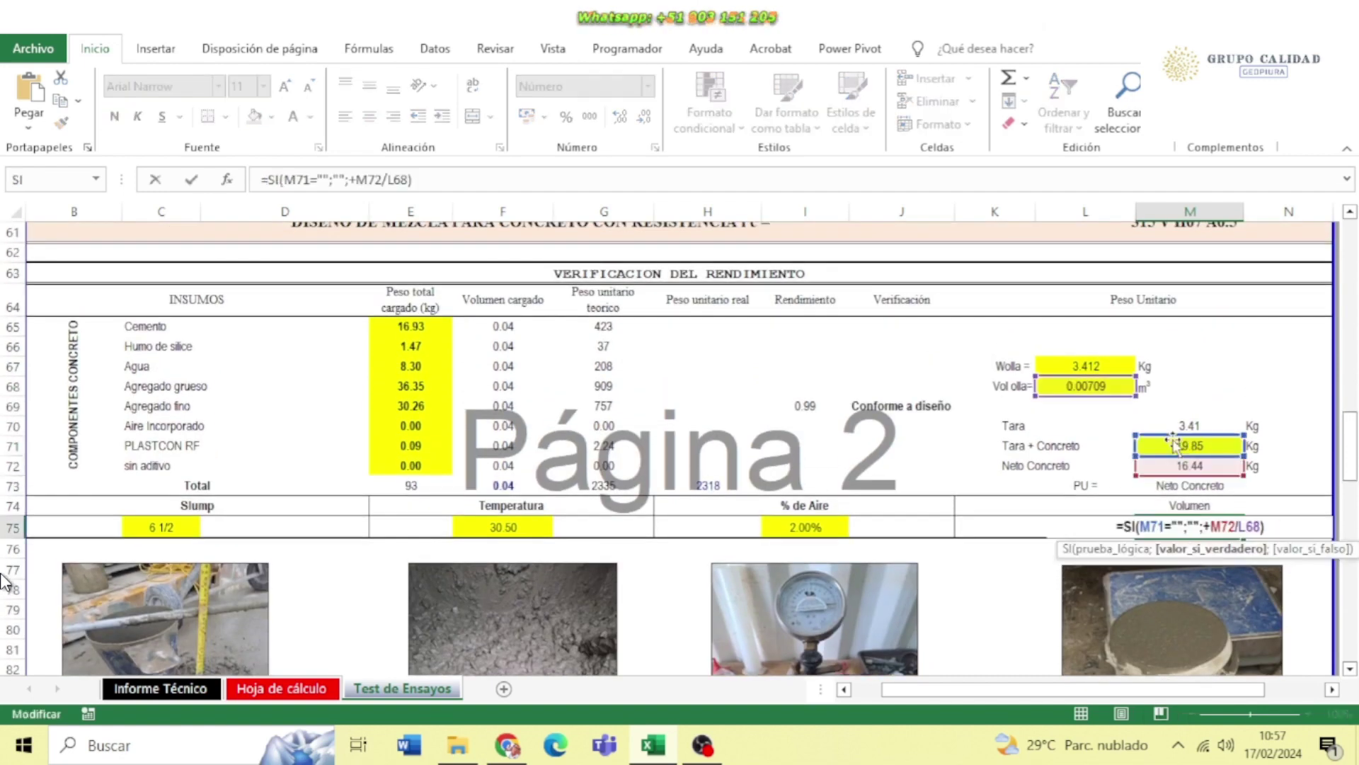
pyautogui.press('Return')
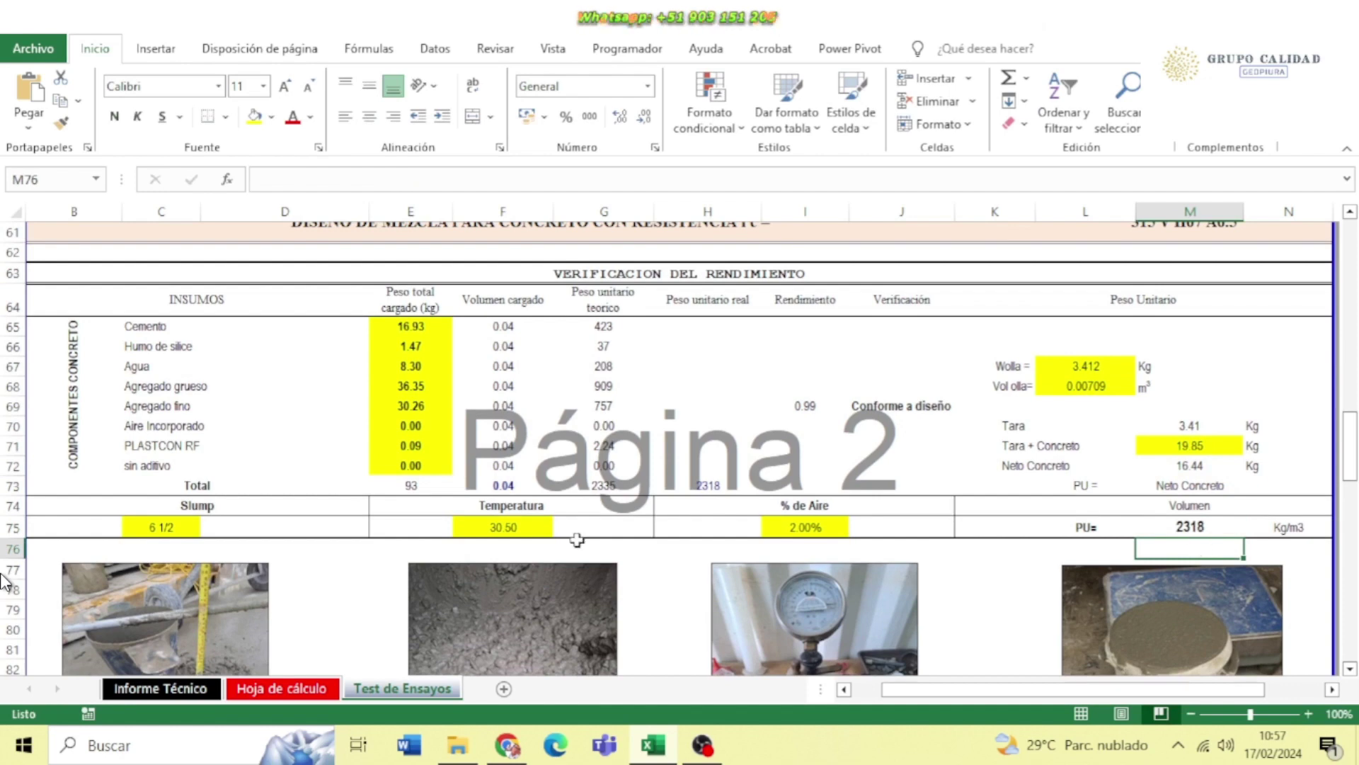
# Inspect the theoretical unit weight total in G73, the yield formula in I65 and the verification formula in J65
pyautogui.click(616, 490)
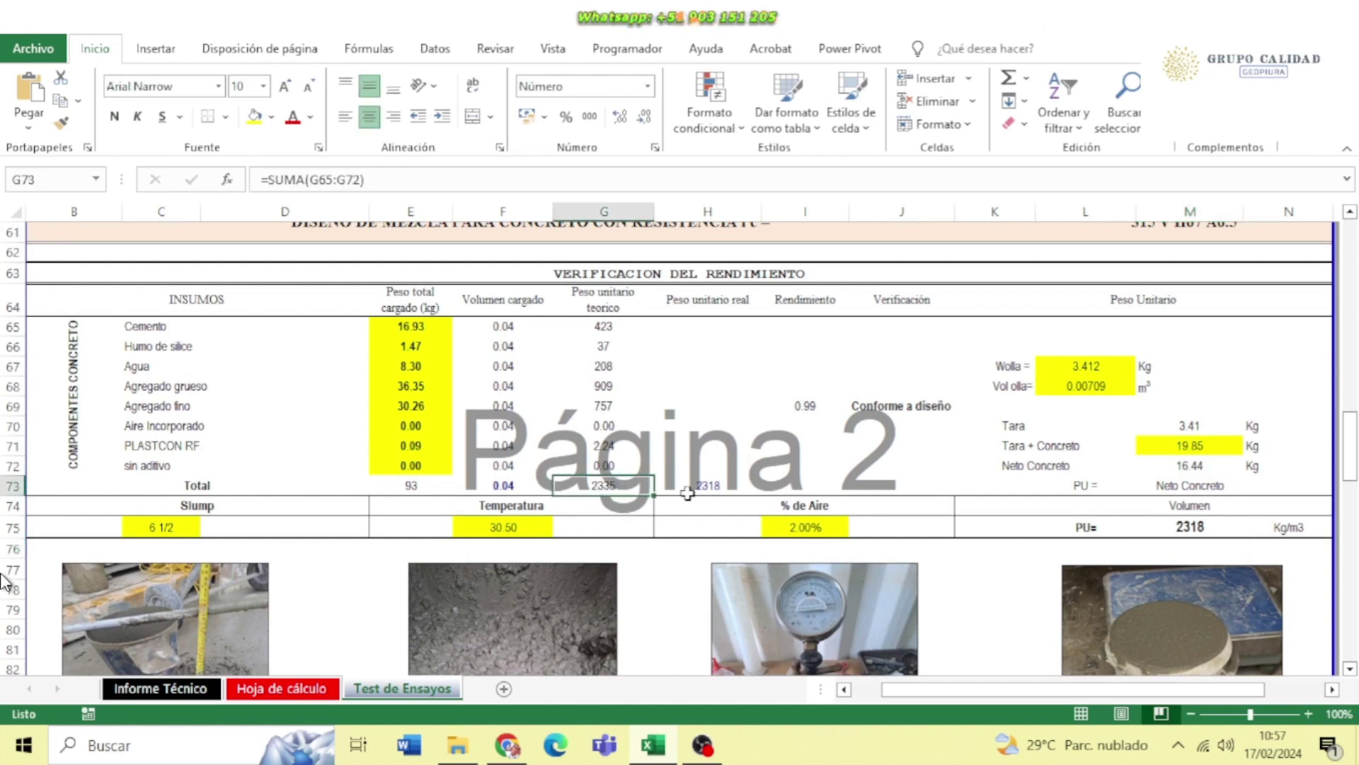
pyautogui.click(807, 405)
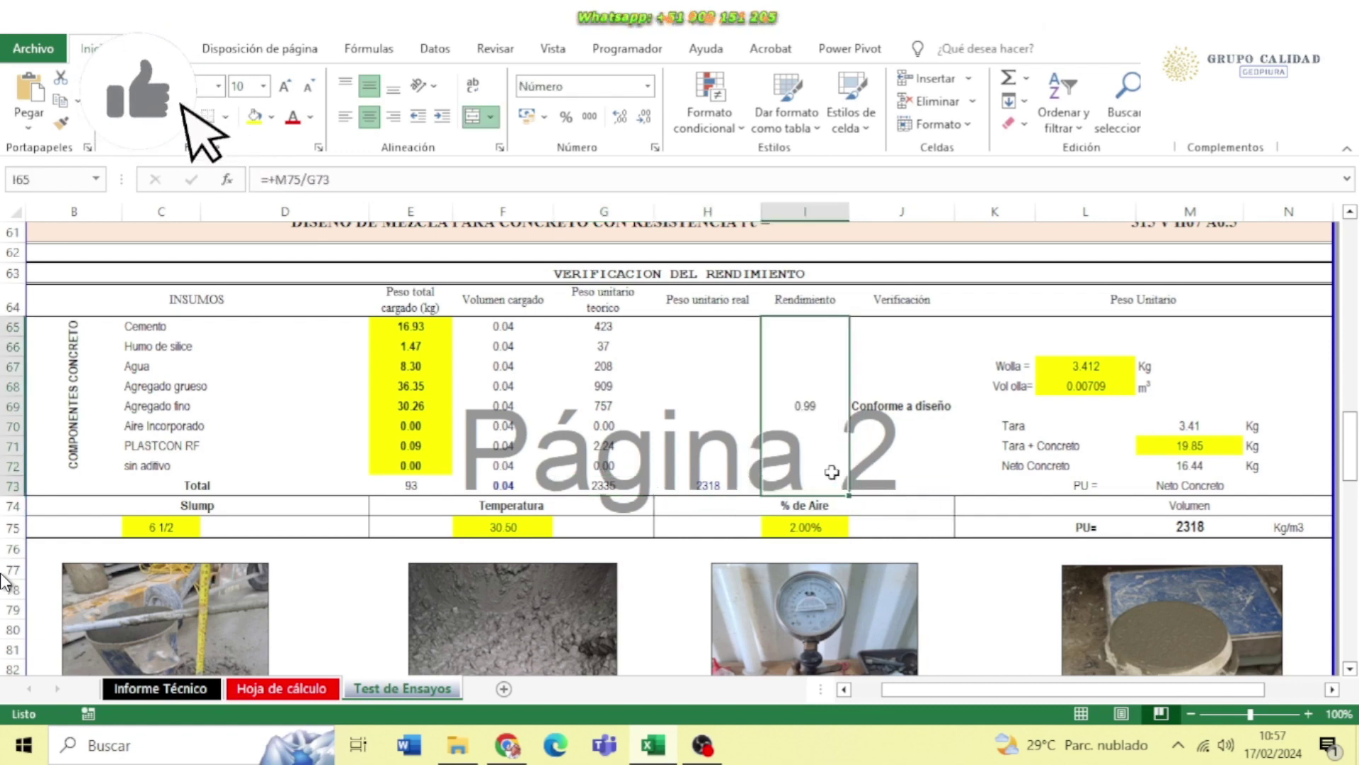
pyautogui.doubleClick(929, 420)
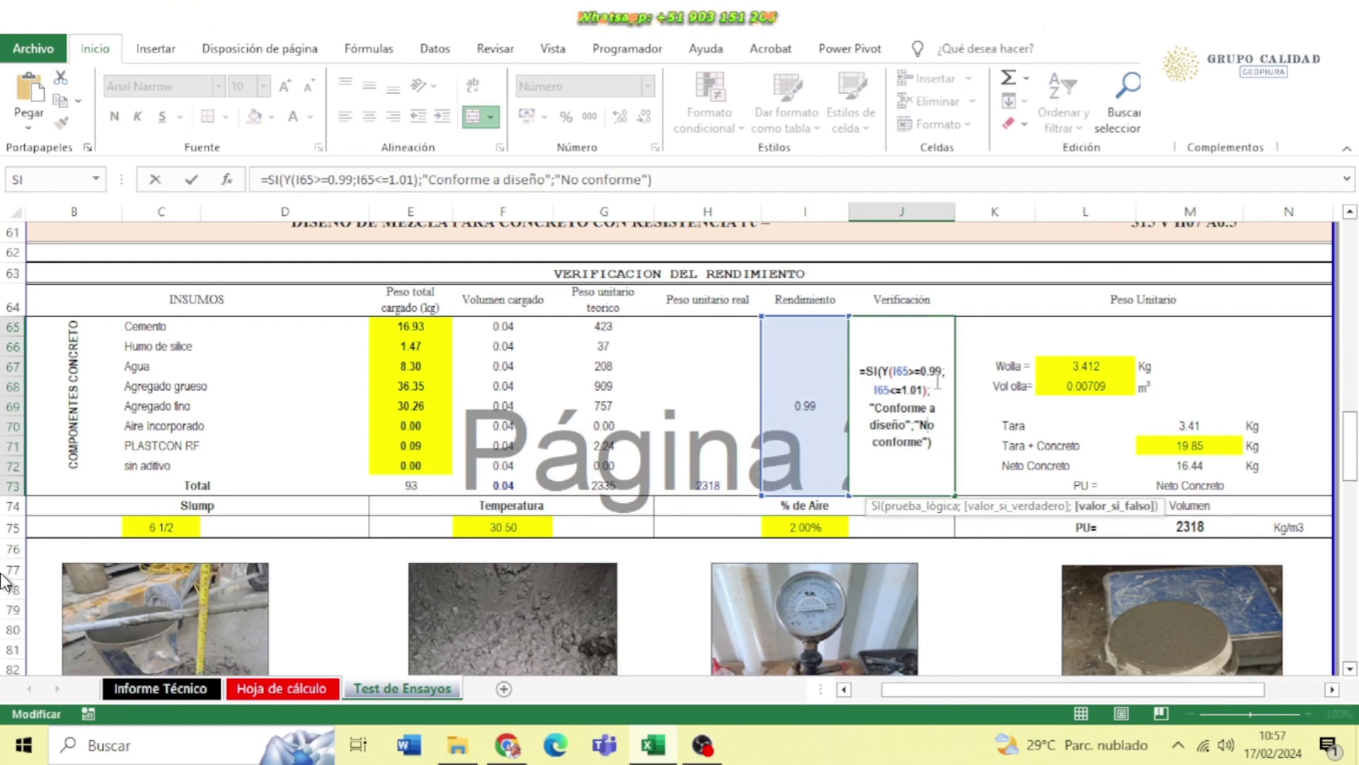
pyautogui.press('Return')
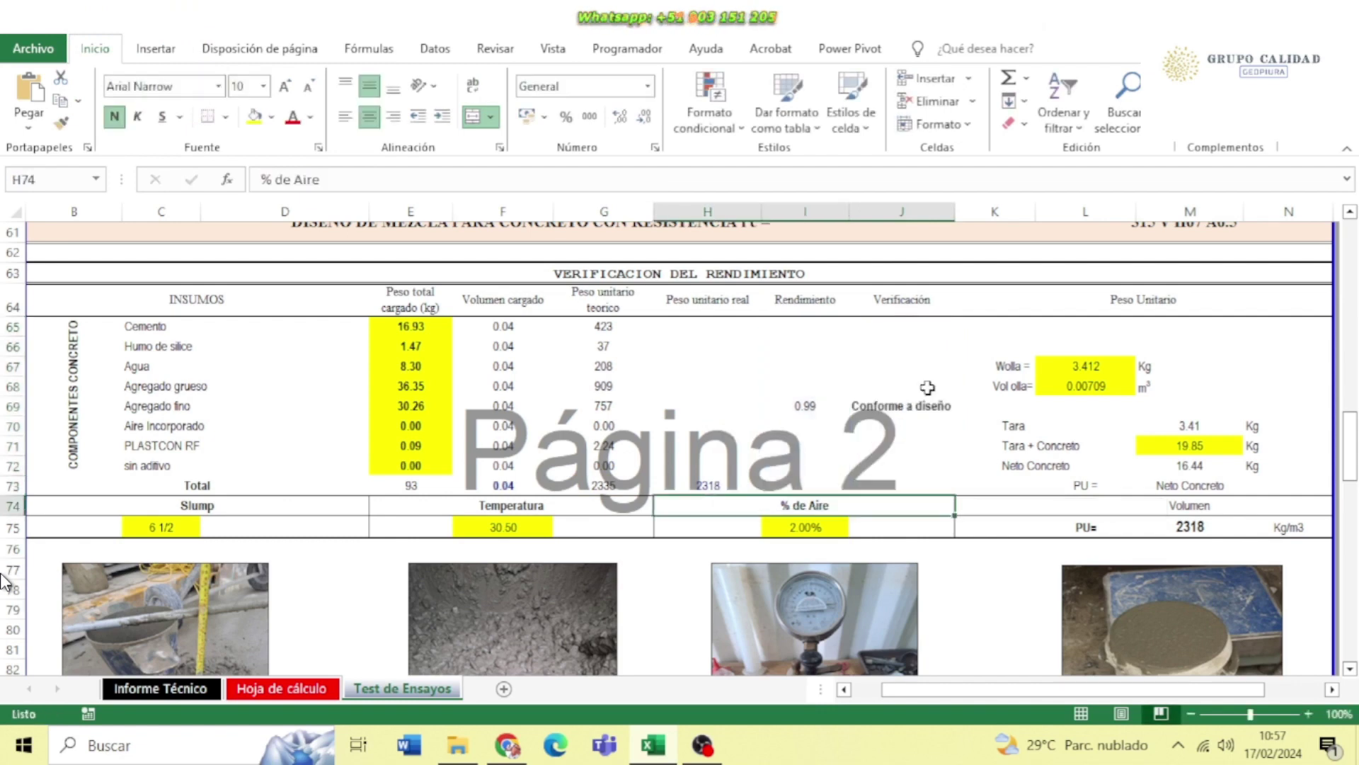
pyautogui.click(927, 387)
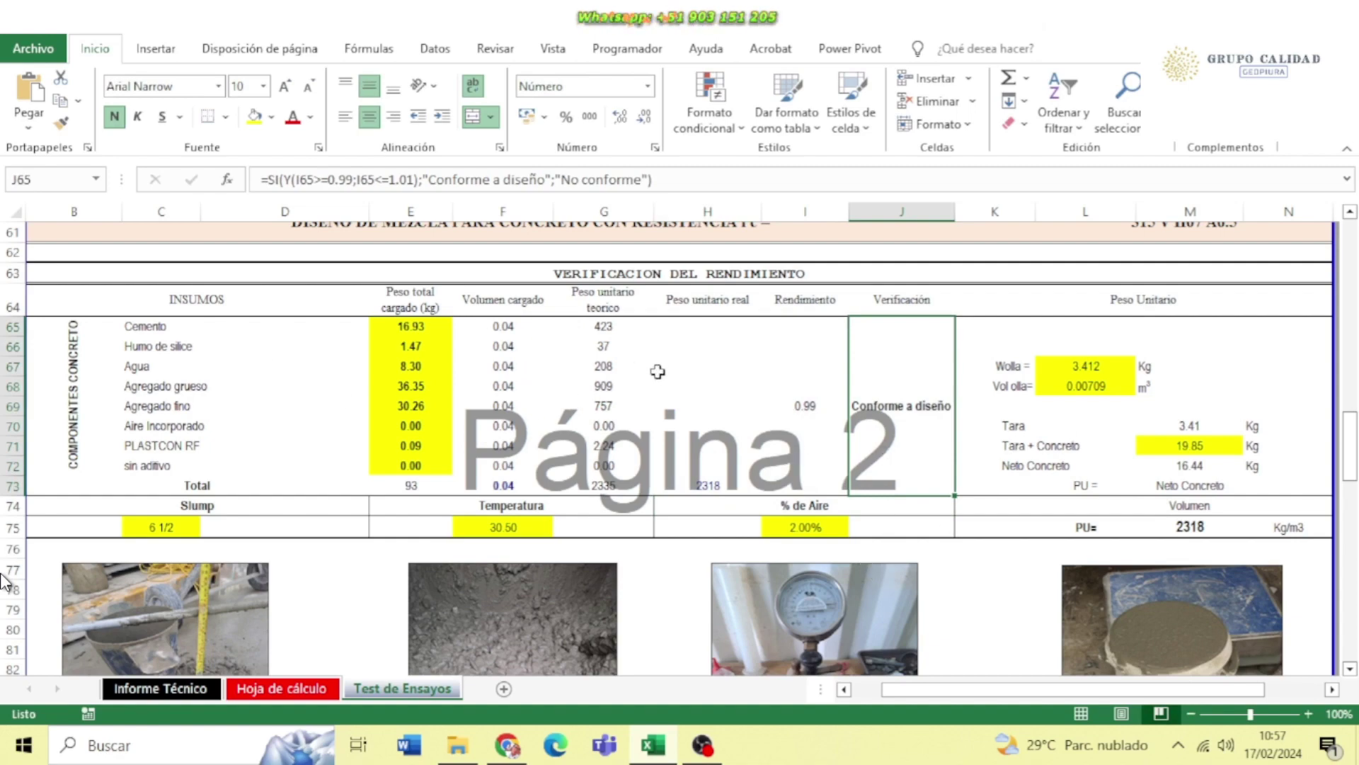
# Review the cylinder strength records, covering the AB specimens, the AC specimens and the Resistencia values in H18:H32
pyautogui.scroll(-1, 658, 362)
pyautogui.scroll(6, 662, 372)
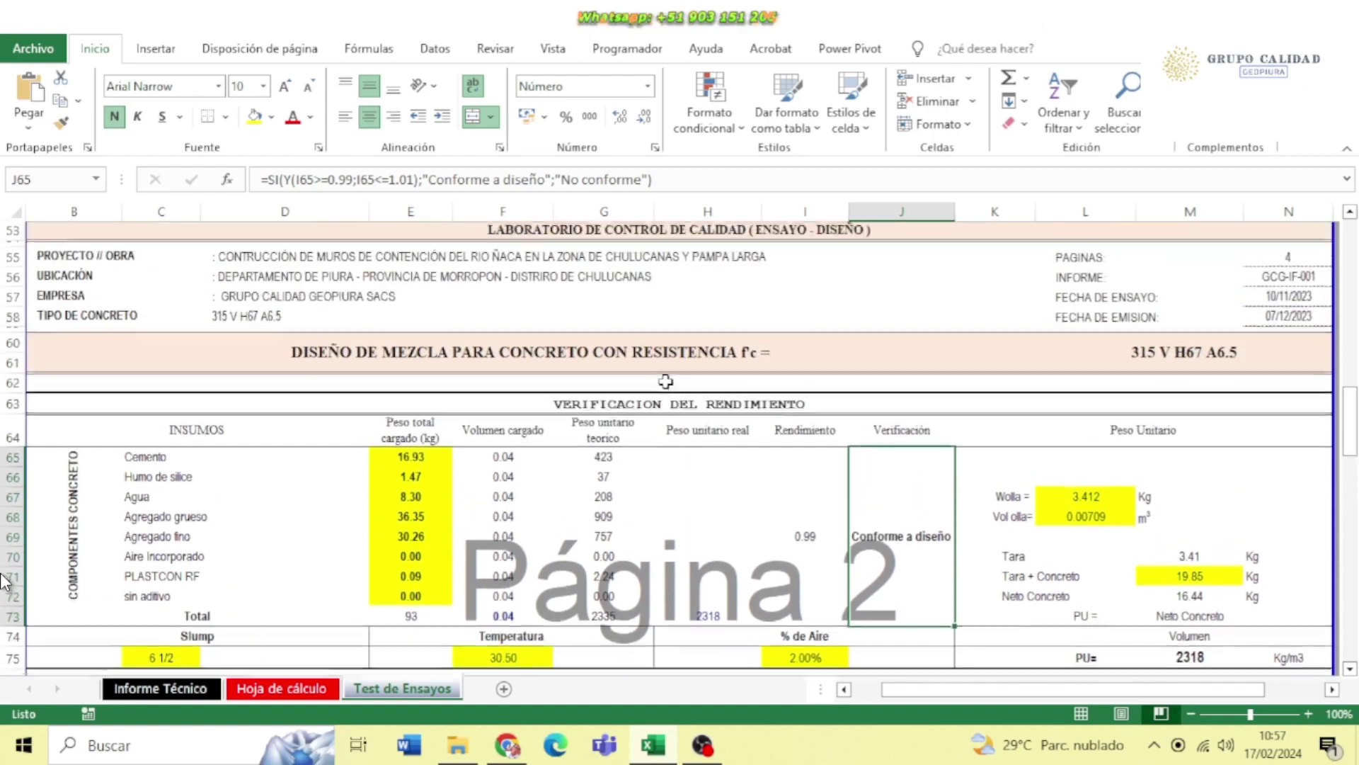
pyautogui.scroll(6, 665, 382)
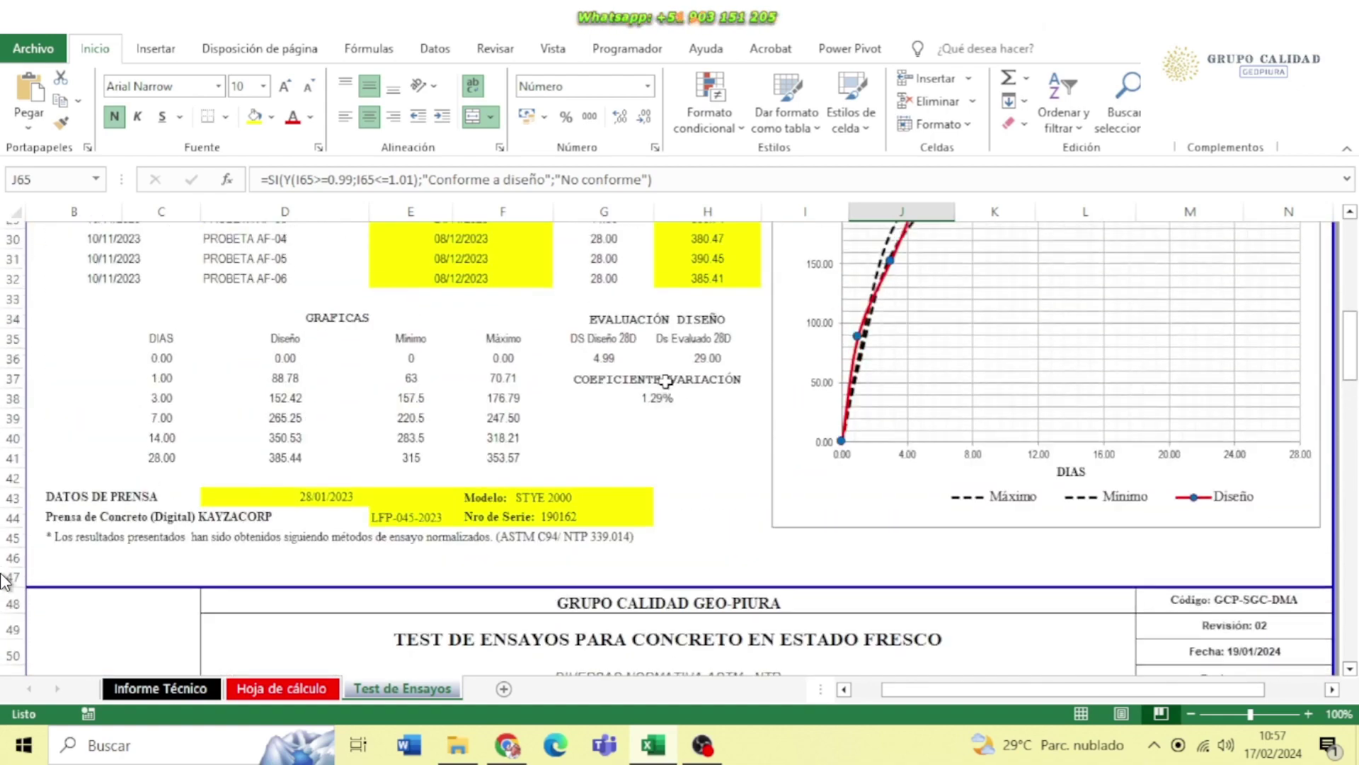
pyautogui.scroll(4, 705, 439)
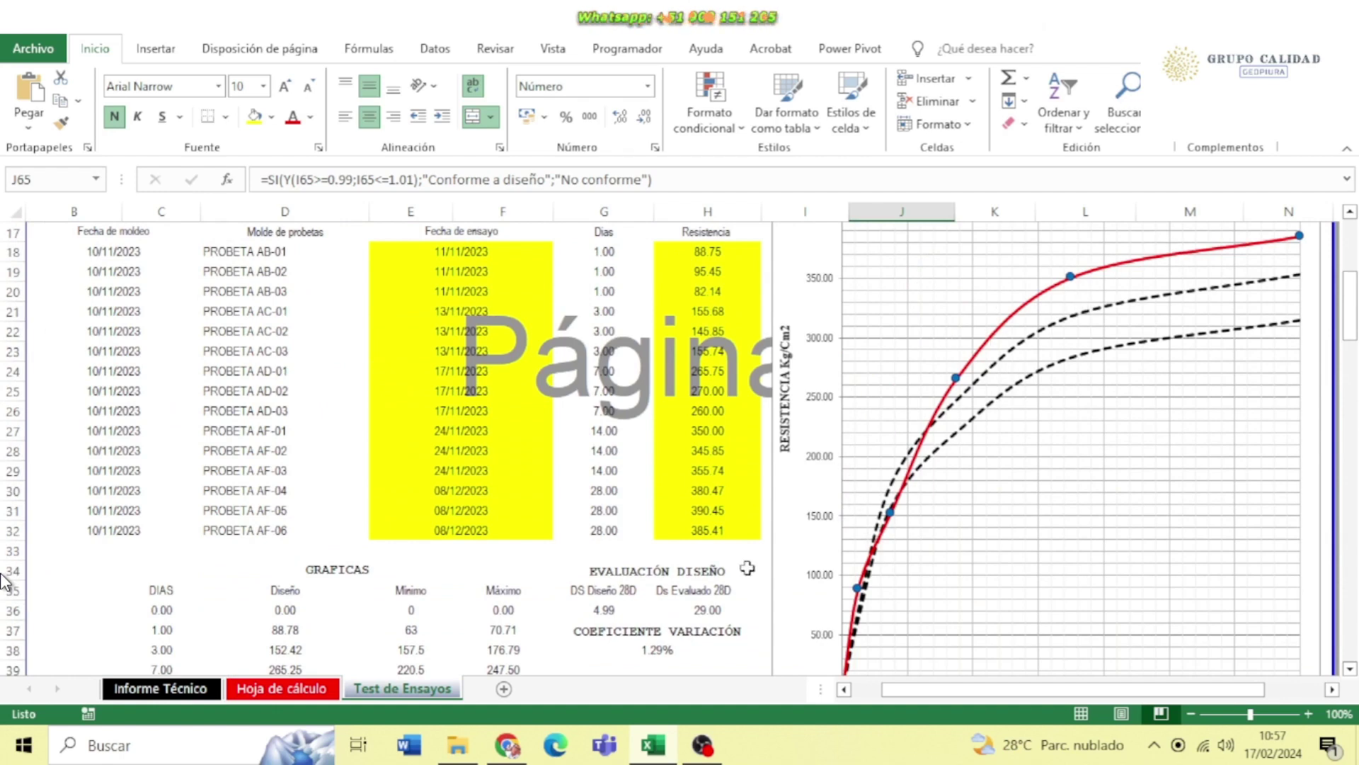
pyautogui.moveTo(102, 254); pyautogui.dragTo(704, 301)
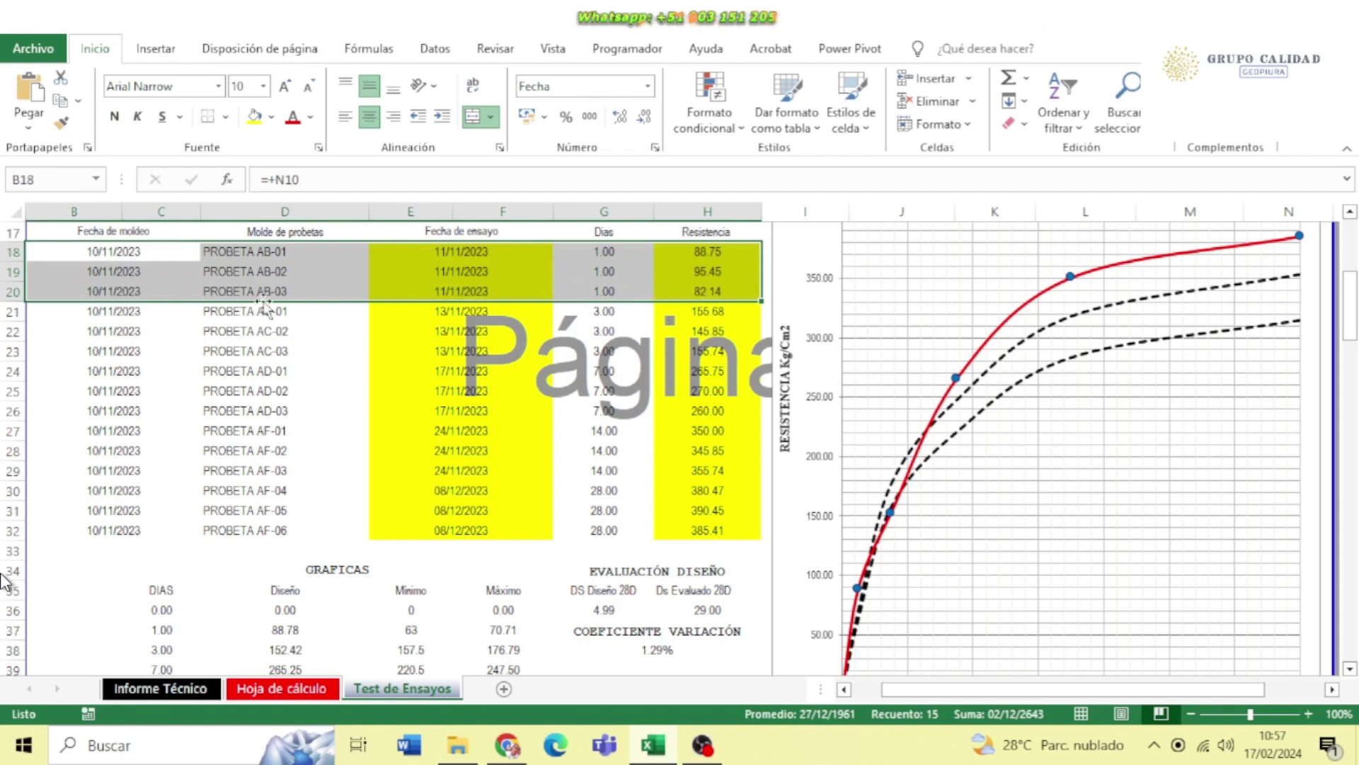
pyautogui.moveTo(79, 310); pyautogui.dragTo(715, 354)
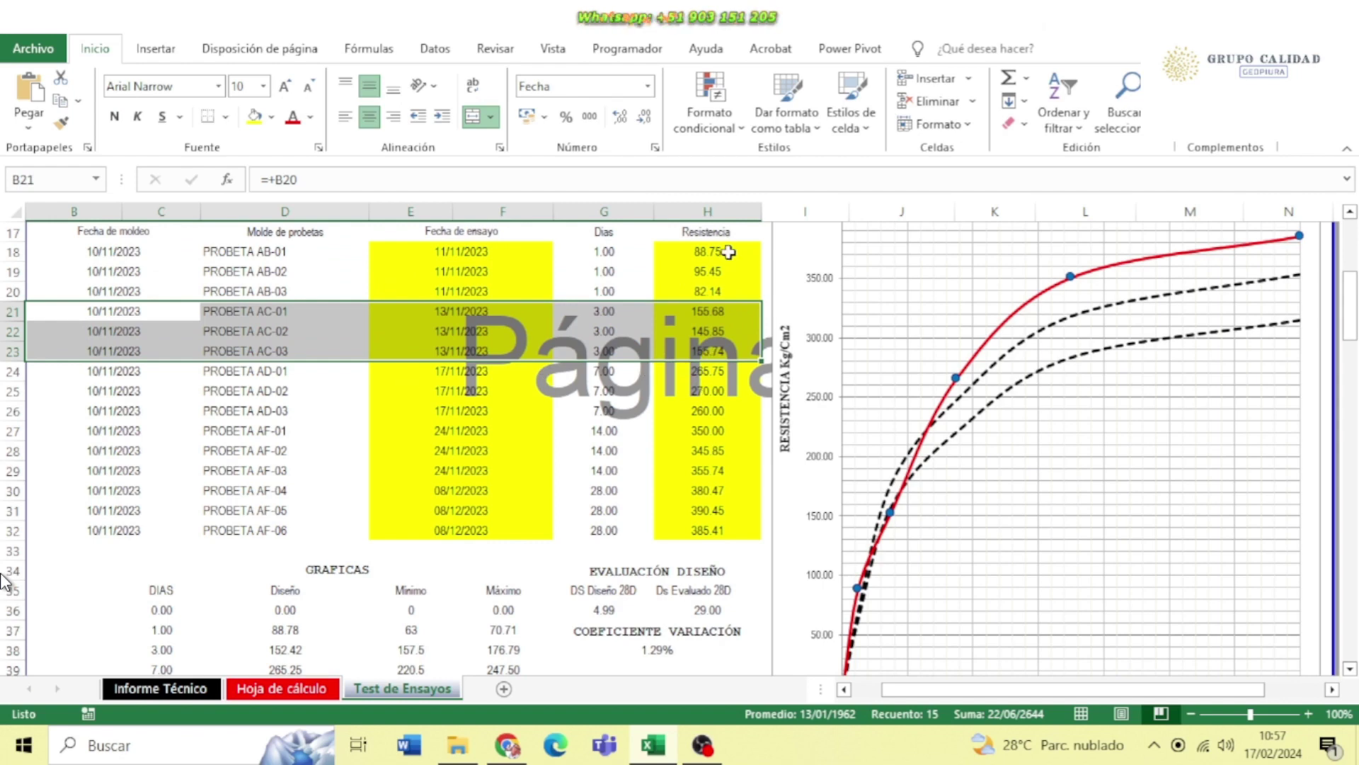
pyautogui.moveTo(730, 251); pyautogui.dragTo(720, 529)
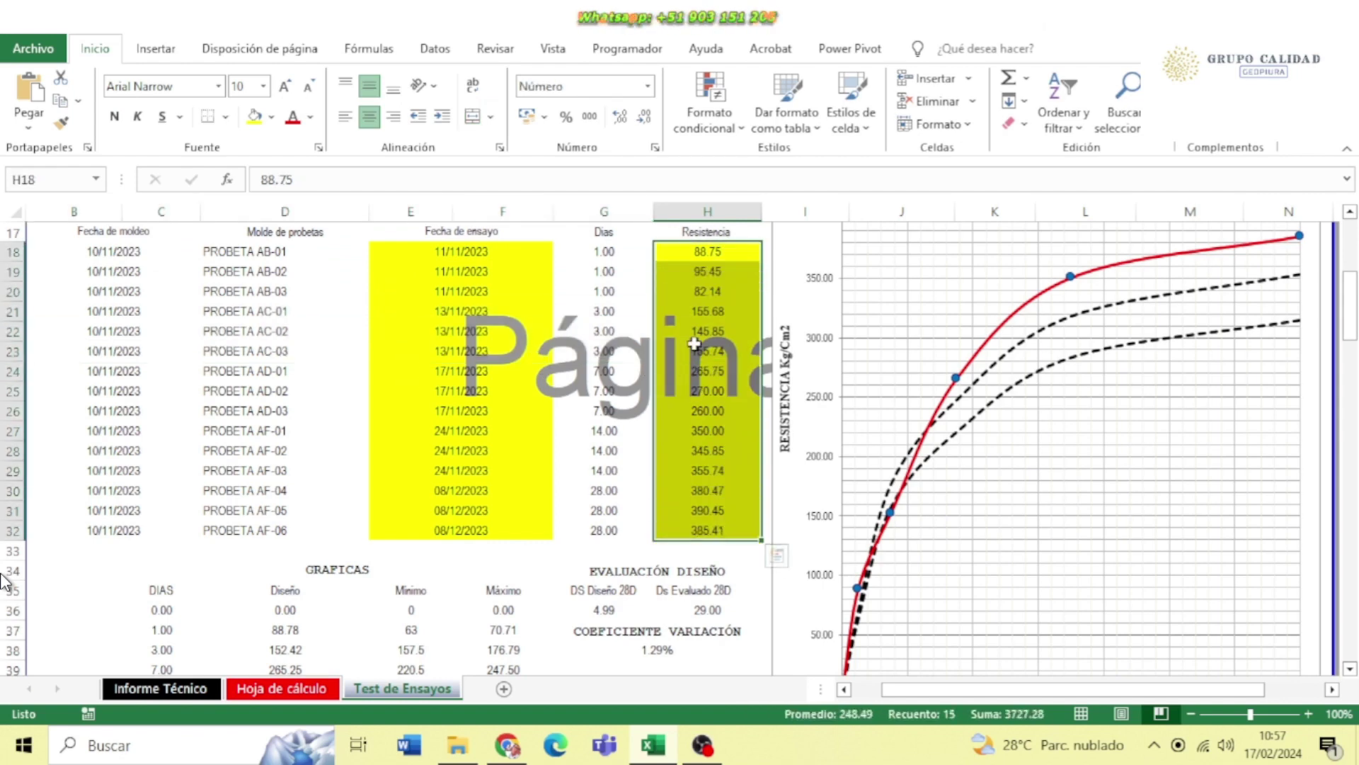
# Examine the minimum strength formula in E37 and compare the GRAFICAS table with the strength curve
pyautogui.scroll(-1, 695, 358)
pyautogui.click(407, 550)
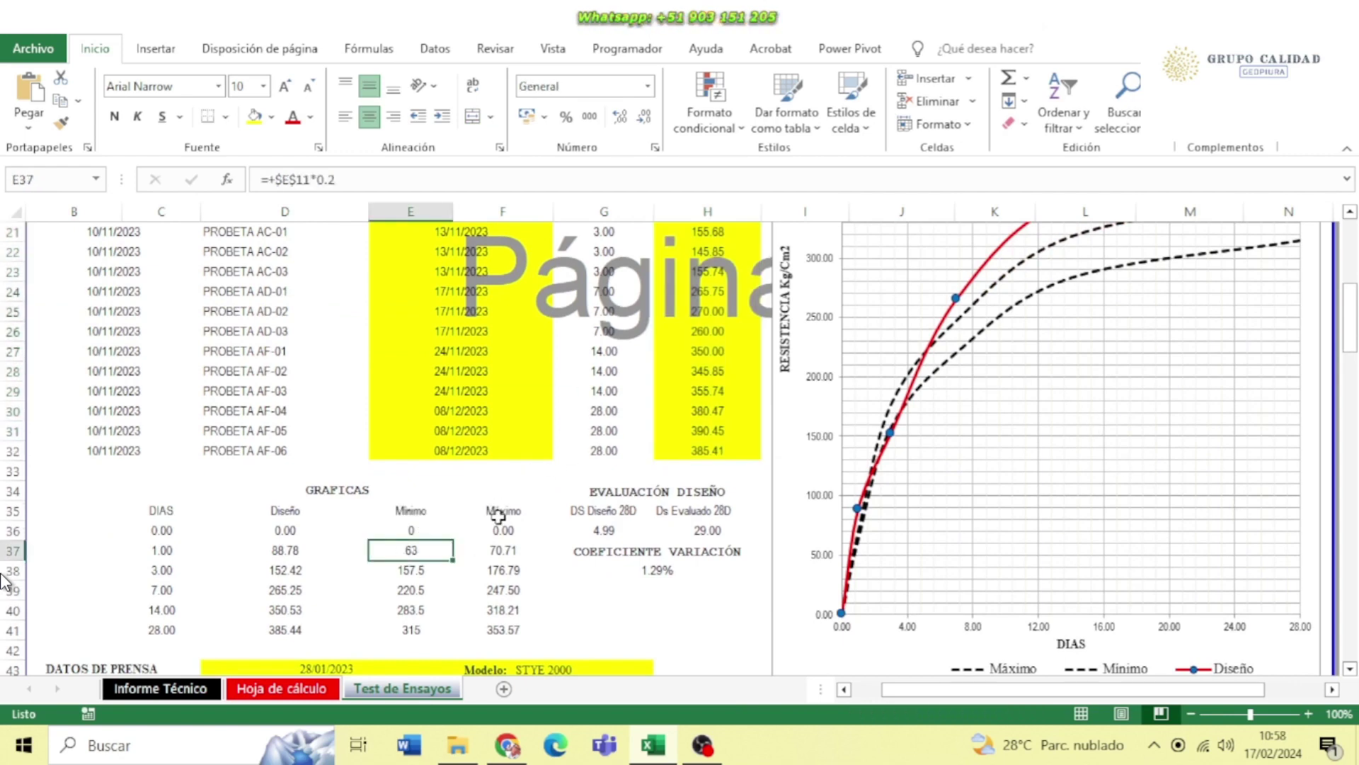
pyautogui.scroll(-1, 499, 517)
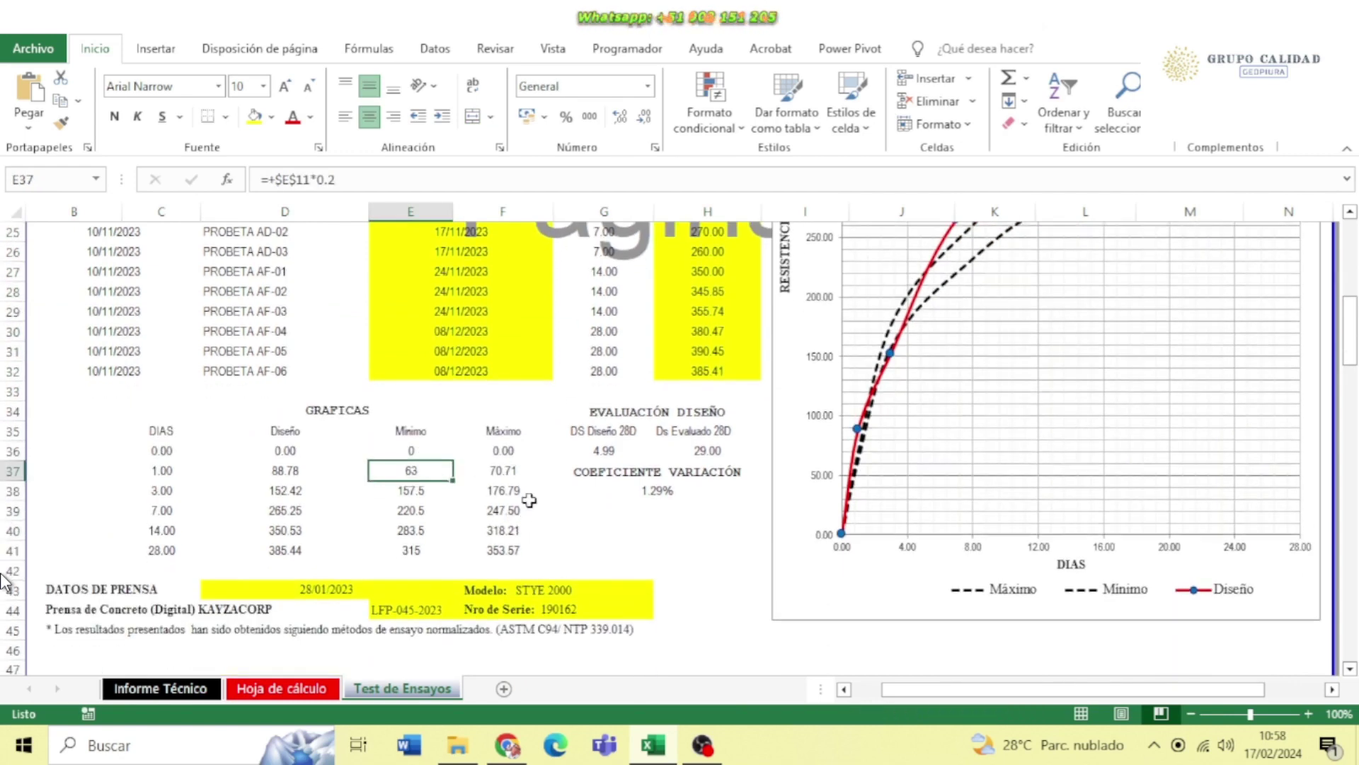
pyautogui.scroll(3, 526, 500)
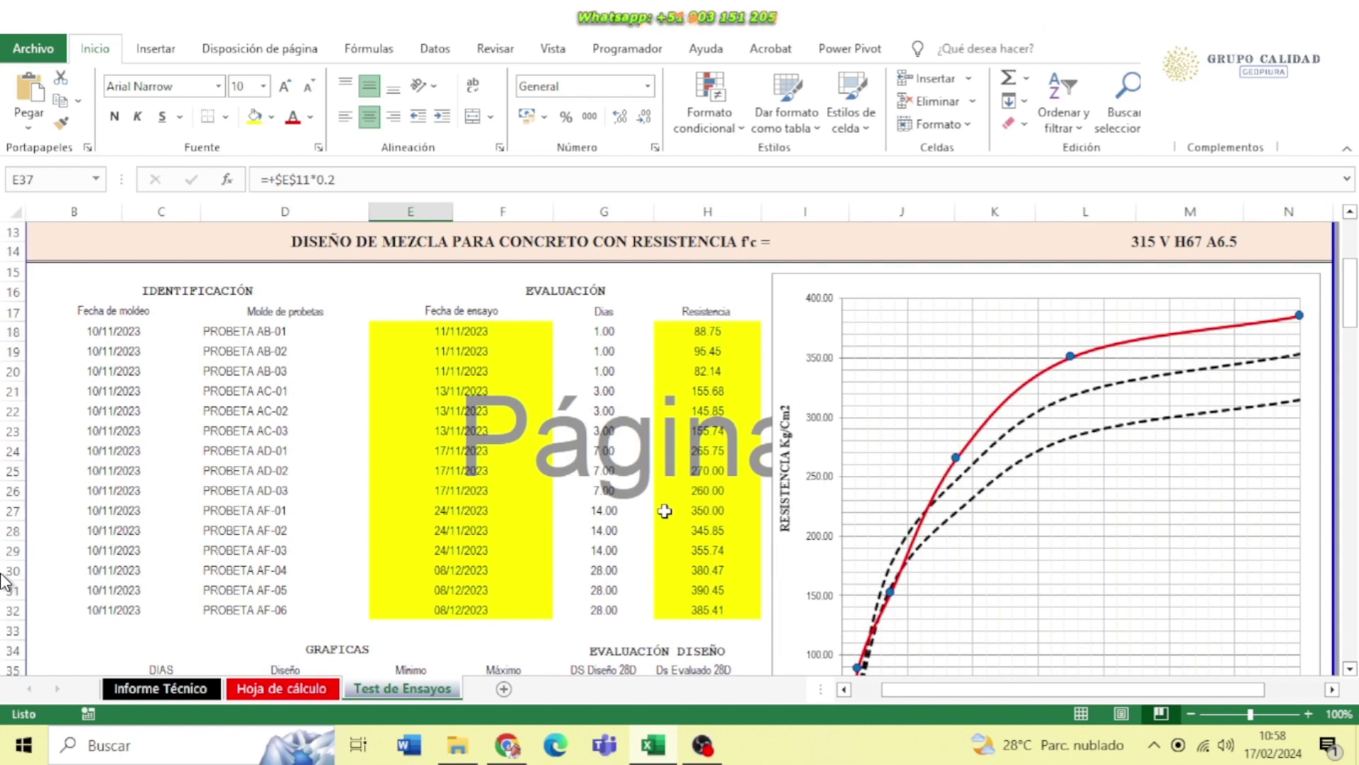
pyautogui.scroll(-4, 664, 511)
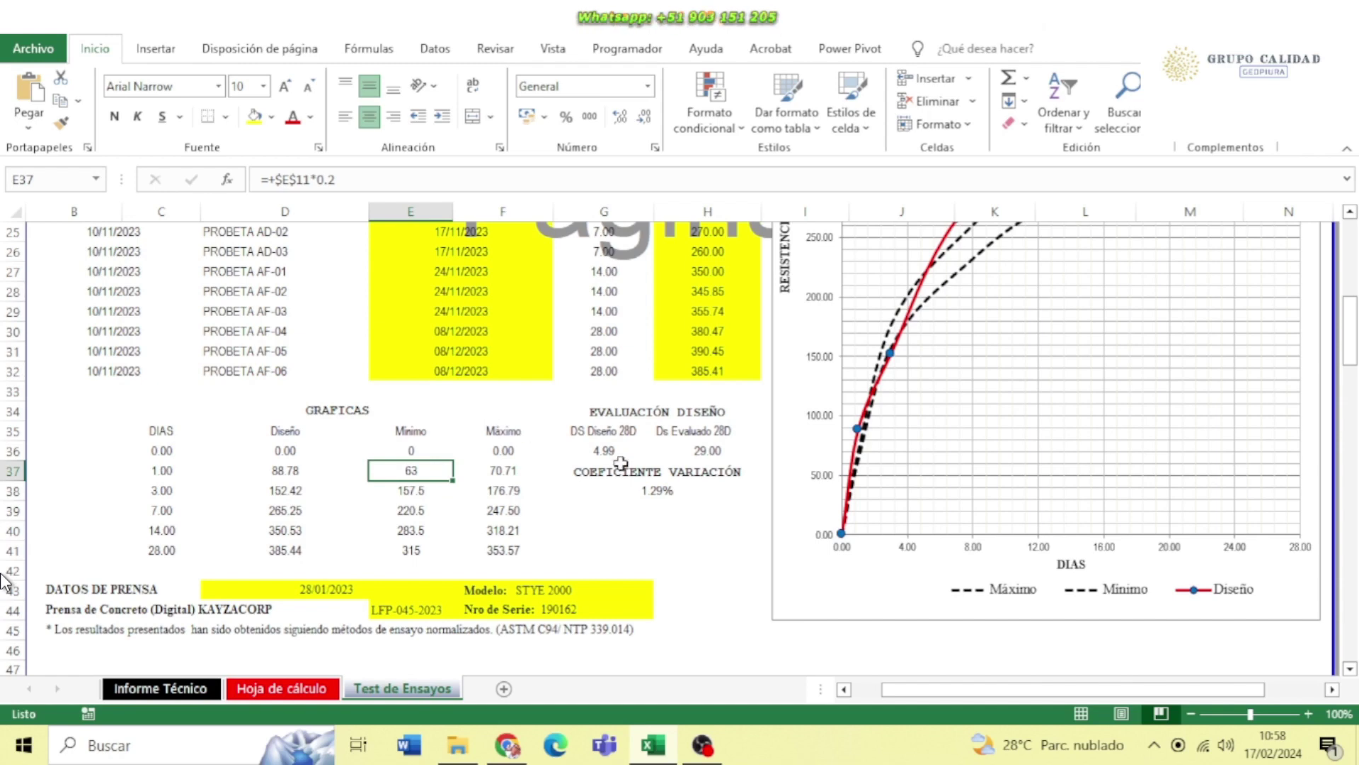
# Inspect the 28-day standard deviation formula in G36 and the evaluated deviation reference in H36
pyautogui.scroll(2, 636, 531)
pyautogui.click(586, 532)
pyautogui.doubleClick(590, 531)
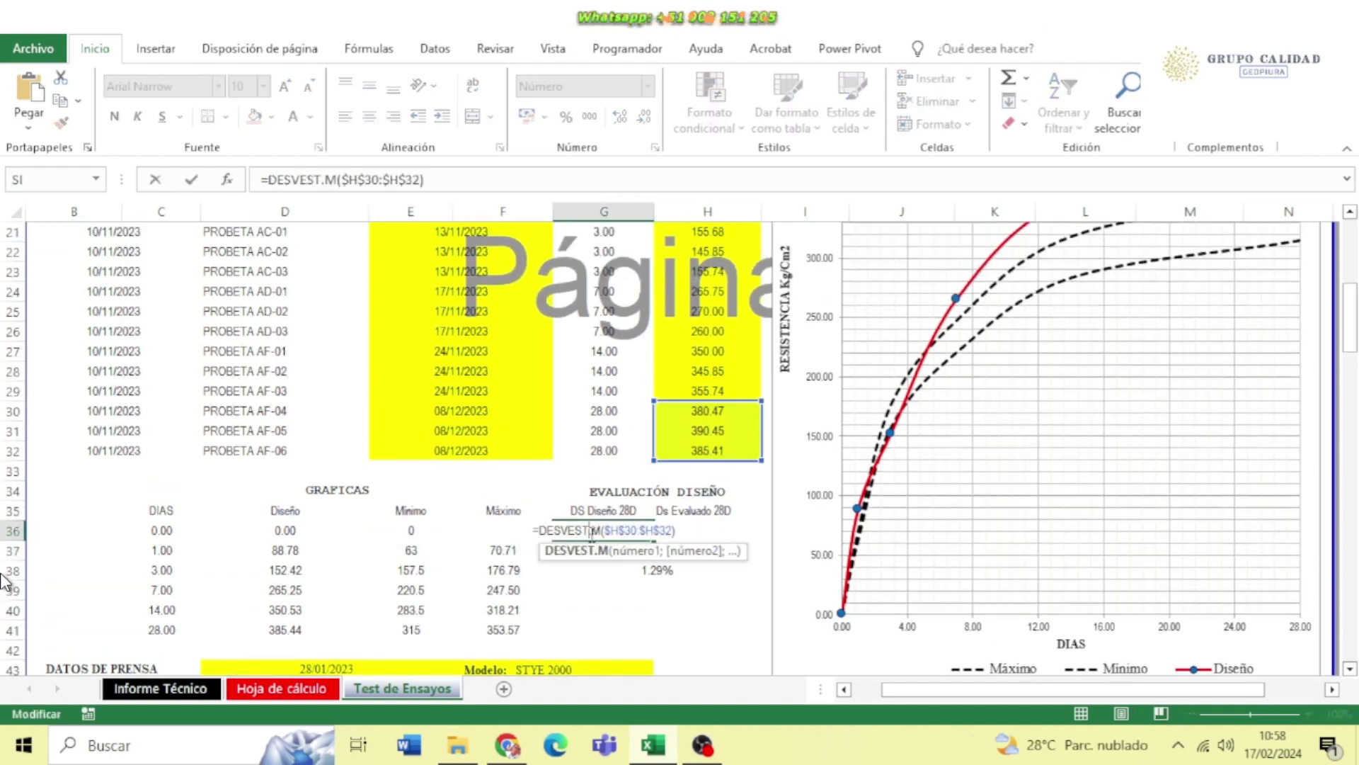
pyautogui.press('Return')
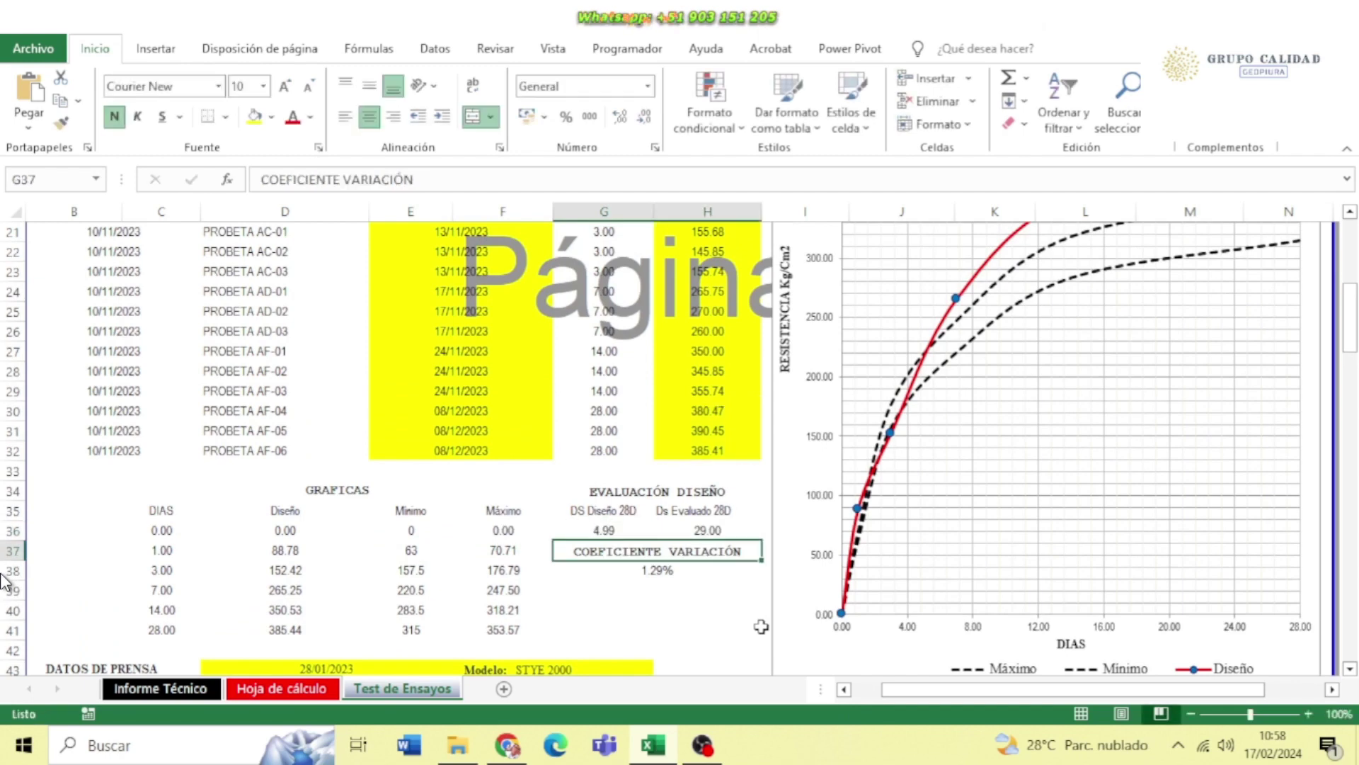
pyautogui.click(745, 535)
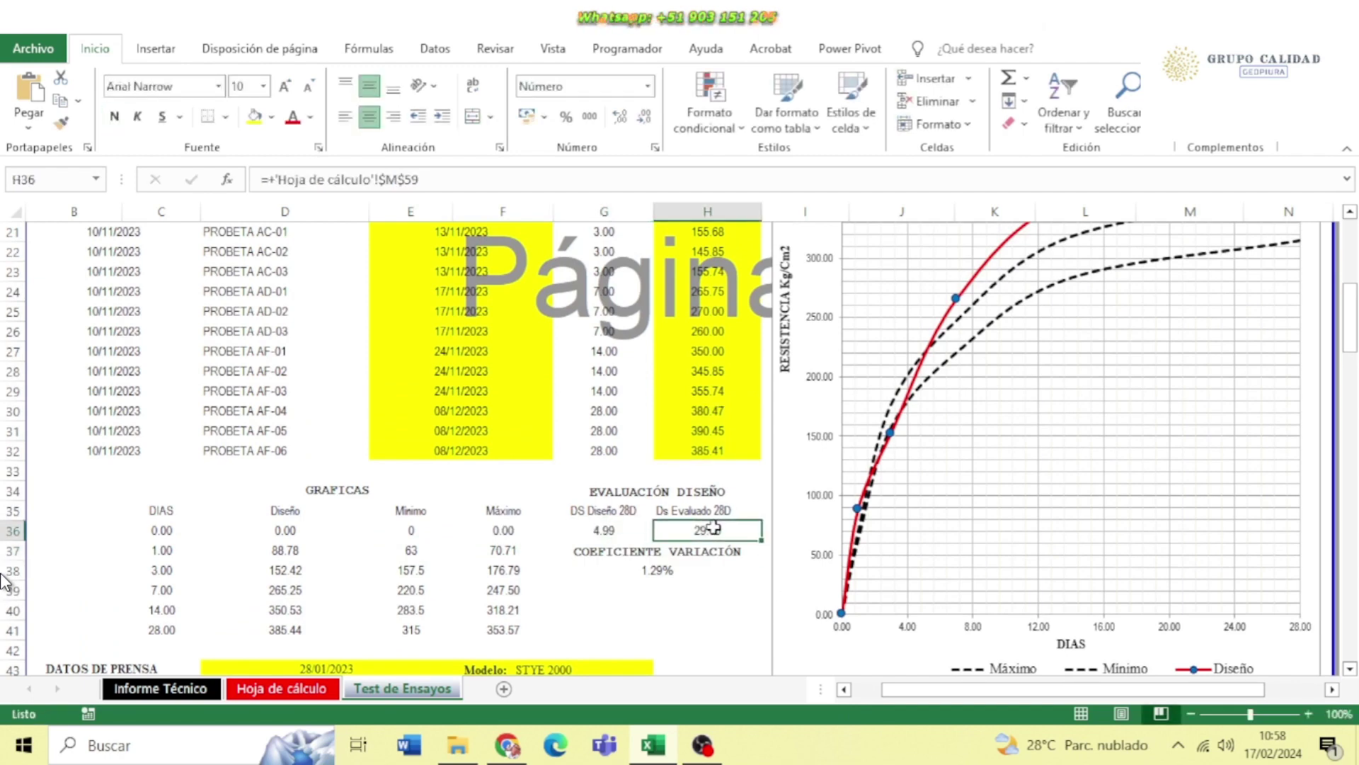
pyautogui.click(598, 536)
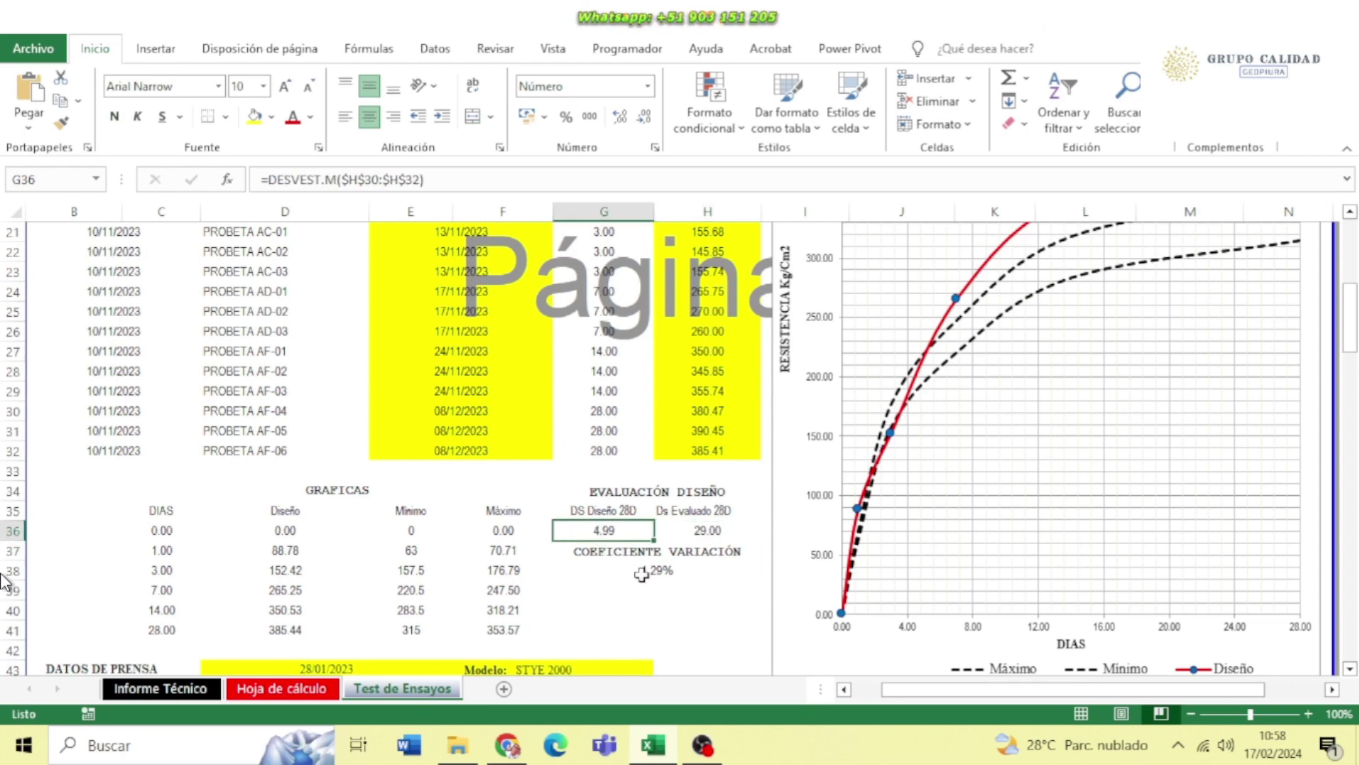
# Inspect the coefficient of variation formula in G38 and recheck the evaluated deviation in H36
pyautogui.click(641, 575)
pyautogui.doubleClick(642, 575)
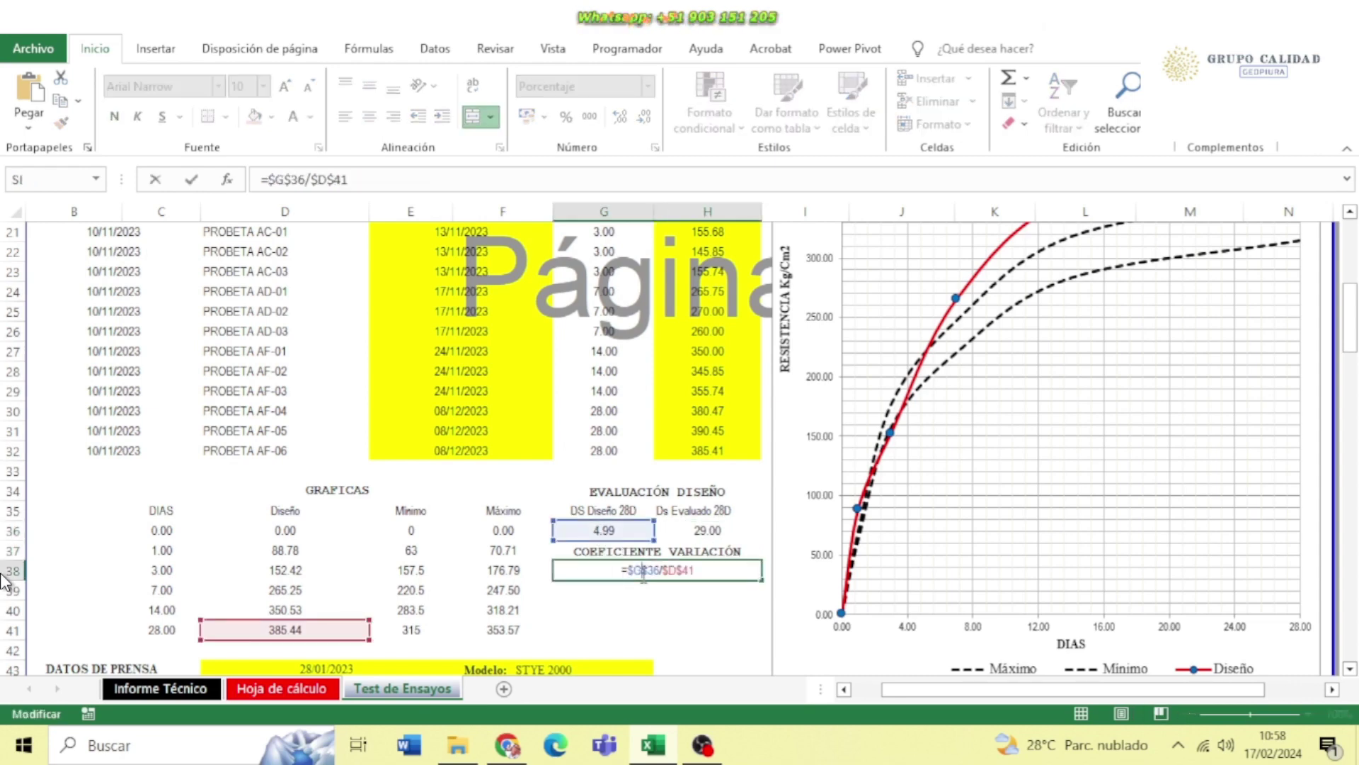
pyautogui.press('Return')
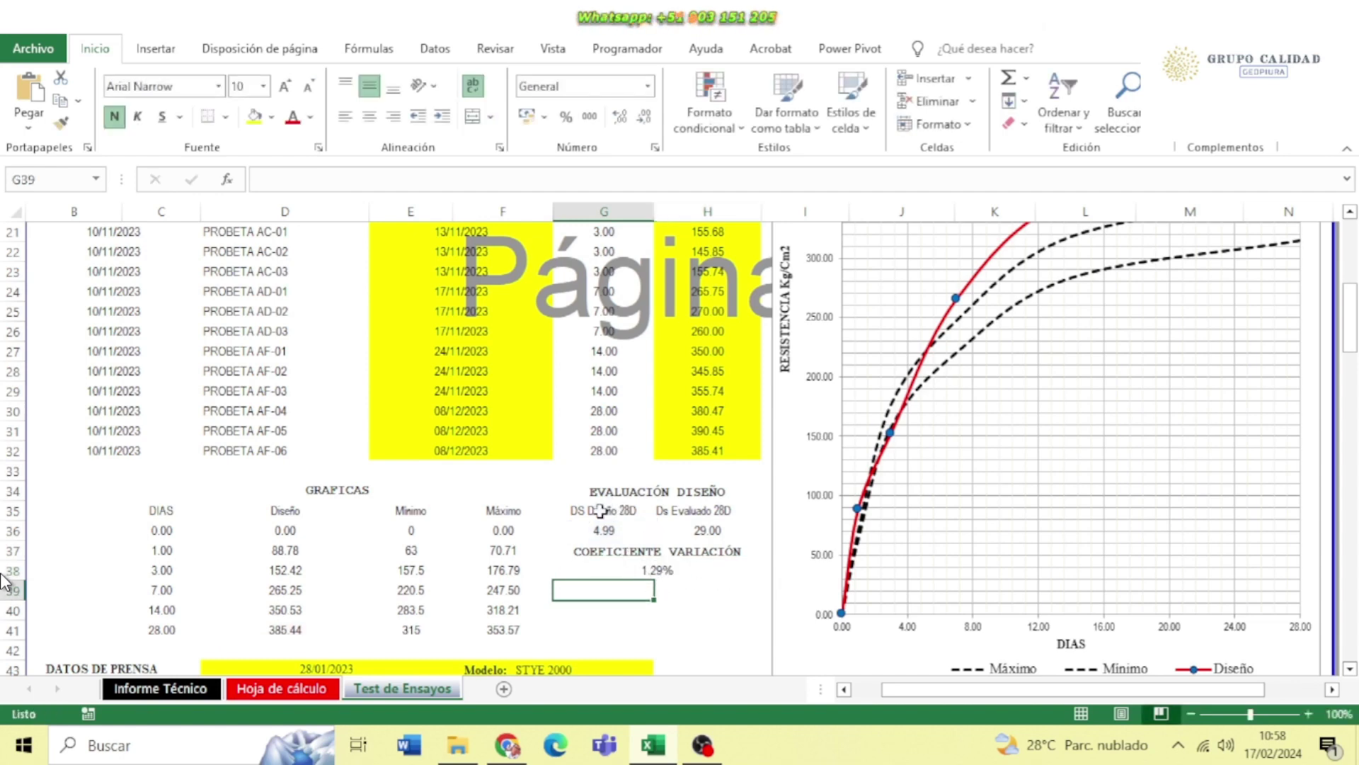
pyautogui.click(656, 531)
# Look over the strength curve against its minimum and maximum limits, and the fresh concrete test photos
pyautogui.scroll(1, 642, 534)
pyautogui.scroll(6, 642, 534)
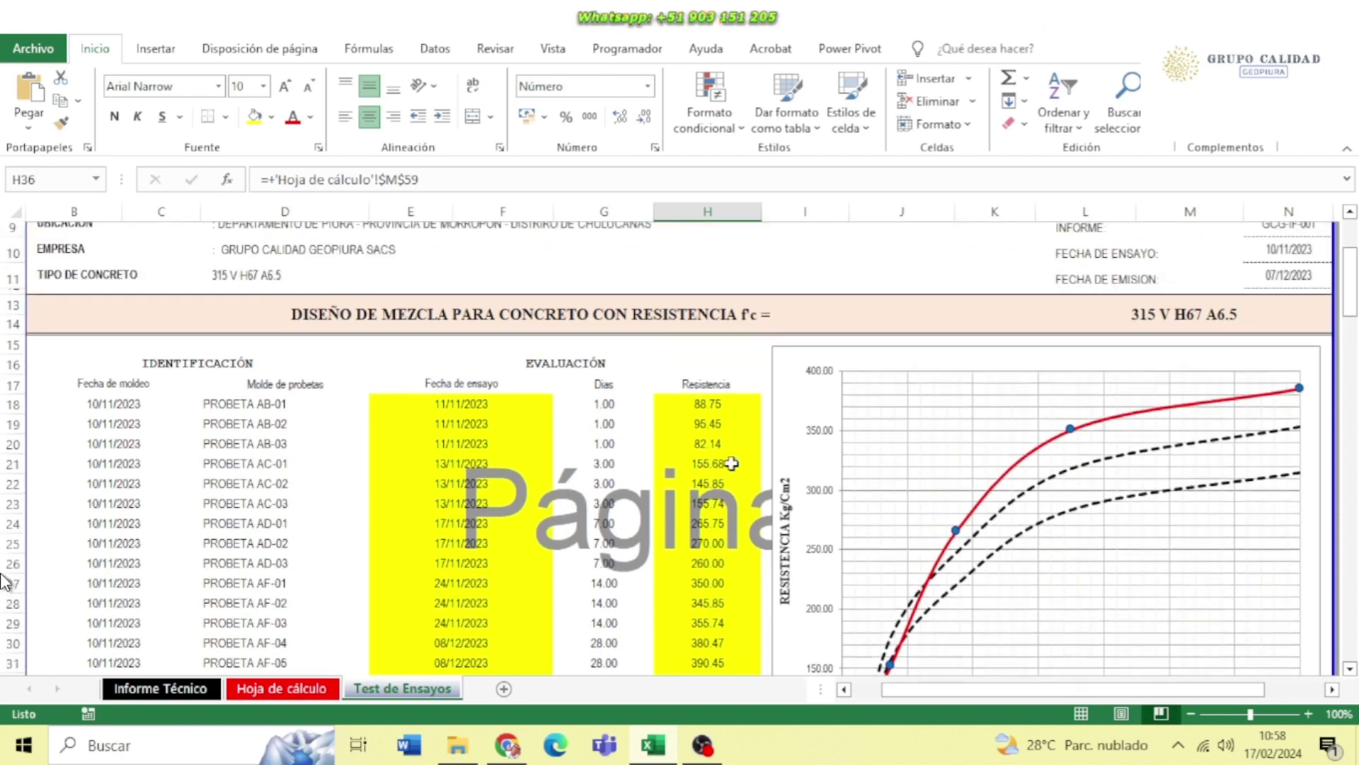
pyautogui.scroll(-4, 984, 454)
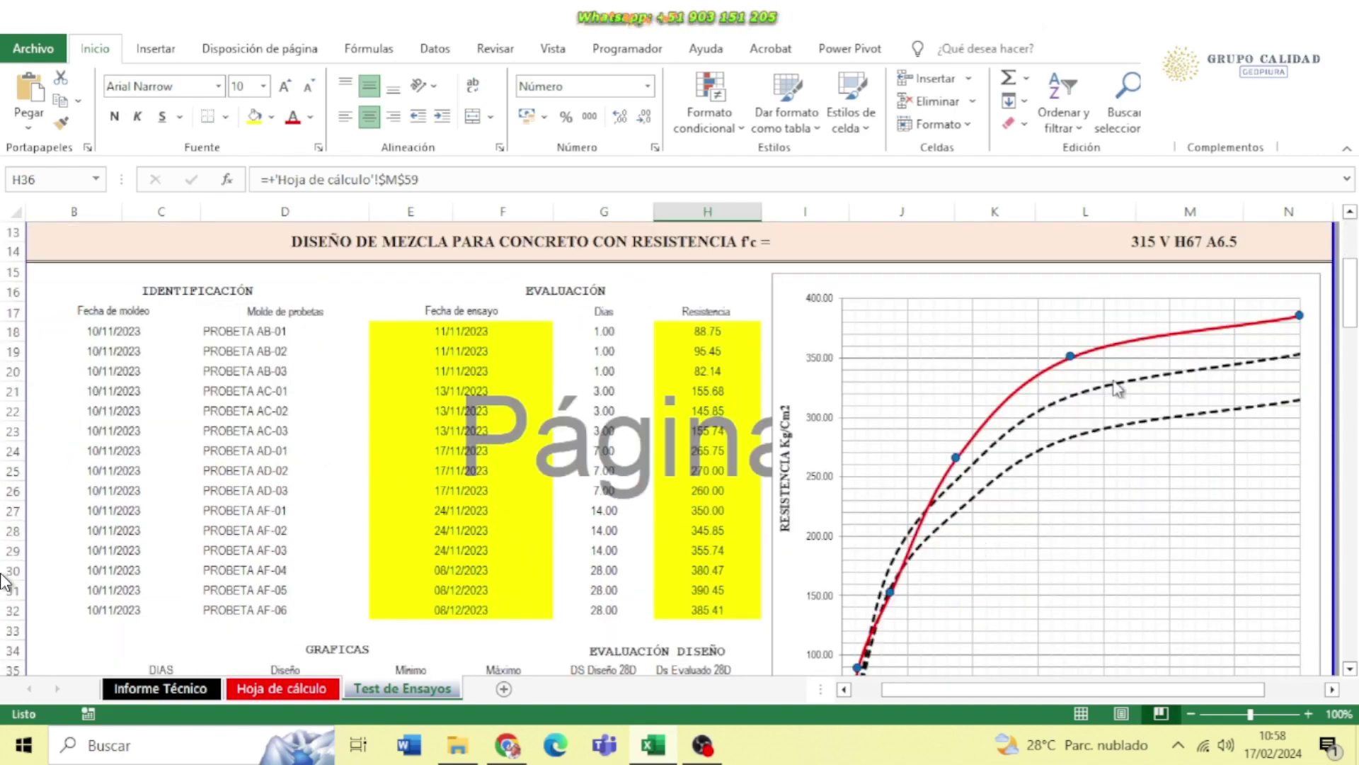
pyautogui.scroll(-3, 1137, 416)
pyautogui.scroll(-15, 1136, 416)
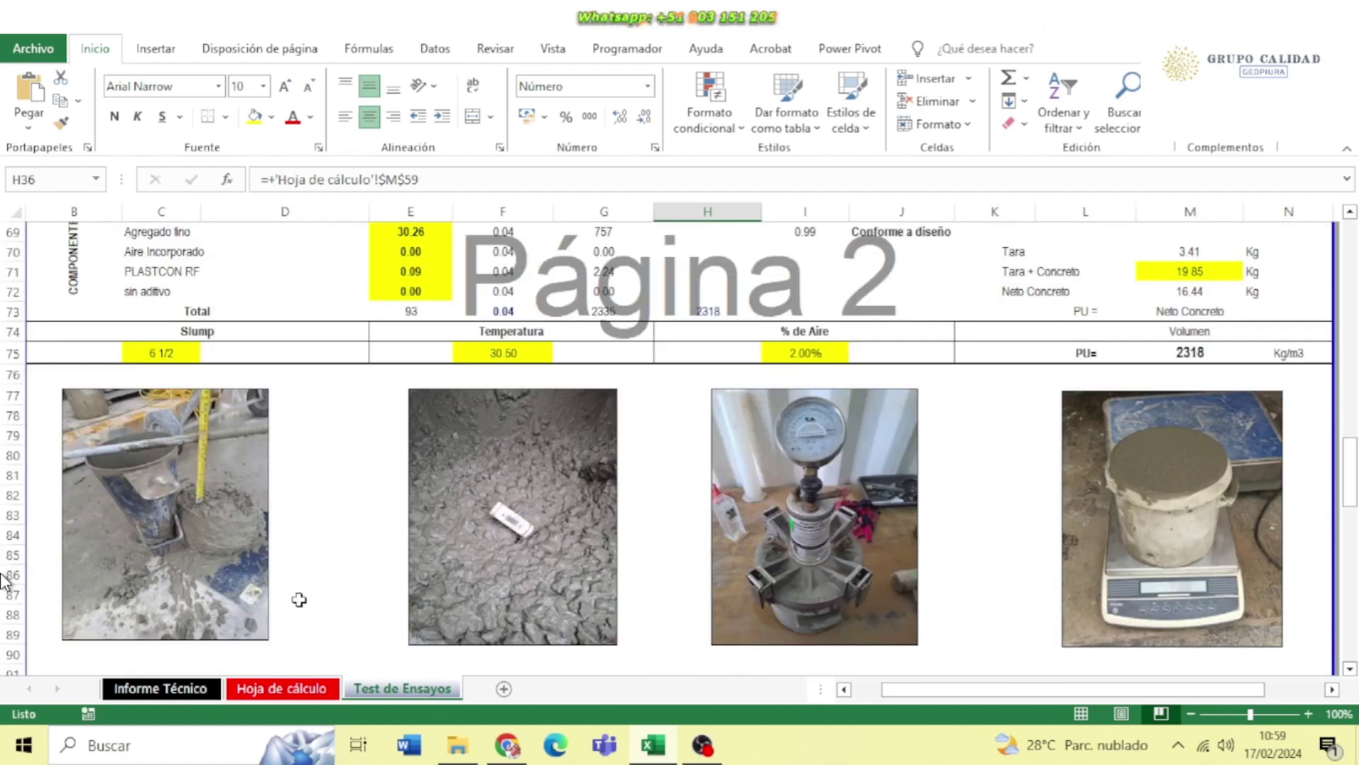
# Go to the Informe Técnico sheet and check how the report looks in the print preview
pyautogui.click(203, 692)
pyautogui.click(867, 454)
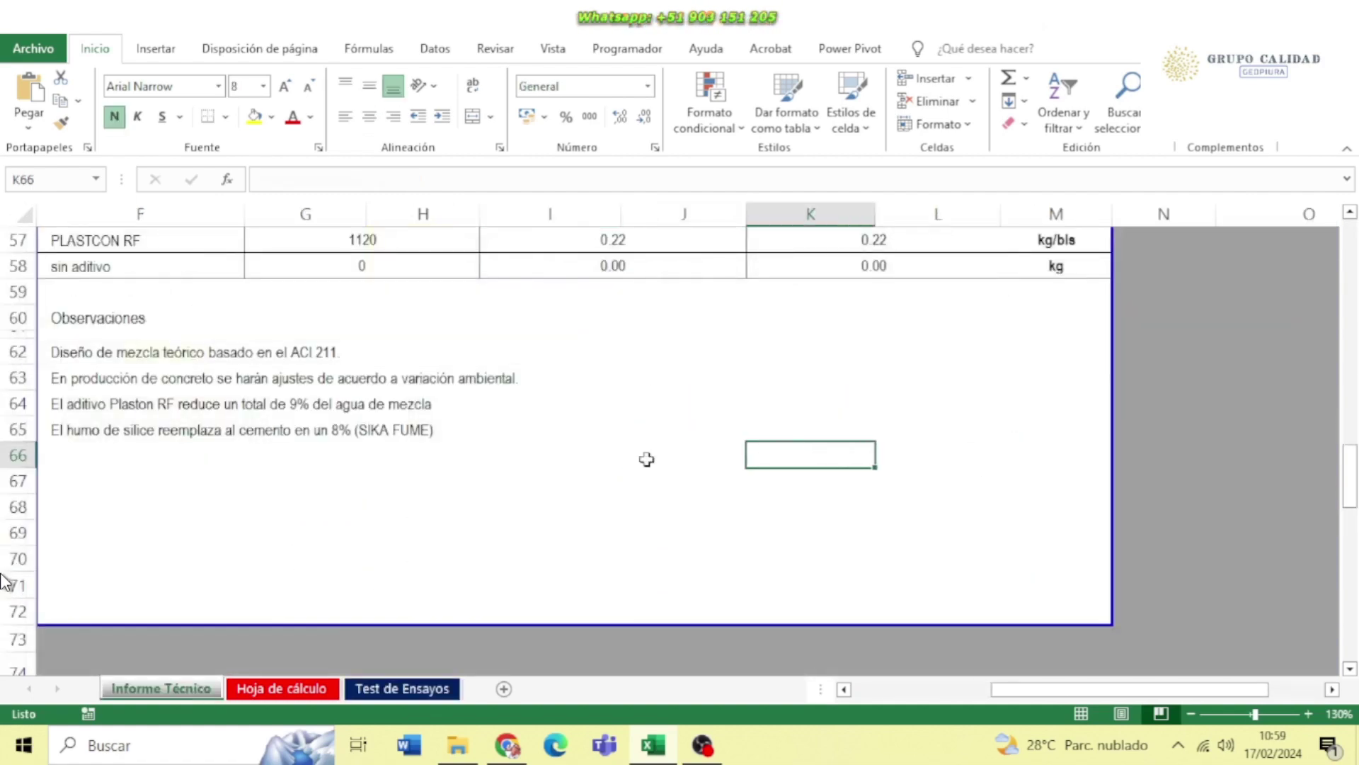
pyautogui.scroll(15, 646, 461)
pyautogui.keyDown('ctrl'); pyautogui.scroll(3, 629, 462); pyautogui.keyUp('ctrl')
pyautogui.scroll(3, 629, 462)
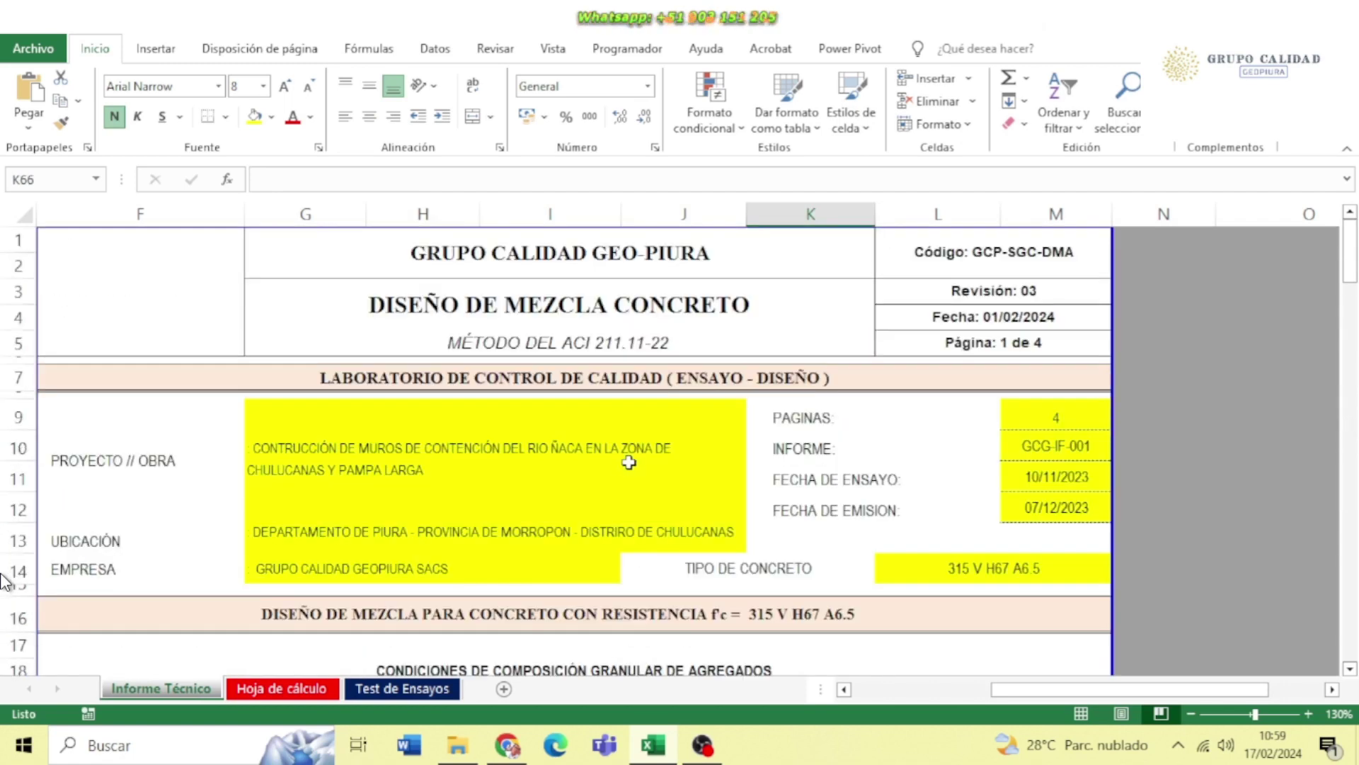
pyautogui.hotkey('ctrl', 'p')
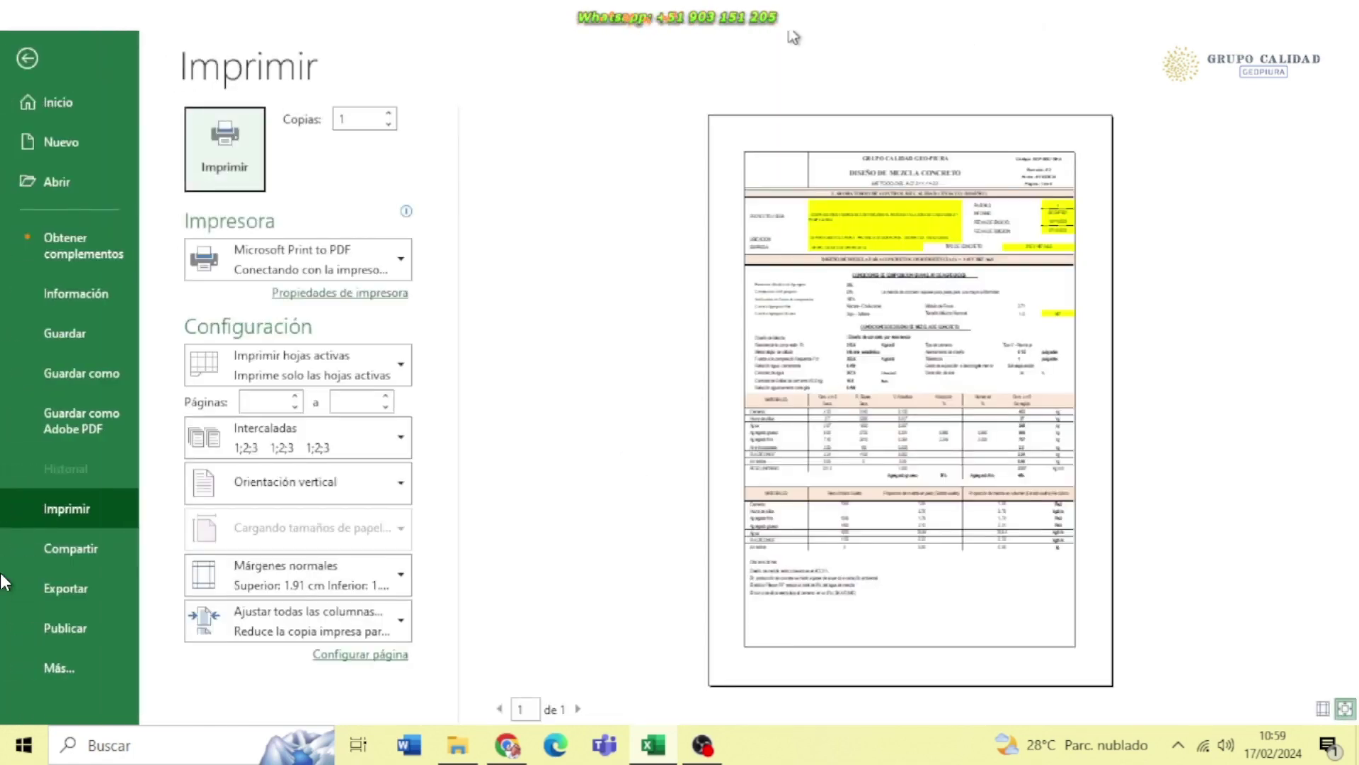
pyautogui.press('Escape')
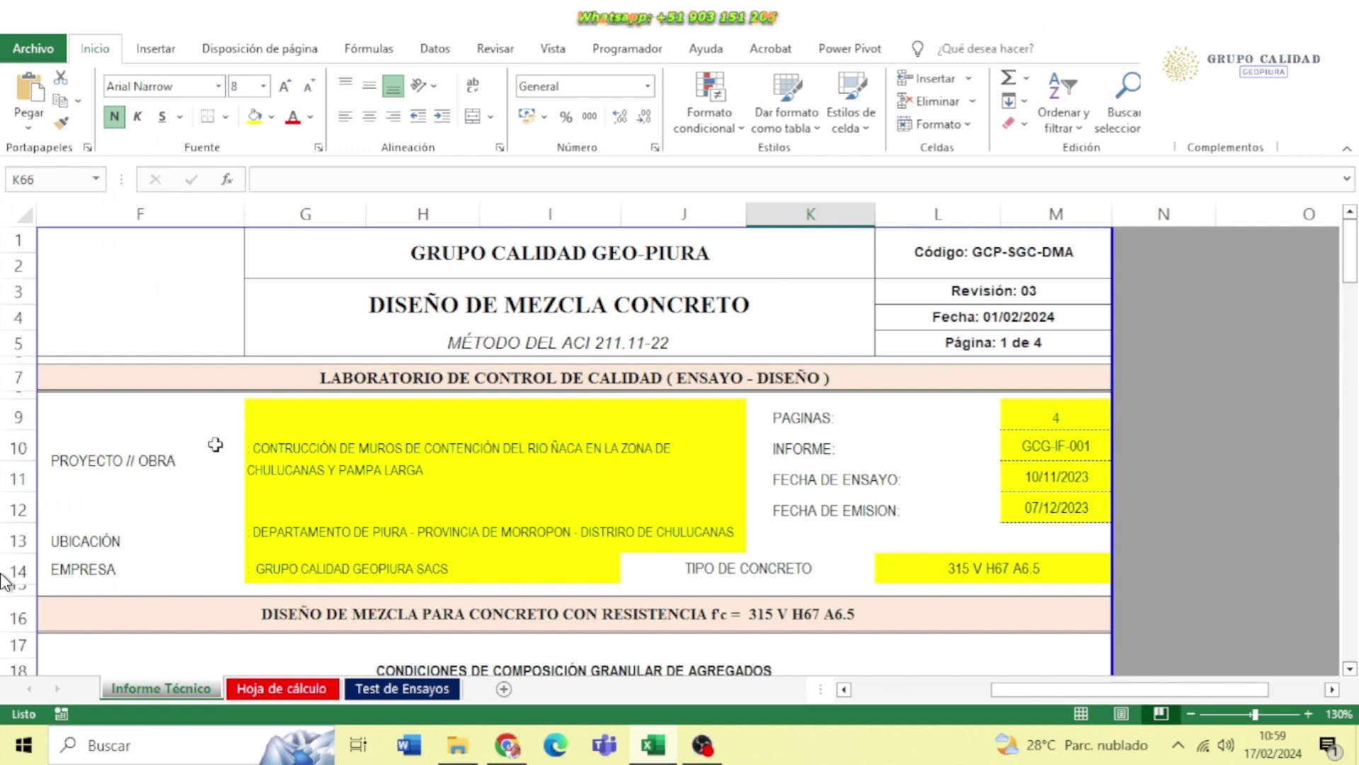
# Fill the report's project data block G9:M14 with white and preview the print again
pyautogui.moveTo(248, 418)
pyautogui.moveTo(248, 419)
pyautogui.mouseDown()
pyautogui.moveTo(822, 489)
pyautogui.moveTo(1029, 559)
pyautogui.mouseUp()
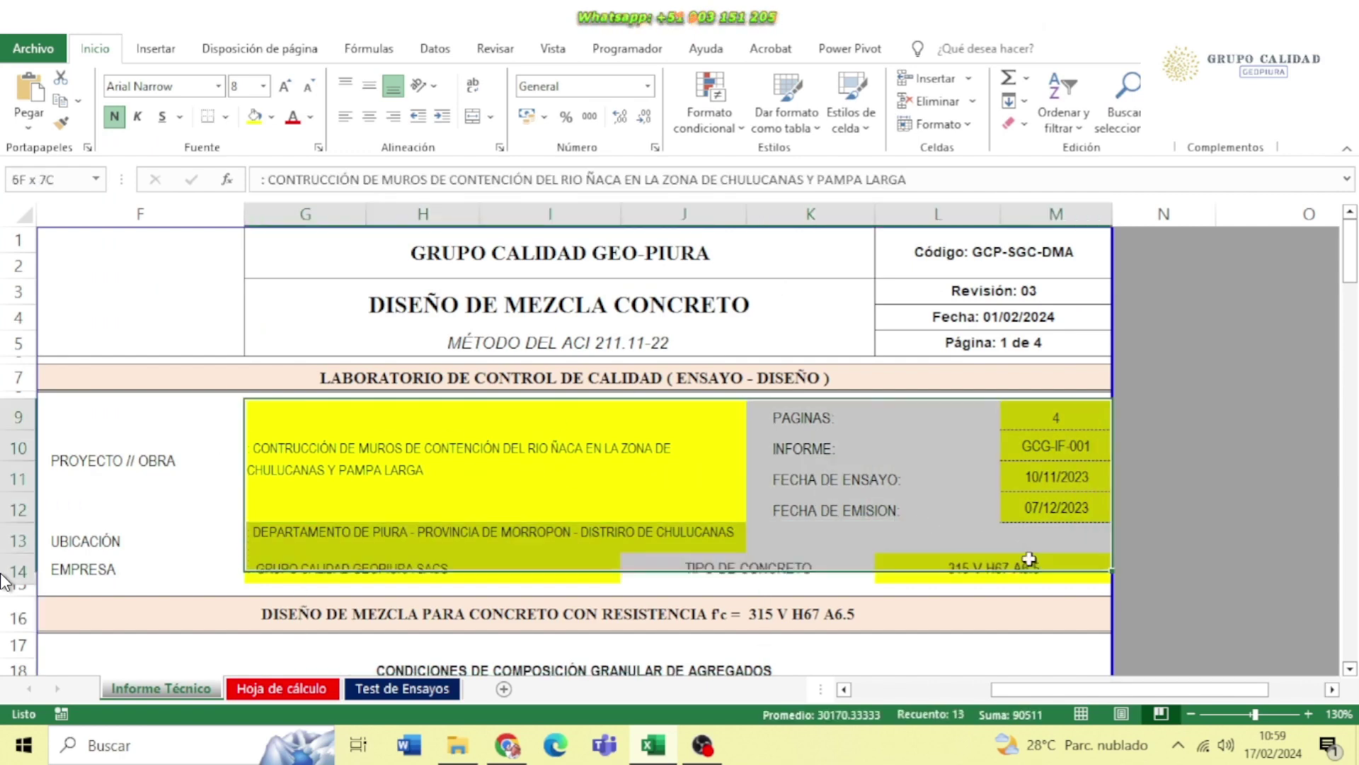
pyautogui.click(271, 117)
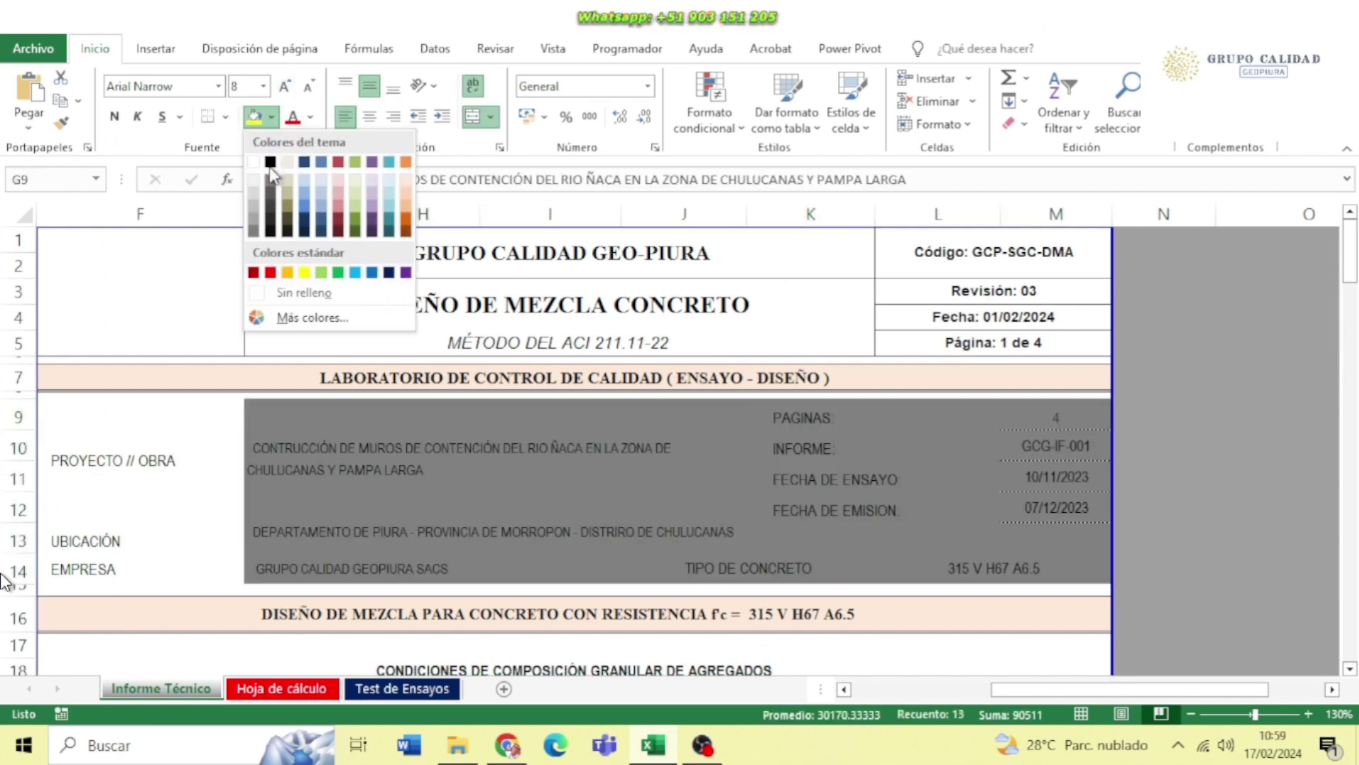
pyautogui.click(253, 162)
pyautogui.click(195, 427)
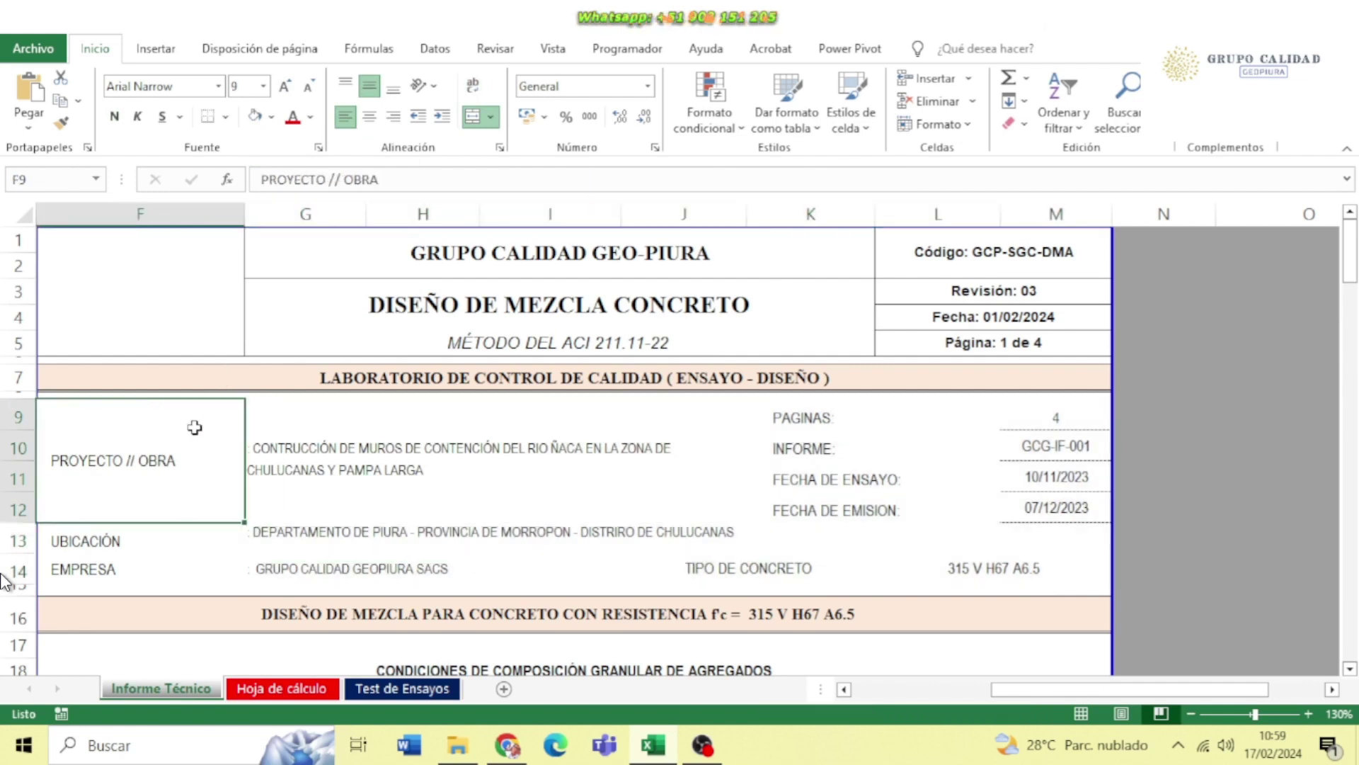
pyautogui.hotkey('ctrl', 'p')
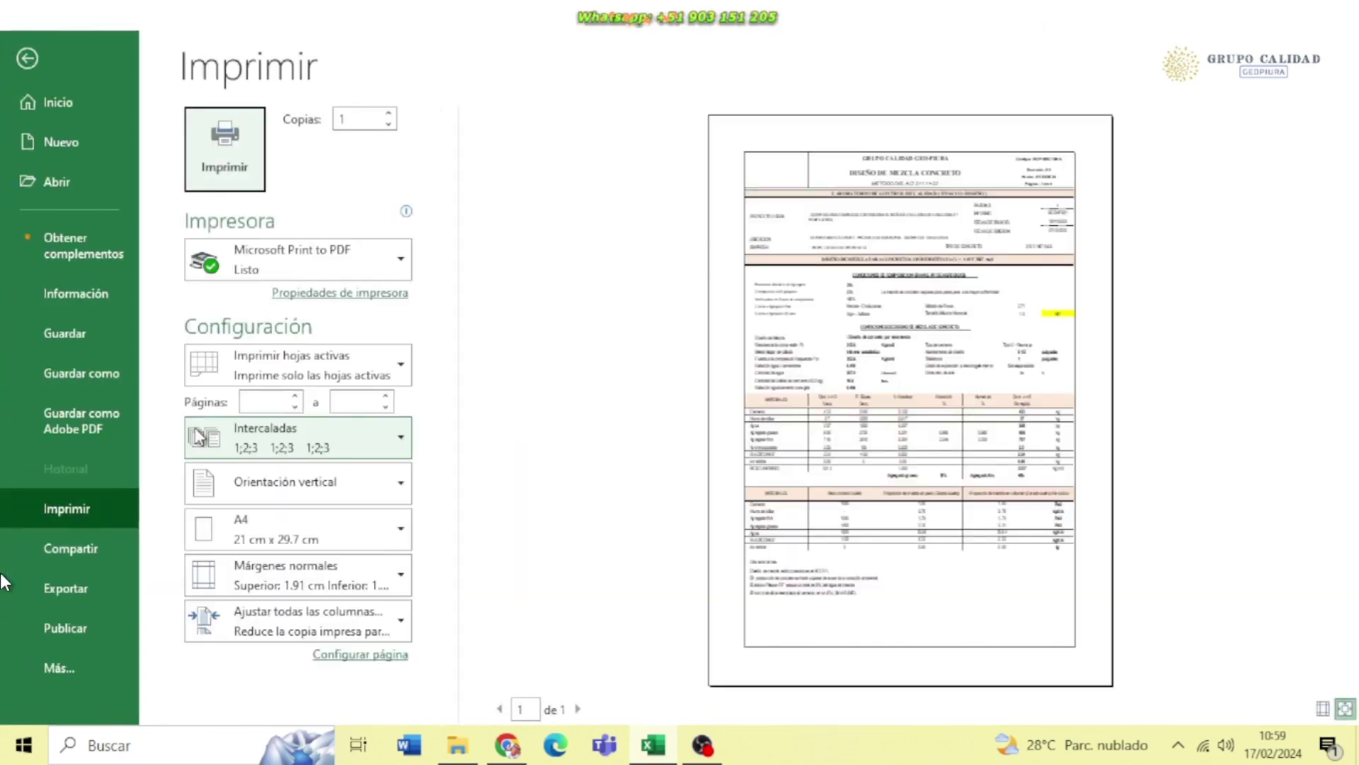